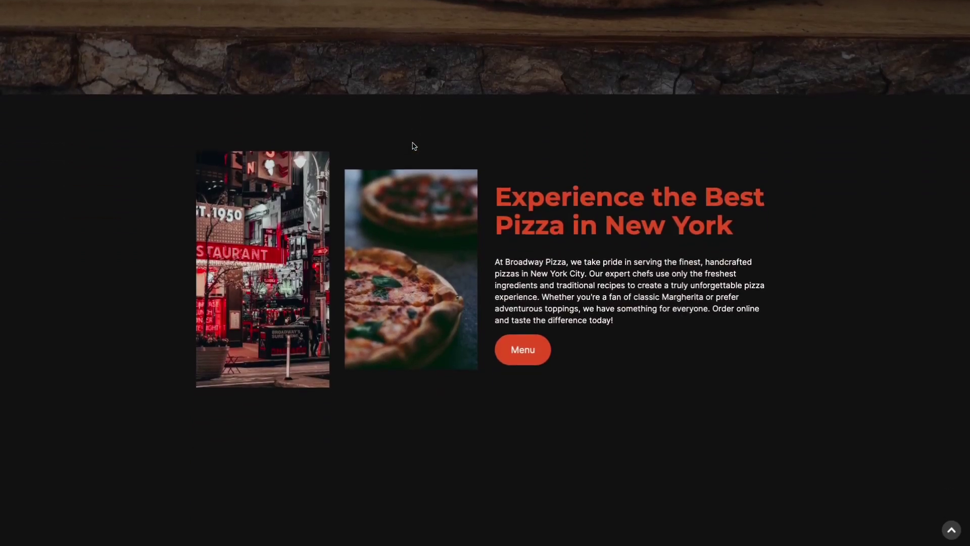
- Scroll through the finished Broadway Pizza site down to the footer and back to the top
{"action": "scroll", "coordinate": [415, 146], "scroll_direction": "down", "scroll_amount": 5}
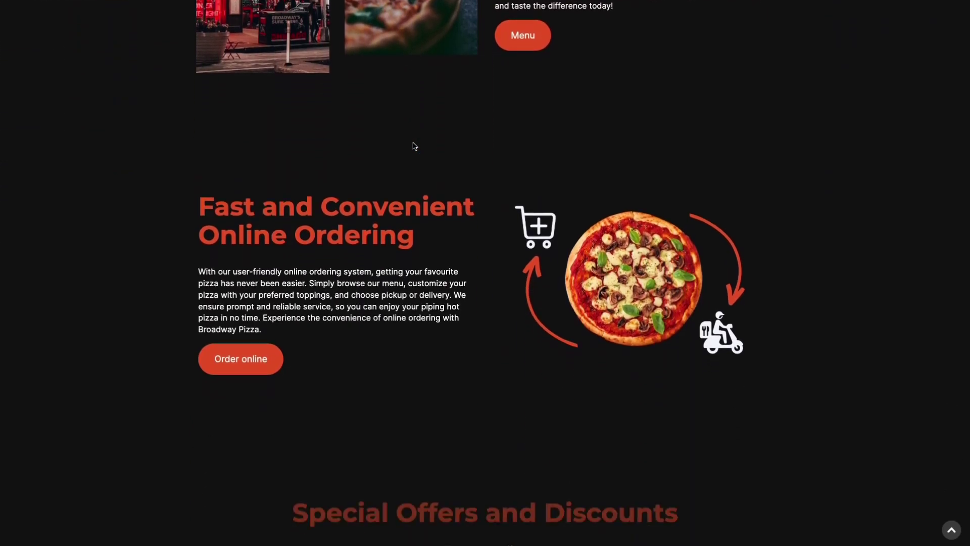
{"action": "scroll", "coordinate": [414, 146], "scroll_direction": "down", "scroll_amount": 7}
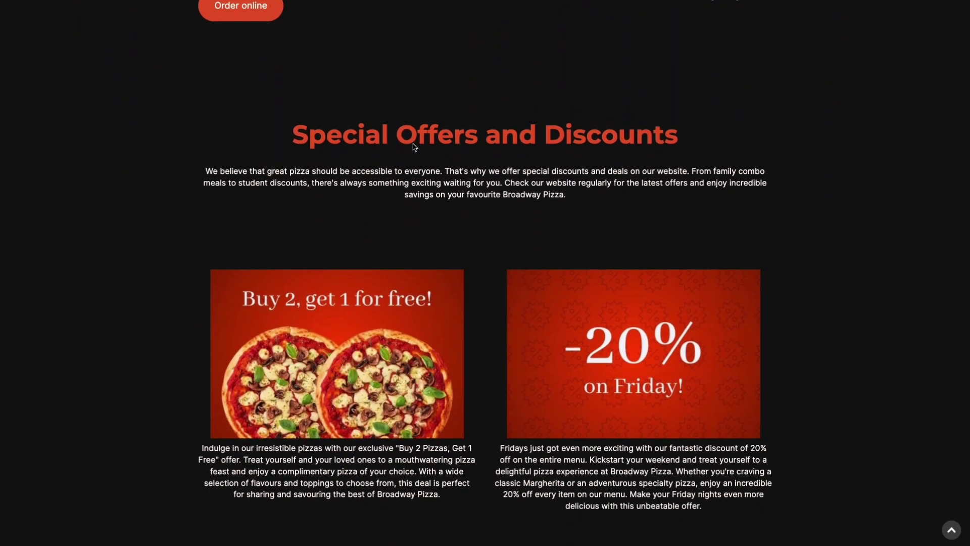
{"action": "scroll", "coordinate": [415, 147], "scroll_direction": "down", "scroll_amount": 5}
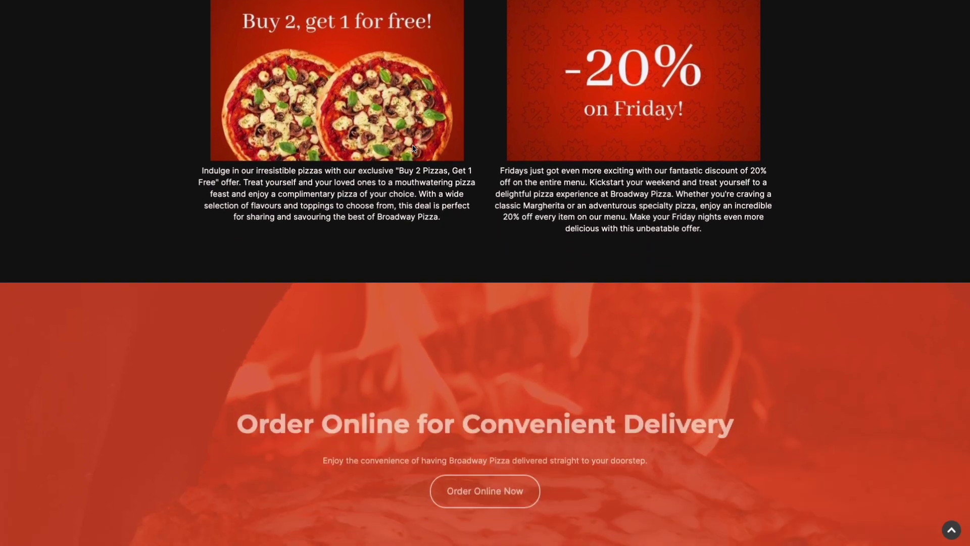
{"action": "scroll", "coordinate": [414, 148], "scroll_direction": "down", "scroll_amount": 4}
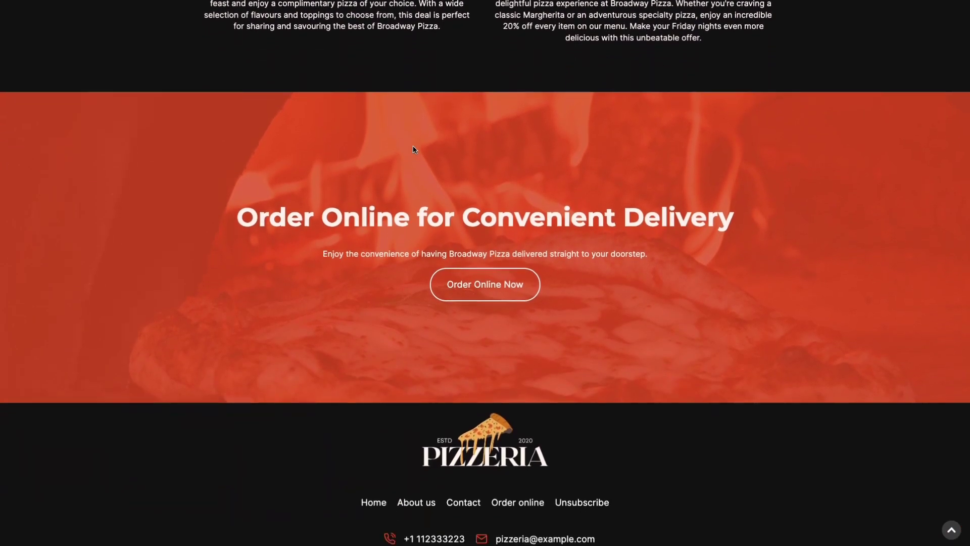
{"action": "scroll", "coordinate": [415, 149], "scroll_direction": "down", "scroll_amount": 1}
{"action": "scroll", "coordinate": [414, 149], "scroll_direction": "up", "scroll_amount": 7}
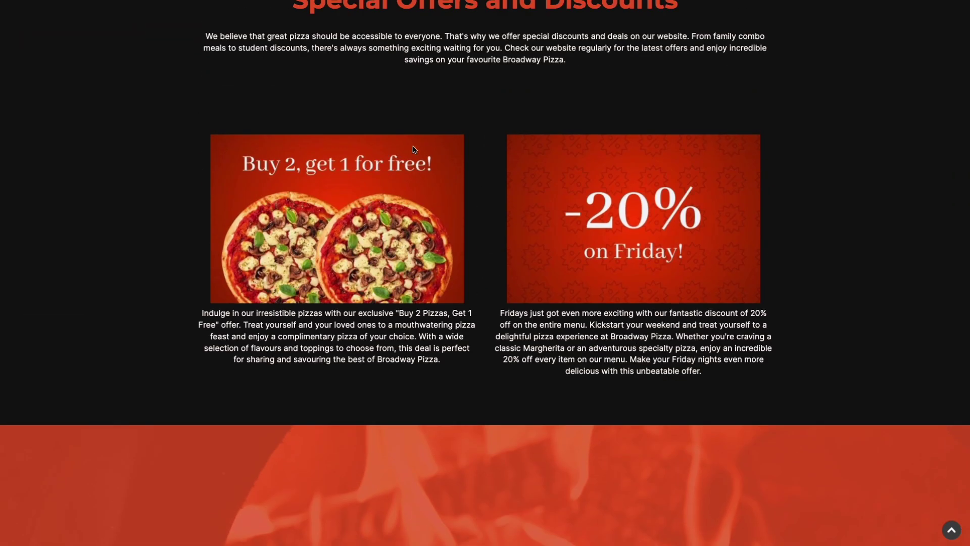
{"action": "scroll", "coordinate": [415, 149], "scroll_direction": "up", "scroll_amount": 10}
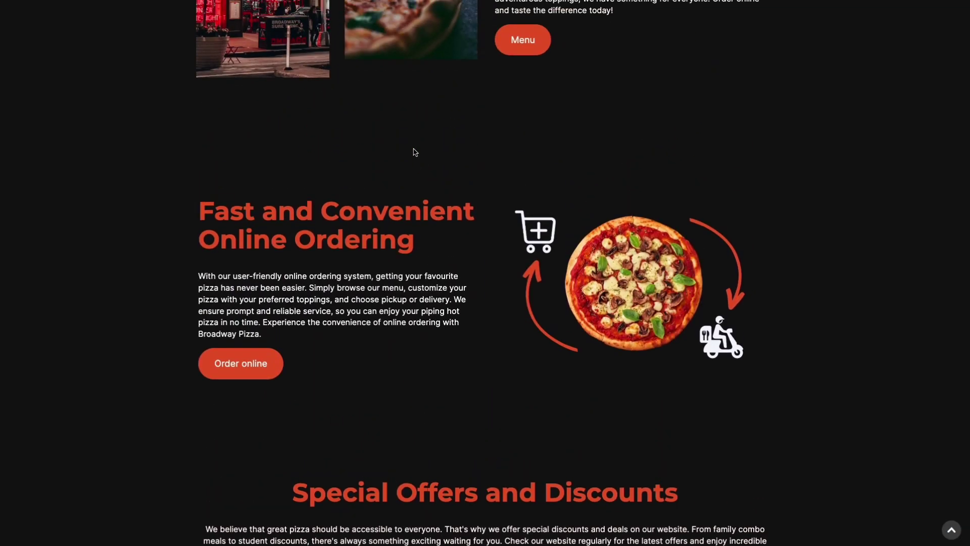
{"action": "scroll", "coordinate": [415, 152], "scroll_direction": "up", "scroll_amount": 12}
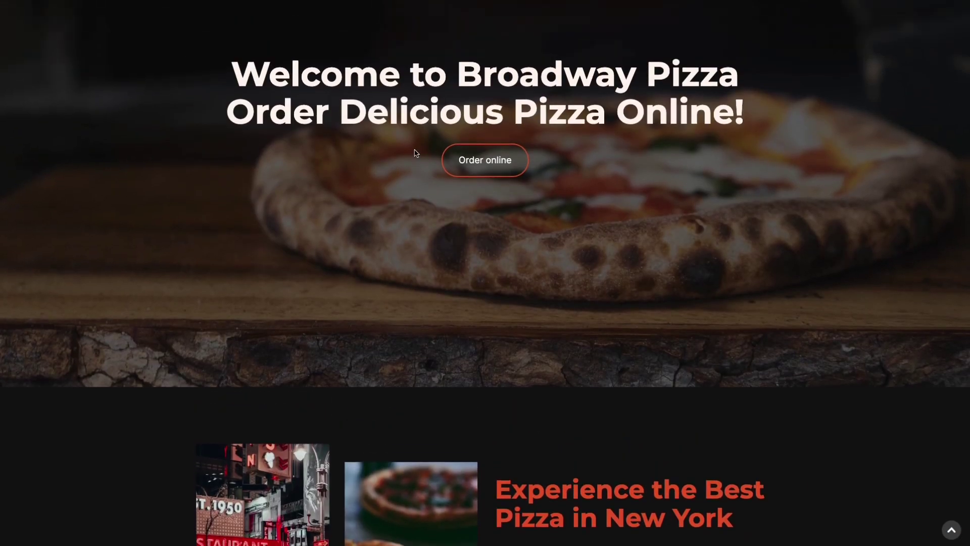
{"action": "scroll", "coordinate": [415, 152], "scroll_direction": "up", "scroll_amount": 4}
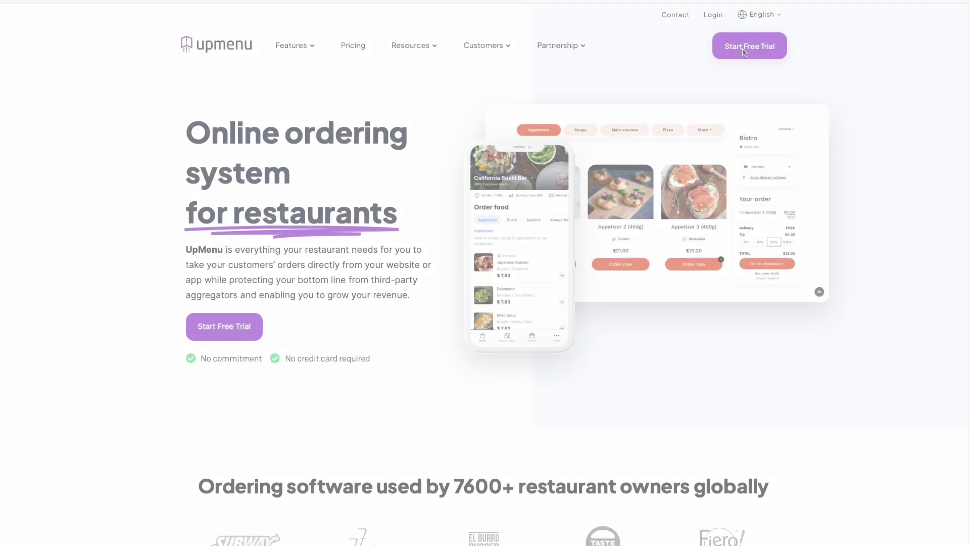
- Sign up for a free trial as business 'Pizzeria', entering e-mail, phone number and password, and accept the terms
{"action": "left_click", "coordinate": [743, 47]}
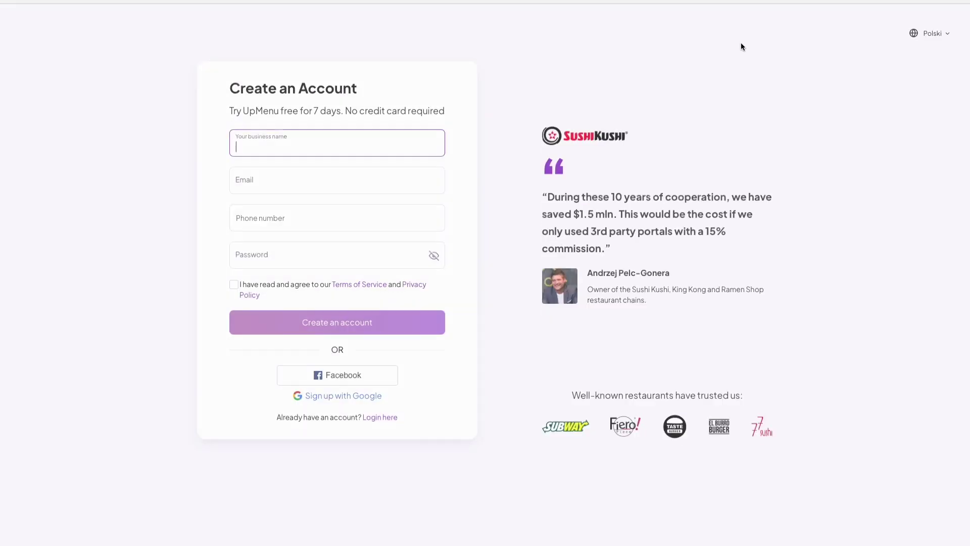
{"action": "type", "text": "Pizzeria"}
{"action": "key", "text": "Tab"}
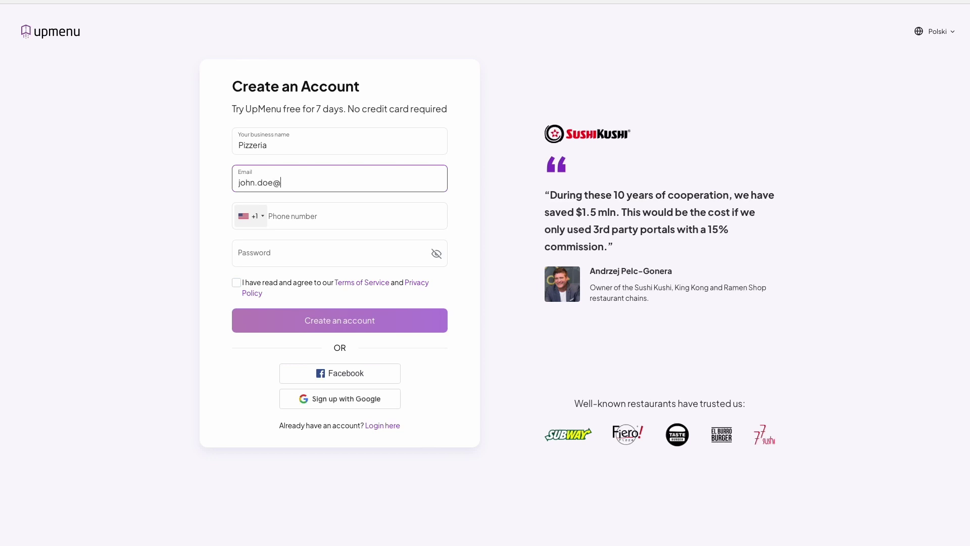
{"action": "type", "text": "john.doe@example.com"}
{"action": "key", "text": "Tab"}
{"action": "key", "text": "Tab"}
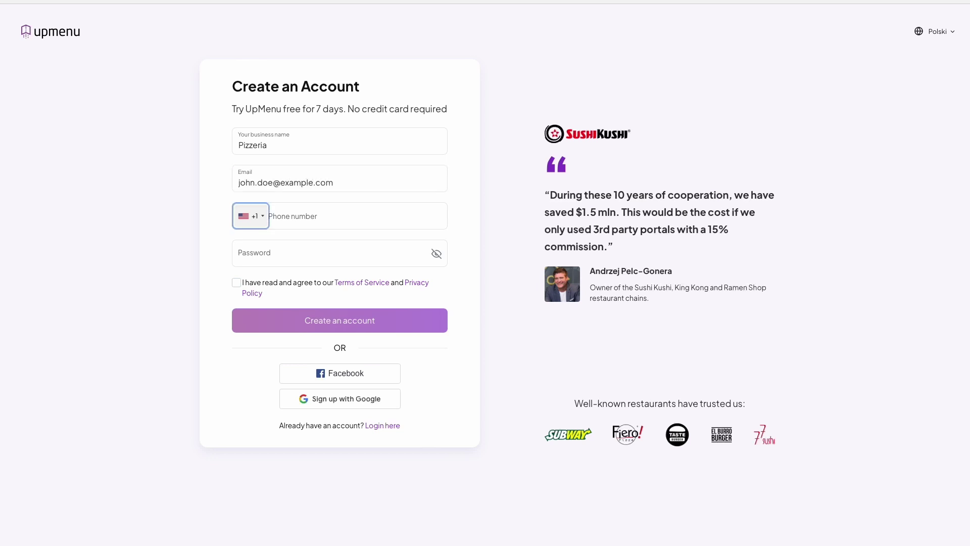
{"action": "type", "text": "112333223"}
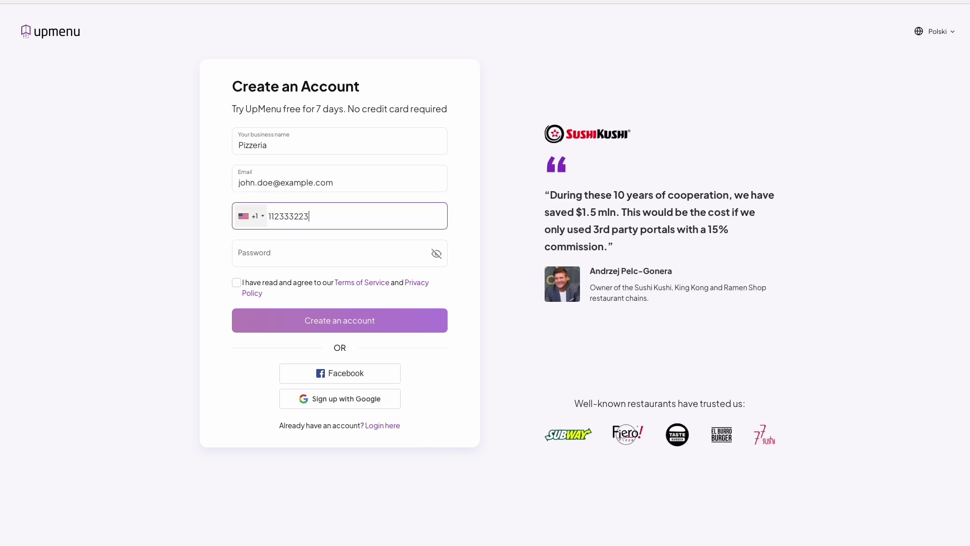
{"action": "left_click", "coordinate": [364, 262]}
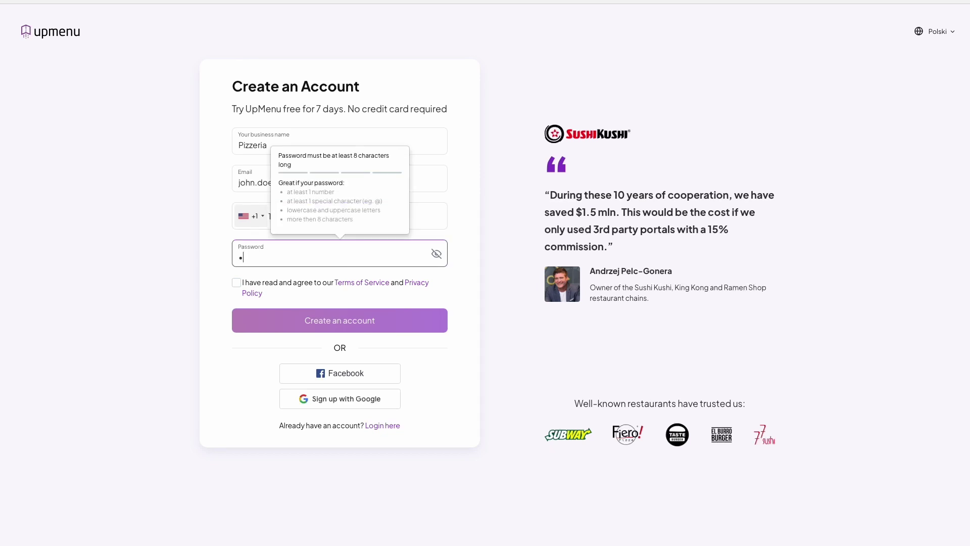
{"action": "left_click", "coordinate": [236, 283]}
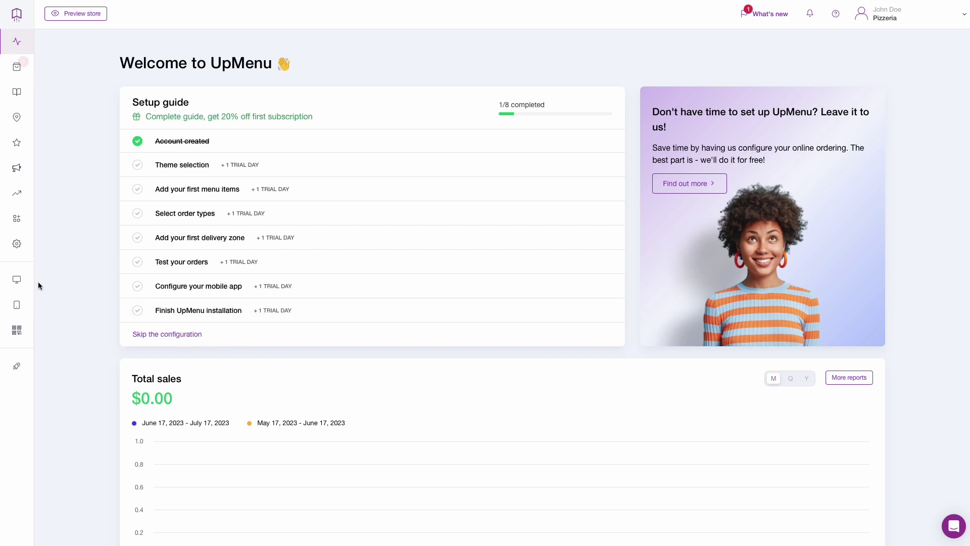
- Go to Shop settings > Theme and look over the available options
{"action": "left_click", "coordinate": [17, 280]}
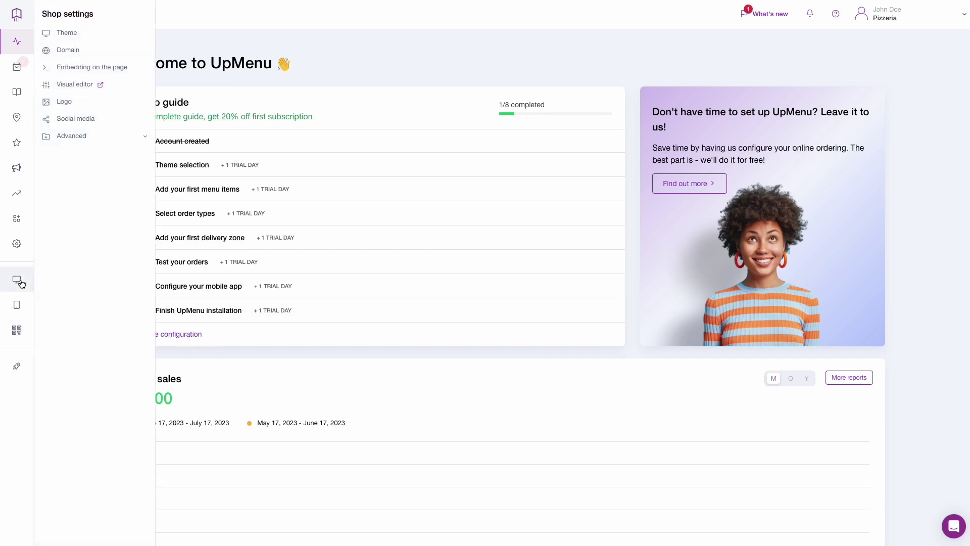
{"action": "left_click", "coordinate": [91, 40]}
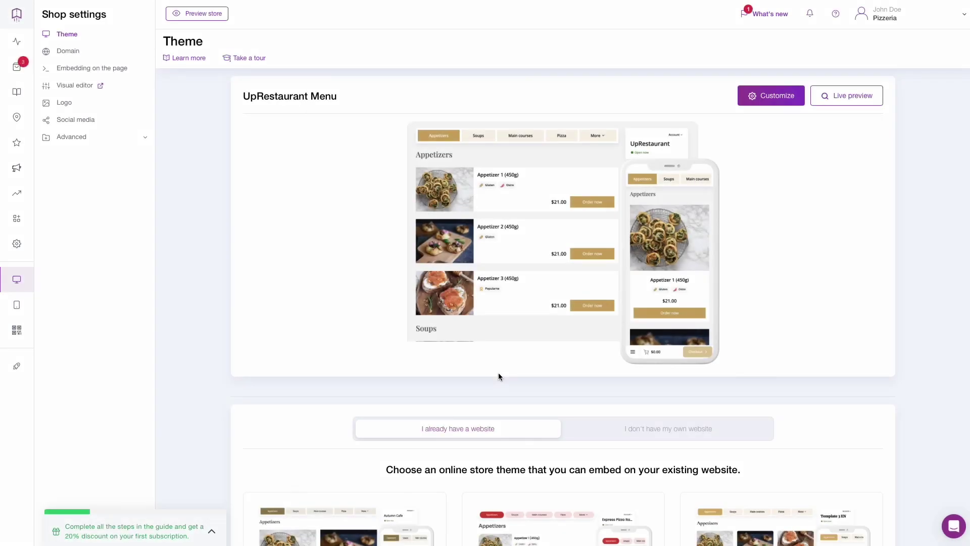
{"action": "scroll", "coordinate": [489, 378], "scroll_direction": "down", "scroll_amount": 2}
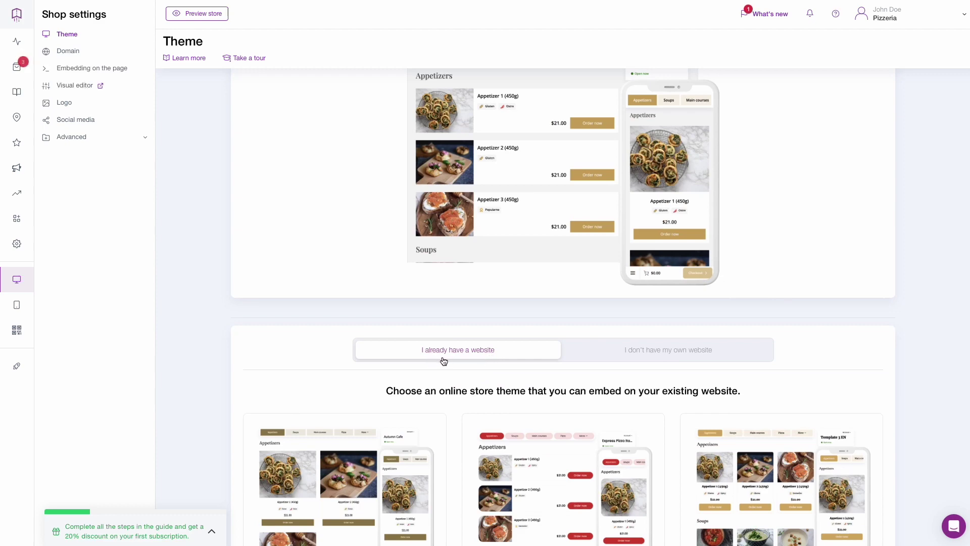
{"action": "scroll", "coordinate": [458, 359], "scroll_direction": "down", "scroll_amount": 1}
{"action": "scroll", "coordinate": [458, 360], "scroll_direction": "down", "scroll_amount": 5}
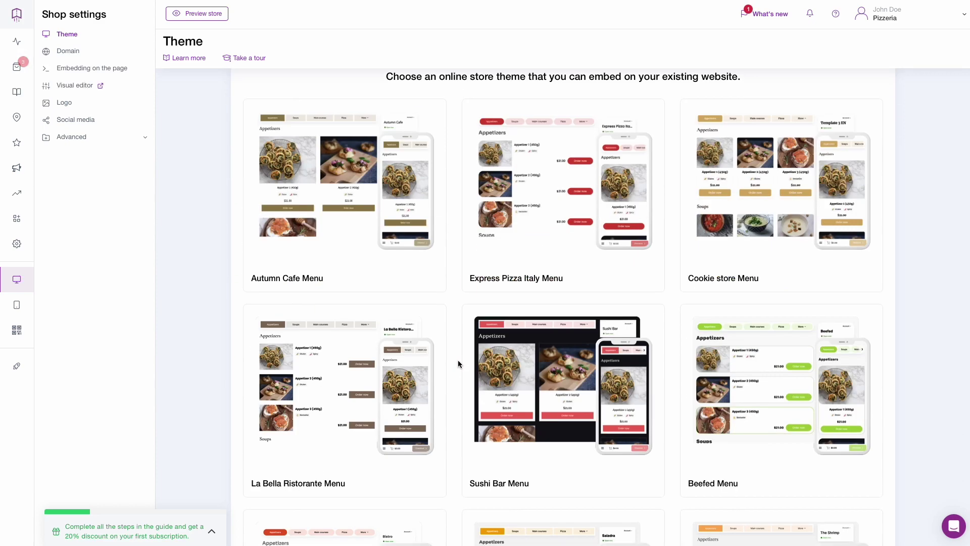
{"action": "scroll", "coordinate": [458, 360], "scroll_direction": "up", "scroll_amount": 4}
{"action": "scroll", "coordinate": [457, 360], "scroll_direction": "up", "scroll_amount": 2}
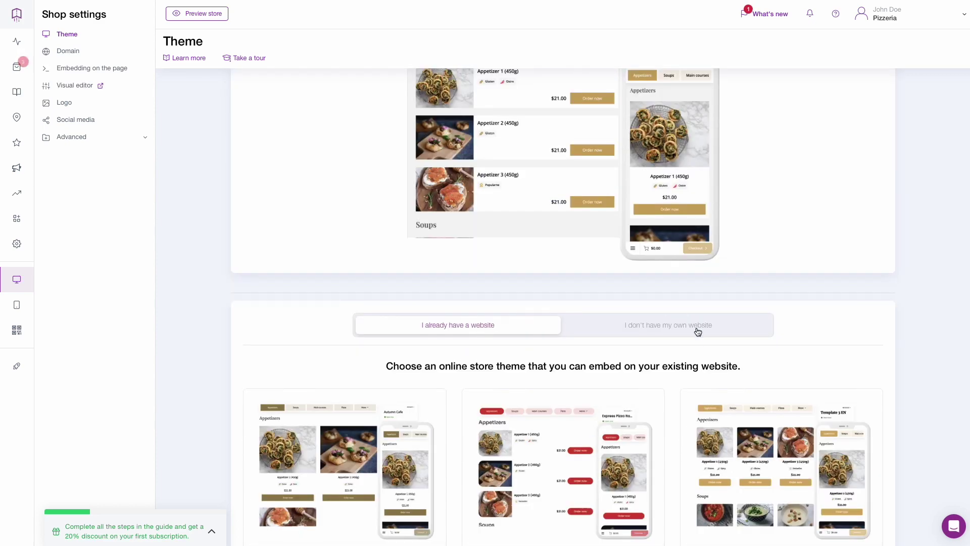
- Show the 'I don't have my own website' templates and bring the Bistro template into view
{"action": "left_click", "coordinate": [646, 336]}
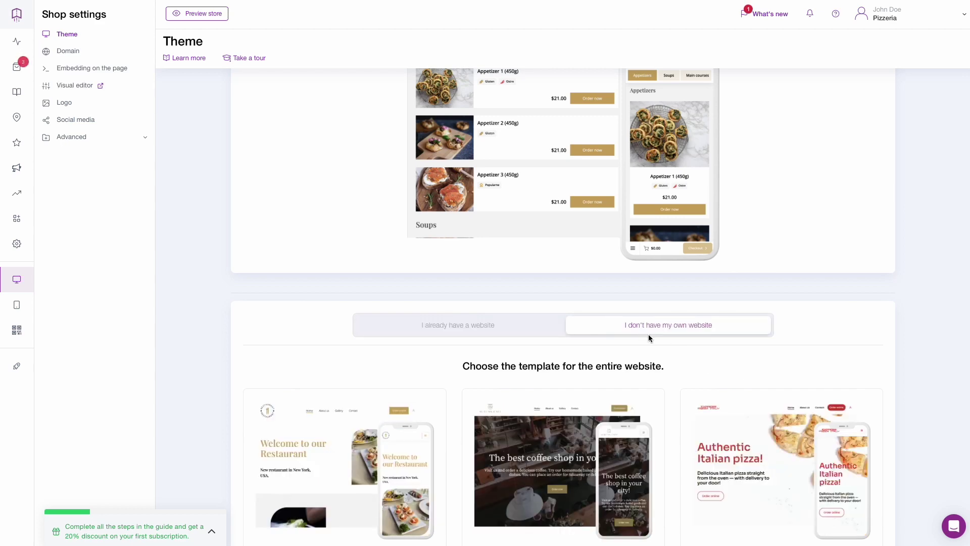
{"action": "scroll", "coordinate": [670, 360], "scroll_direction": "down", "scroll_amount": 5}
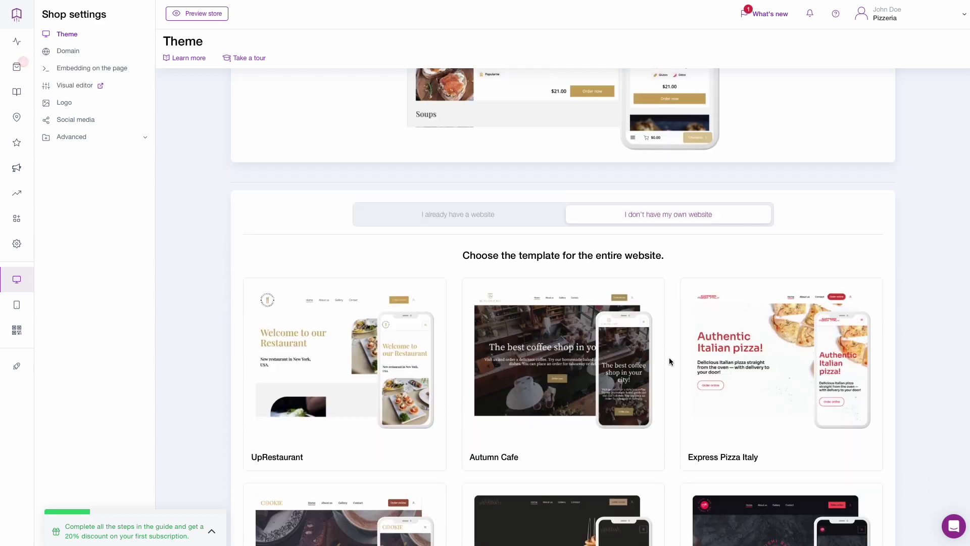
{"action": "scroll", "coordinate": [669, 357], "scroll_direction": "down", "scroll_amount": 5}
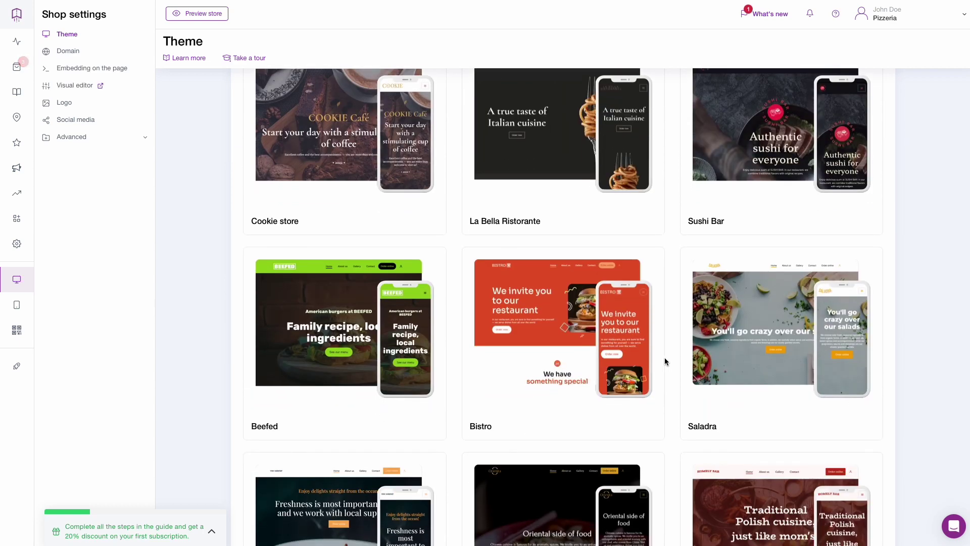
{"action": "mouse_move", "coordinate": [618, 353]}
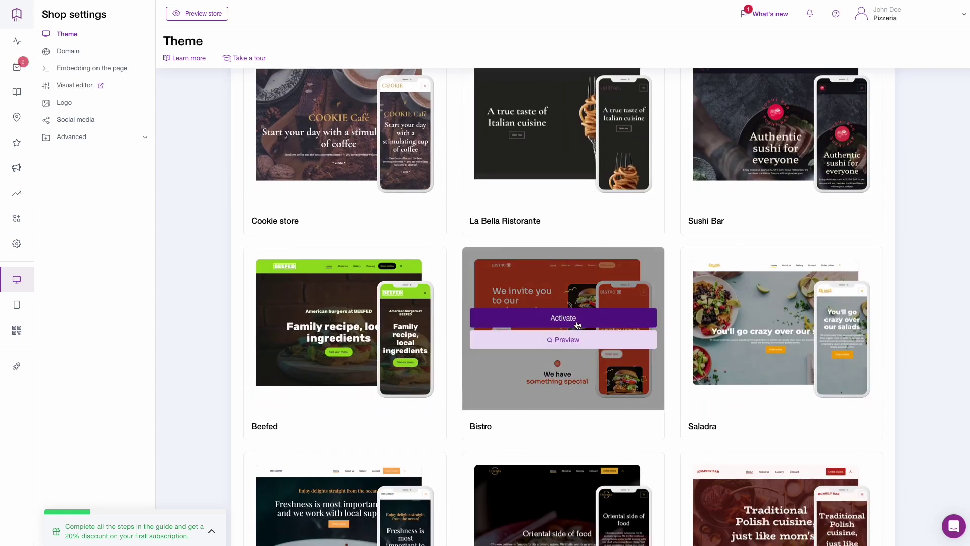
- Activate the Bistro template, confirm replacing the current one, and open it in the Customize editor
{"action": "left_click", "coordinate": [577, 324]}
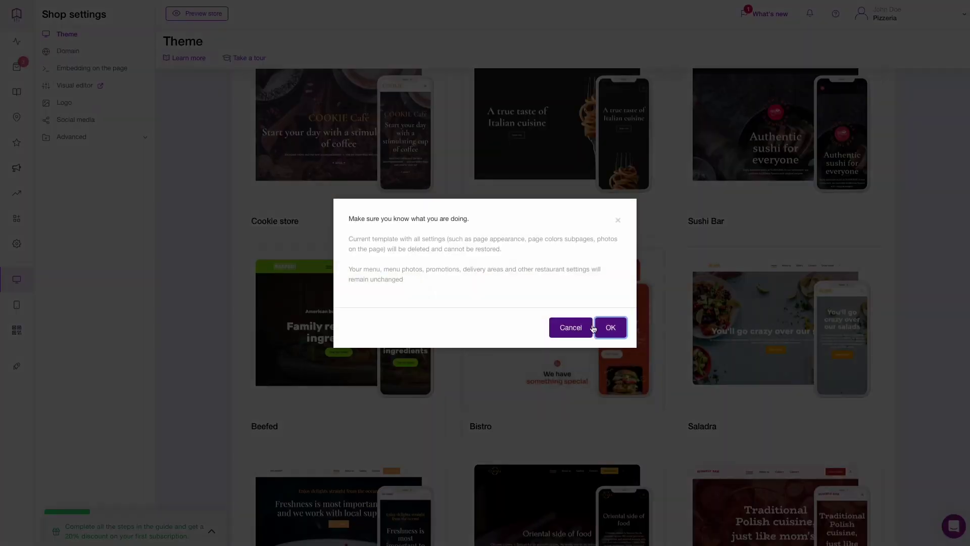
{"action": "left_click", "coordinate": [609, 329]}
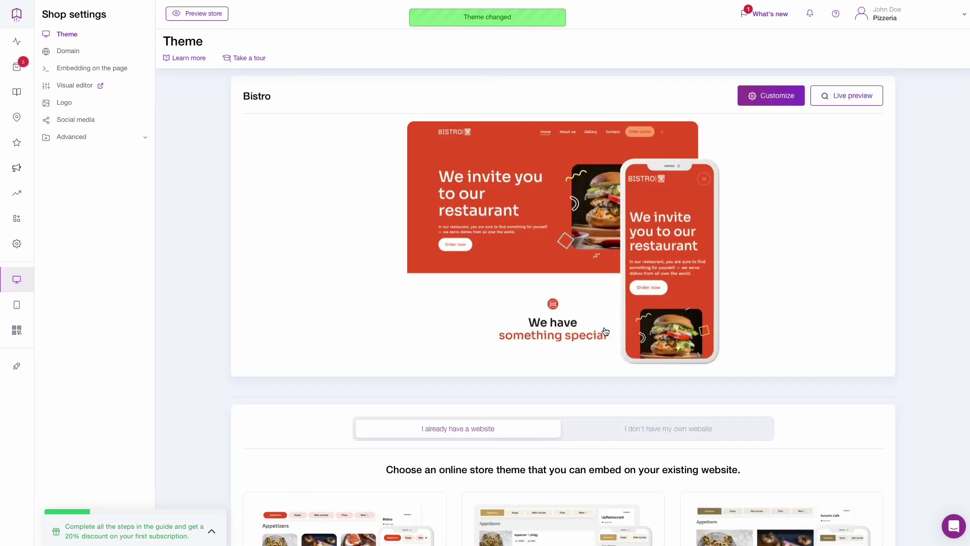
{"action": "left_click", "coordinate": [772, 98]}
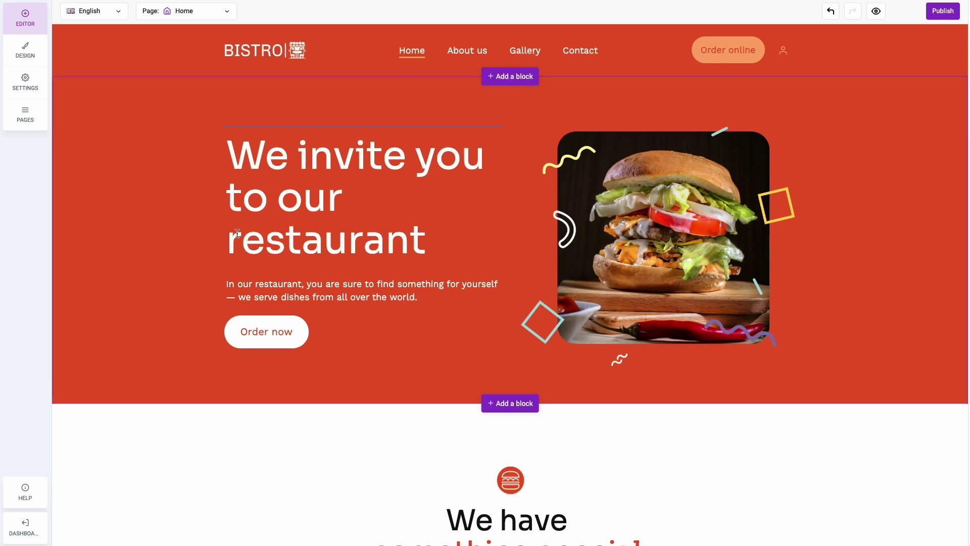
{"action": "left_click", "coordinate": [380, 169]}
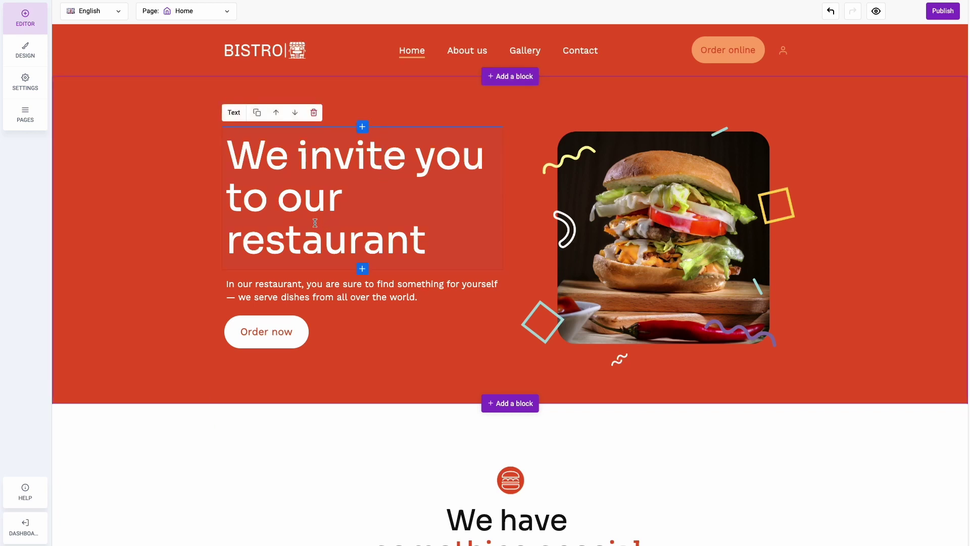
{"action": "scroll", "coordinate": [526, 255], "scroll_direction": "down", "scroll_amount": 7}
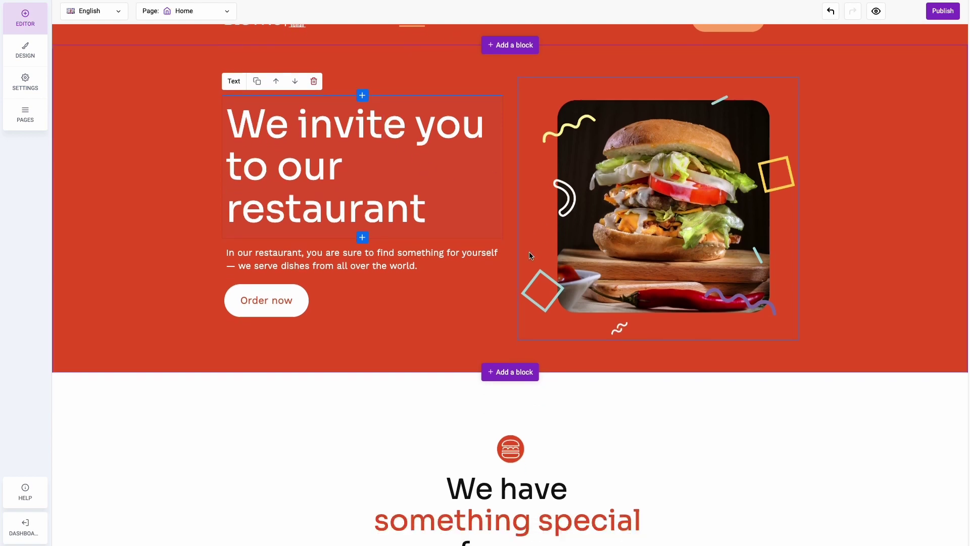
{"action": "scroll", "coordinate": [558, 167], "scroll_direction": "down", "scroll_amount": 10}
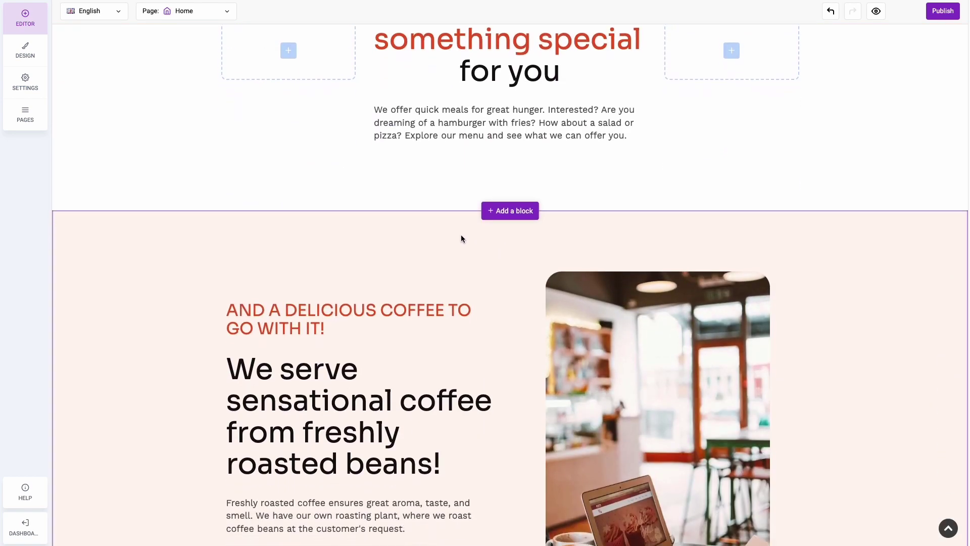
{"action": "scroll", "coordinate": [445, 181], "scroll_direction": "down", "scroll_amount": 15}
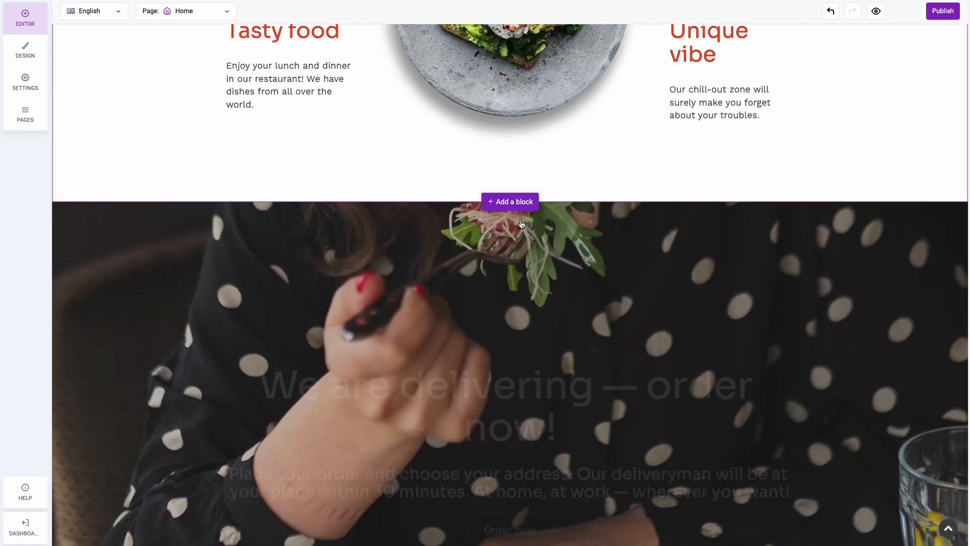
{"action": "scroll", "coordinate": [455, 203], "scroll_direction": "up", "scroll_amount": 16}
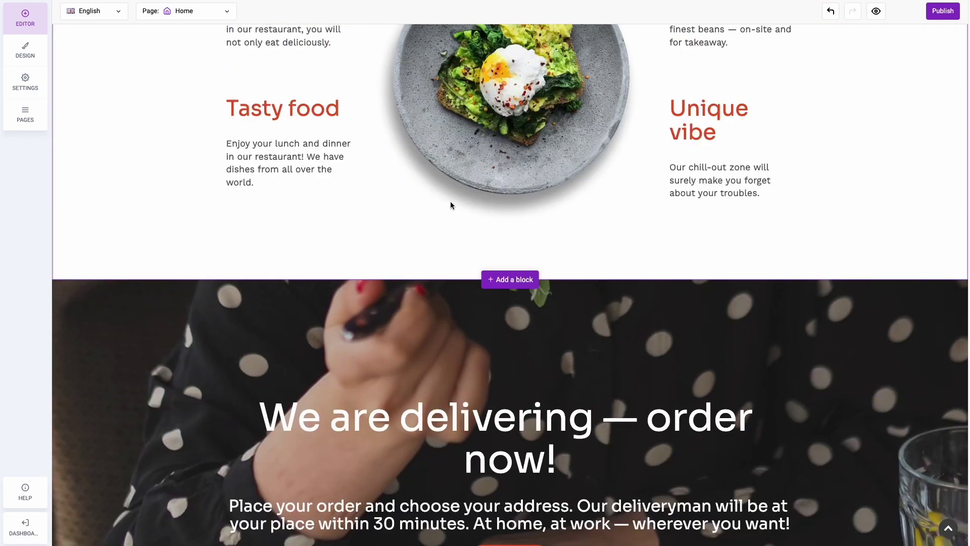
{"action": "scroll", "coordinate": [457, 202], "scroll_direction": "up", "scroll_amount": 20}
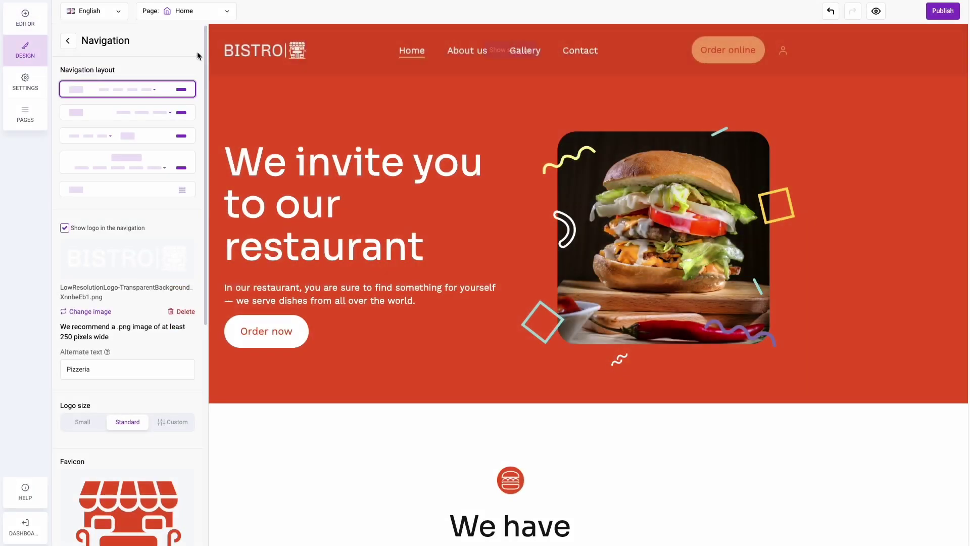
- Try the other navigation layouts, keep the original inline layout, and open the logo image picker
{"action": "left_click", "coordinate": [146, 112]}
{"action": "left_click", "coordinate": [144, 135]}
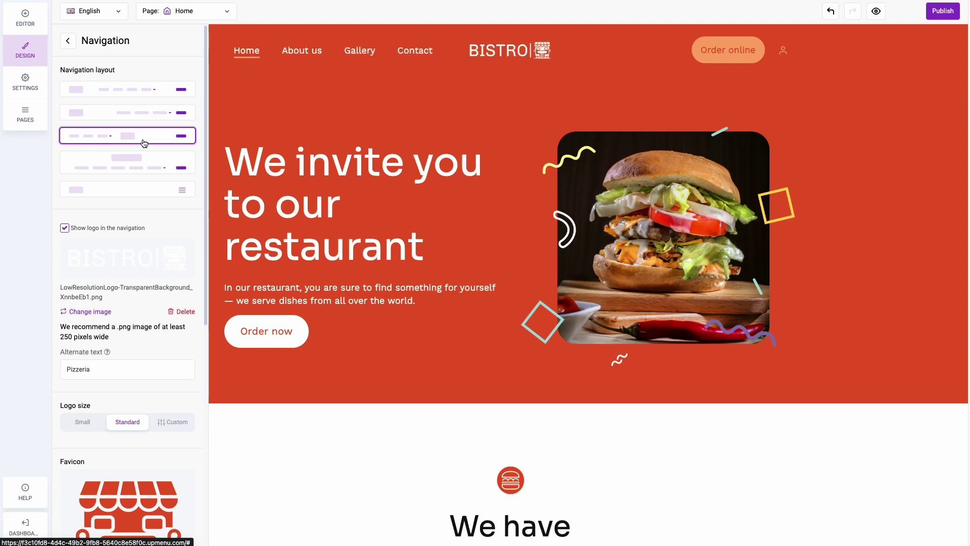
{"action": "left_click", "coordinate": [141, 158]}
{"action": "left_click", "coordinate": [134, 189]}
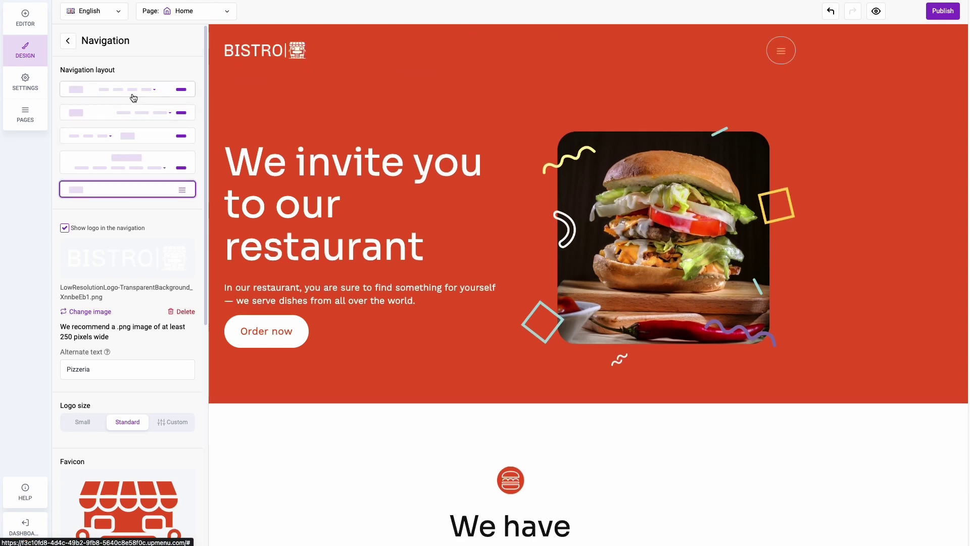
{"action": "left_click", "coordinate": [133, 96]}
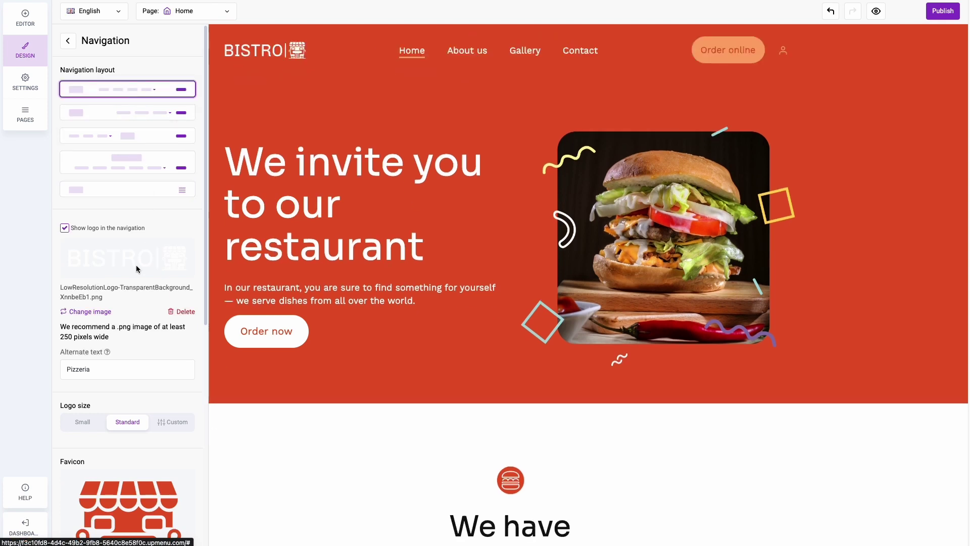
{"action": "left_click", "coordinate": [97, 312]}
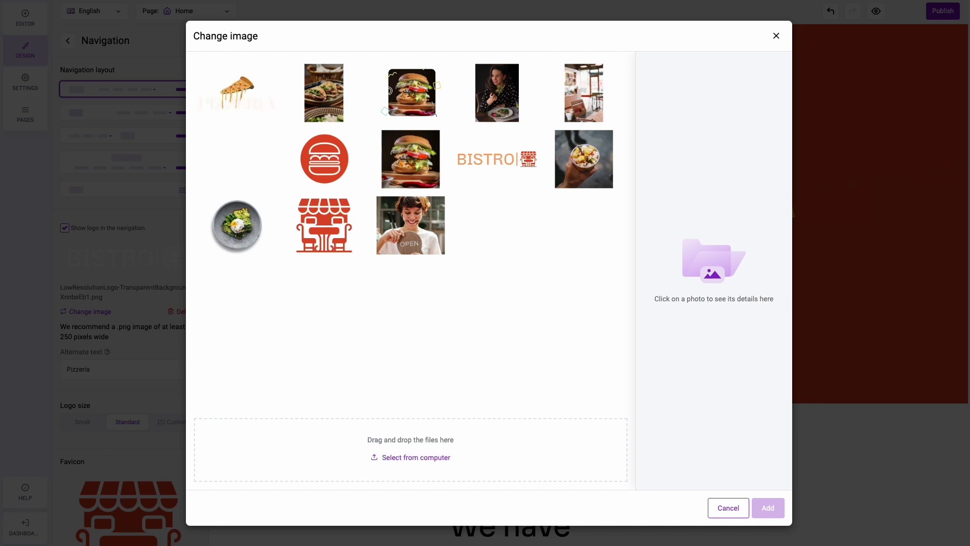
- Replace the navigation logo with the pizza logo at a custom 150 px width
{"action": "left_click", "coordinate": [233, 96]}
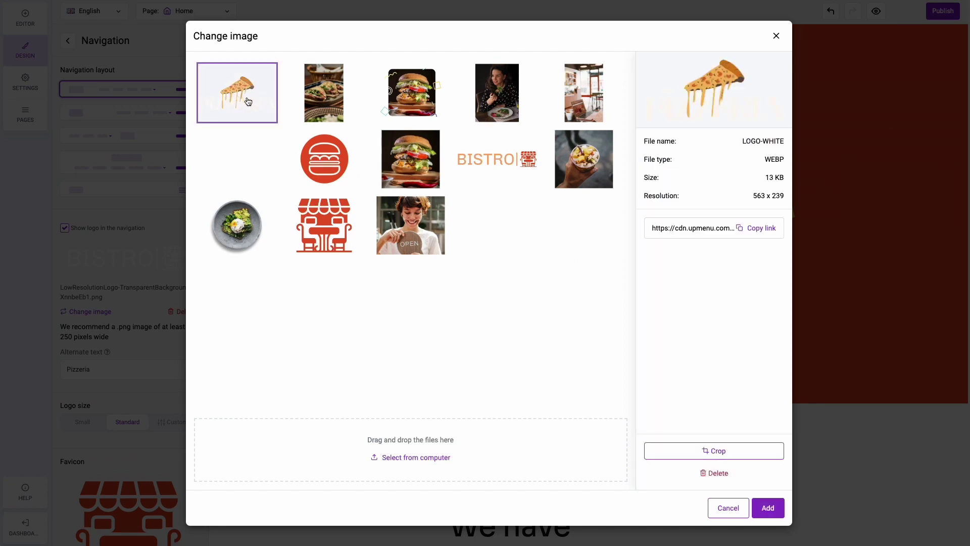
{"action": "left_click", "coordinate": [768, 507]}
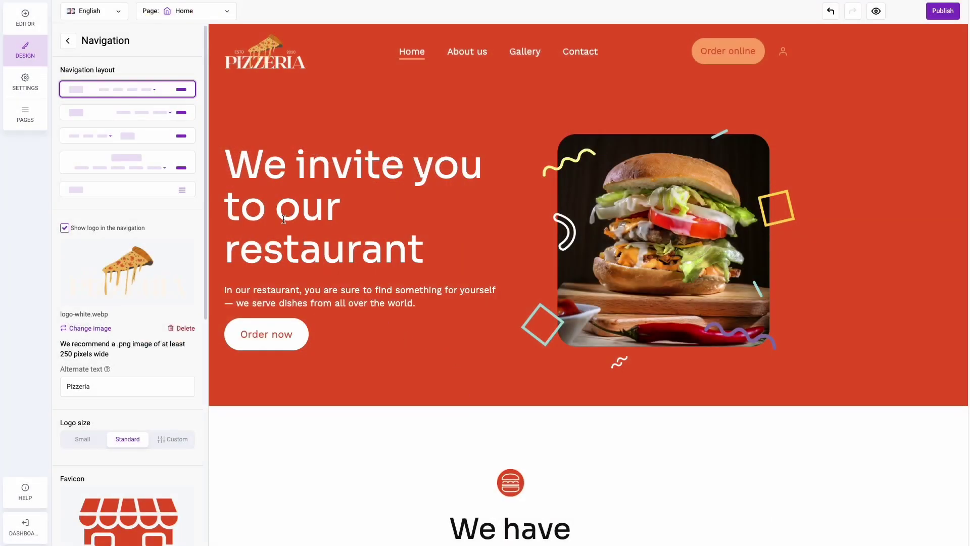
{"action": "scroll", "coordinate": [143, 271], "scroll_direction": "down", "scroll_amount": 3}
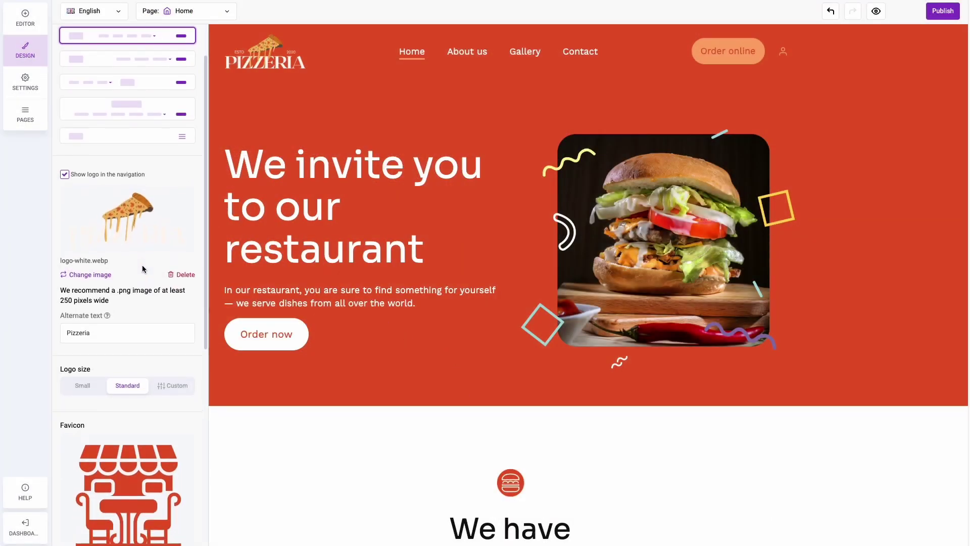
{"action": "left_click", "coordinate": [168, 289]}
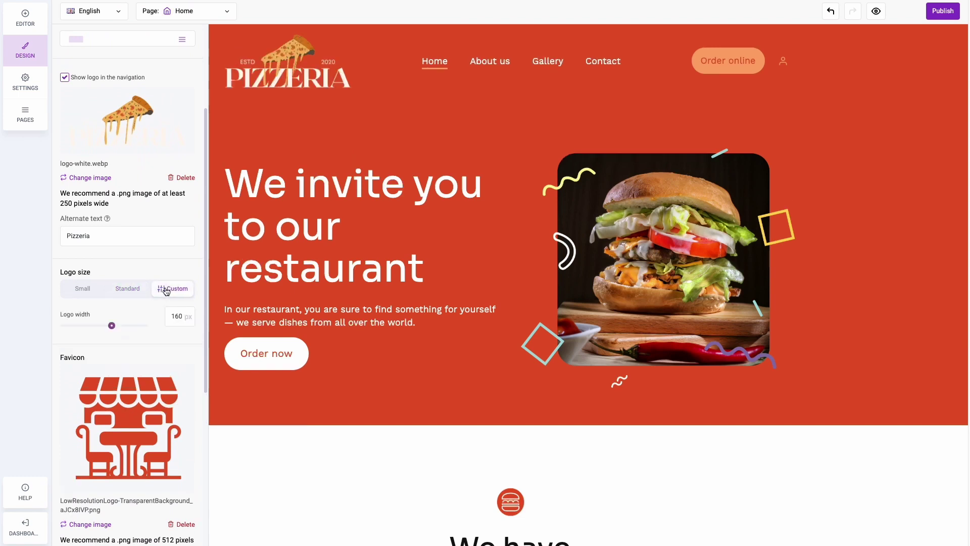
{"action": "left_click_drag", "start_coordinate": [112, 328], "coordinate": [108, 328]}
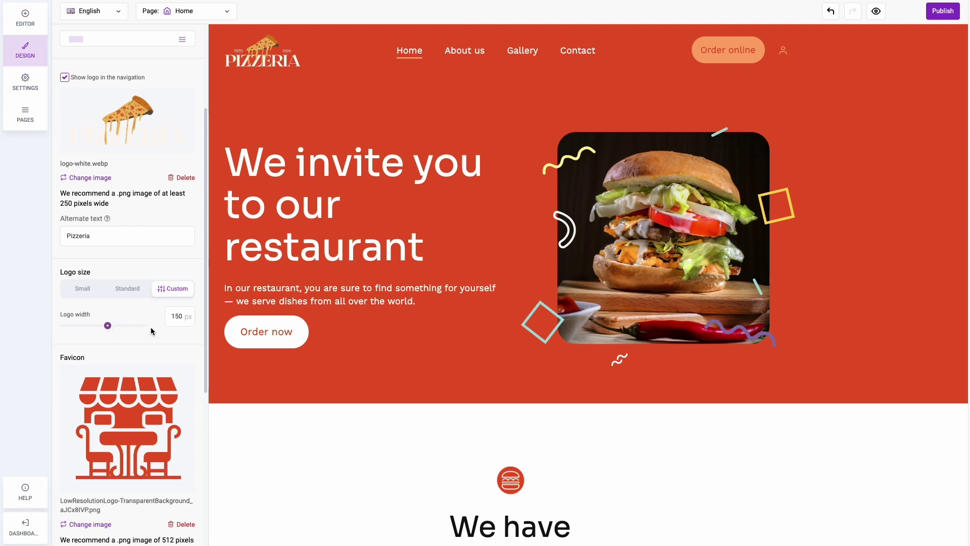
- Make the header background black and its buttons red
{"action": "scroll", "coordinate": [152, 335], "scroll_direction": "down", "scroll_amount": 3}
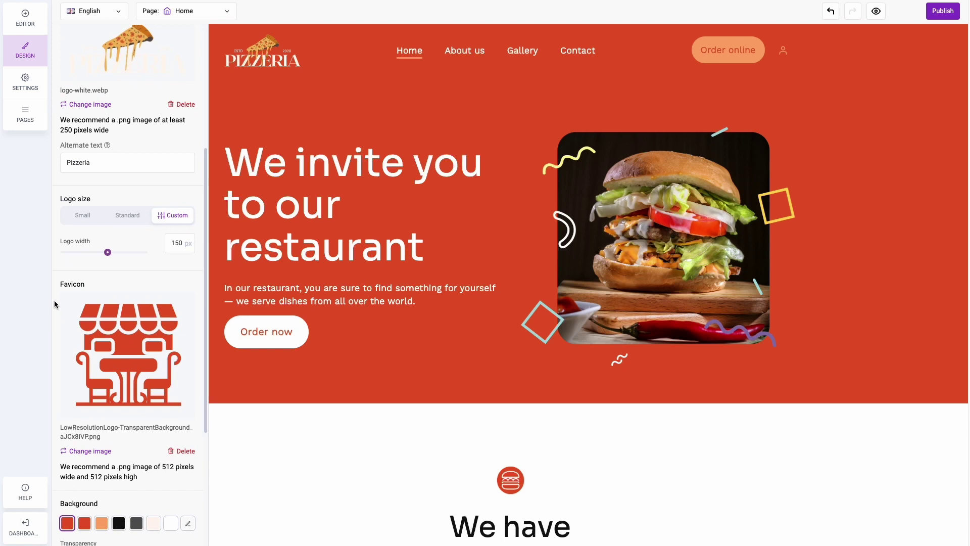
{"action": "scroll", "coordinate": [56, 309], "scroll_direction": "down", "scroll_amount": 8}
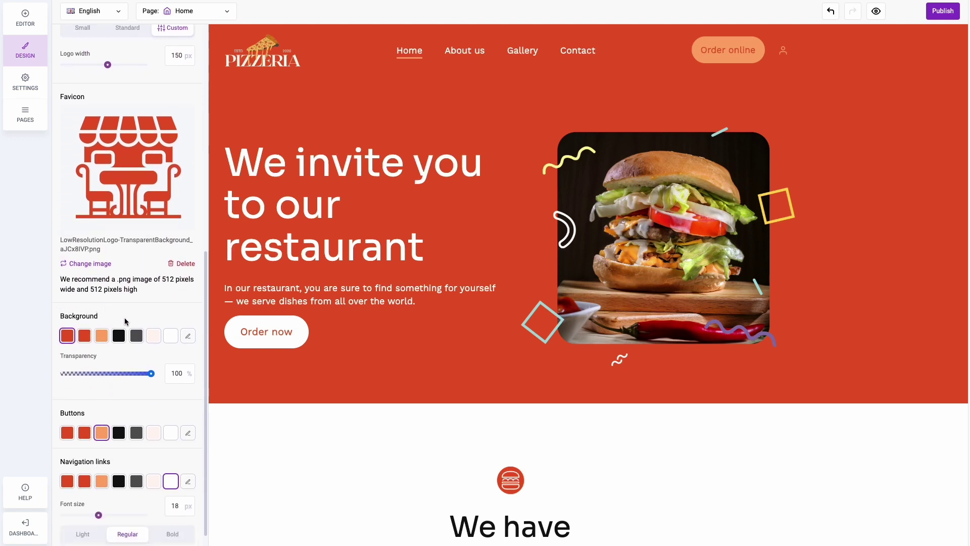
{"action": "left_click", "coordinate": [120, 336]}
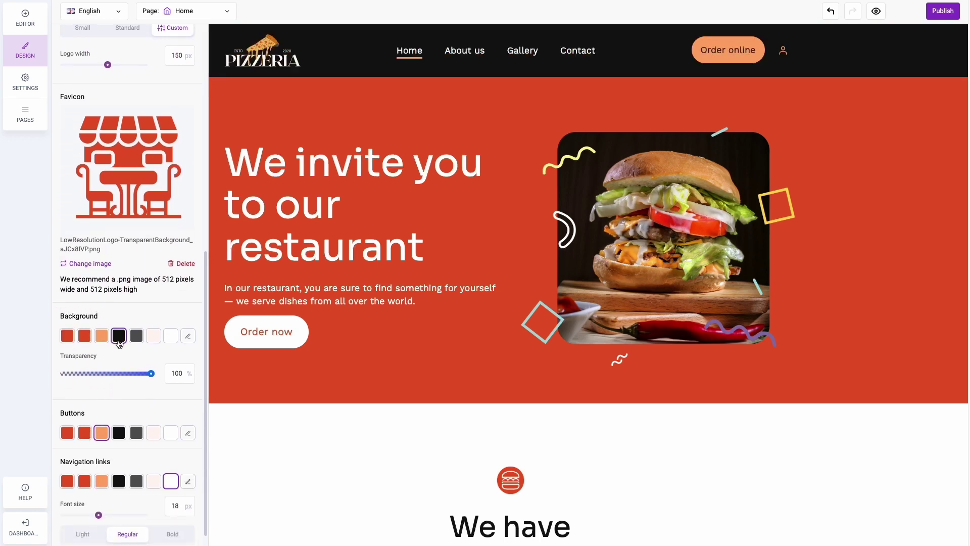
{"action": "scroll", "coordinate": [120, 347], "scroll_direction": "down", "scroll_amount": 1}
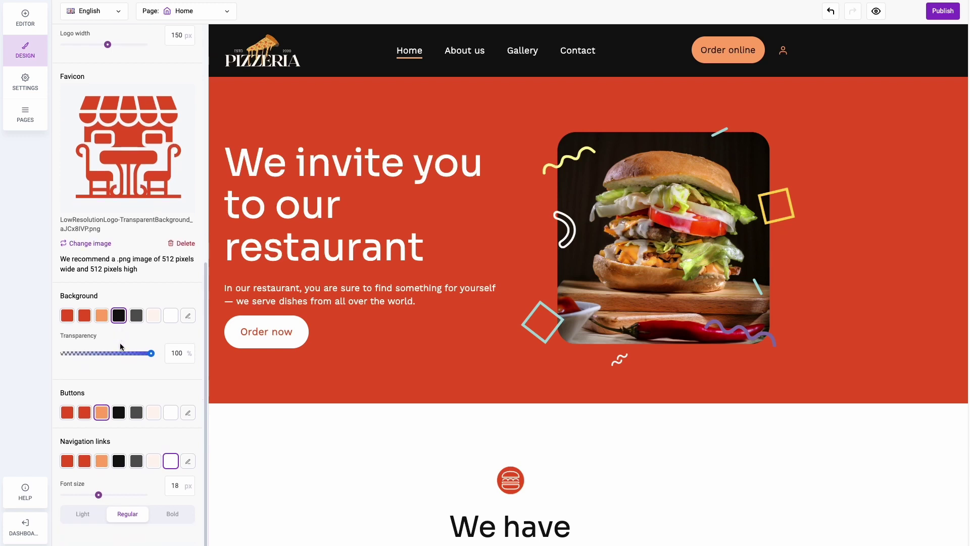
{"action": "left_click", "coordinate": [70, 415]}
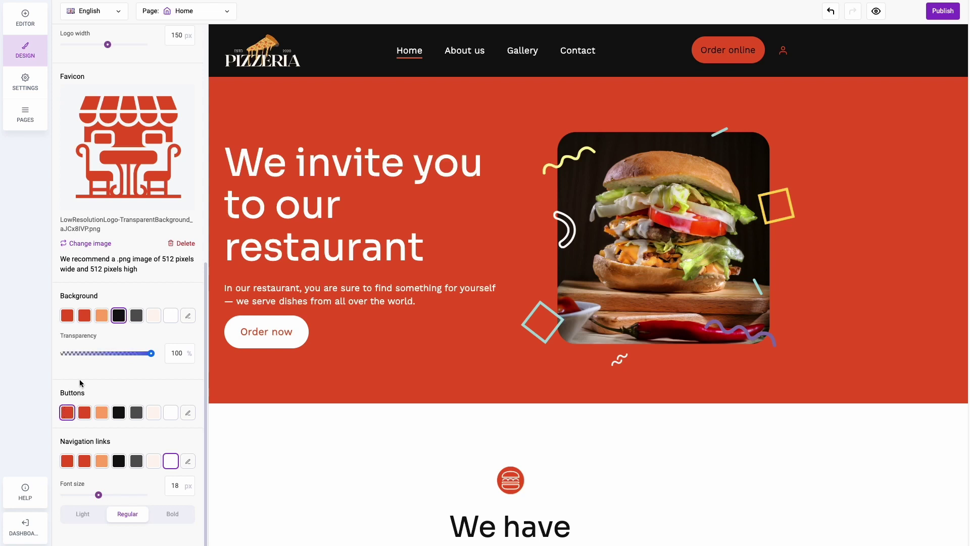
{"action": "scroll", "coordinate": [172, 409], "scroll_direction": "up", "scroll_amount": 8}
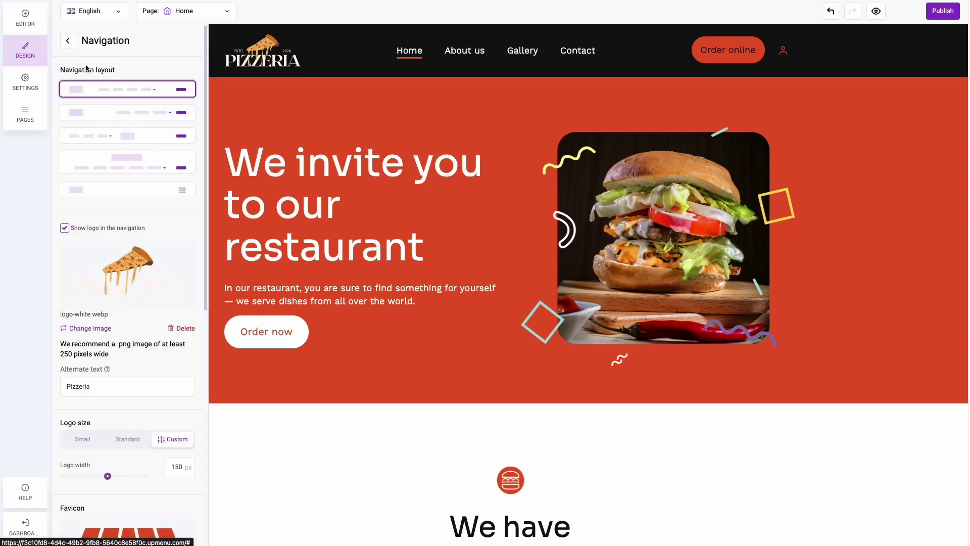
{"action": "left_click", "coordinate": [69, 42]}
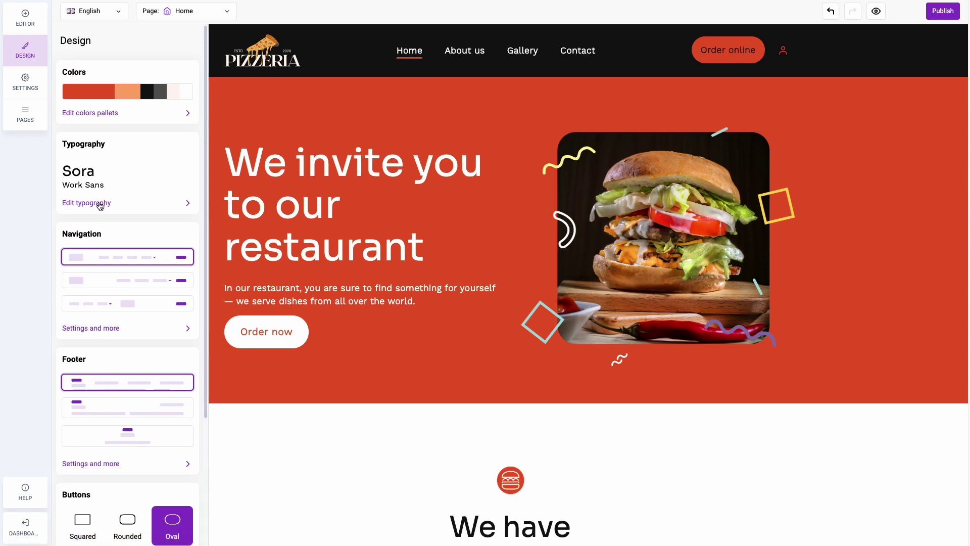
- After trying Playfair Display, apply the Montserrat headings with Inter body font set
{"action": "left_click", "coordinate": [100, 204]}
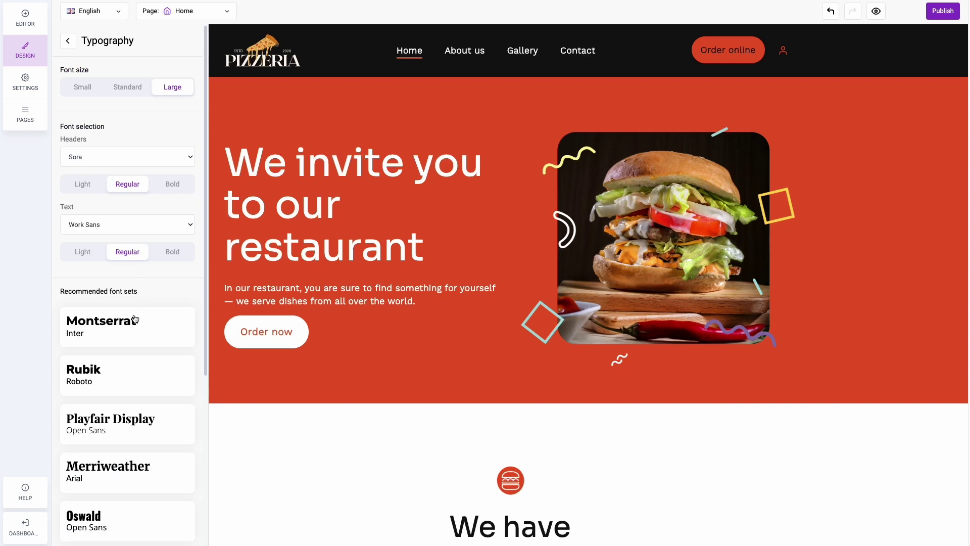
{"action": "left_click", "coordinate": [110, 422]}
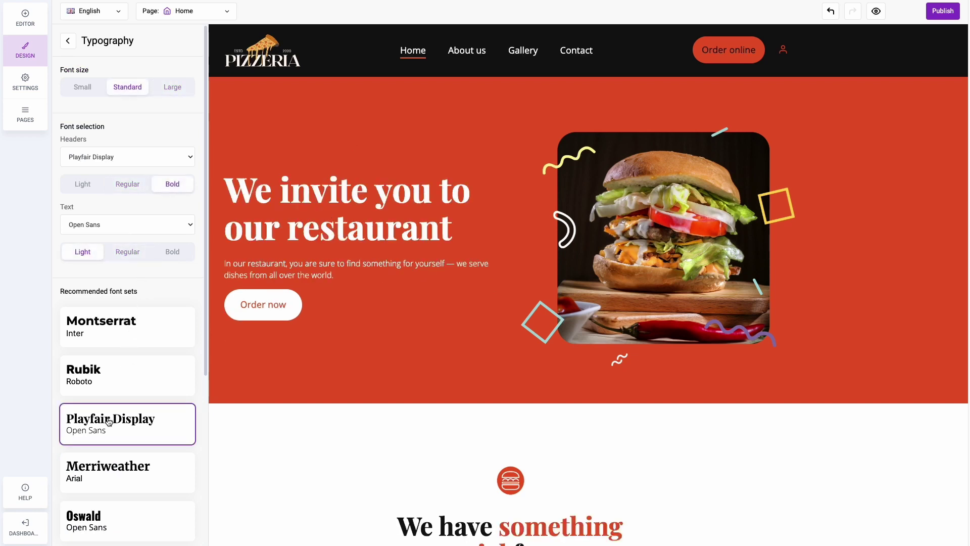
{"action": "left_click", "coordinate": [88, 342]}
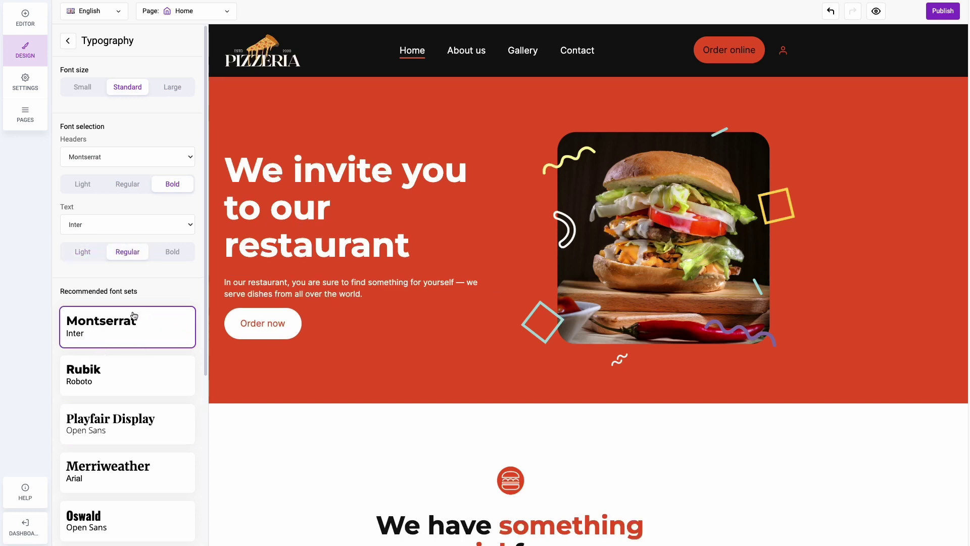
{"action": "left_click", "coordinate": [68, 41]}
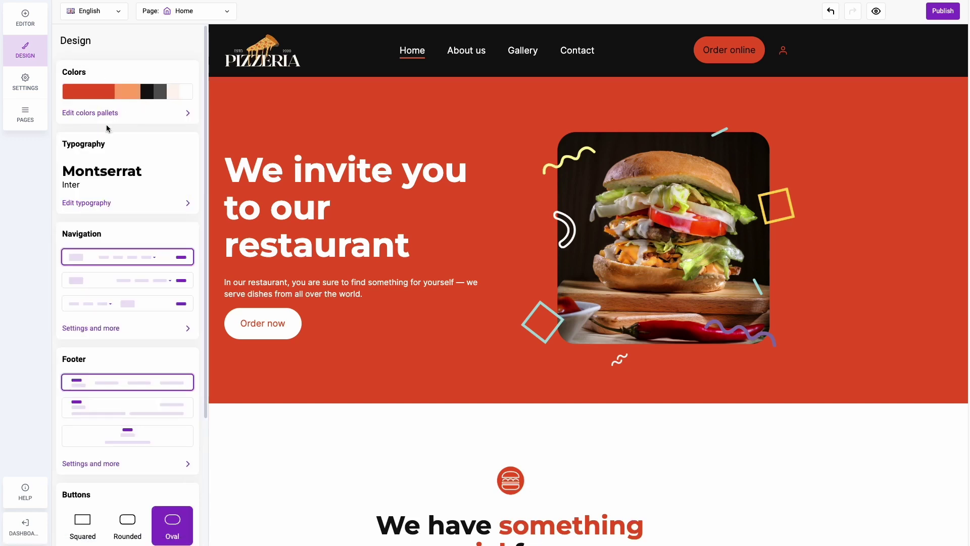
- Keep the site buttons oval after trying rounded and square corners
{"action": "scroll", "coordinate": [106, 128], "scroll_direction": "down", "scroll_amount": 1}
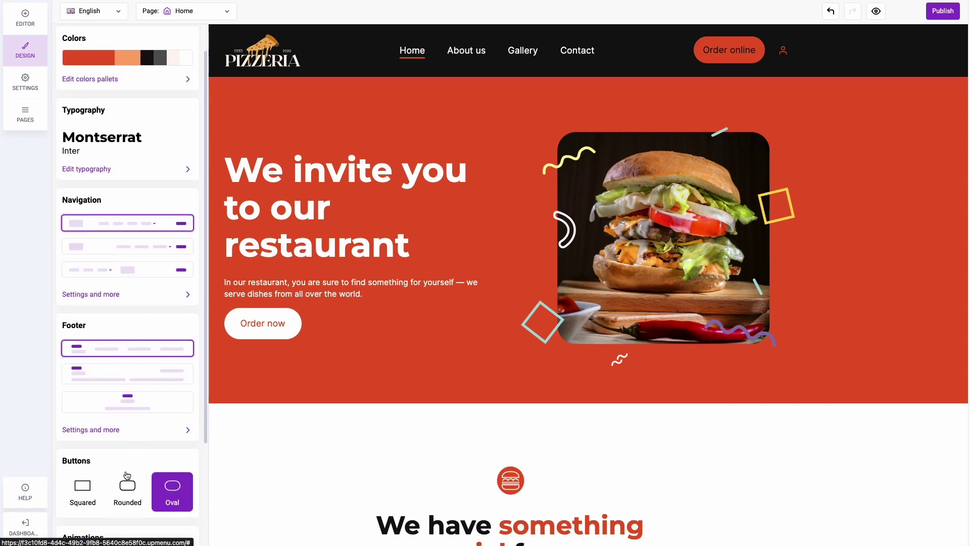
{"action": "left_click", "coordinate": [127, 494]}
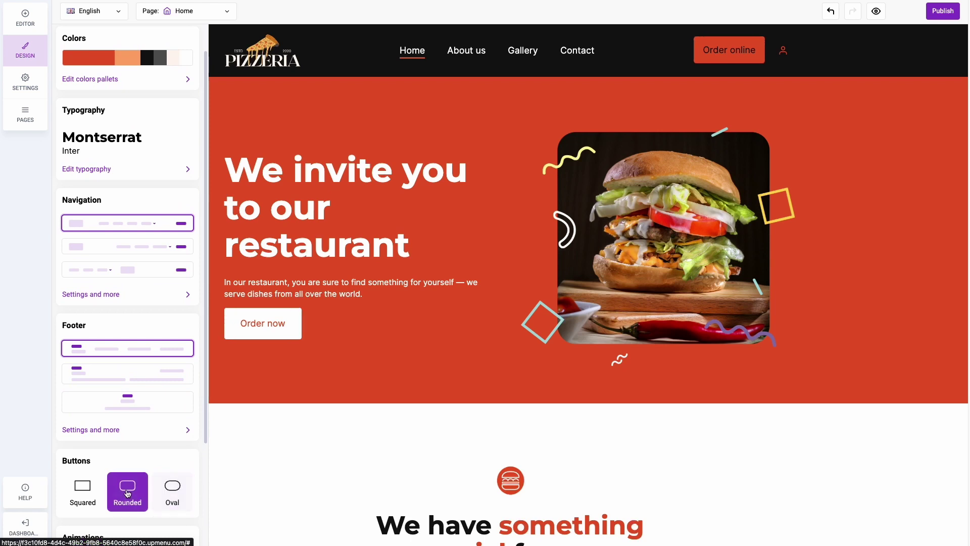
{"action": "left_click", "coordinate": [103, 493]}
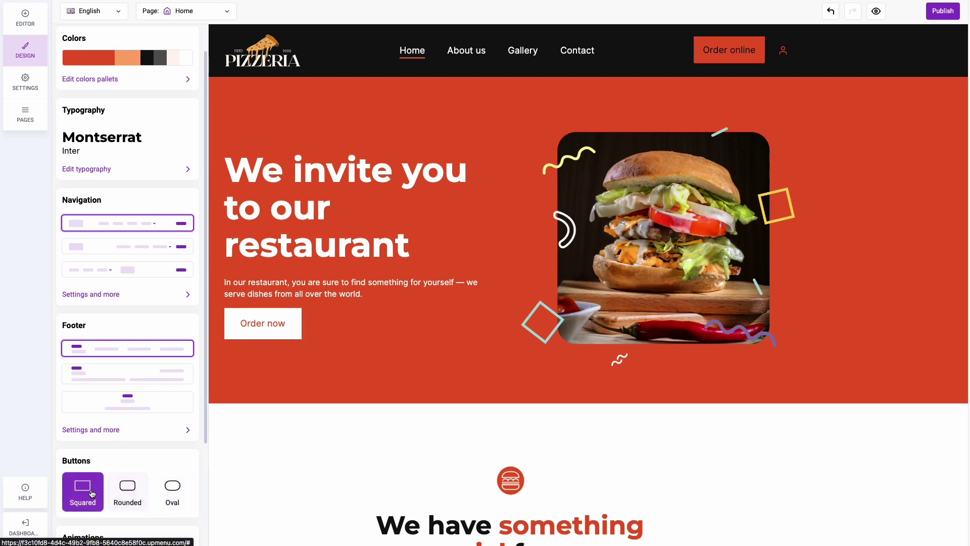
{"action": "left_click", "coordinate": [172, 497]}
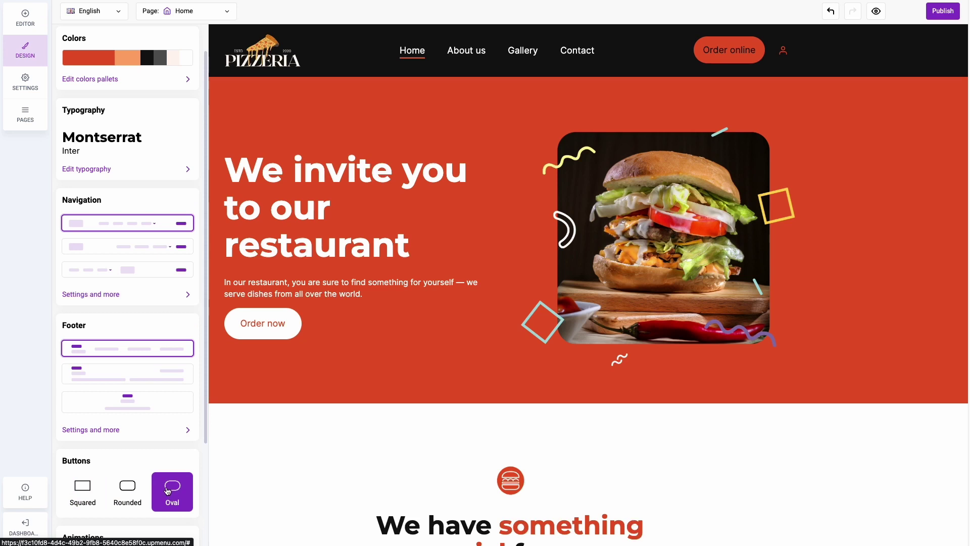
- Preview the Reveal section animation, then switch back to Entrance
{"action": "scroll", "coordinate": [115, 442], "scroll_direction": "down", "scroll_amount": 3}
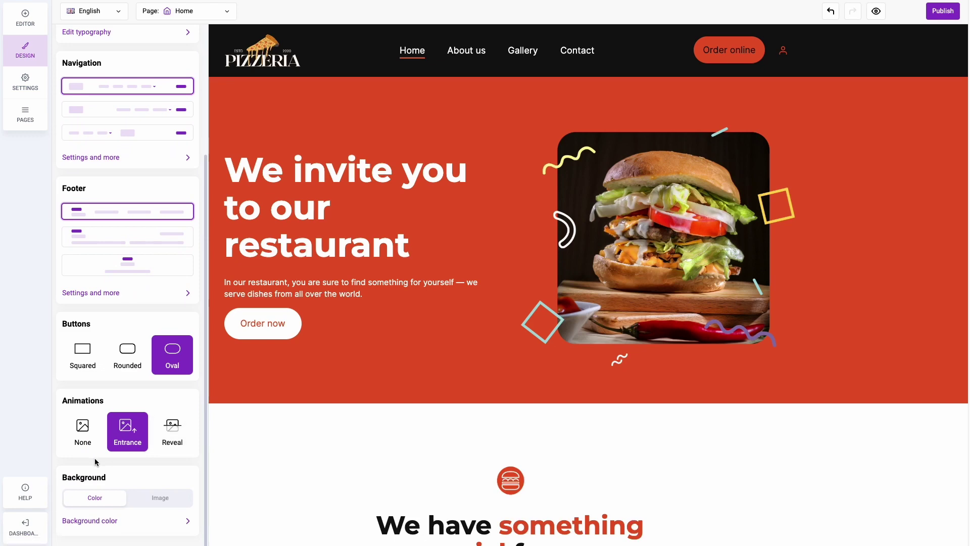
{"action": "scroll", "coordinate": [253, 459], "scroll_direction": "down", "scroll_amount": 10}
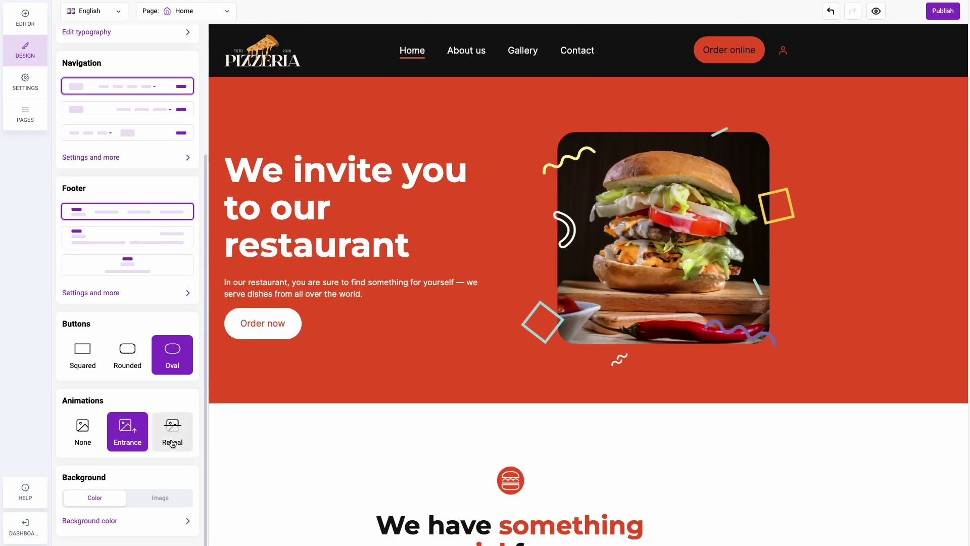
{"action": "left_click", "coordinate": [172, 430]}
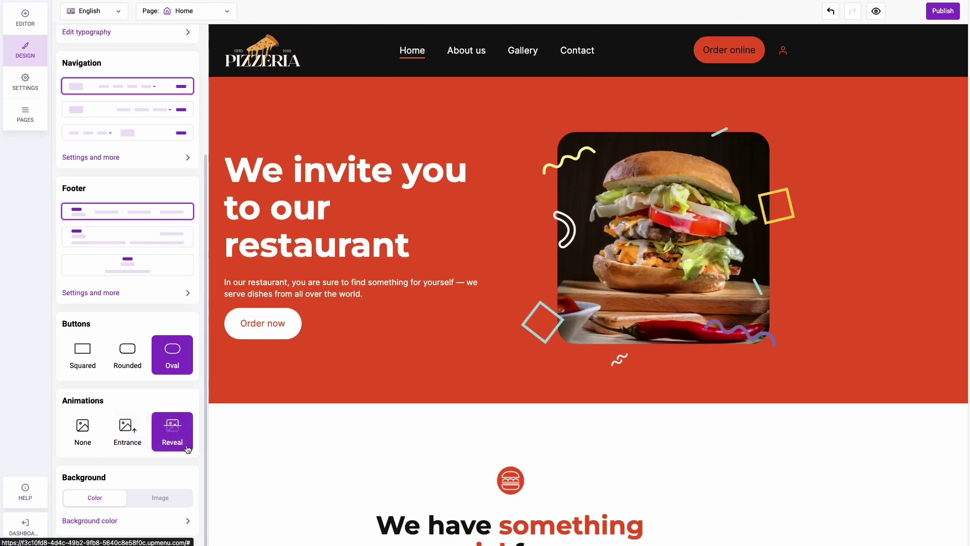
{"action": "scroll", "coordinate": [334, 443], "scroll_direction": "down", "scroll_amount": 10}
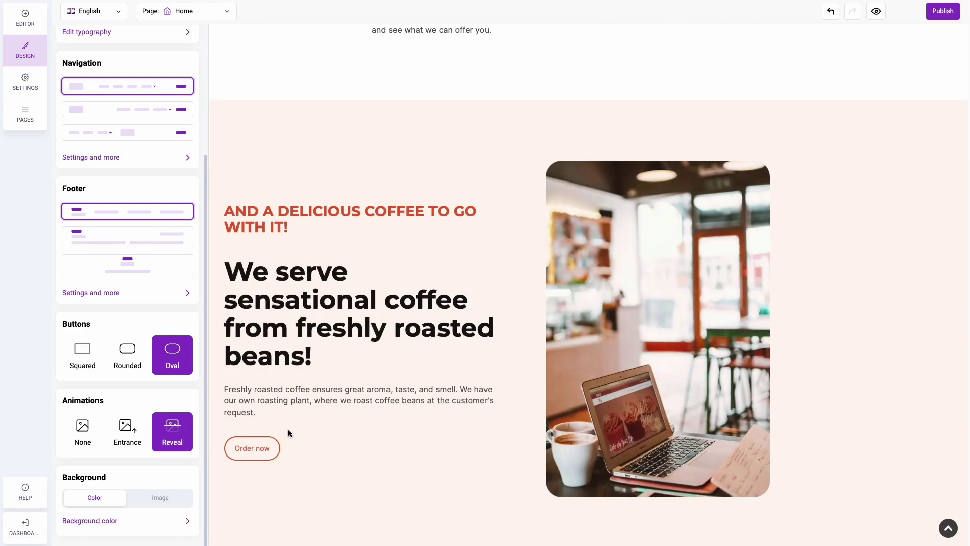
{"action": "left_click", "coordinate": [129, 427]}
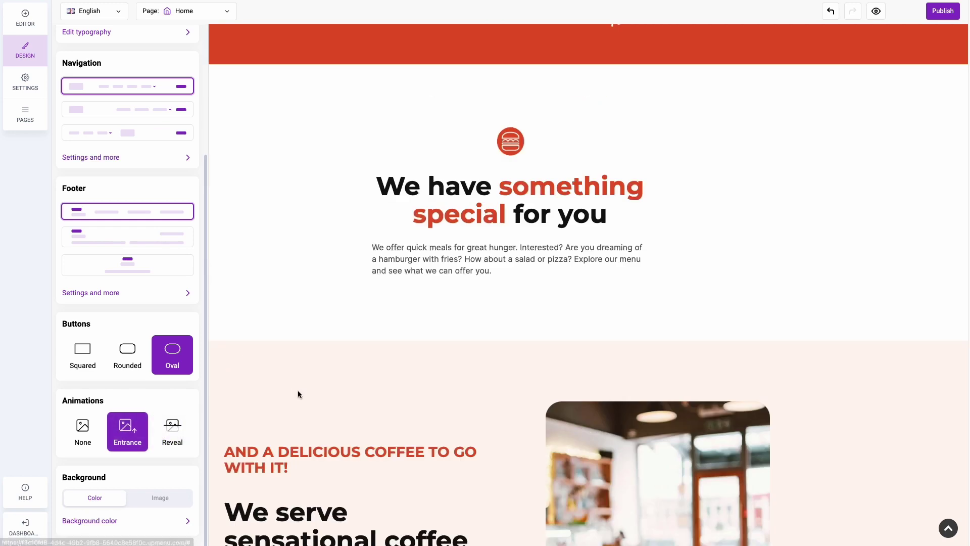
{"action": "scroll", "coordinate": [298, 390], "scroll_direction": "down", "scroll_amount": 10}
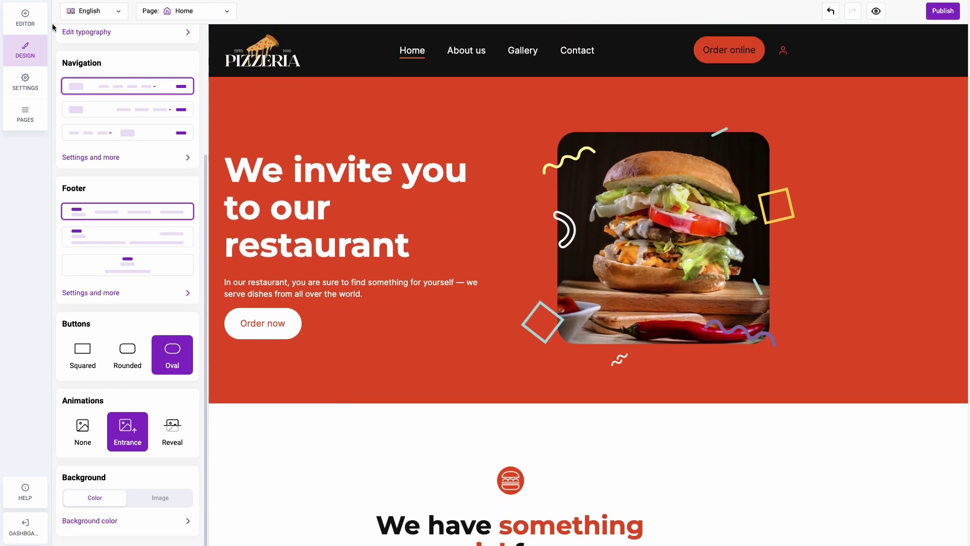
- Delete the burger hero, something special, coffee, drinks and food, and delivery hero sections
{"action": "left_click", "coordinate": [25, 22]}
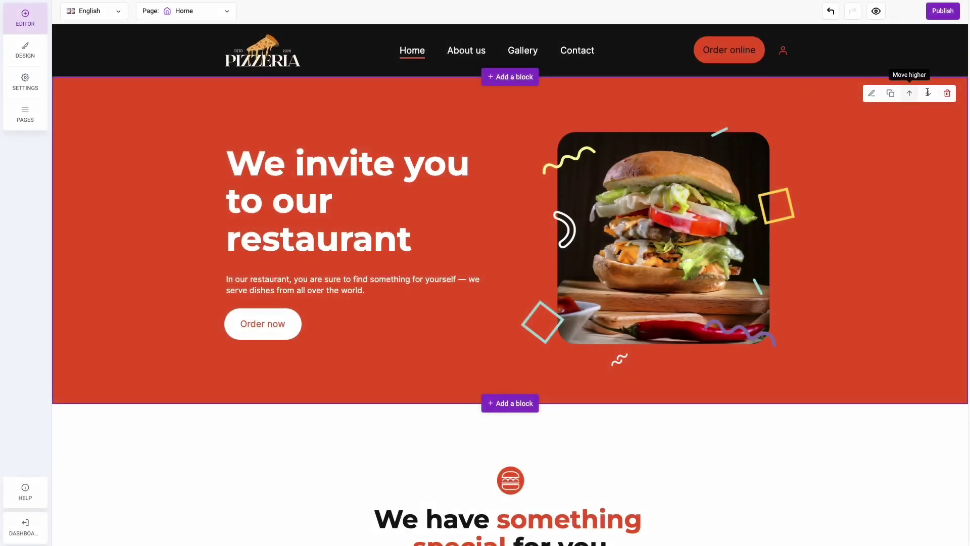
{"action": "left_click", "coordinate": [948, 93]}
{"action": "left_click", "coordinate": [612, 294]}
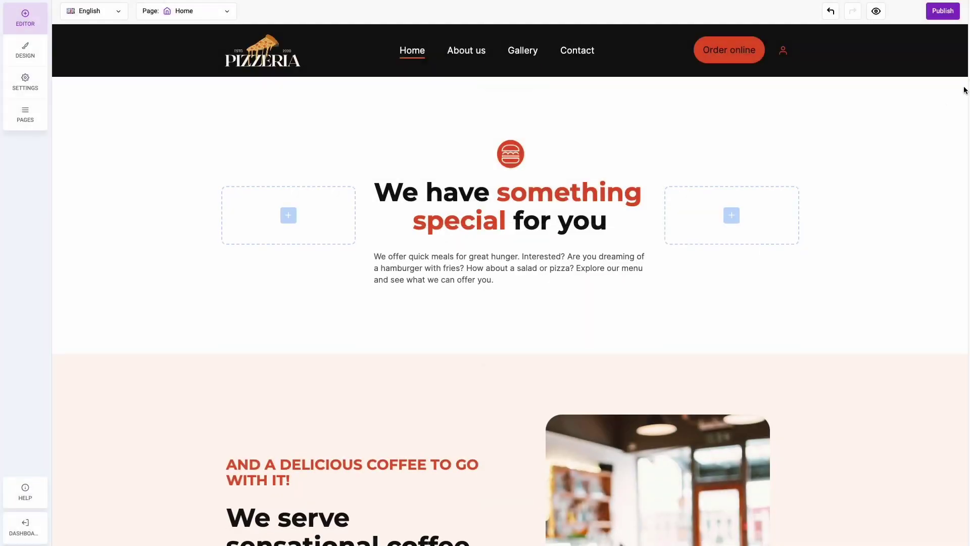
{"action": "left_click", "coordinate": [948, 93]}
{"action": "left_click", "coordinate": [611, 292]}
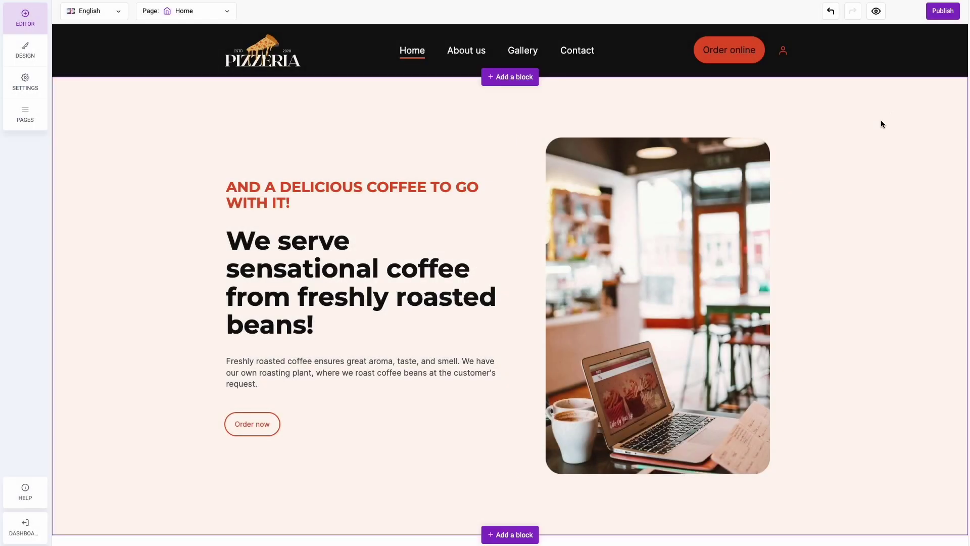
{"action": "left_click", "coordinate": [947, 93]}
{"action": "left_click", "coordinate": [616, 293]}
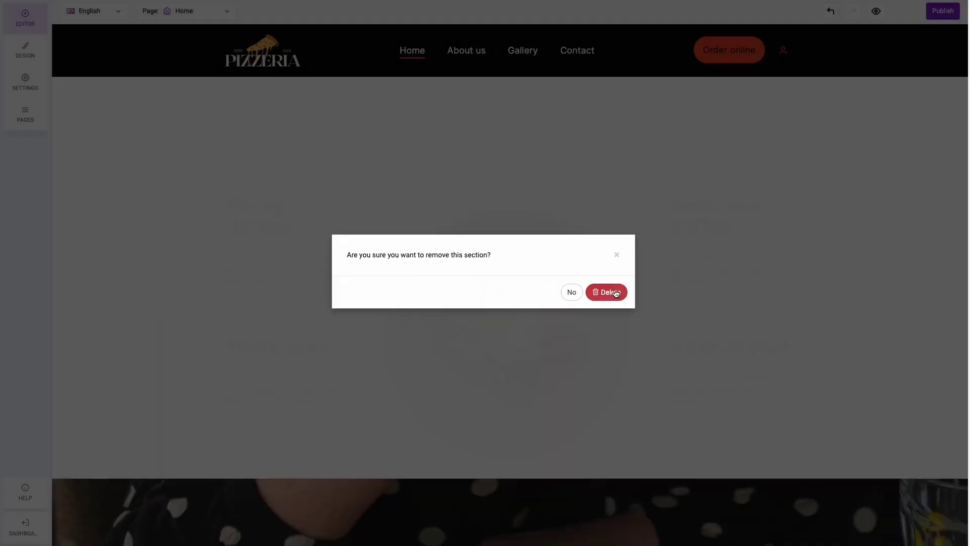
{"action": "left_click", "coordinate": [948, 93]}
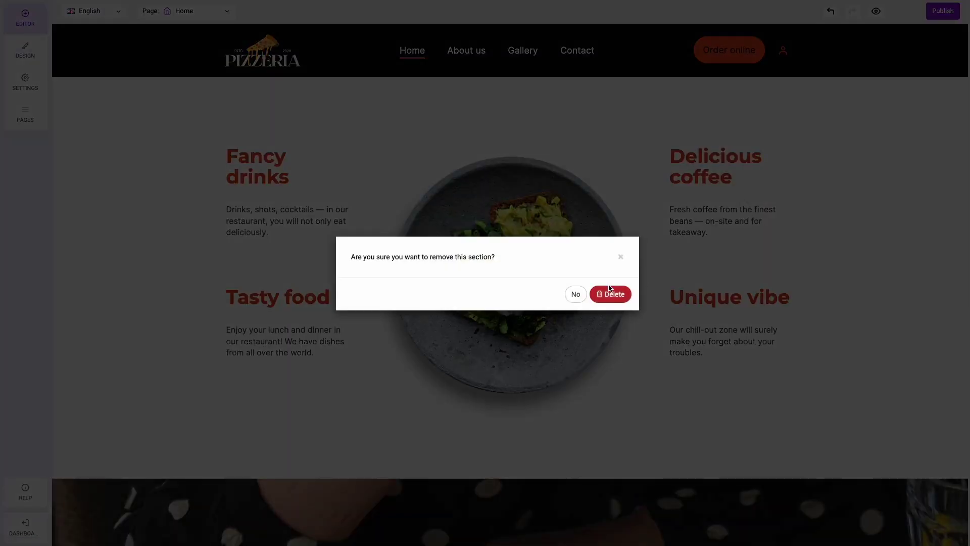
{"action": "left_click", "coordinate": [611, 292]}
{"action": "left_click", "coordinate": [947, 93]}
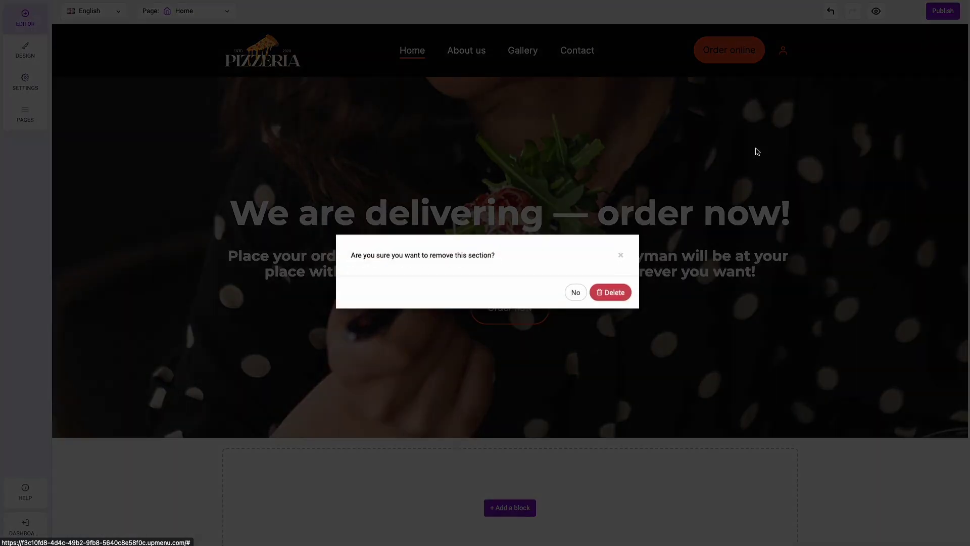
{"action": "left_click", "coordinate": [611, 292]}
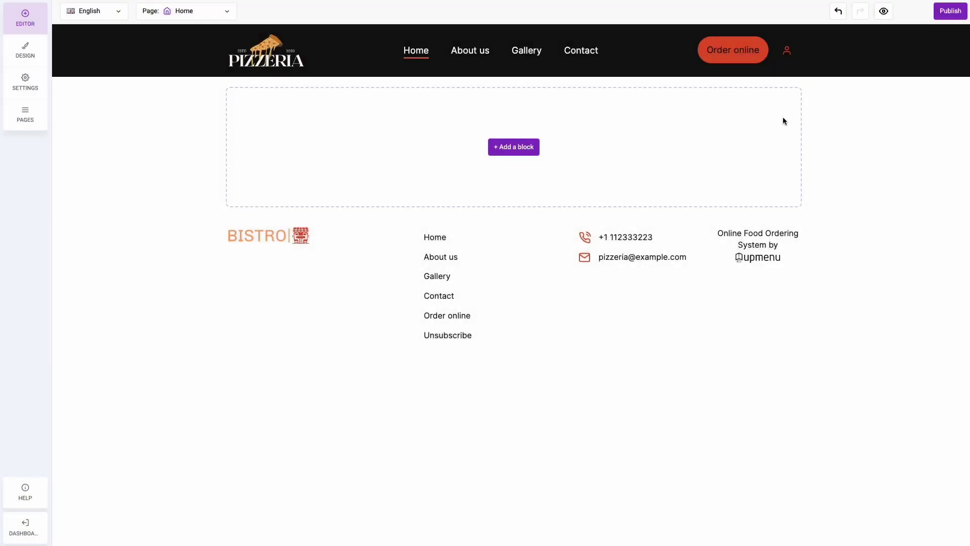
- Give the footer the centred third layout and the pizza Pizzeria logo at 250 px wide
{"action": "mouse_move", "coordinate": [571, 310]}
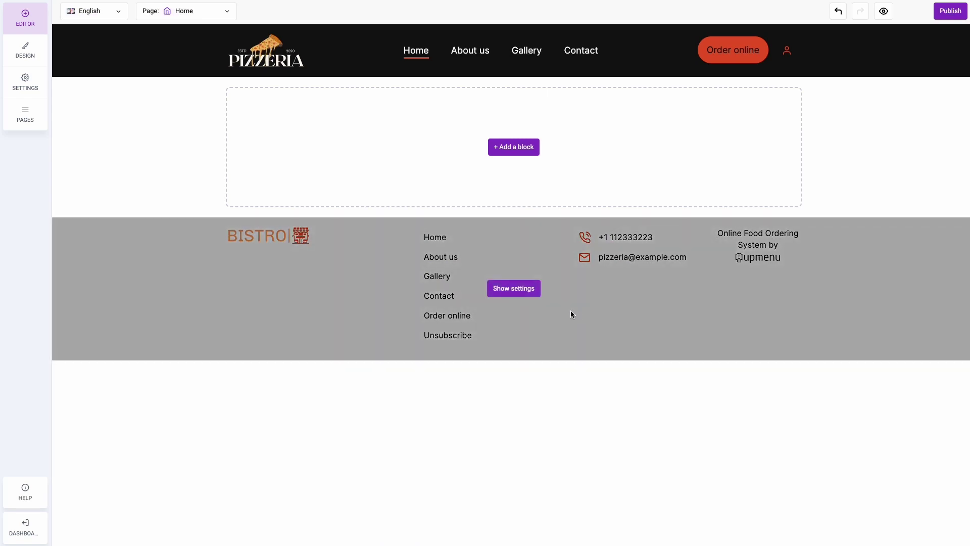
{"action": "left_click", "coordinate": [514, 291]}
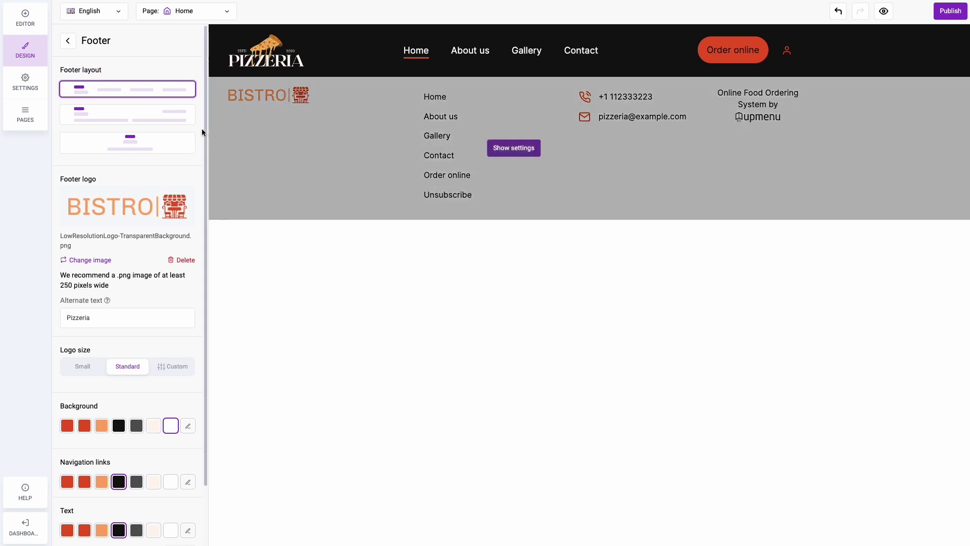
{"action": "left_click", "coordinate": [161, 123]}
{"action": "left_click", "coordinate": [169, 143]}
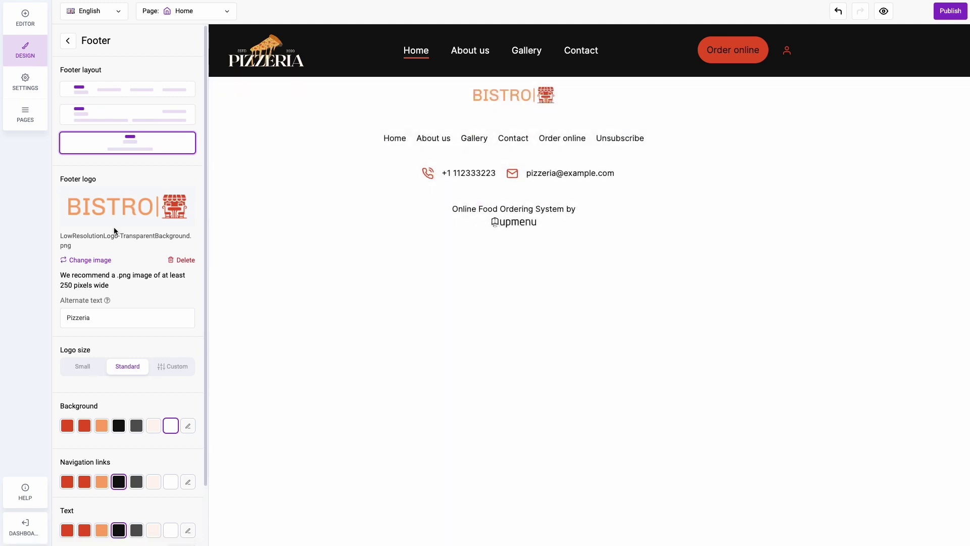
{"action": "left_click", "coordinate": [96, 261]}
{"action": "left_click", "coordinate": [230, 101]}
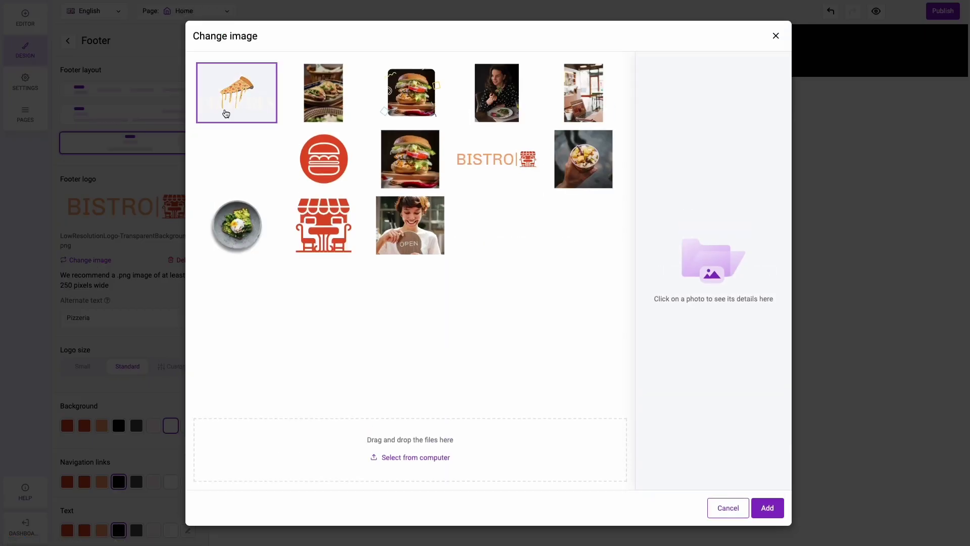
{"action": "left_click", "coordinate": [766, 508]}
{"action": "left_click", "coordinate": [173, 384]}
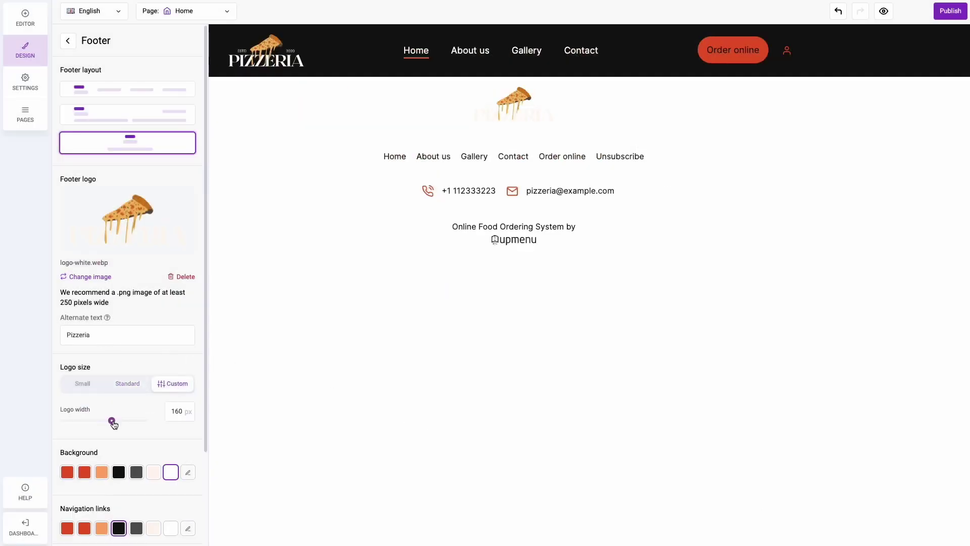
{"action": "left_click_drag", "start_coordinate": [113, 421], "coordinate": [171, 418]}
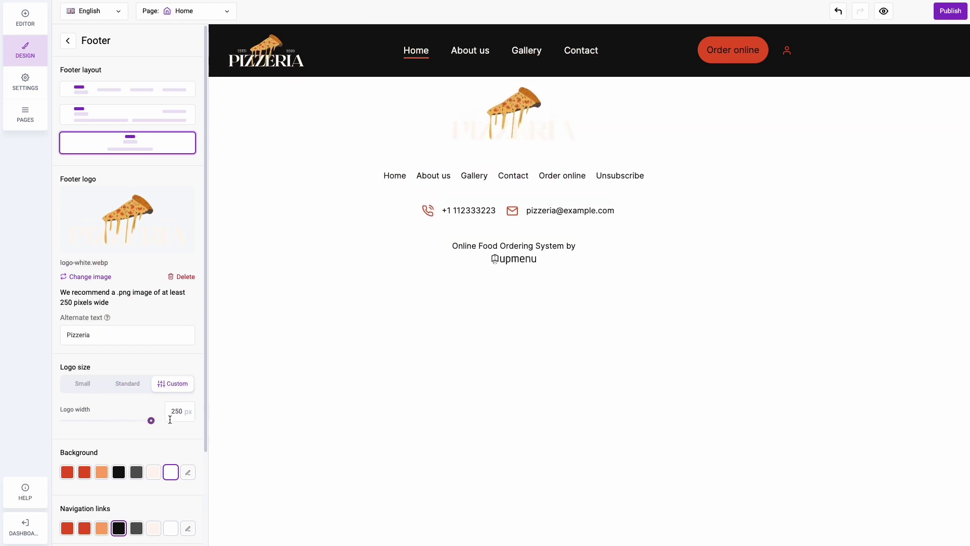
- Make the footer background black, with white links and white 18 px text
{"action": "scroll", "coordinate": [146, 292], "scroll_direction": "down", "scroll_amount": 3}
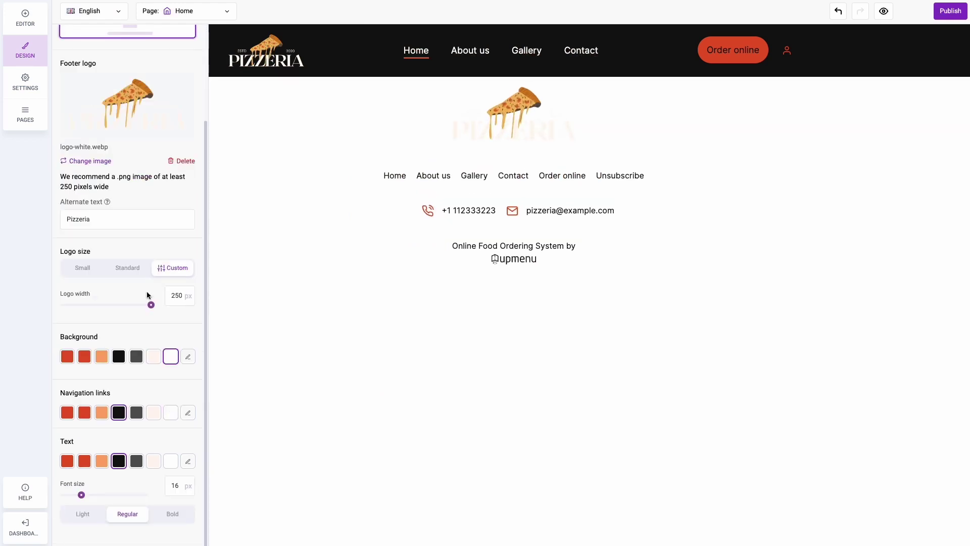
{"action": "left_click", "coordinate": [119, 357]}
{"action": "left_click", "coordinate": [171, 412]}
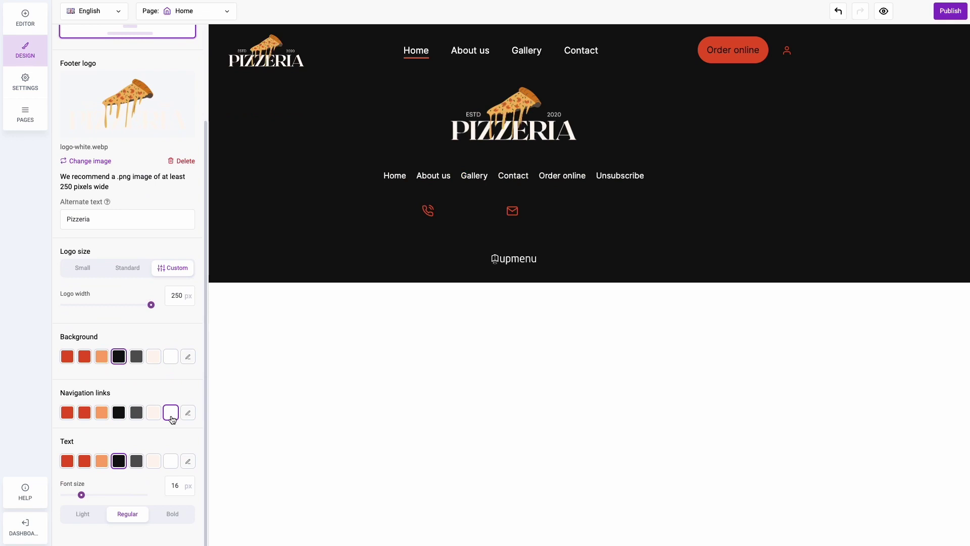
{"action": "left_click", "coordinate": [172, 461]}
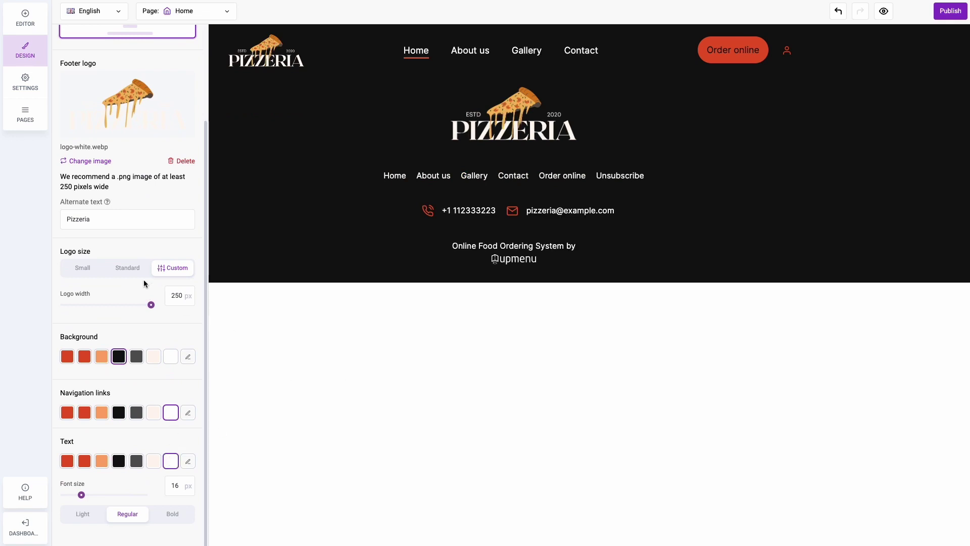
{"action": "left_click_drag", "start_coordinate": [84, 496], "coordinate": [99, 495]}
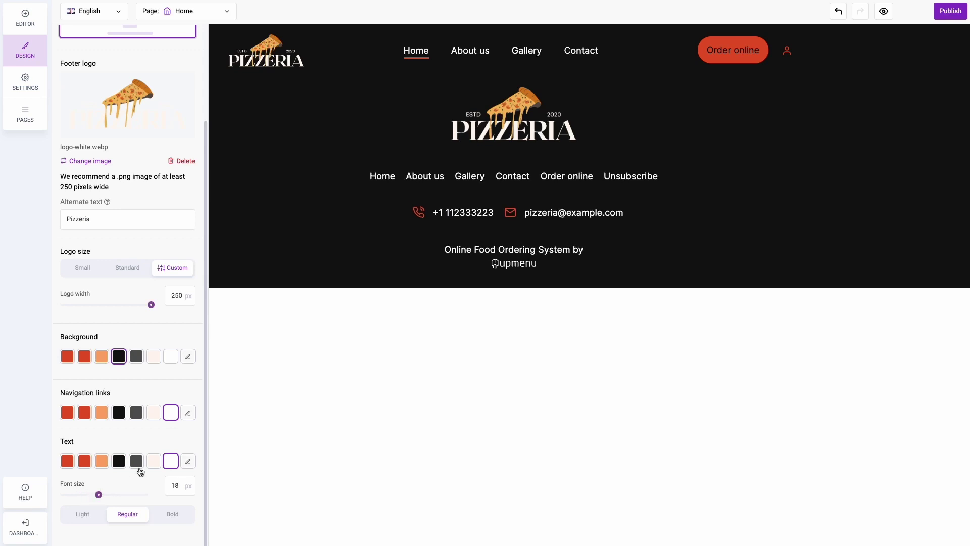
{"action": "scroll", "coordinate": [137, 417], "scroll_direction": "up", "scroll_amount": 3}
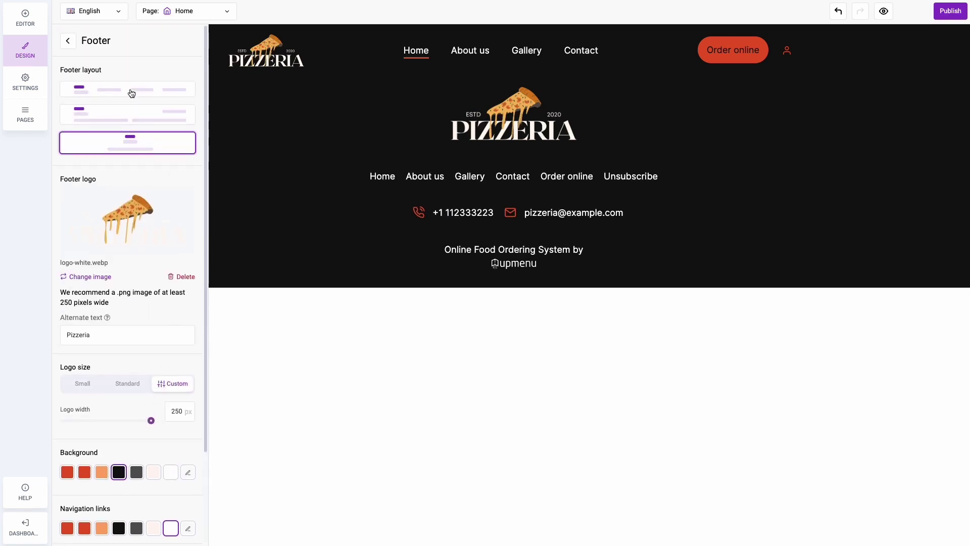
{"action": "left_click", "coordinate": [74, 45]}
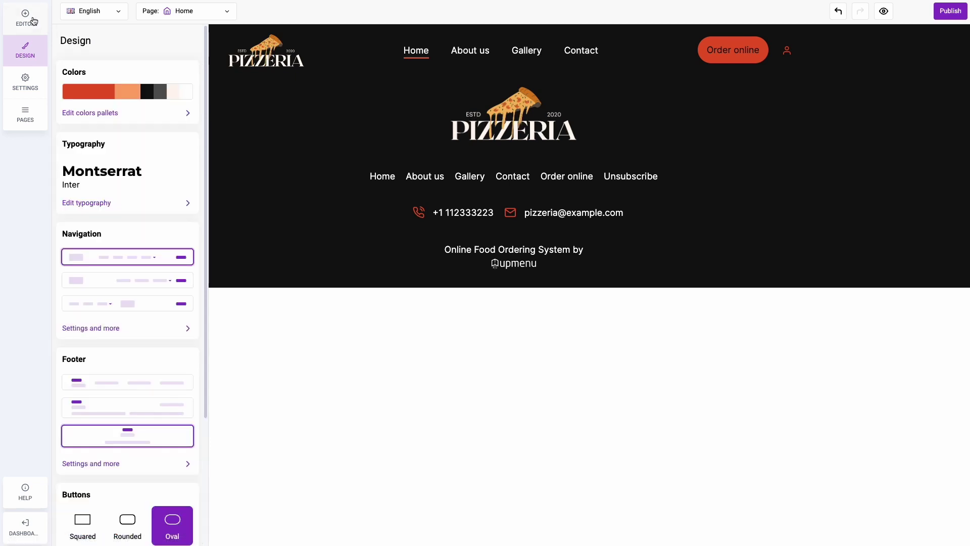
- Return to the Editor and start adding a block to the empty Home page placeholder
{"action": "left_click", "coordinate": [32, 21]}
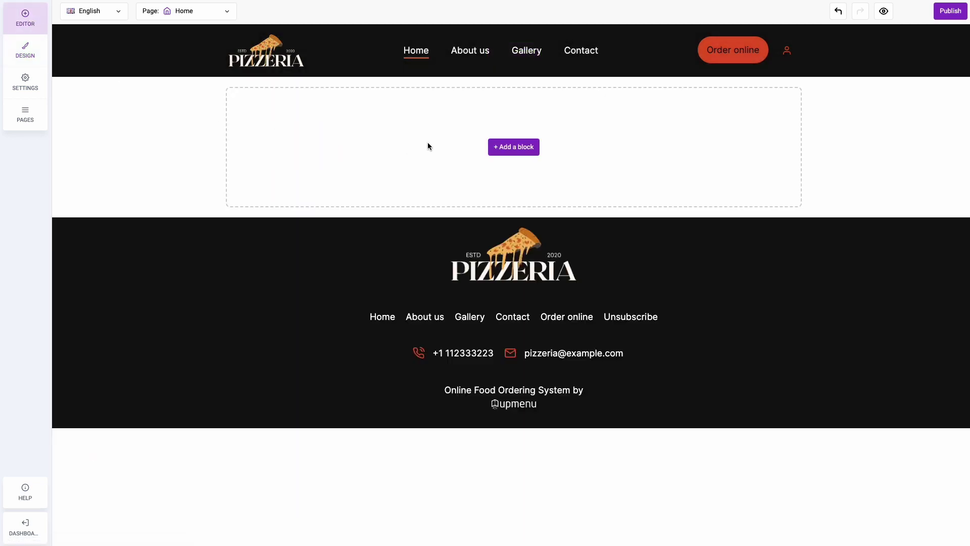
{"action": "left_click", "coordinate": [514, 147]}
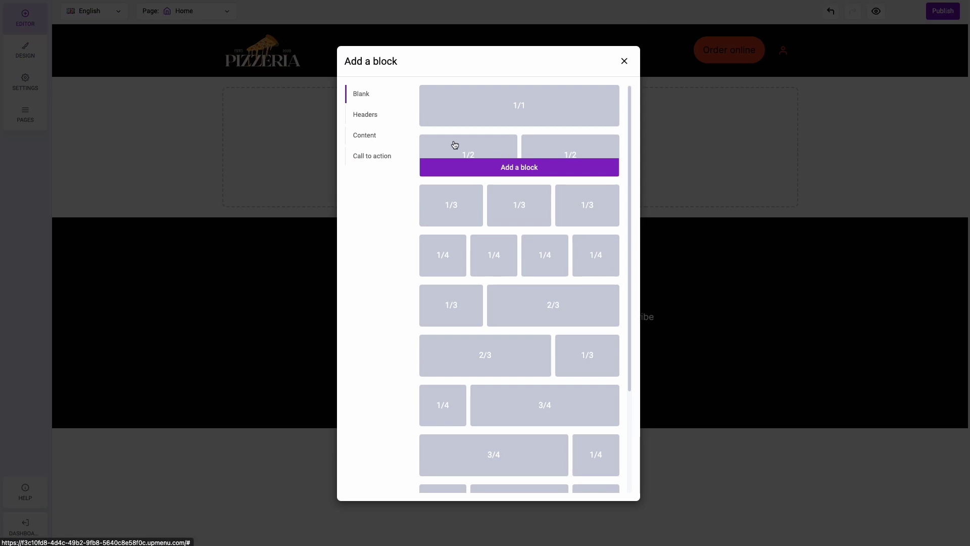
{"action": "scroll", "coordinate": [465, 188], "scroll_direction": "down", "scroll_amount": 3}
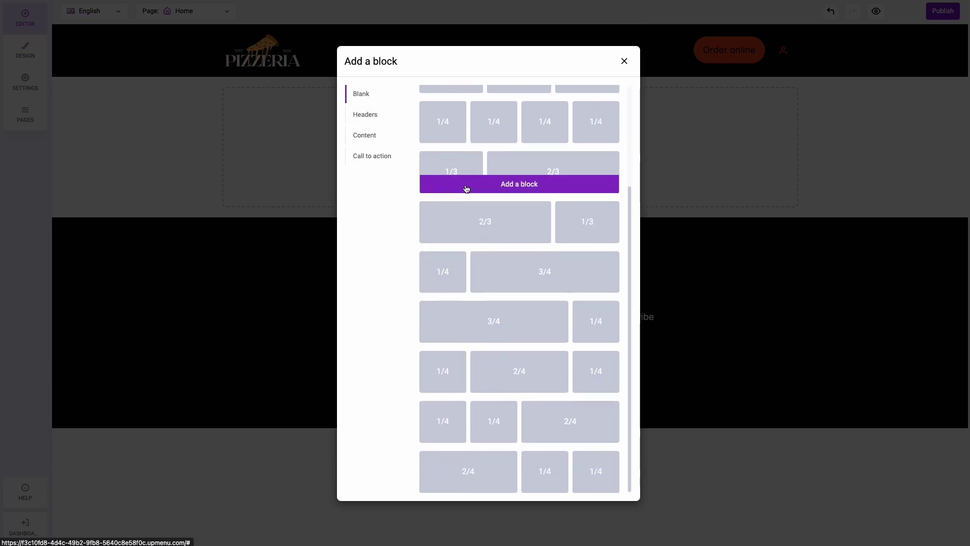
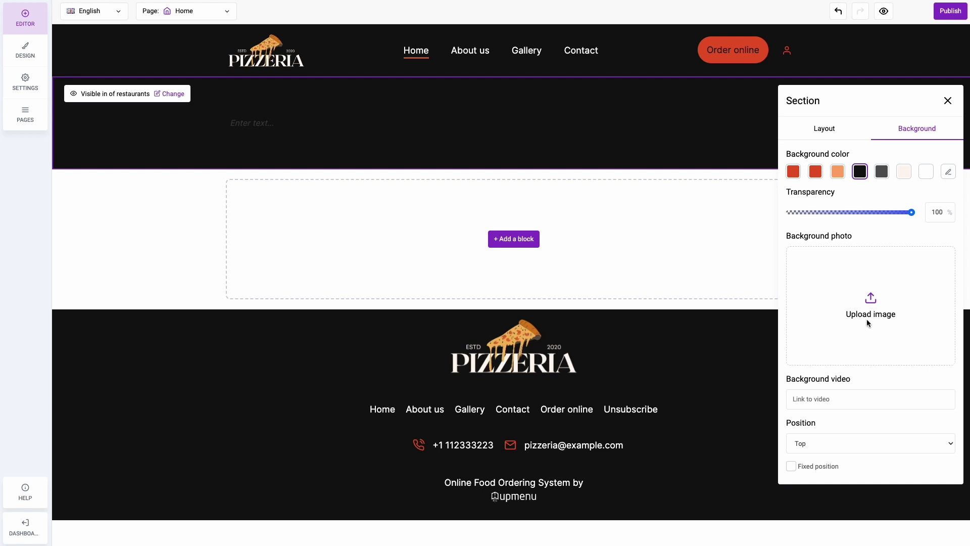
- Set the hero background to the uploaded photo-1.webp pizza photo at 65% transparency
{"action": "left_click", "coordinate": [867, 319]}
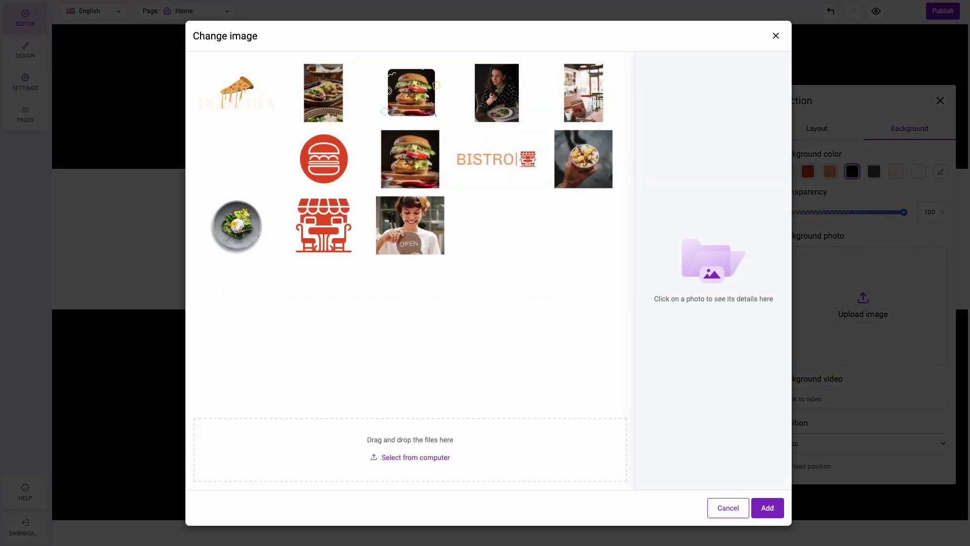
{"action": "left_click_drag", "start_coordinate": [659, 247], "coordinate": [489, 276]}
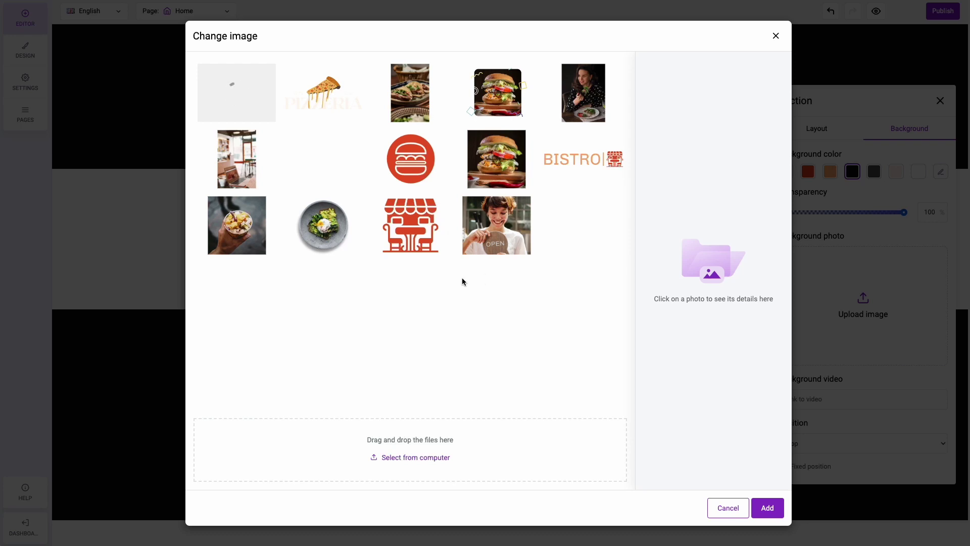
{"action": "left_click", "coordinate": [782, 514]}
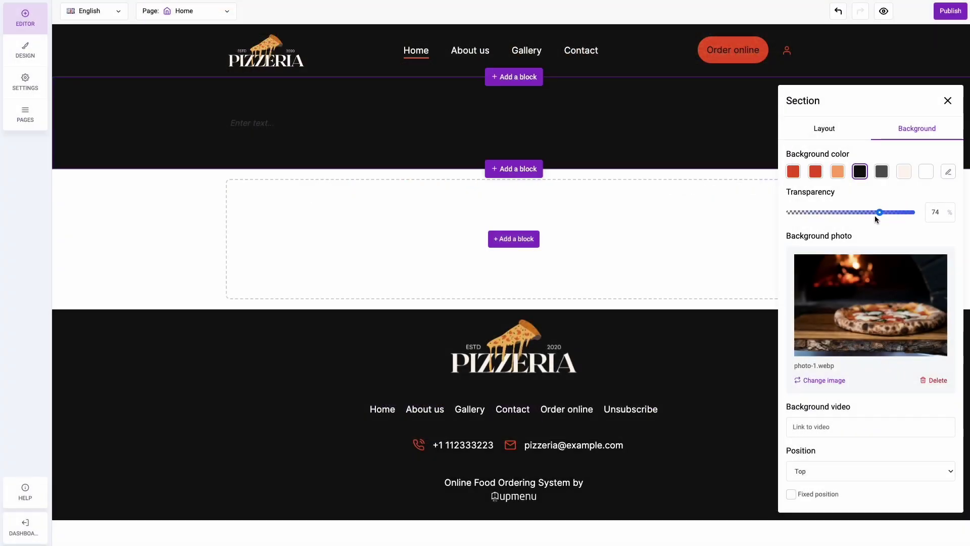
{"action": "left_click_drag", "start_coordinate": [863, 214], "coordinate": [863, 214]}
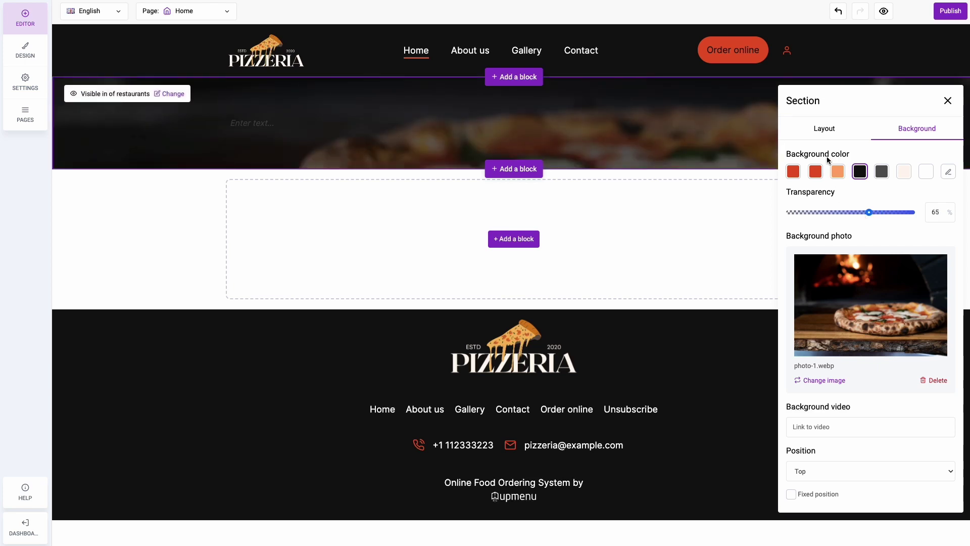
{"action": "left_click", "coordinate": [806, 130]}
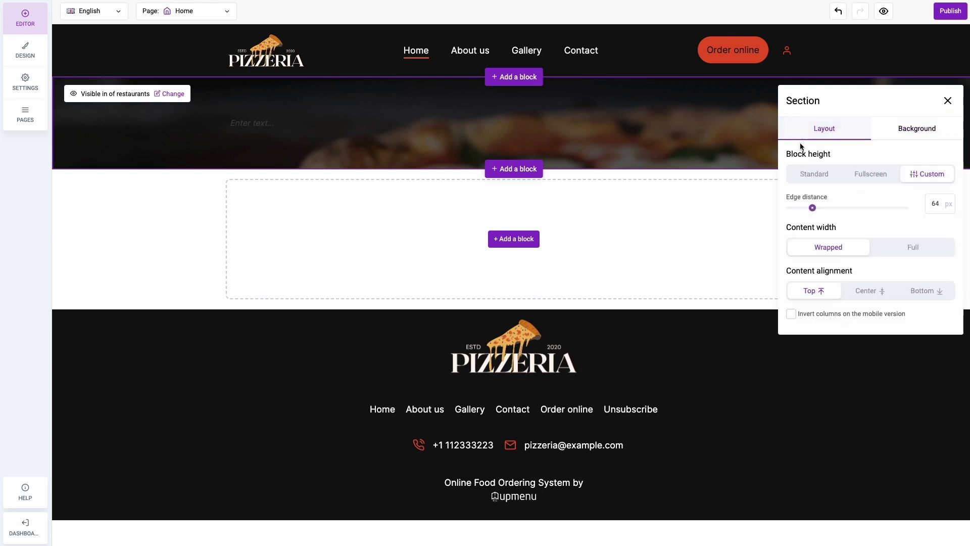
- Paste the 'Welcome to Broadway Pizza Order Delicious Pizza Online!' headline as a cream-white Heading 1
{"action": "left_click", "coordinate": [453, 123]}
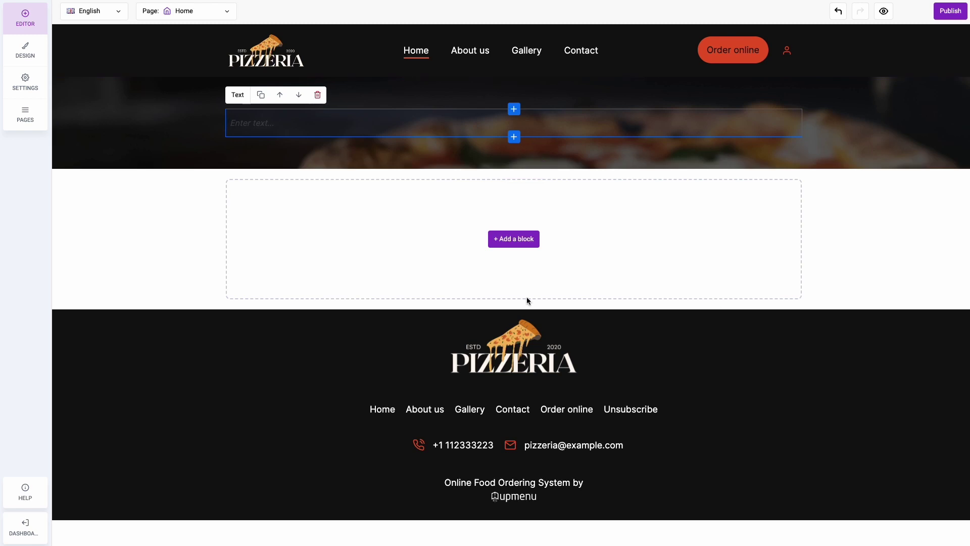
{"action": "type", "text": "Welcome to Broadway Pizza - Order Delicious Pizza Online!"}
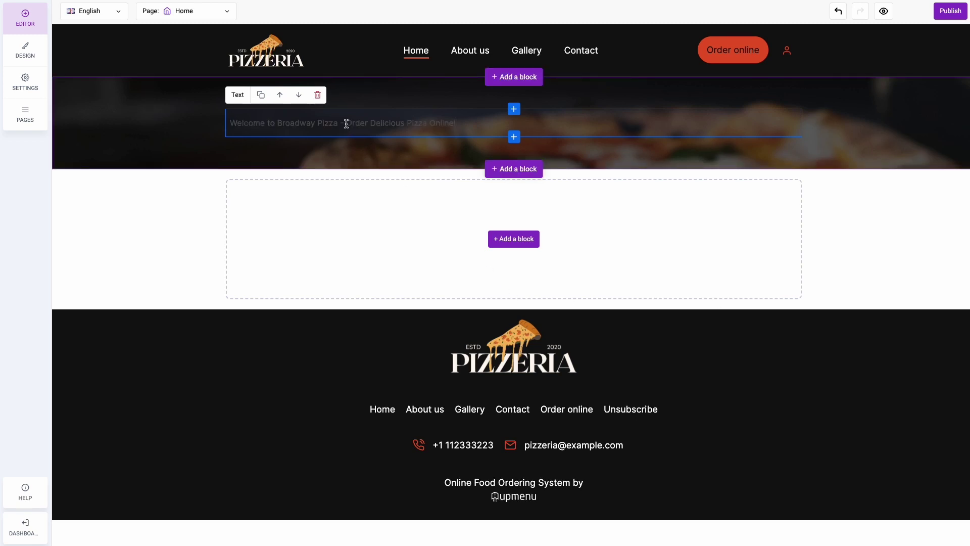
{"action": "triple_click", "coordinate": [346, 123]}
{"action": "left_click", "coordinate": [228, 100]}
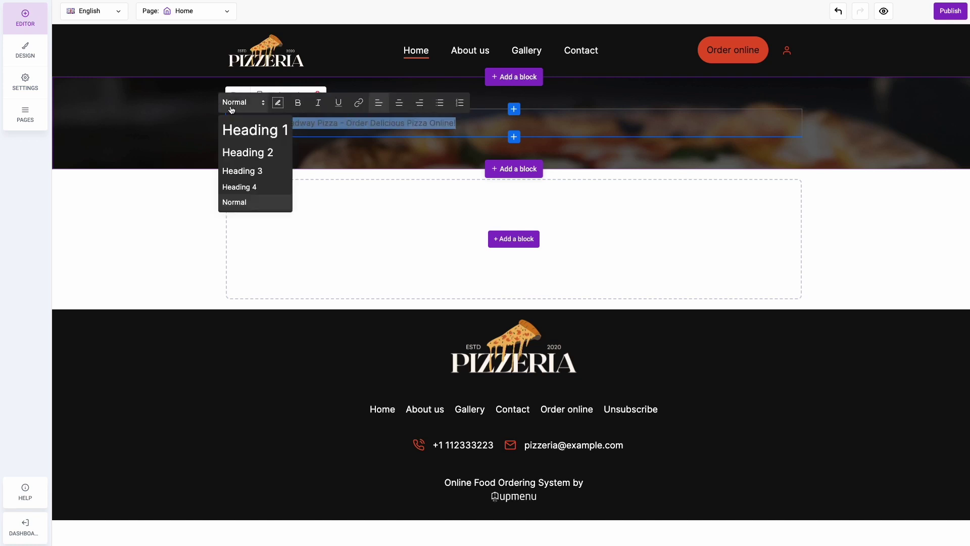
{"action": "left_click", "coordinate": [241, 131]}
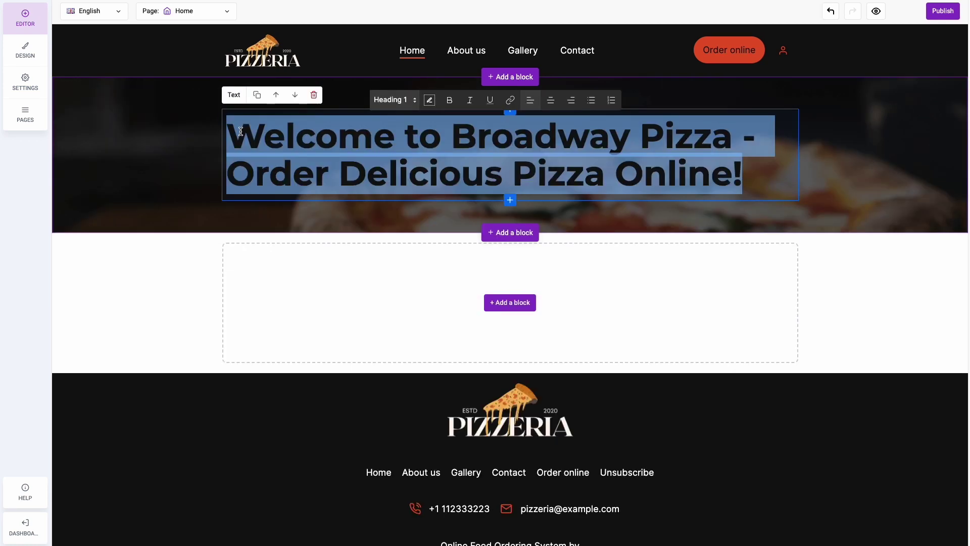
{"action": "left_click", "coordinate": [429, 100]}
{"action": "left_click", "coordinate": [430, 232]}
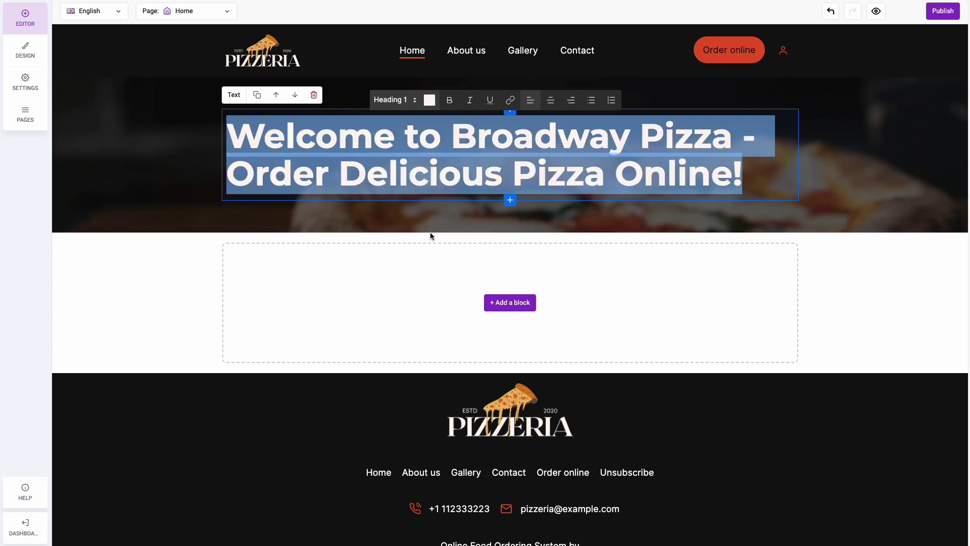
- Centre-align the headline and bring up the widget list below it
{"action": "left_click", "coordinate": [565, 162]}
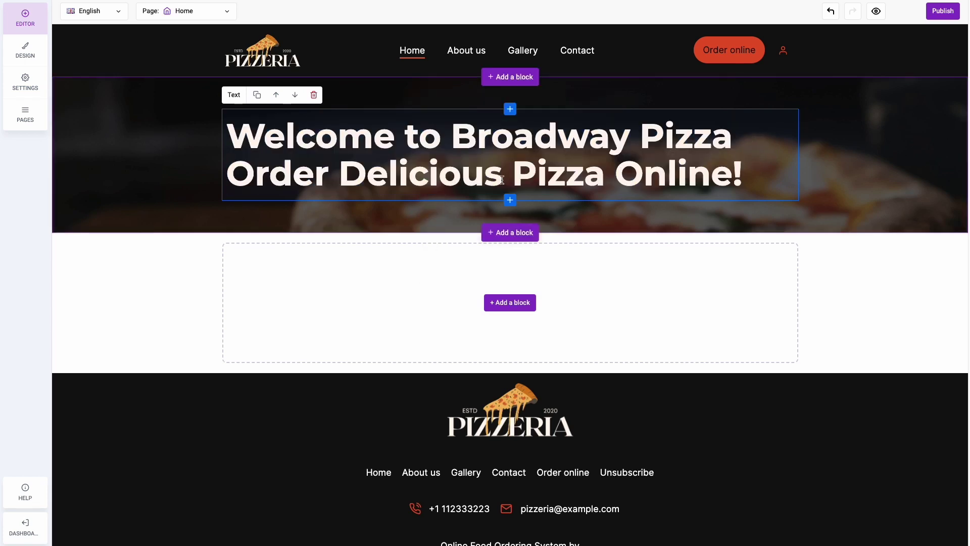
{"action": "left_click_drag", "start_coordinate": [741, 173], "coordinate": [225, 129]}
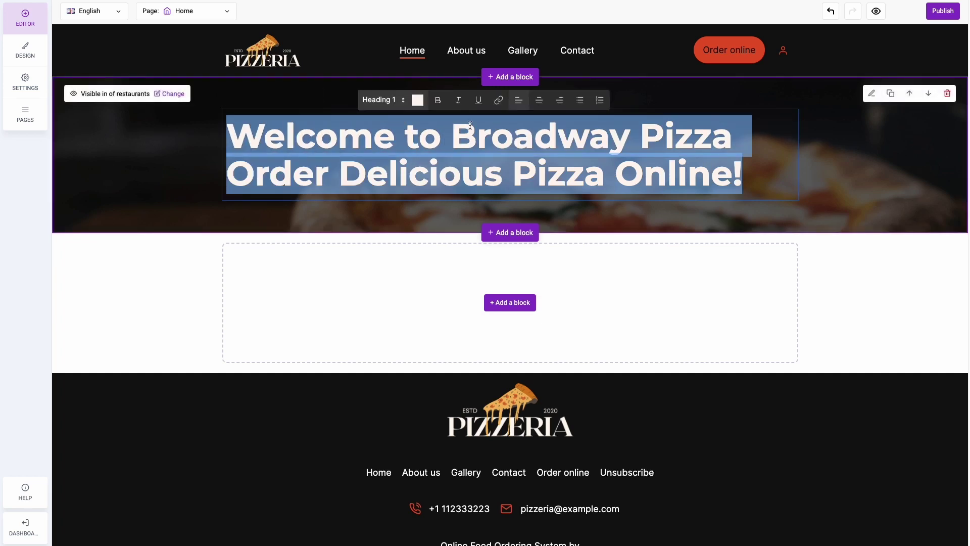
{"action": "left_click", "coordinate": [538, 104]}
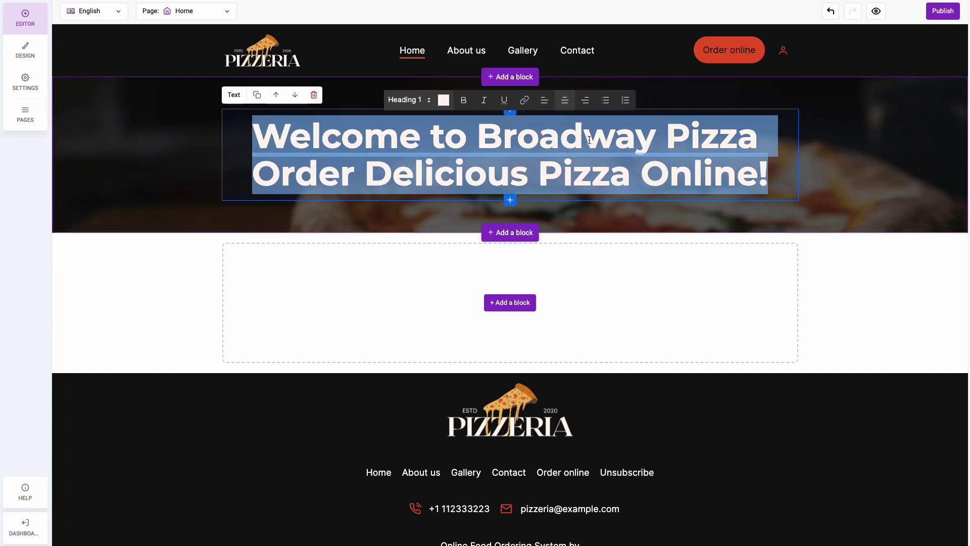
{"action": "left_click", "coordinate": [768, 182]}
{"action": "left_click", "coordinate": [511, 201]}
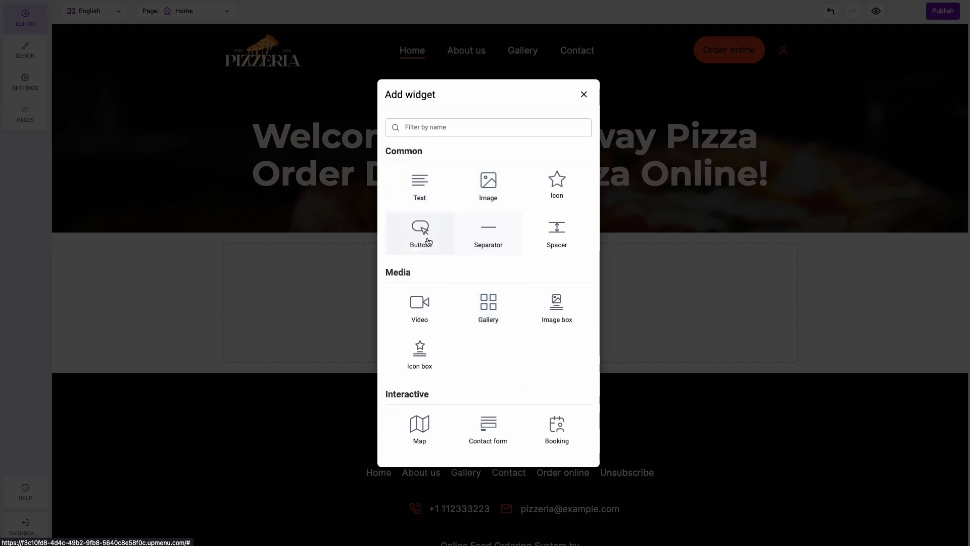
- Insert a button below the headline, centre-aligned and set to Large size
{"action": "left_click", "coordinate": [428, 242]}
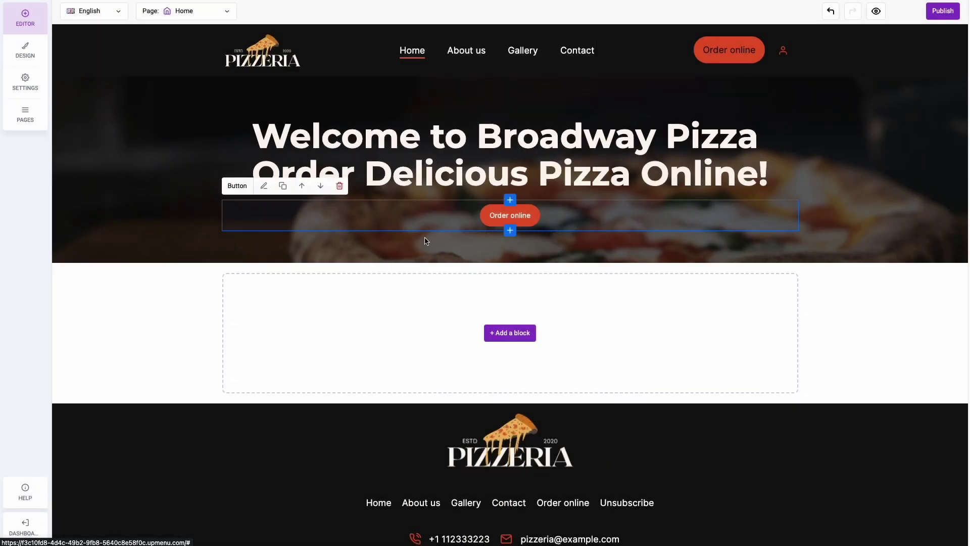
{"action": "left_click", "coordinate": [264, 186]}
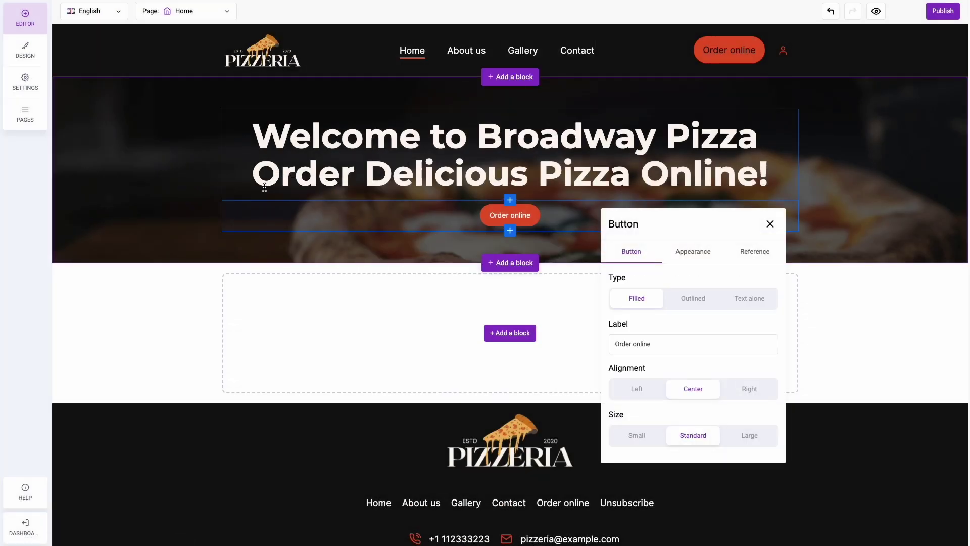
{"action": "left_click", "coordinate": [642, 390]}
{"action": "left_click", "coordinate": [740, 392]}
{"action": "left_click", "coordinate": [691, 391]}
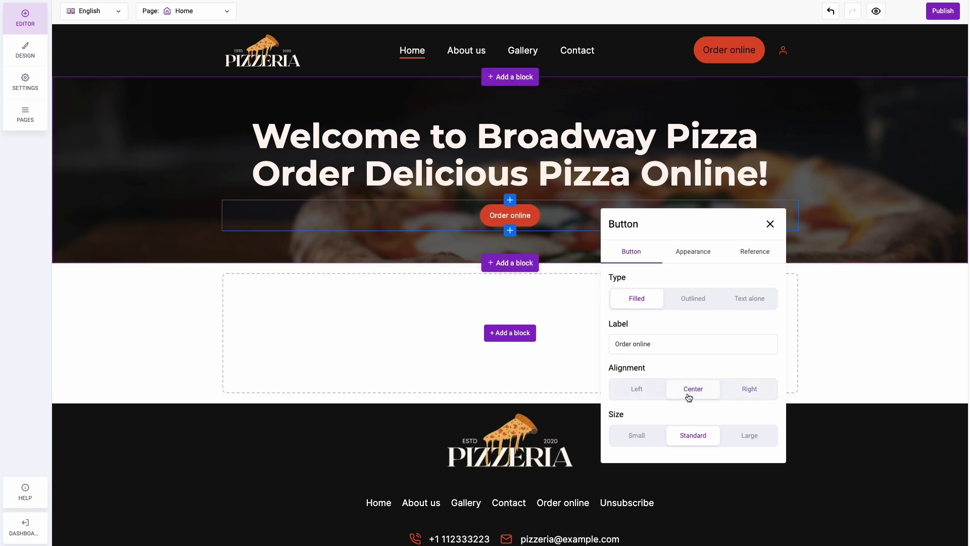
{"action": "left_click", "coordinate": [647, 437]}
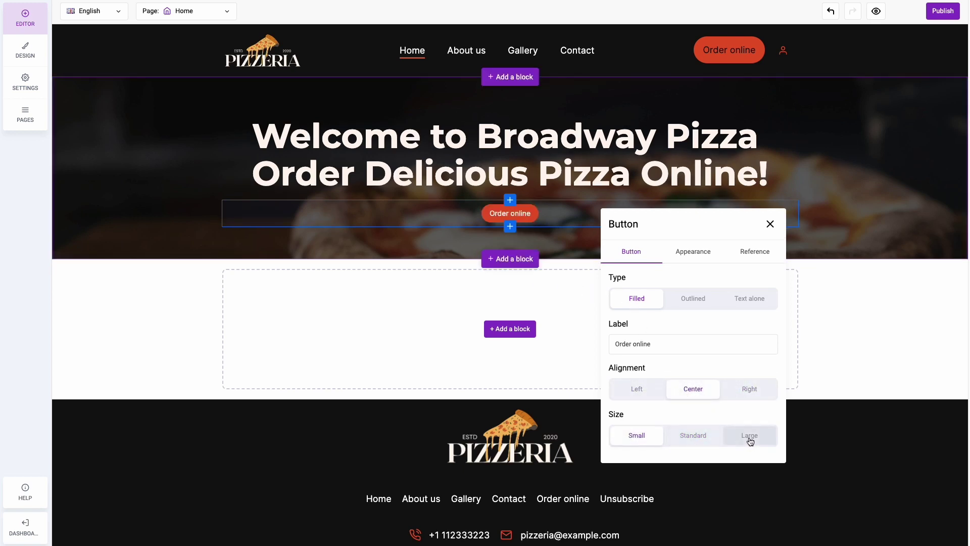
{"action": "left_click", "coordinate": [750, 438]}
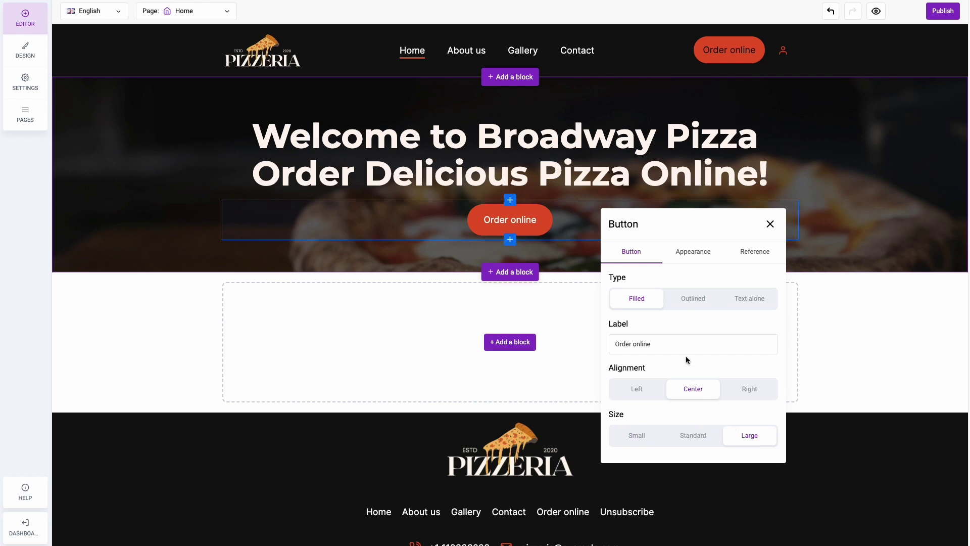
- Try the button icon choices, then leave the button without an icon
{"action": "left_click", "coordinate": [683, 253]}
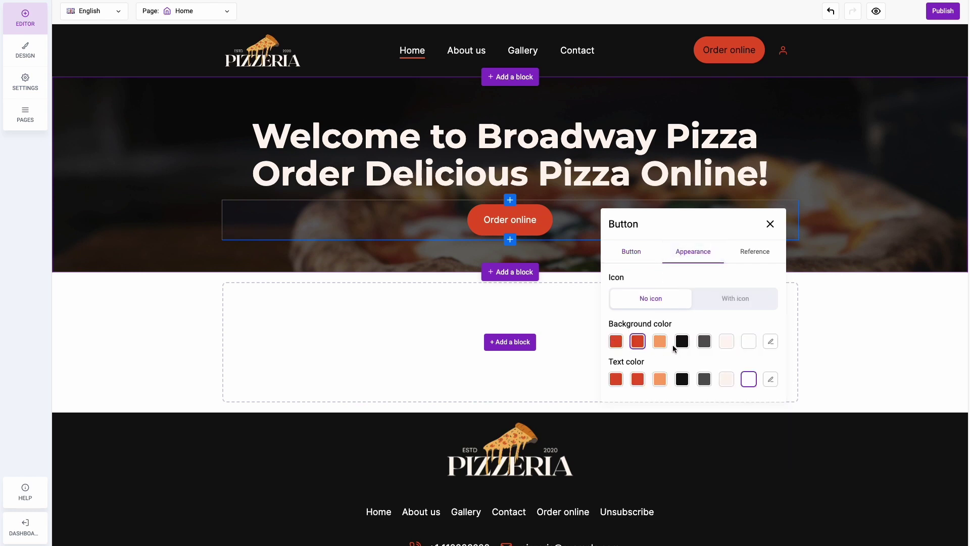
{"action": "left_click", "coordinate": [720, 307]}
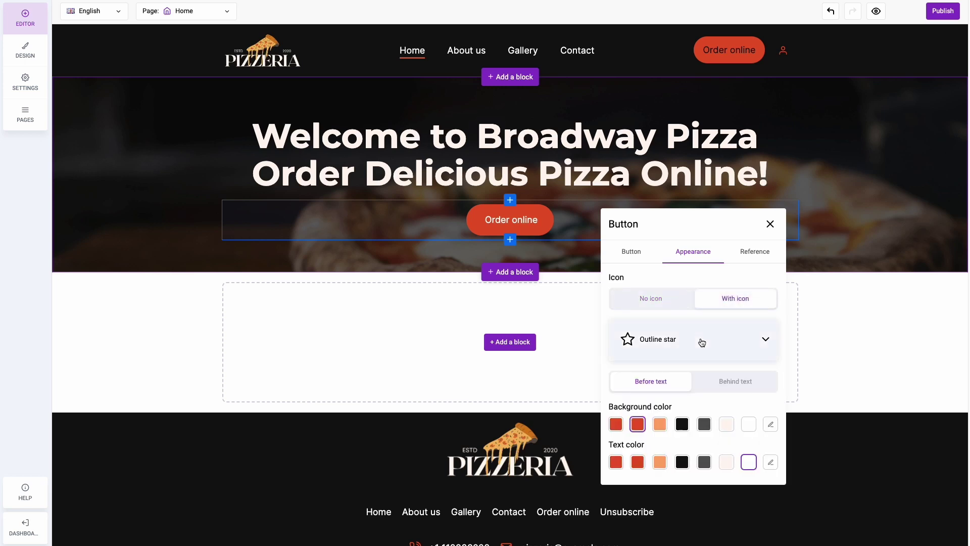
{"action": "left_click", "coordinate": [702, 342]}
{"action": "scroll", "coordinate": [678, 434], "scroll_direction": "down", "scroll_amount": 5}
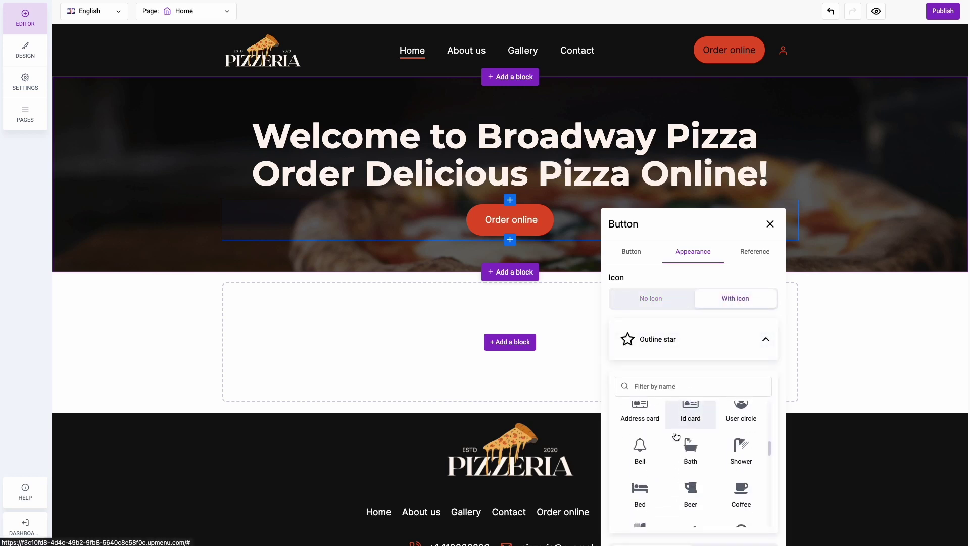
{"action": "scroll", "coordinate": [676, 436], "scroll_direction": "up", "scroll_amount": 6}
{"action": "scroll", "coordinate": [676, 436], "scroll_direction": "down", "scroll_amount": 5}
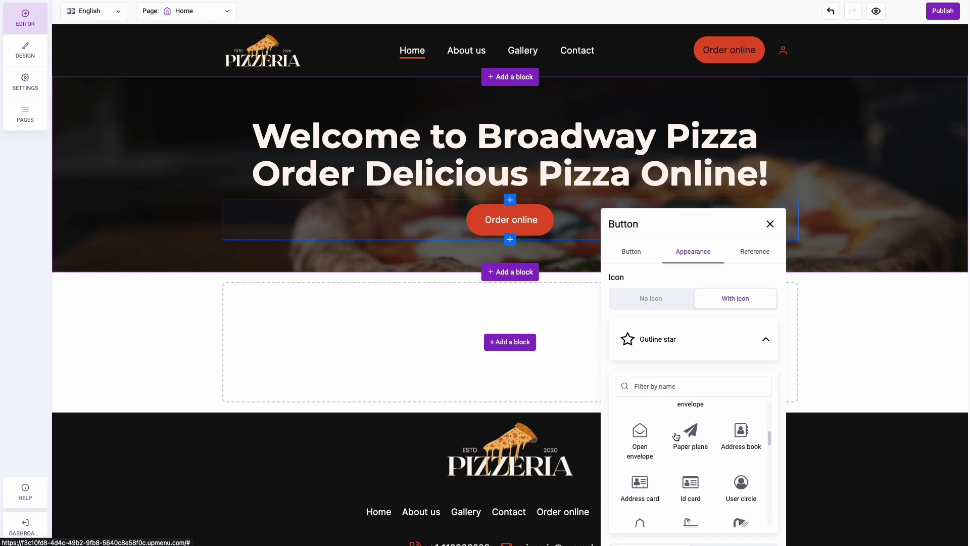
{"action": "scroll", "coordinate": [677, 437], "scroll_direction": "down", "scroll_amount": 3}
{"action": "left_click", "coordinate": [627, 339]}
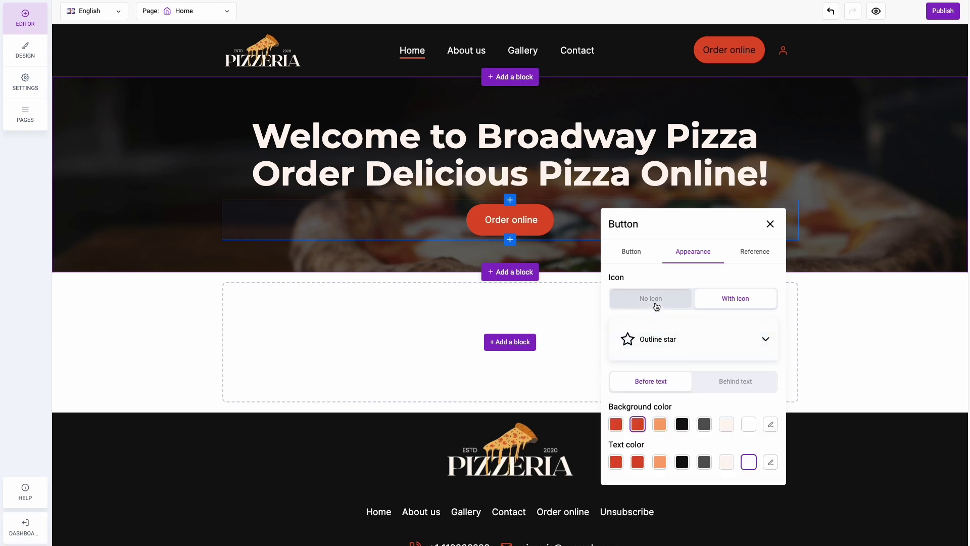
{"action": "left_click", "coordinate": [657, 306]}
{"action": "left_click", "coordinate": [637, 258]}
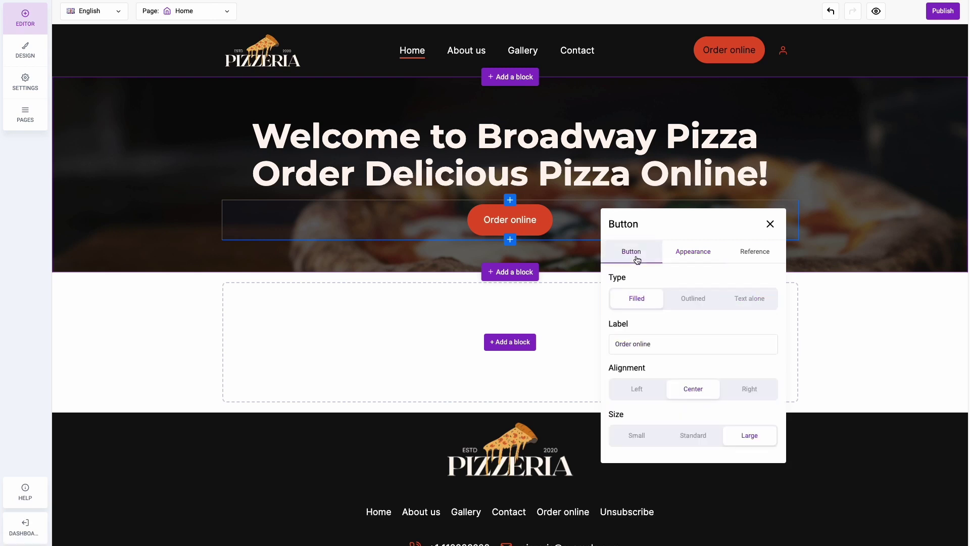
- Change the button type from filled to Outlined
{"action": "left_click", "coordinate": [682, 306]}
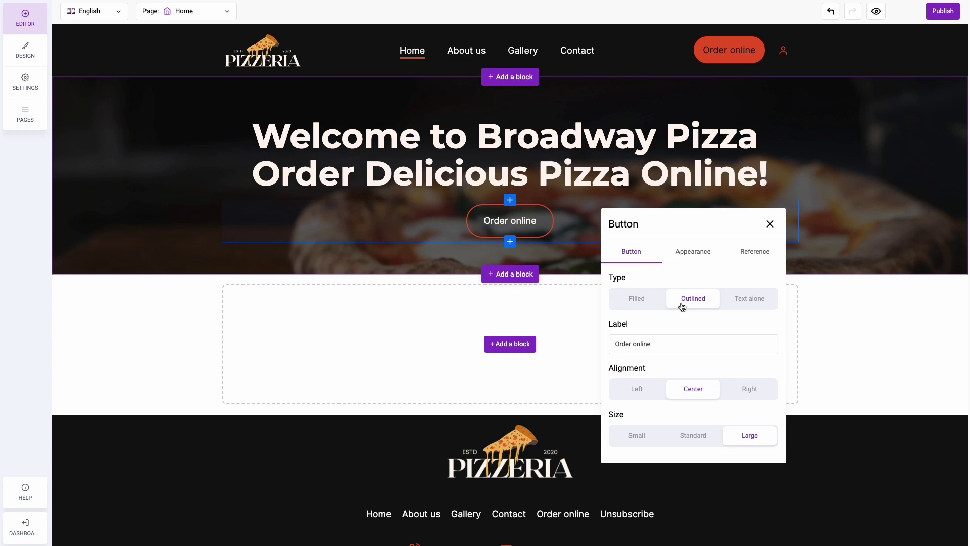
{"action": "left_click", "coordinate": [770, 224]}
{"action": "left_click", "coordinate": [862, 143]}
{"action": "left_click", "coordinate": [875, 92]}
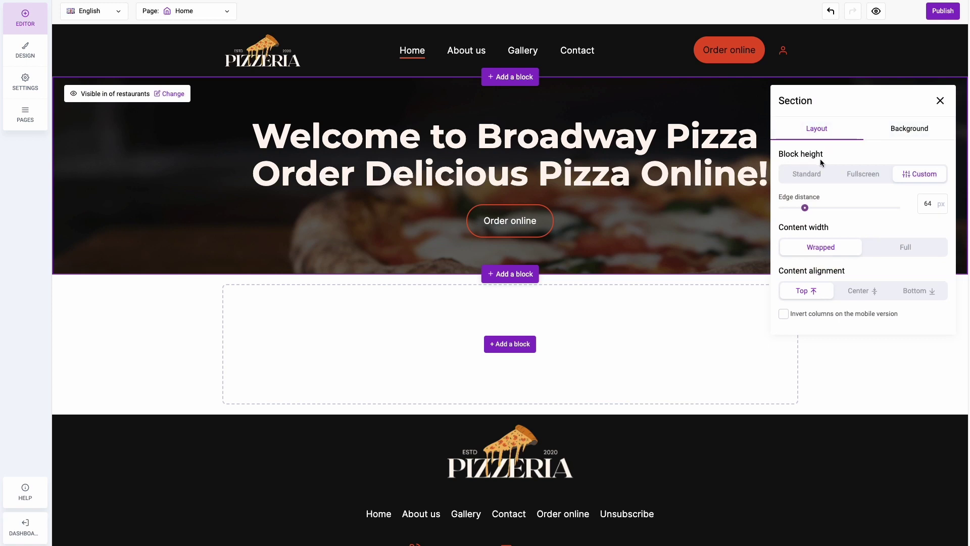
- Set the hero block height to Fullscreen and its content alignment to Center
{"action": "left_click", "coordinate": [856, 177]}
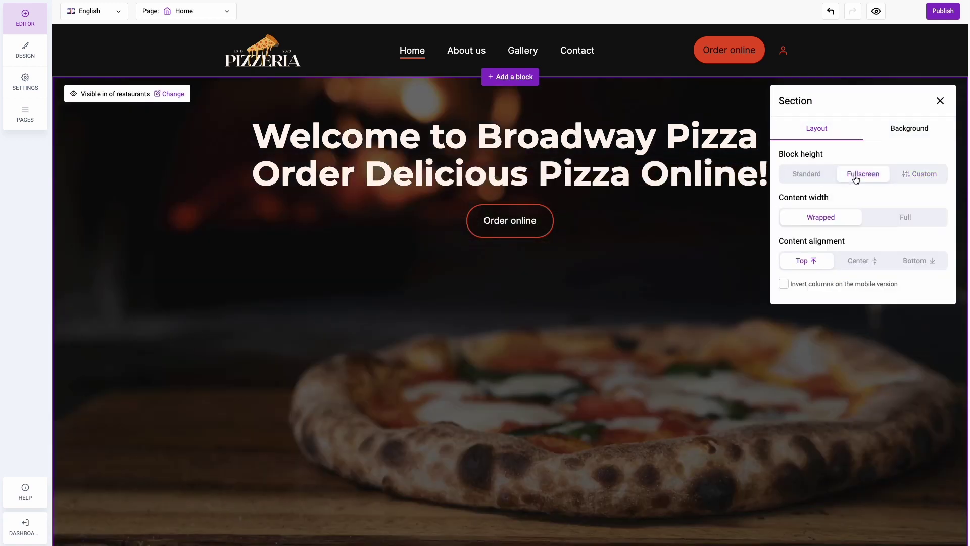
{"action": "left_click", "coordinate": [855, 266]}
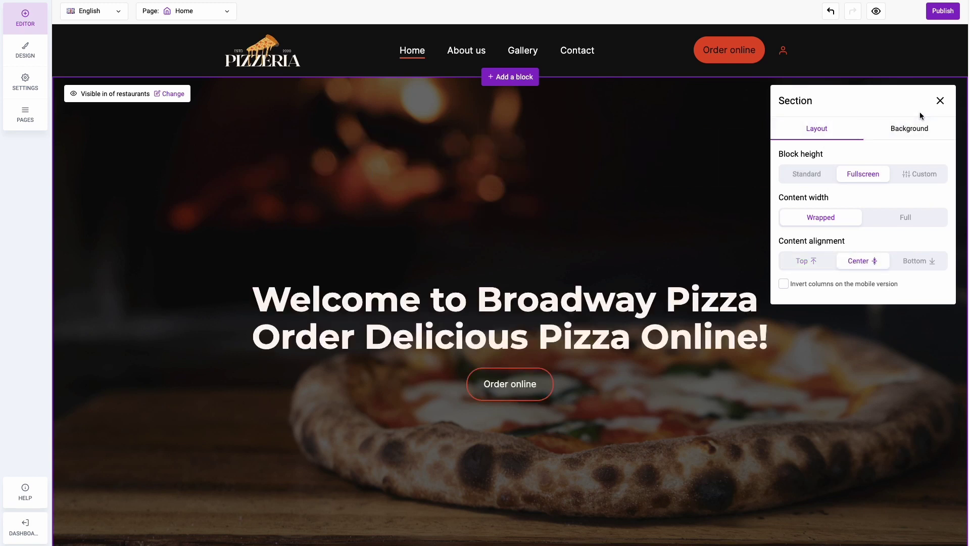
{"action": "left_click", "coordinate": [940, 100]}
{"action": "scroll", "coordinate": [823, 277], "scroll_direction": "down", "scroll_amount": 7}
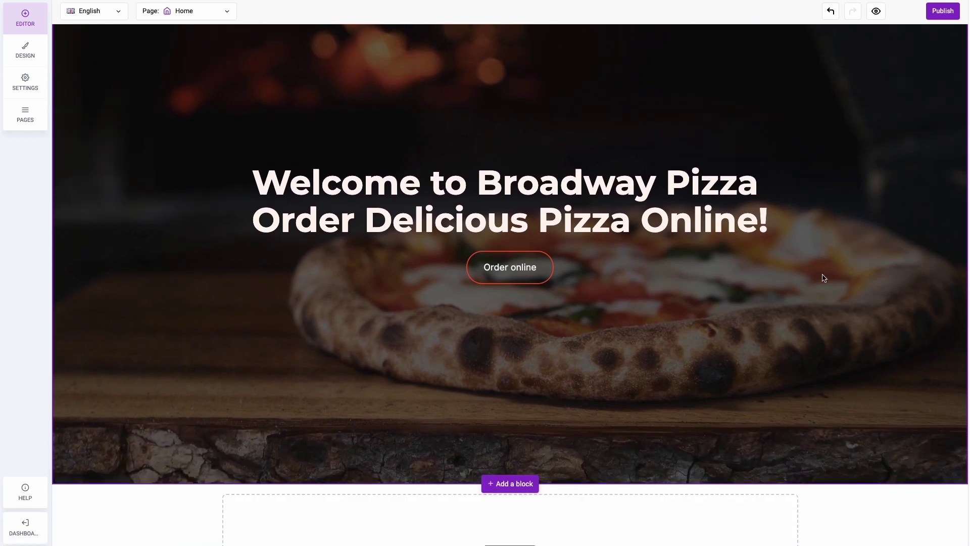
{"action": "scroll", "coordinate": [822, 277], "scroll_direction": "down", "scroll_amount": 1}
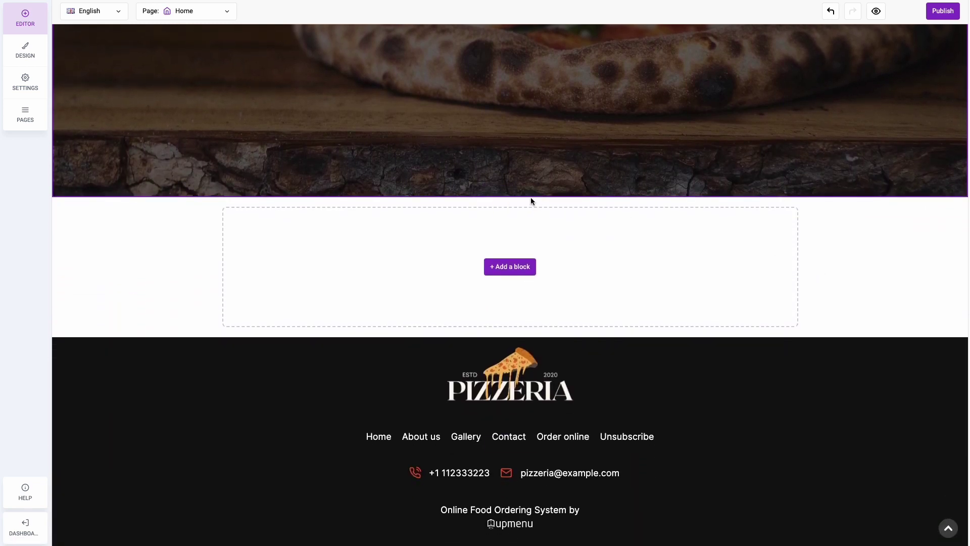
{"action": "left_click", "coordinate": [503, 267]}
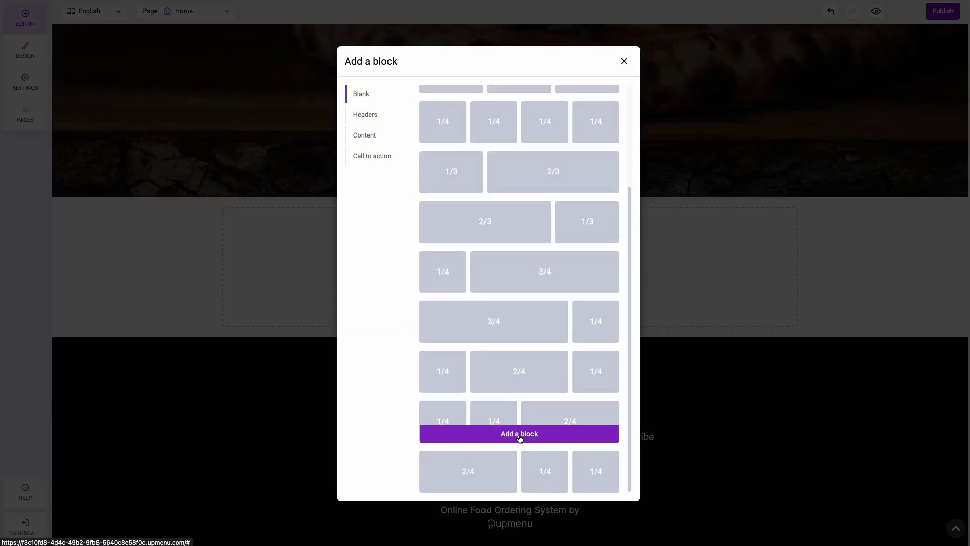
- Add a 1/4-1/4-2/4 column section with a black background
{"action": "left_click", "coordinate": [521, 437]}
{"action": "left_click", "coordinate": [871, 215]}
{"action": "left_click", "coordinate": [888, 248]}
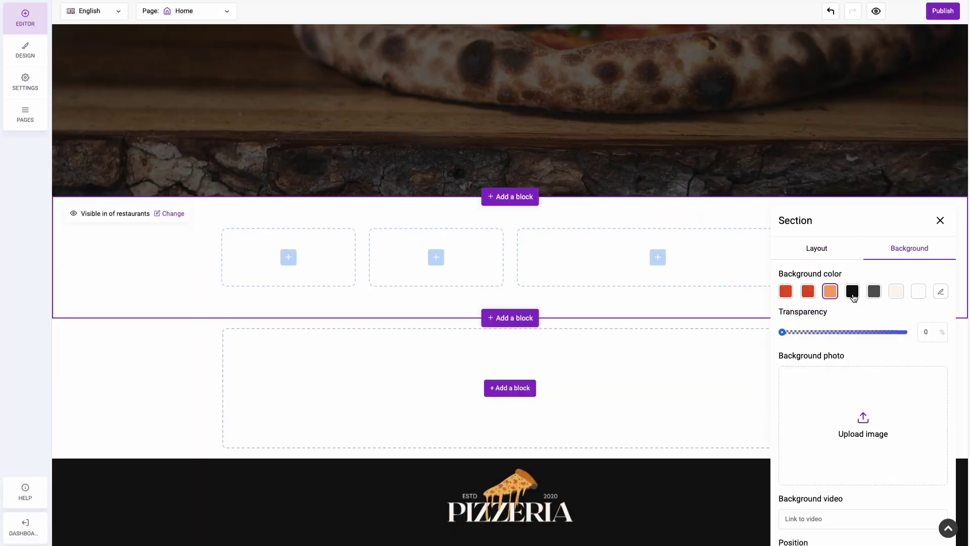
{"action": "left_click", "coordinate": [853, 296]}
- Put a restaurant photo in the first column and a pizza photo in the second
{"action": "left_click", "coordinate": [288, 257]}
{"action": "left_click", "coordinate": [476, 207]}
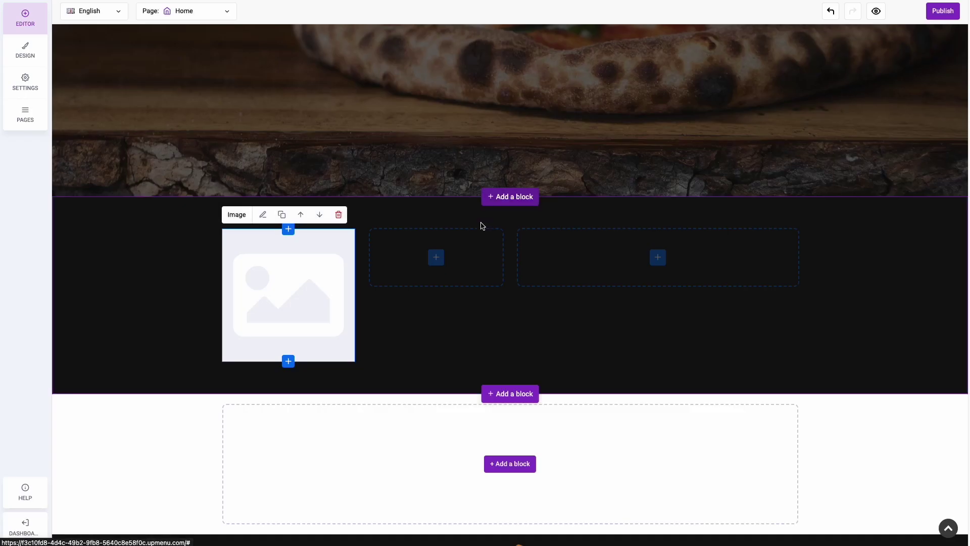
{"action": "left_click", "coordinate": [435, 258]}
{"action": "left_click", "coordinate": [487, 184]}
{"action": "left_click", "coordinate": [266, 215]}
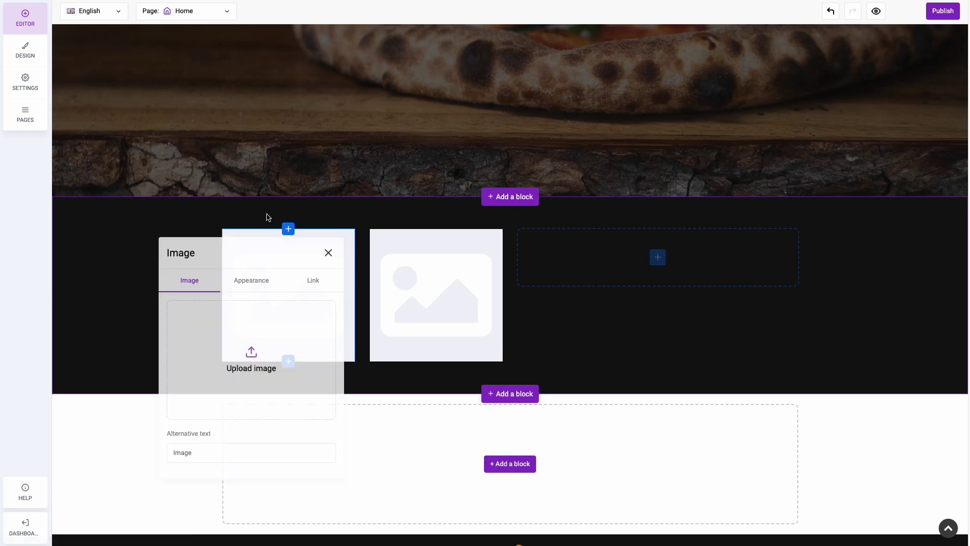
{"action": "left_click", "coordinate": [249, 331]}
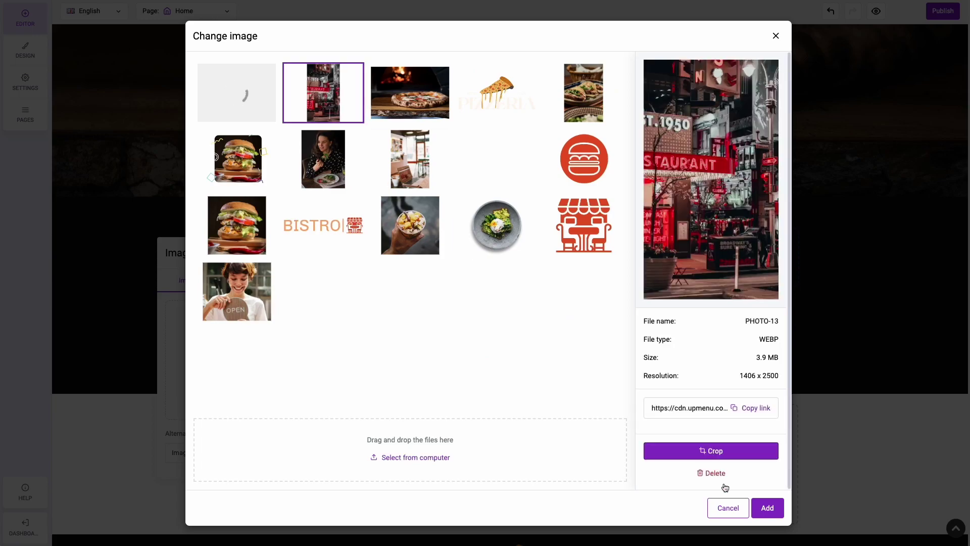
{"action": "left_click", "coordinate": [762, 508]}
{"action": "left_click", "coordinate": [475, 331]}
{"action": "left_click", "coordinate": [410, 215]}
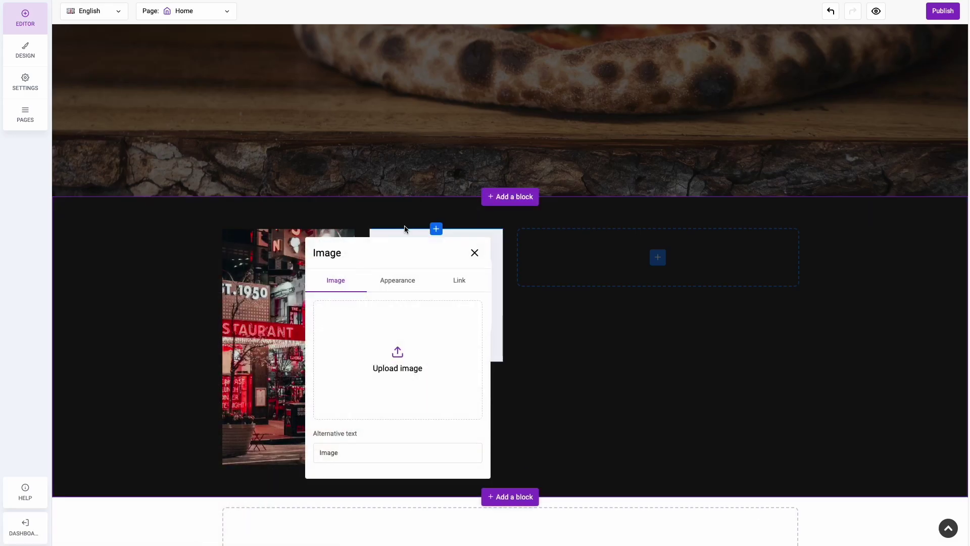
{"action": "left_click", "coordinate": [398, 360]}
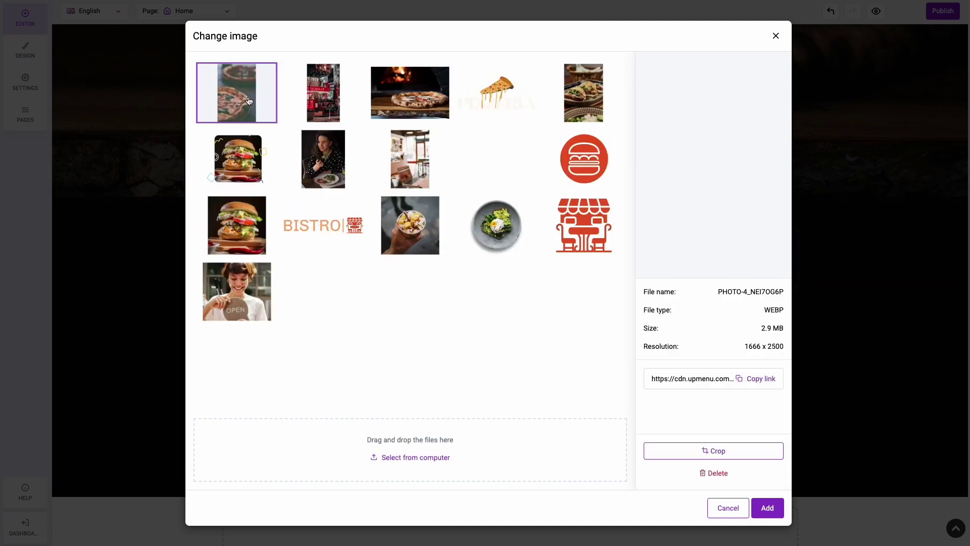
{"action": "left_click", "coordinate": [768, 507]}
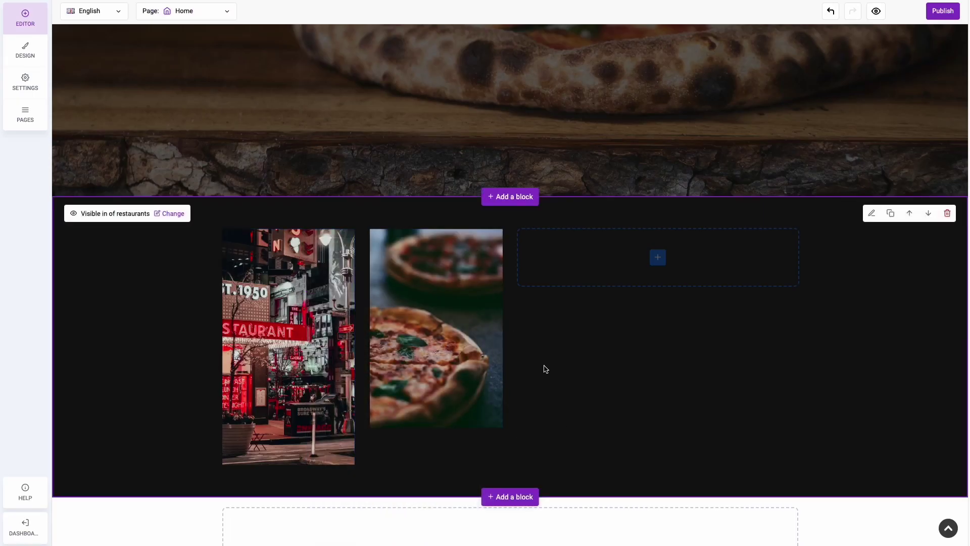
- Centre the section content vertically and add a text block to the third column
{"action": "left_click", "coordinate": [871, 215]}
{"action": "left_click", "coordinate": [860, 387]}
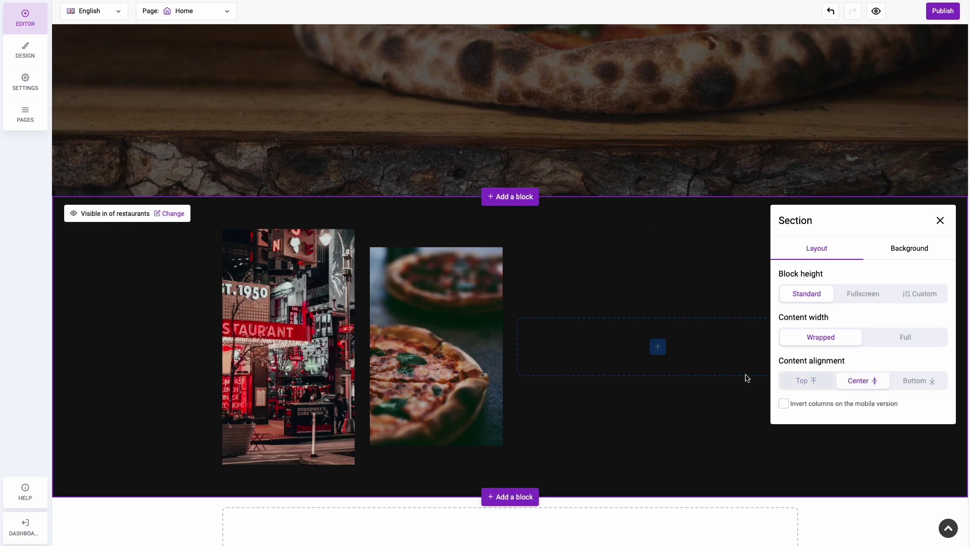
{"action": "left_click", "coordinate": [657, 347]}
{"action": "left_click", "coordinate": [426, 191]}
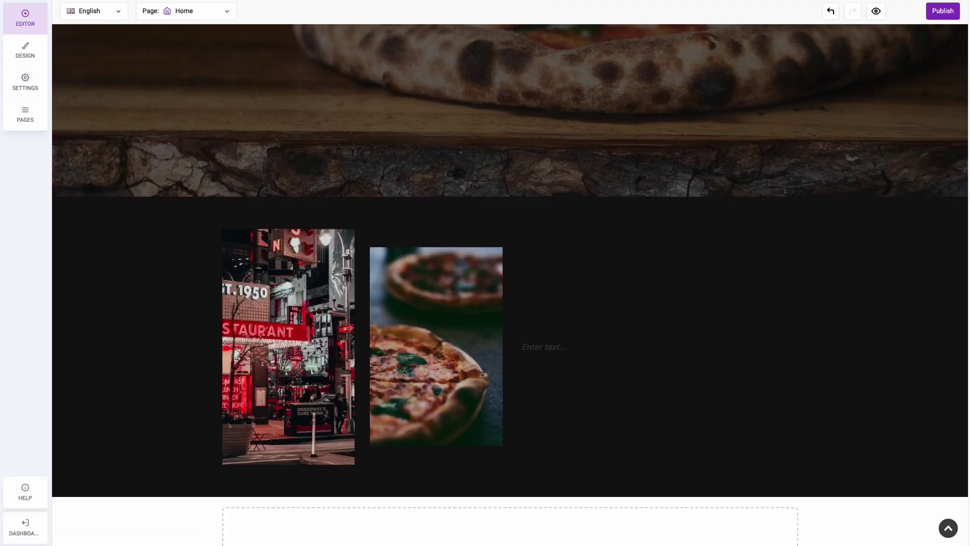
- Paste 'Experience the Best Pizza in New York' as a red Heading 2
{"action": "left_click", "coordinate": [548, 345]}
{"action": "type", "text": "Experience the Best Pizza in New York"}
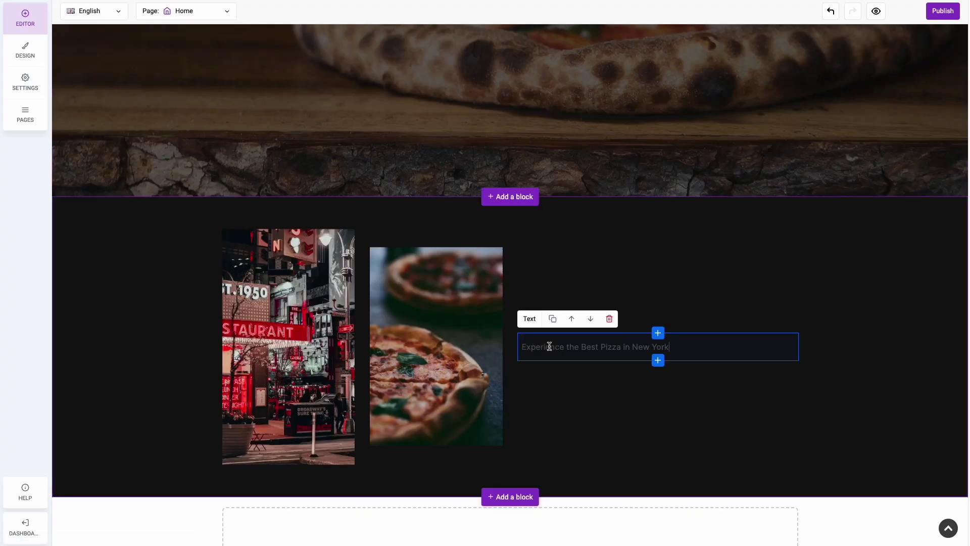
{"action": "triple_click", "coordinate": [548, 346]}
{"action": "left_click", "coordinate": [508, 330]}
{"action": "left_click", "coordinate": [510, 376]}
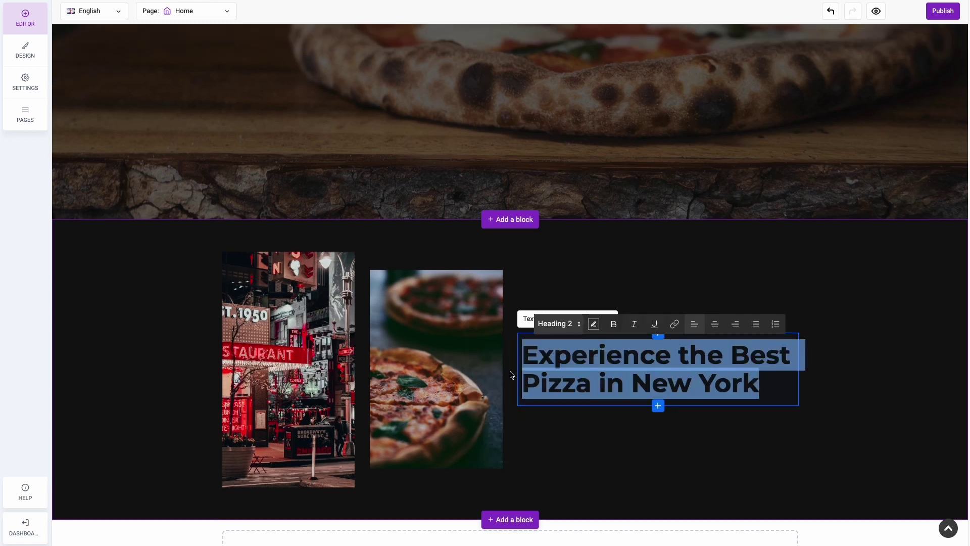
{"action": "left_click", "coordinate": [593, 324]}
{"action": "left_click", "coordinate": [595, 347]}
- Add a white intro paragraph about Broadway Pizza below it, with a button underneath
{"action": "left_click", "coordinate": [762, 385]}
{"action": "key", "text": "Return"}
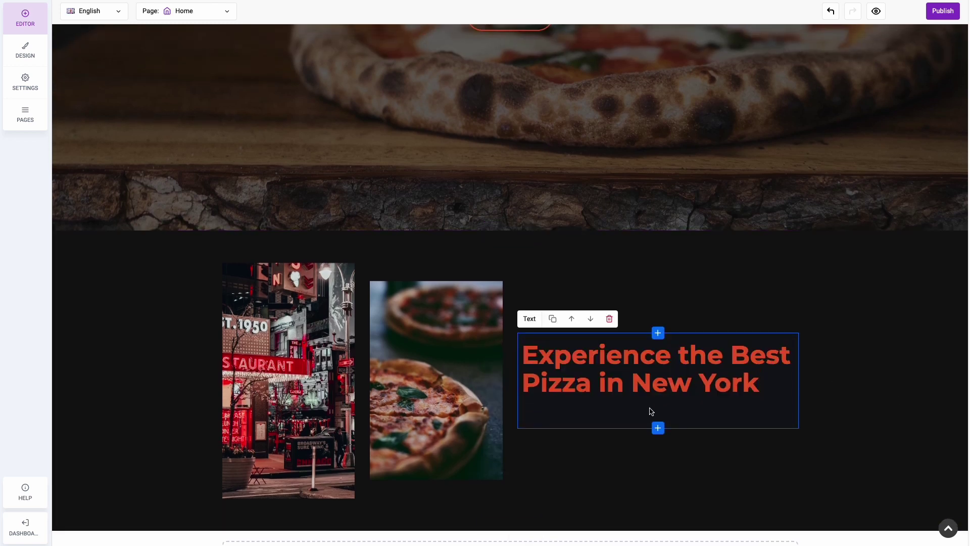
{"action": "type", "text": "At Broadway Pizza, we take pride in serving the finest, handcrafted pizzas in New York City. Our expert chefs use only the freshest ingredients and traditional recipes to create a truly unforgettable pizza experience. Whether you're a fan of classic Margherita or prefer adventurous toppings, we have something for everyone. Order online and taste the difference today!"}
{"action": "left_click_drag", "start_coordinate": [523, 414], "coordinate": [641, 471]}
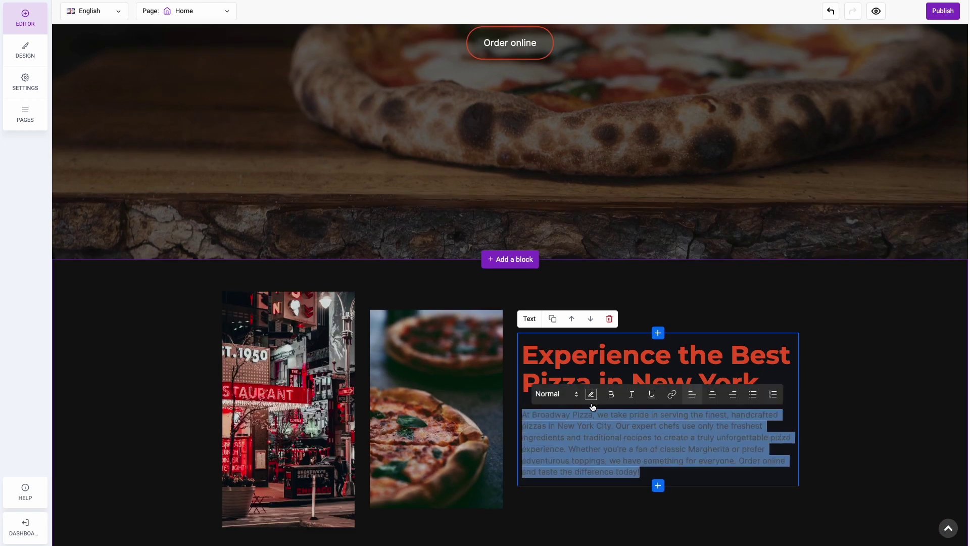
{"action": "left_click", "coordinate": [592, 394]}
{"action": "left_click", "coordinate": [591, 521]}
{"action": "left_click", "coordinate": [601, 506]}
{"action": "scroll", "coordinate": [602, 506], "scroll_direction": "down", "scroll_amount": 2}
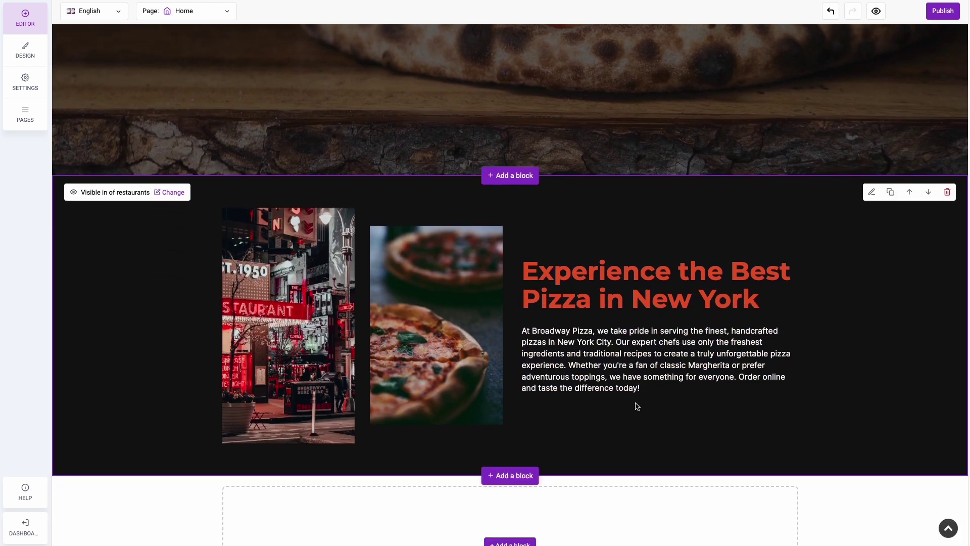
{"action": "left_click", "coordinate": [661, 403]}
{"action": "left_click", "coordinate": [427, 231]}
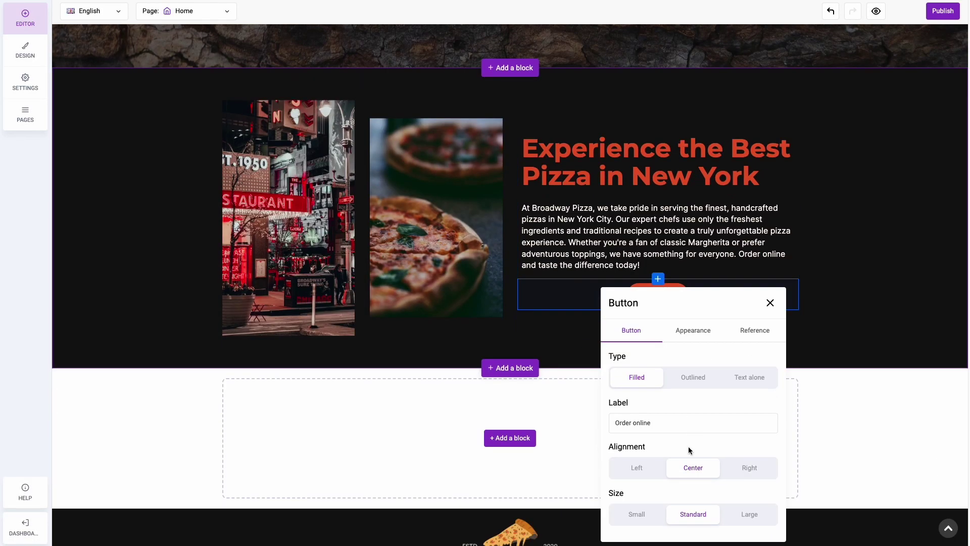
- Make the button large, left-aligned and labelled 'Menu', with a 112 px section edge distance
{"action": "left_click", "coordinate": [637, 467]}
{"action": "left_click", "coordinate": [750, 514]}
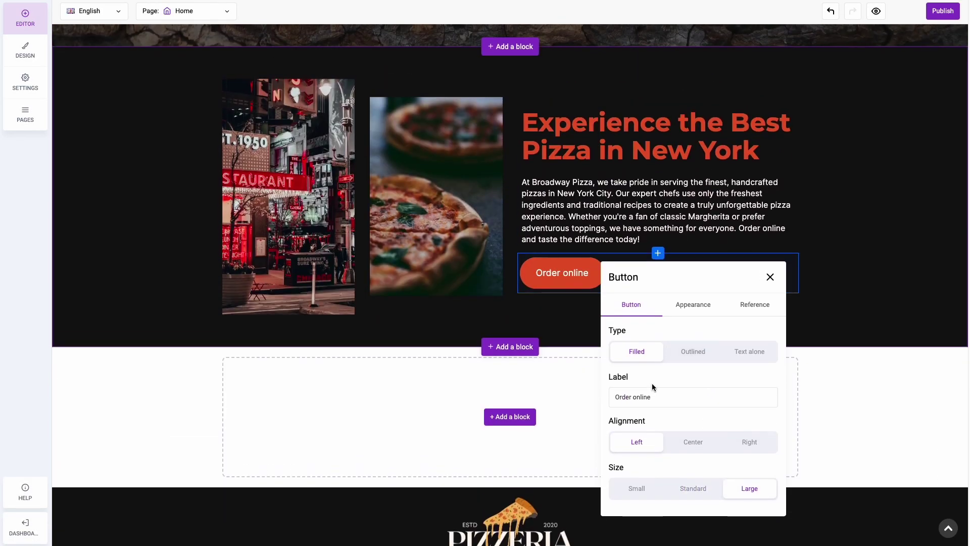
{"action": "triple_click", "coordinate": [657, 402]}
{"action": "type", "text": "Menu"}
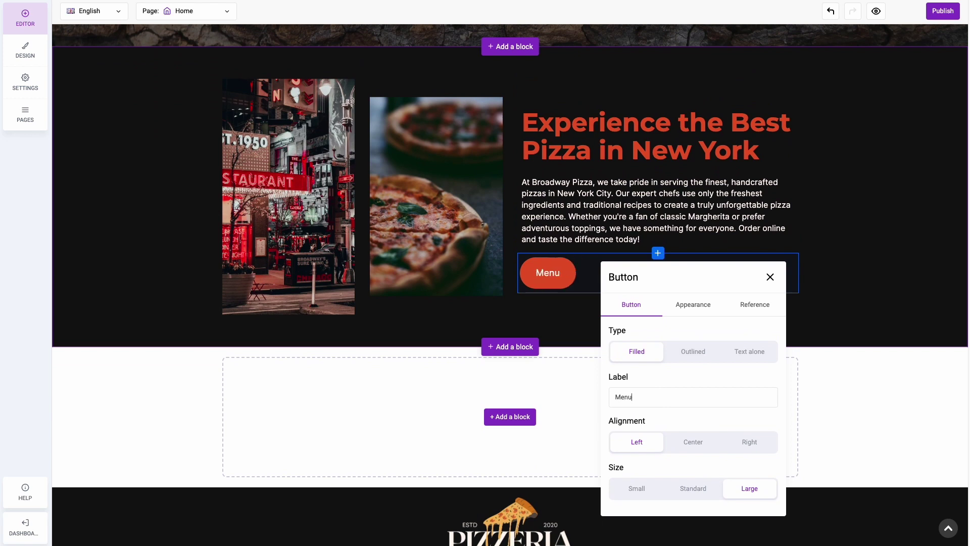
{"action": "left_click", "coordinate": [858, 260]}
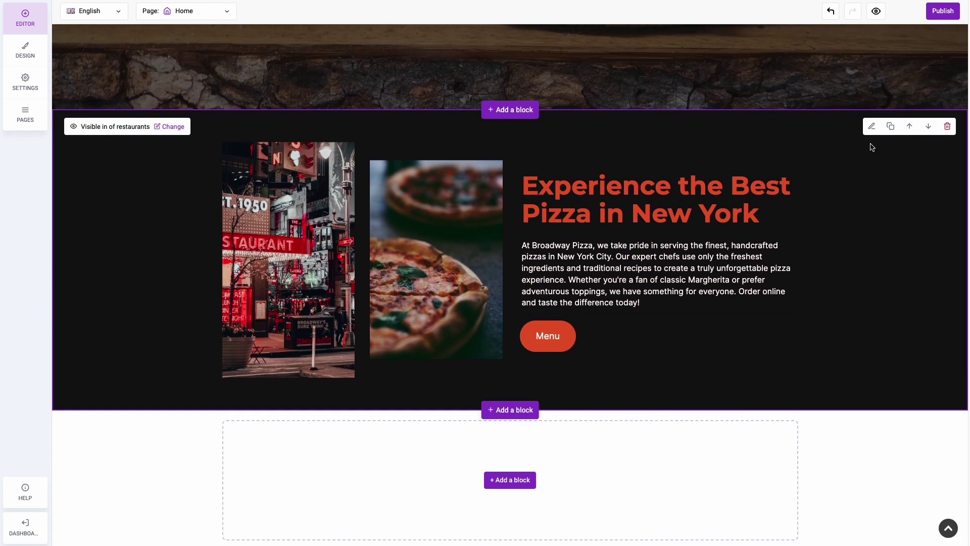
{"action": "left_click", "coordinate": [872, 126]}
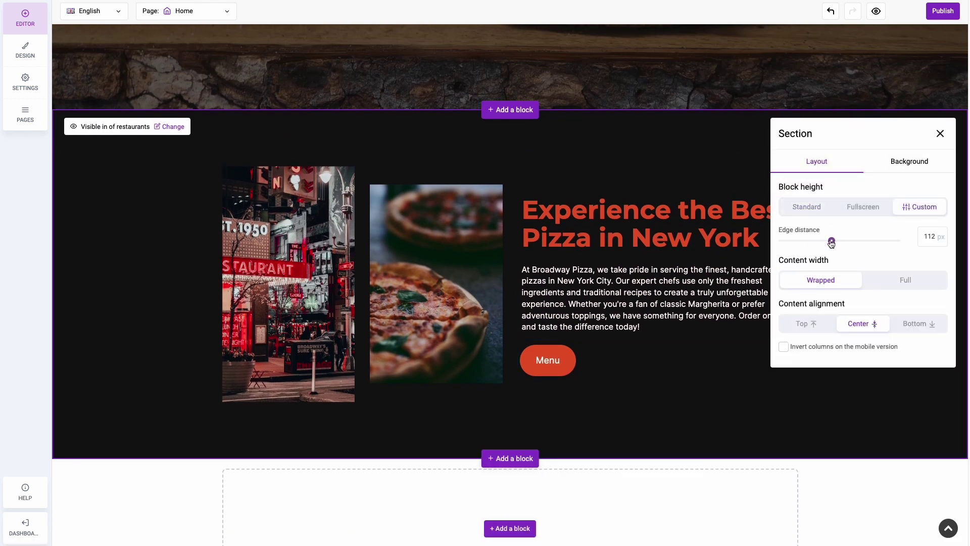
{"action": "left_click", "coordinate": [736, 392]}
{"action": "scroll", "coordinate": [756, 338], "scroll_direction": "down", "scroll_amount": 5}
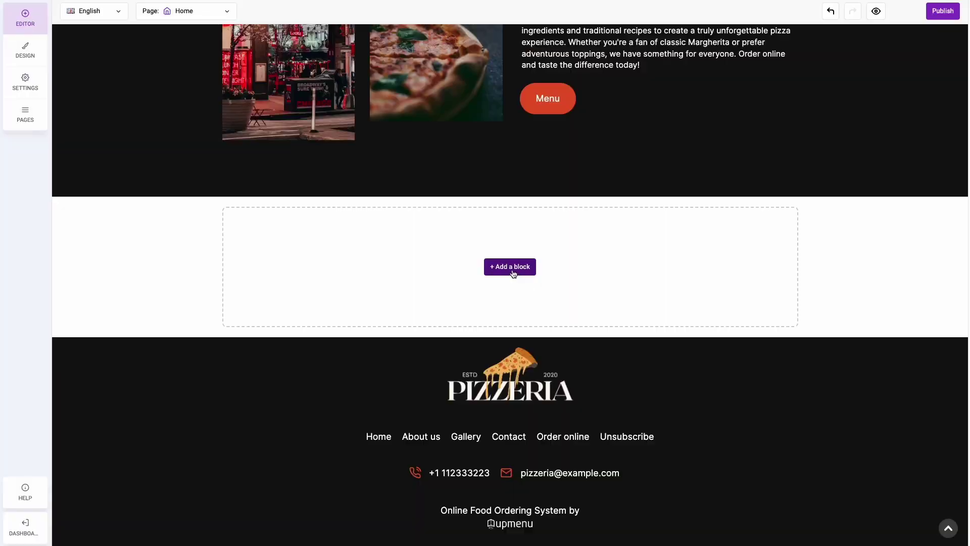
- Add a two-column 1/2-1/2 section with a black background
{"action": "left_click", "coordinate": [512, 267]}
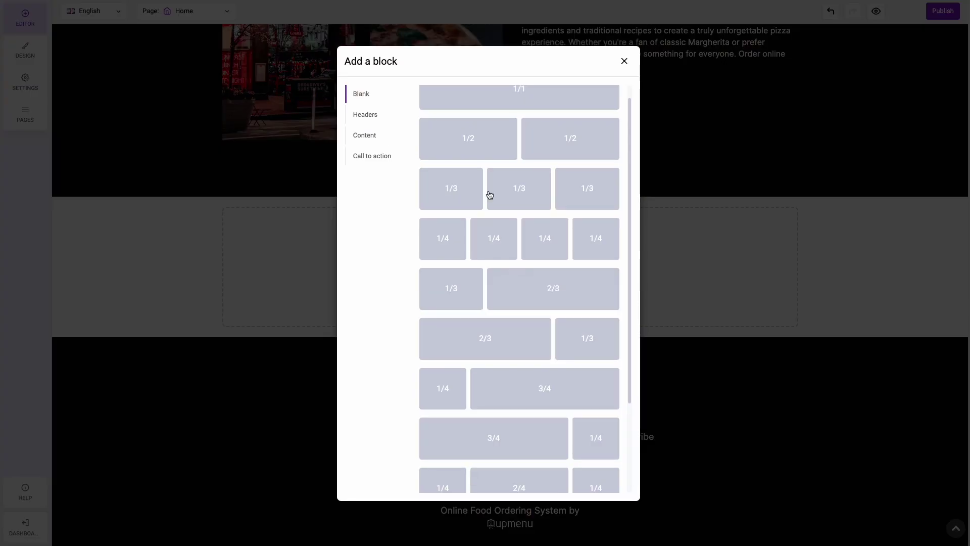
{"action": "left_click", "coordinate": [495, 150]}
{"action": "left_click", "coordinate": [842, 217]}
{"action": "left_click", "coordinate": [910, 248]}
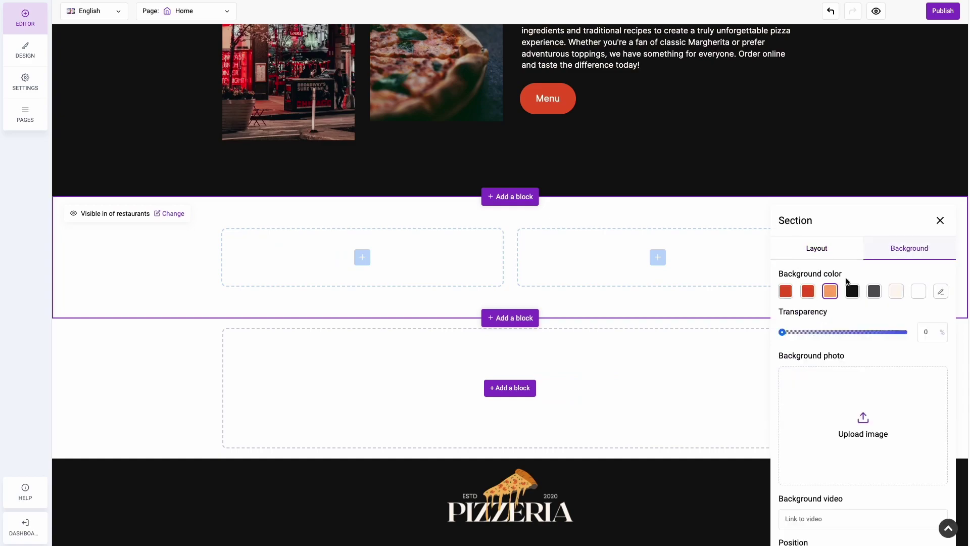
{"action": "left_click", "coordinate": [853, 291]}
- Paste 'Fast and Convenient Online Ordering' into the left column as a white Heading 2
{"action": "left_click", "coordinate": [361, 257]}
{"action": "left_click", "coordinate": [417, 183]}
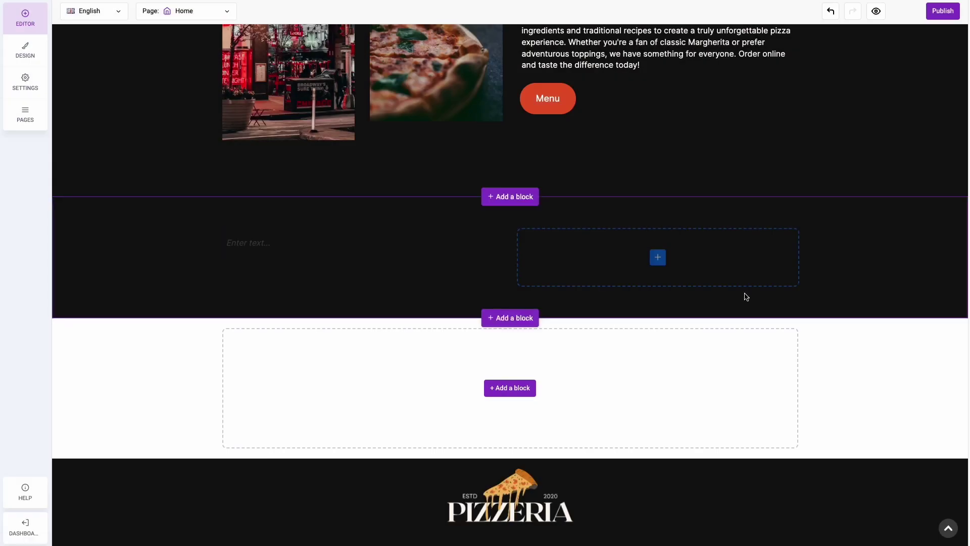
{"action": "left_click", "coordinate": [266, 243]}
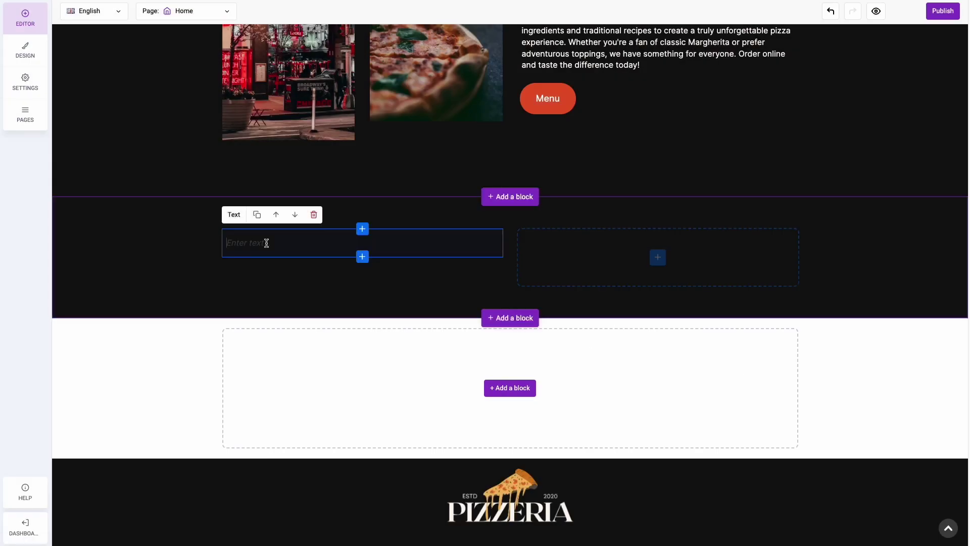
{"action": "type", "text": "Fast and Convenient Online Ordering"}
{"action": "key", "text": "ctrl+a"}
{"action": "left_click", "coordinate": [235, 221]}
{"action": "left_click", "coordinate": [244, 271]}
{"action": "left_click", "coordinate": [288, 220]}
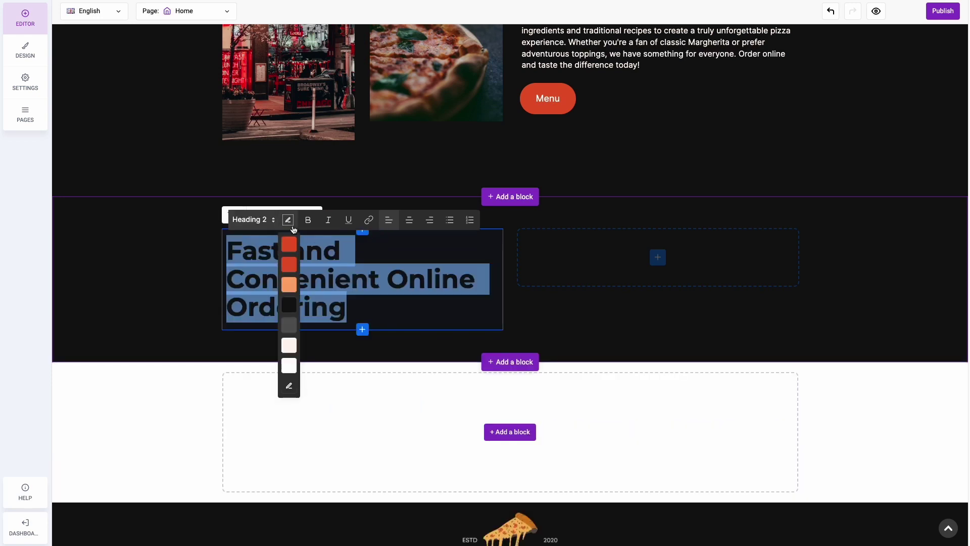
{"action": "left_click", "coordinate": [289, 346]}
{"action": "left_click", "coordinate": [369, 308]}
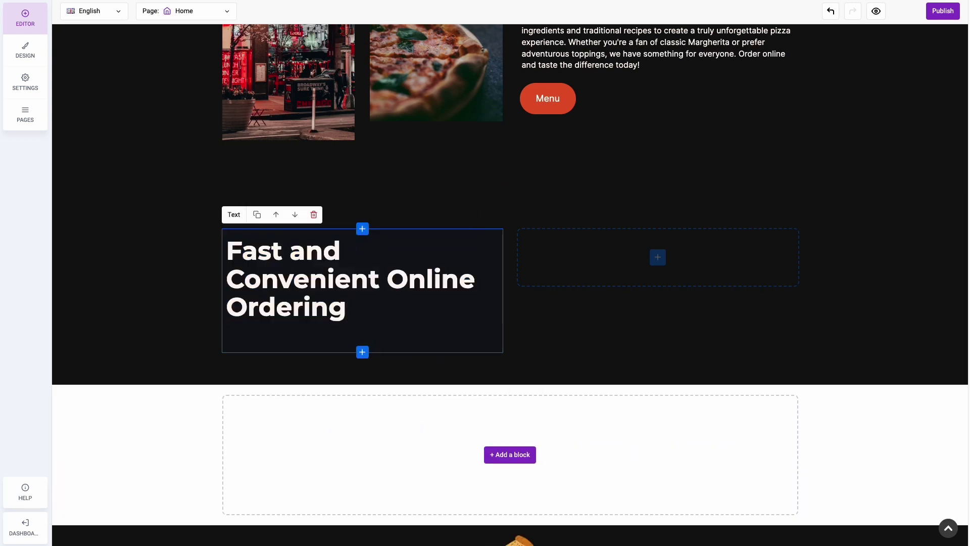
- Add the white online-ordering paragraph below it and an Order online button beneath
{"action": "type", "text": "With our user-friendly online ordering system, getting your favourite pizza has never been easier. Simply browse our menu, customize your pizza with your preferred toppings, and choose pickup or delivery. We ensure prompt and reliable service, so you can enjoy your piping hot pizza in no time. Experience the convenience of online ordering with Broadway Pizza."}
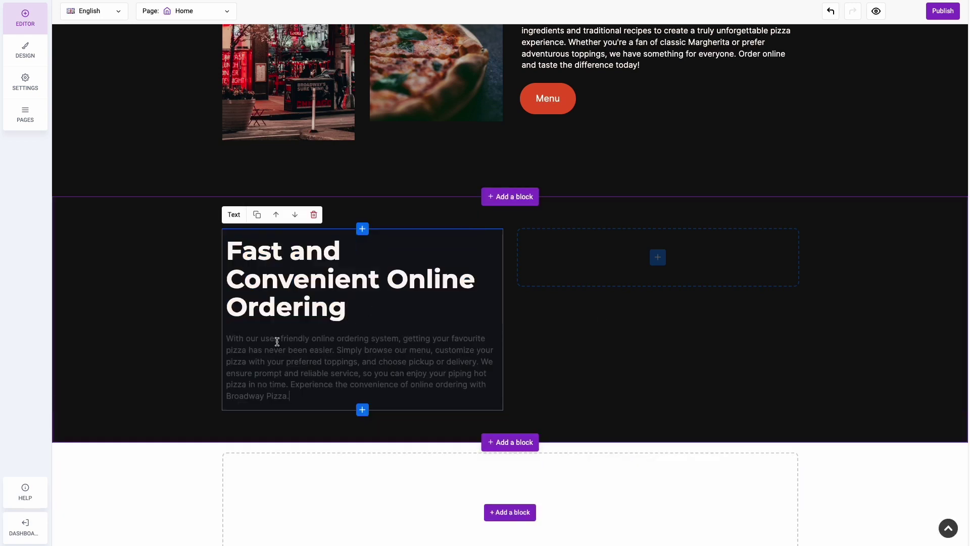
{"action": "triple_click", "coordinate": [282, 392]}
{"action": "left_click", "coordinate": [294, 317]}
{"action": "left_click", "coordinate": [295, 460]}
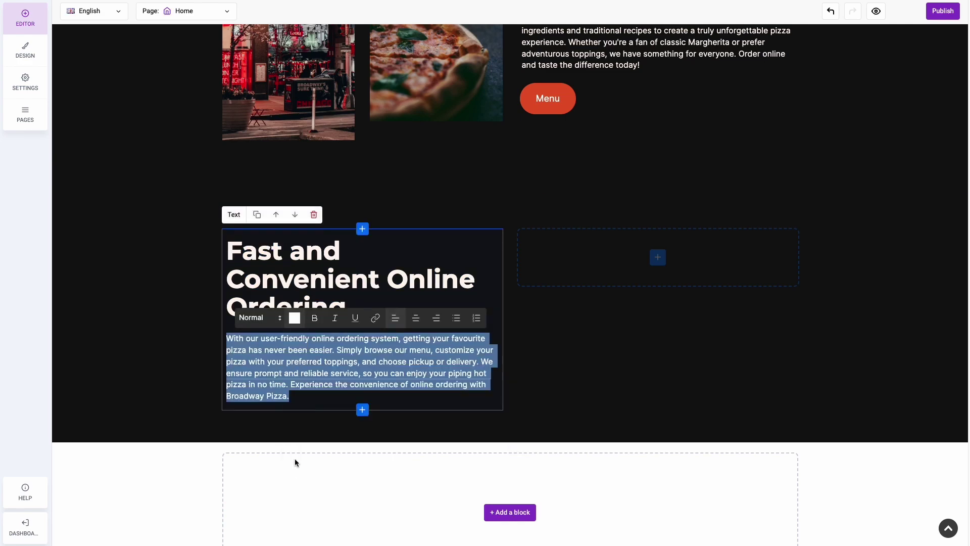
{"action": "left_click", "coordinate": [537, 398]}
{"action": "left_click", "coordinate": [362, 409]}
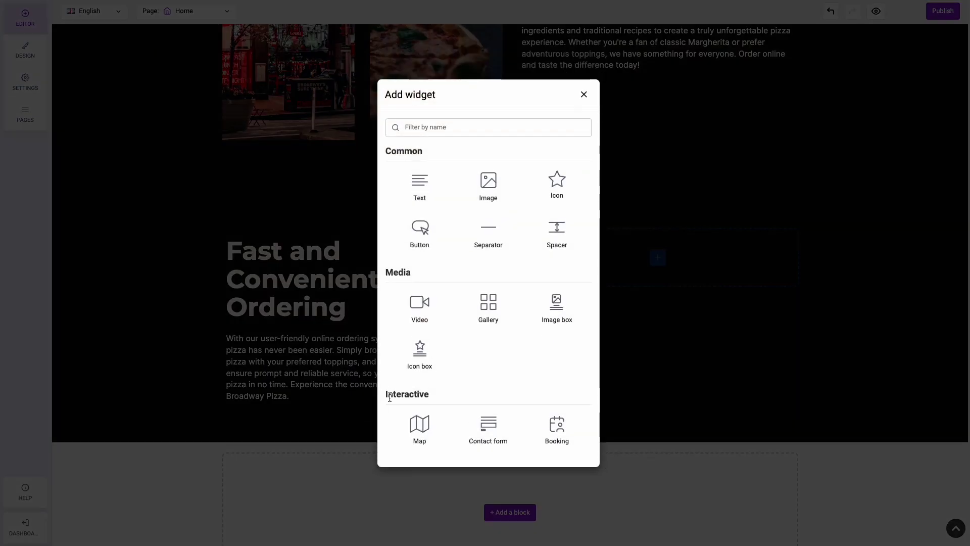
{"action": "left_click", "coordinate": [420, 231]}
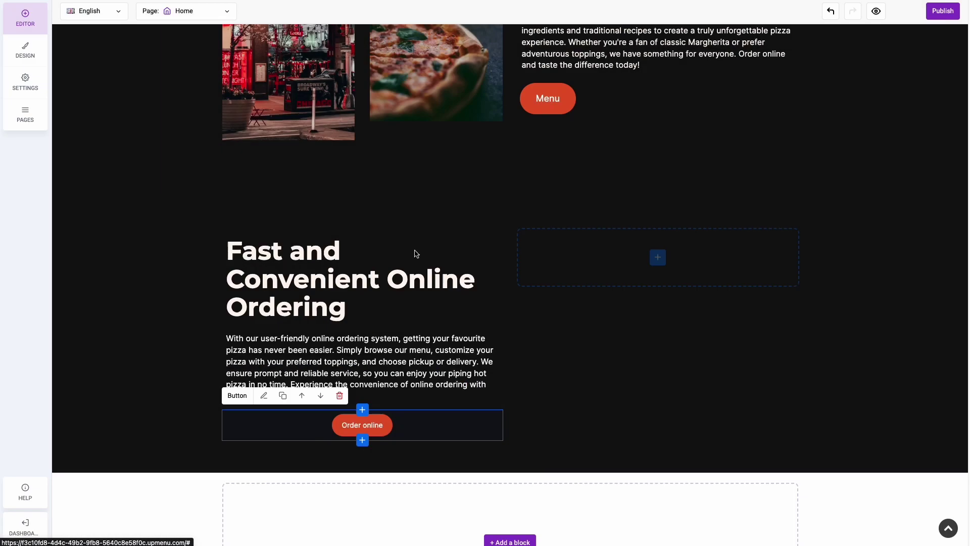
- Recolour the online ordering heading red
{"action": "left_click", "coordinate": [340, 309]}
{"action": "triple_click", "coordinate": [339, 308]}
{"action": "left_click", "coordinate": [288, 218]}
{"action": "left_click", "coordinate": [290, 243]}
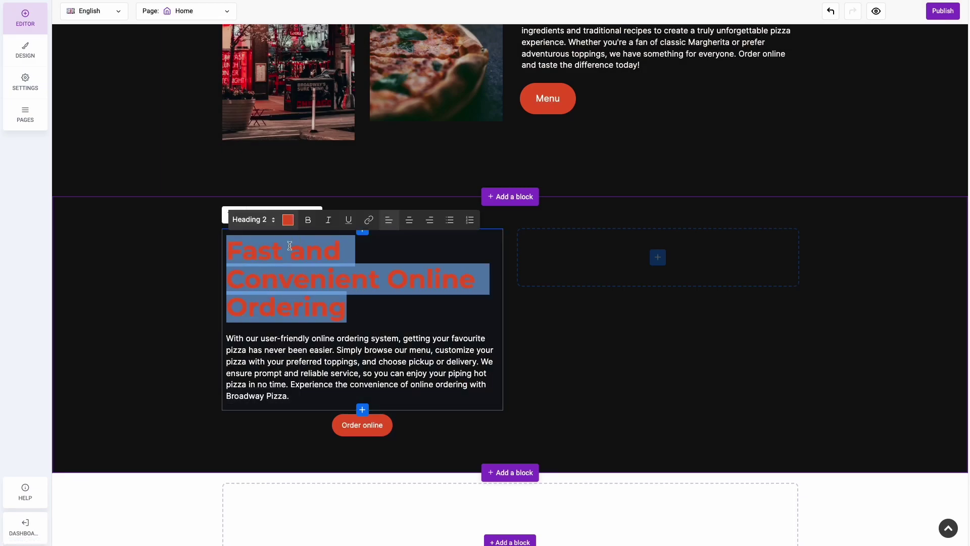
{"action": "left_click", "coordinate": [355, 394]}
- Left-align the Order online button and add an image widget to the right column
{"action": "left_click", "coordinate": [363, 425]}
{"action": "left_click", "coordinate": [350, 420]}
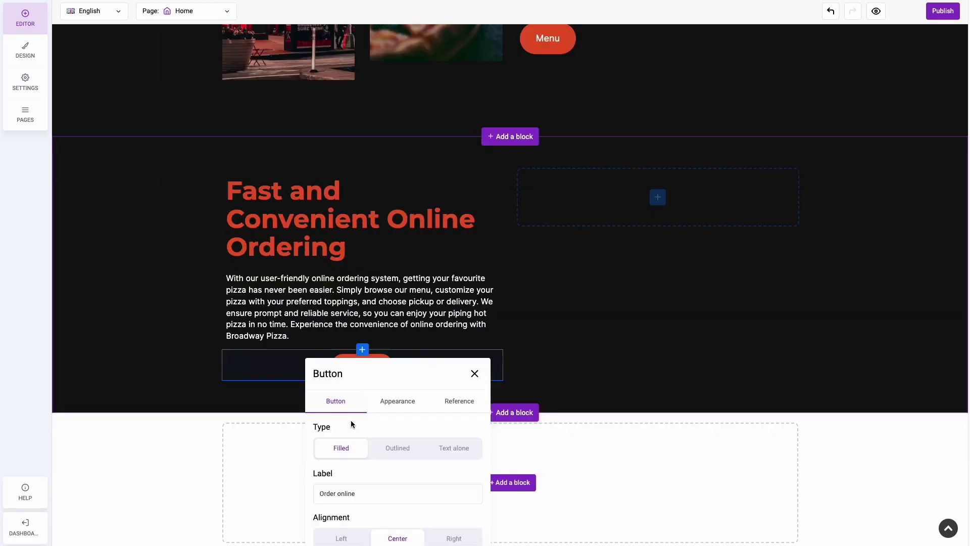
{"action": "left_click", "coordinate": [364, 483]}
{"action": "scroll", "coordinate": [501, 438], "scroll_direction": "up", "scroll_amount": 1}
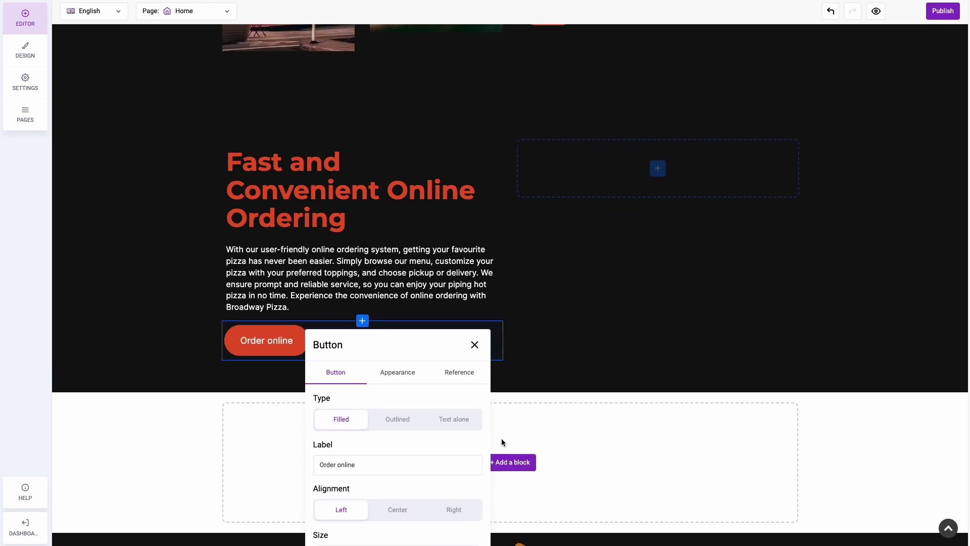
{"action": "left_click", "coordinate": [607, 317]}
{"action": "left_click", "coordinate": [658, 180]}
{"action": "left_click", "coordinate": [475, 187]}
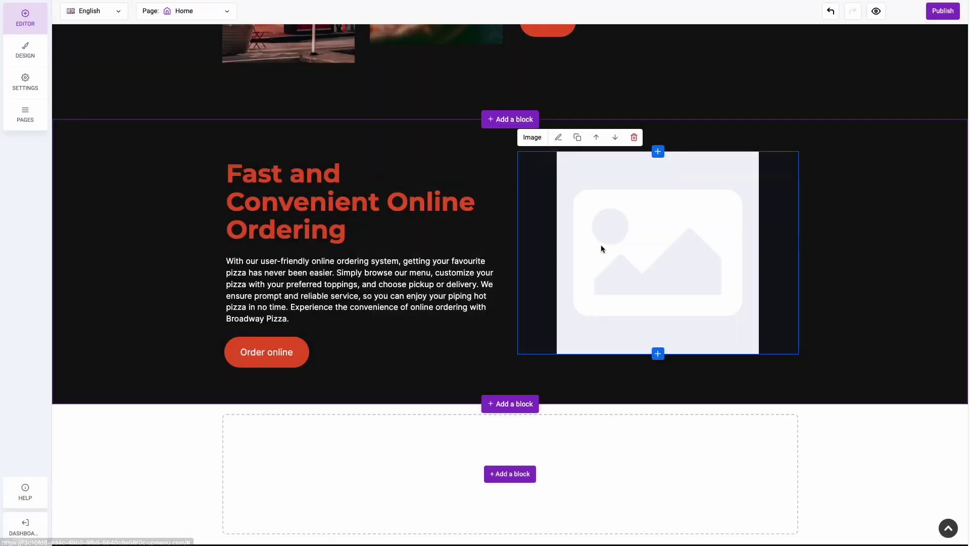
- Place the online-ordering pizza picture in the right column, widened to 500 px
{"action": "left_click", "coordinate": [559, 138]}
{"action": "left_click", "coordinate": [682, 276]}
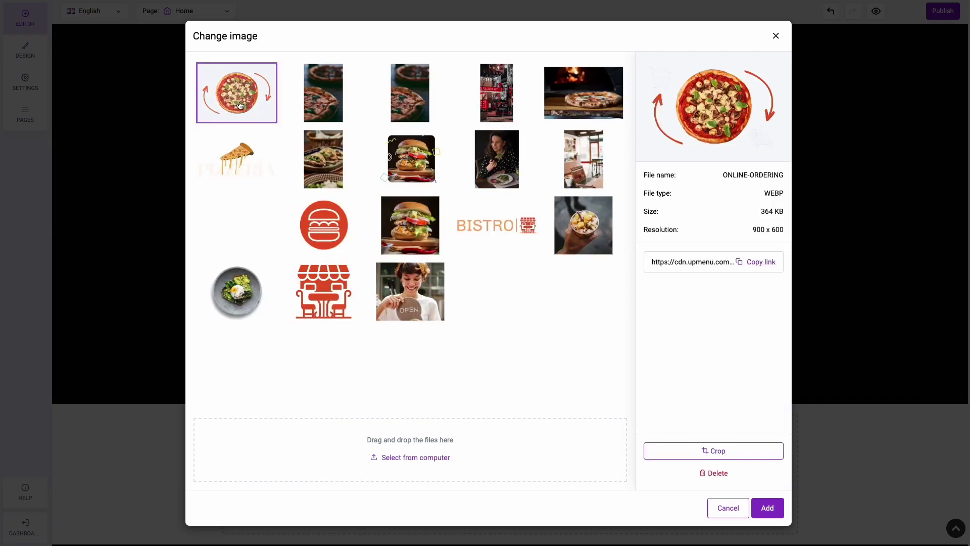
{"action": "left_click", "coordinate": [762, 509]}
{"action": "left_click", "coordinate": [529, 369]}
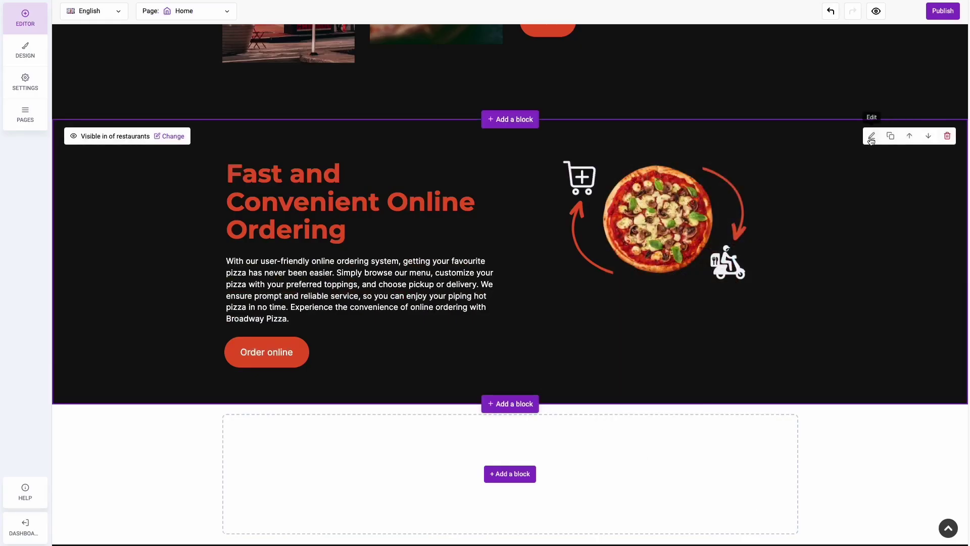
{"action": "left_click", "coordinate": [869, 134]}
{"action": "left_click", "coordinate": [637, 222]}
{"action": "left_click", "coordinate": [559, 178]}
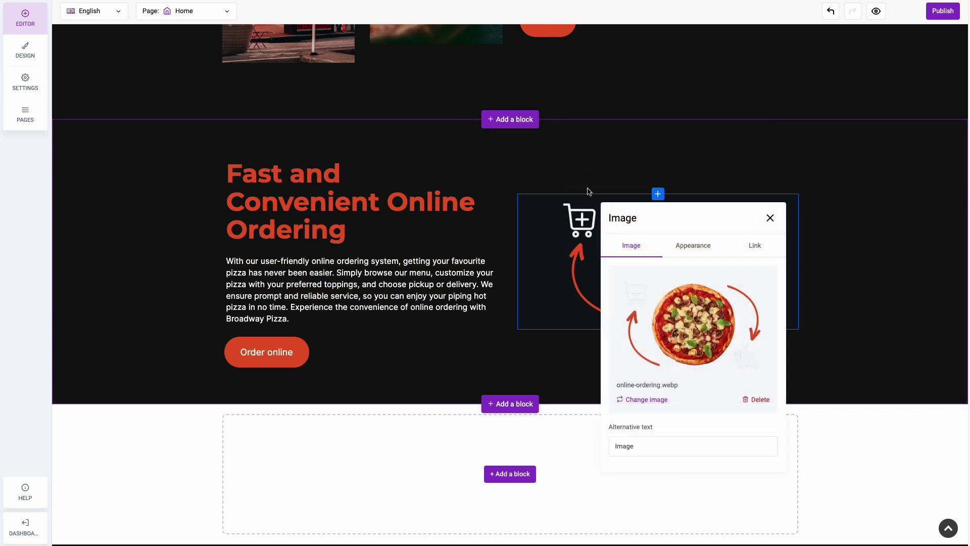
{"action": "left_click_drag", "start_coordinate": [689, 331], "coordinate": [728, 321]}
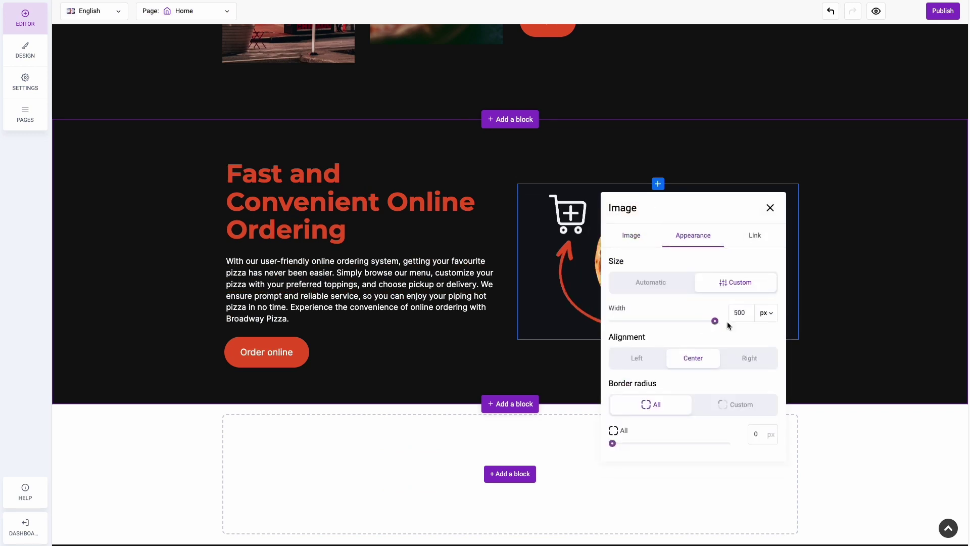
{"action": "left_click", "coordinate": [816, 343]}
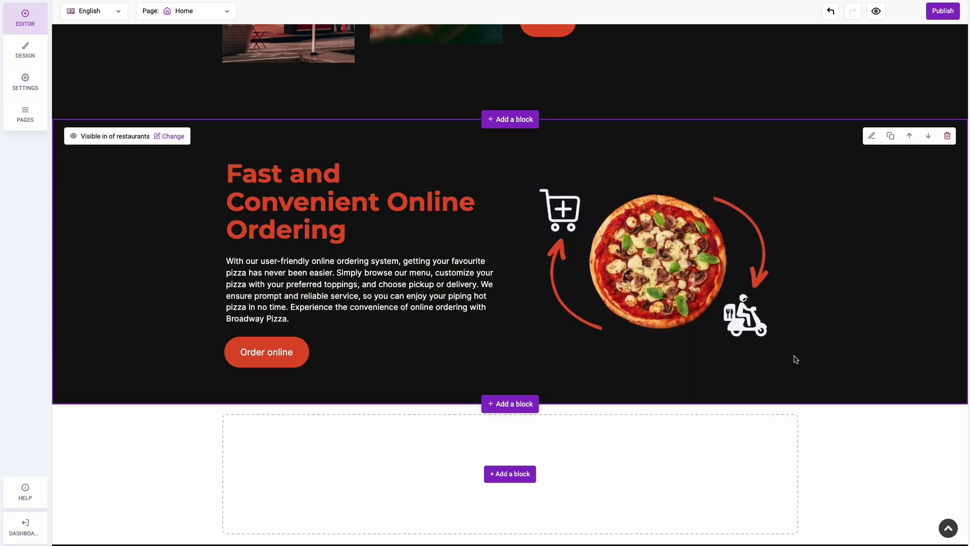
- Give the section a Custom block height with a 96 px edge distance
{"action": "left_click", "coordinate": [872, 136]}
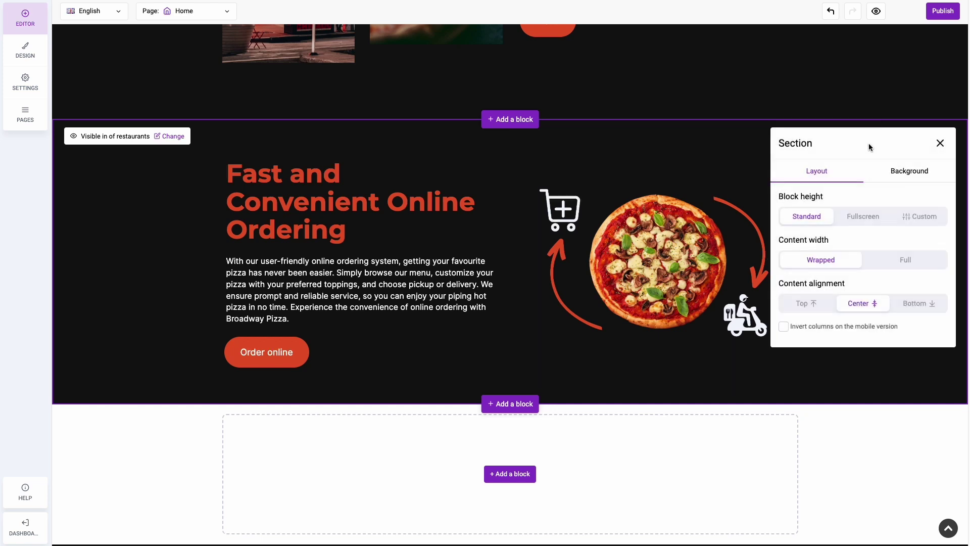
{"action": "left_click", "coordinate": [905, 218]}
{"action": "left_click_drag", "start_coordinate": [806, 252], "coordinate": [822, 251]}
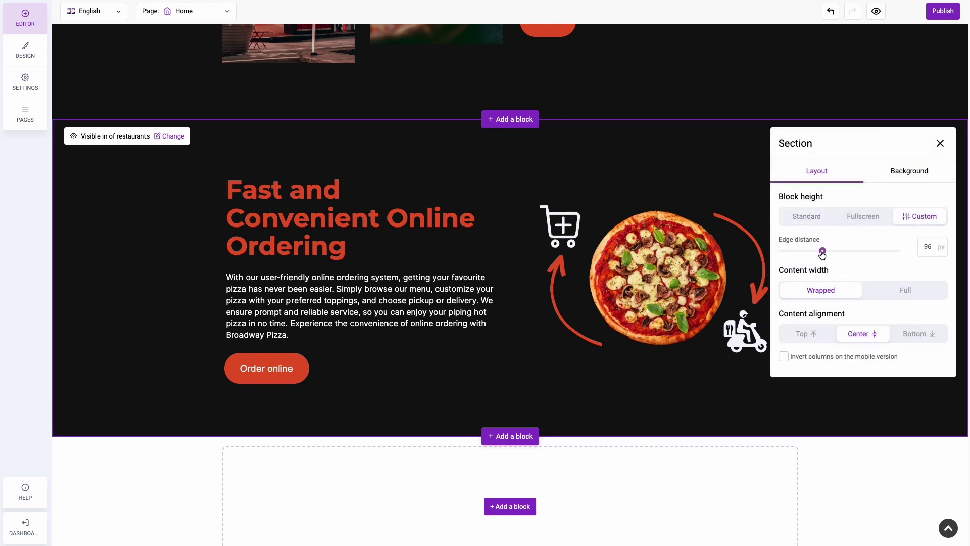
{"action": "left_click", "coordinate": [787, 405]}
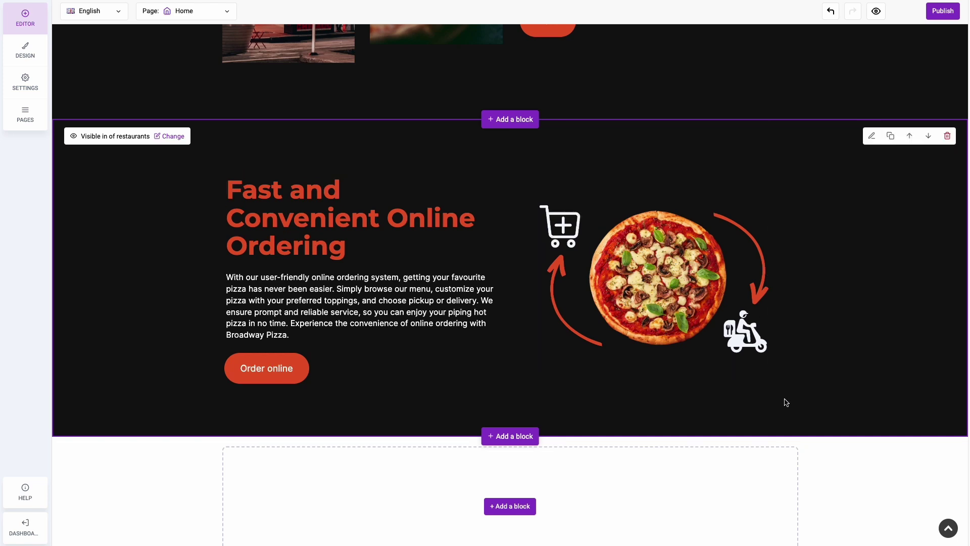
{"action": "left_click", "coordinate": [517, 434]}
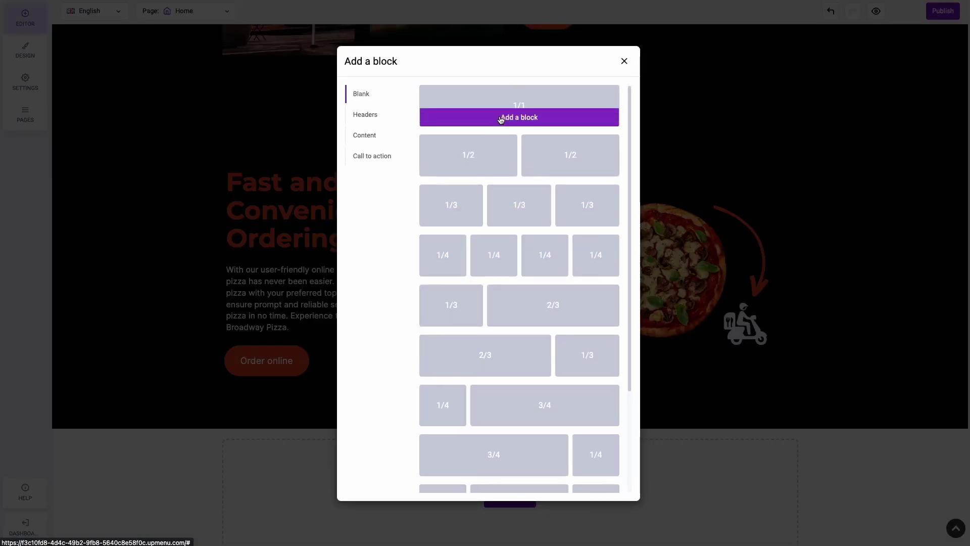
- Add a full-width 1/1 section with a Text widget and a black background
{"action": "left_click", "coordinate": [500, 117]}
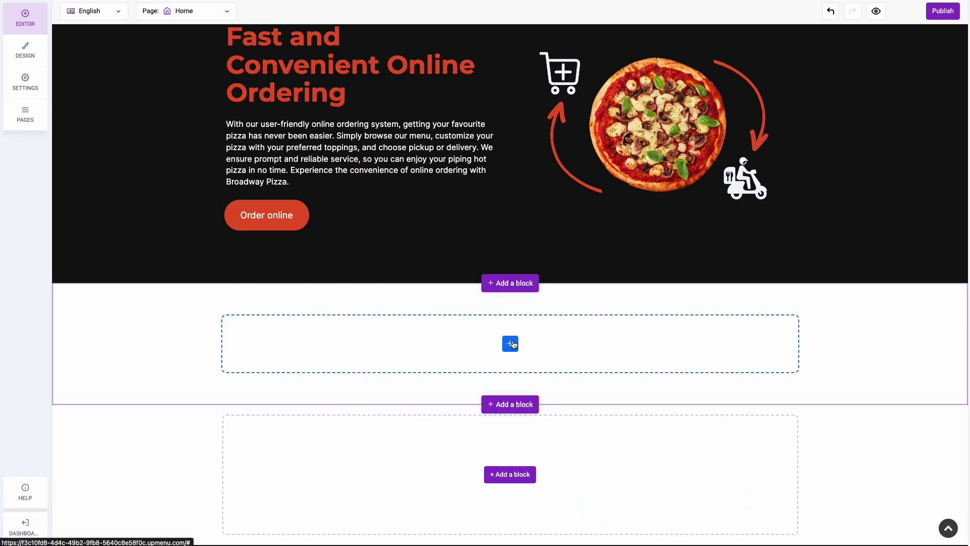
{"action": "left_click", "coordinate": [633, 351]}
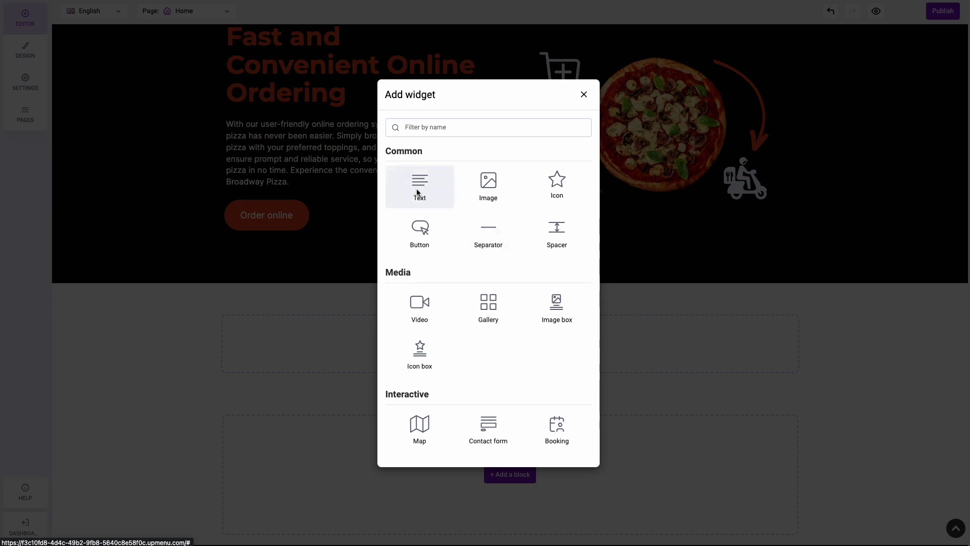
{"action": "left_click", "coordinate": [422, 195]}
{"action": "left_click", "coordinate": [873, 300]}
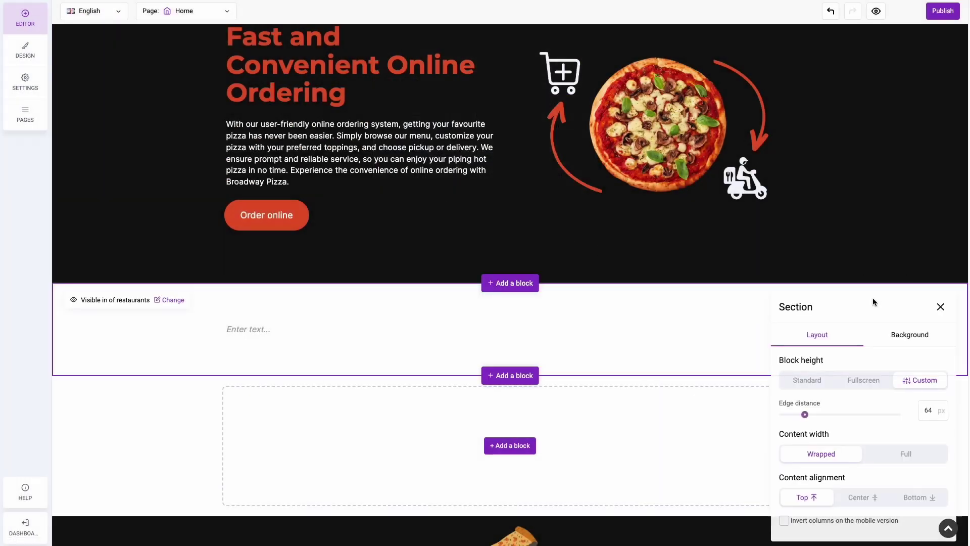
{"action": "left_click", "coordinate": [893, 337]}
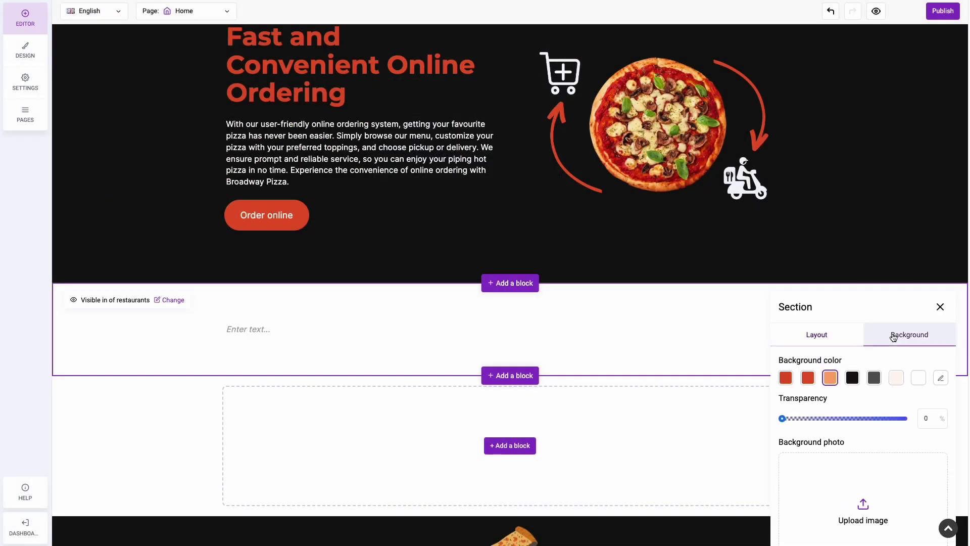
{"action": "left_click", "coordinate": [853, 379]}
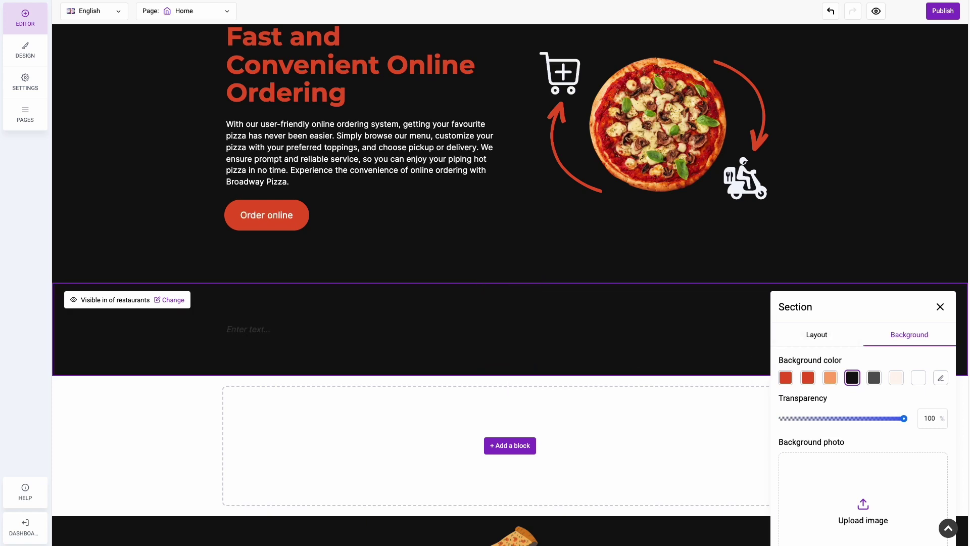
- Paste 'Special Offers and Discounts' as a centred red Heading 2
{"action": "left_click", "coordinate": [306, 330]}
{"action": "type", "text": "Special Offers and Discounts"}
{"action": "triple_click", "coordinate": [278, 329]}
{"action": "left_click", "coordinate": [240, 308]}
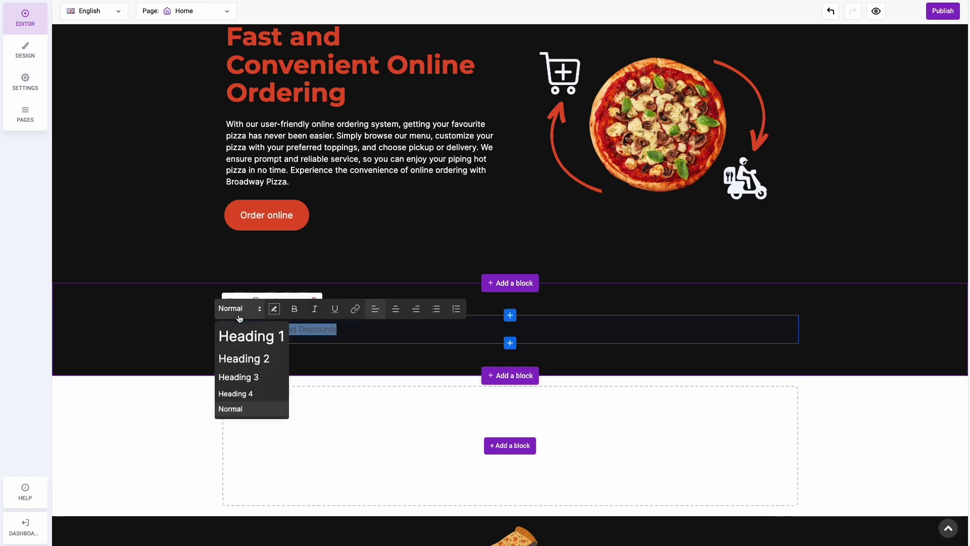
{"action": "left_click", "coordinate": [264, 360]}
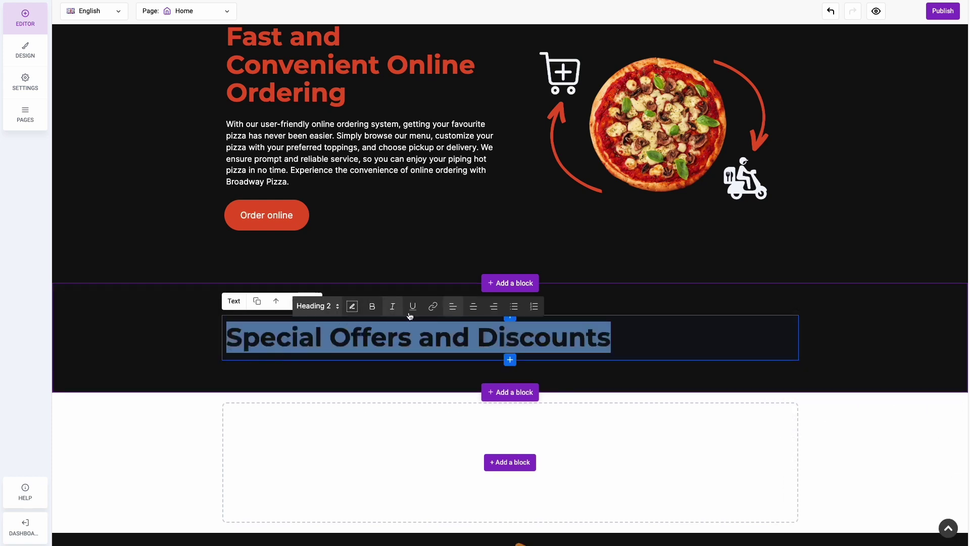
{"action": "left_click", "coordinate": [474, 307]}
{"action": "left_click", "coordinate": [445, 307]}
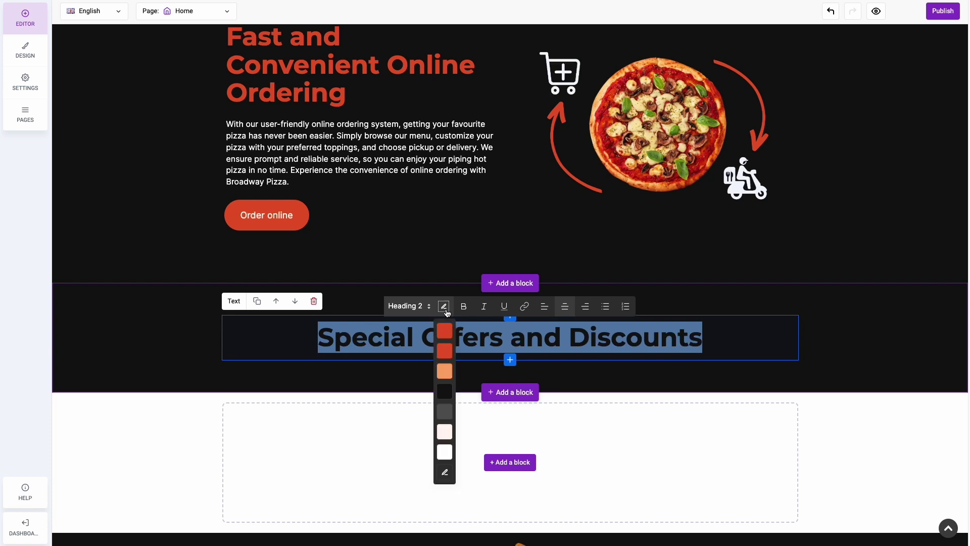
{"action": "left_click", "coordinate": [446, 332]}
{"action": "left_click", "coordinate": [700, 340]}
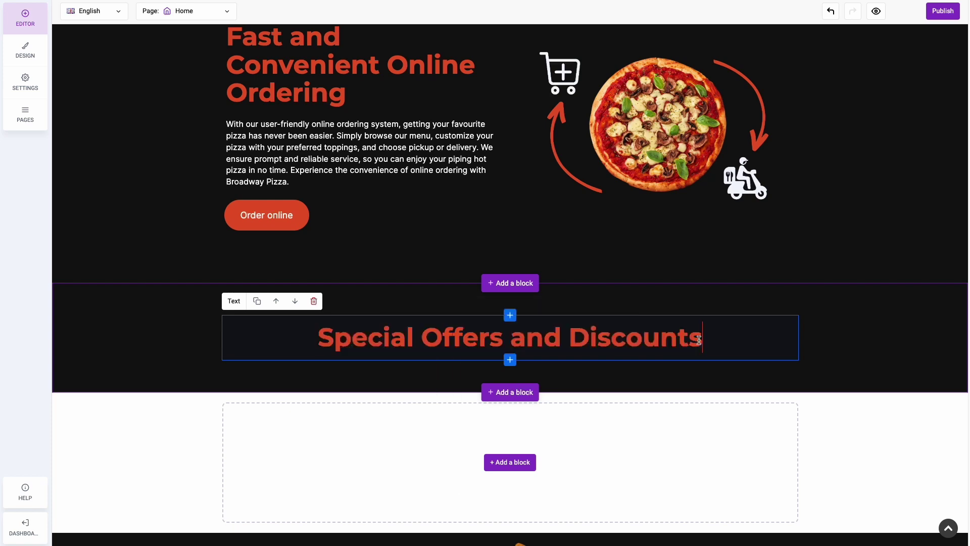
{"action": "left_click", "coordinate": [510, 392]}
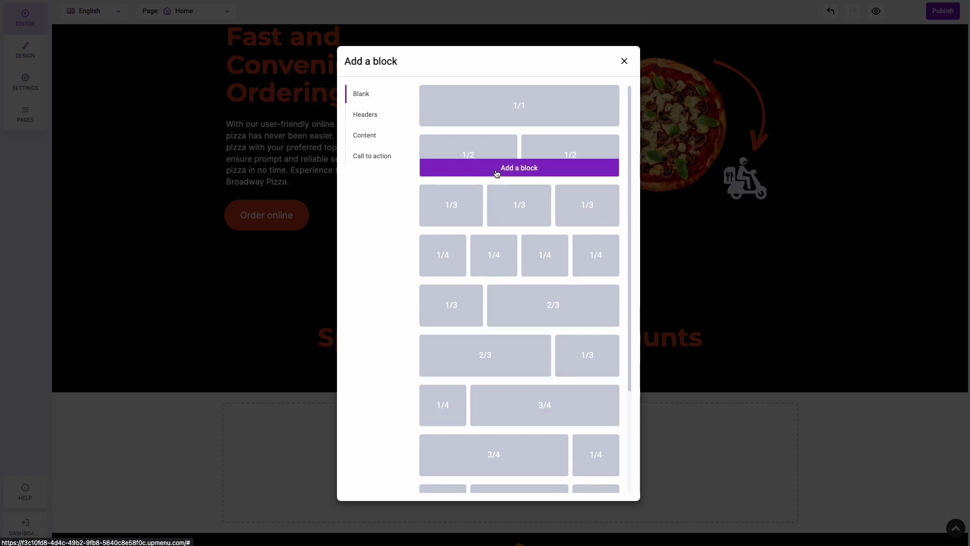
- Add a two-equal-column section with a black background
{"action": "left_click", "coordinate": [494, 169]}
{"action": "scroll", "coordinate": [510, 266], "scroll_direction": "down", "scroll_amount": 2}
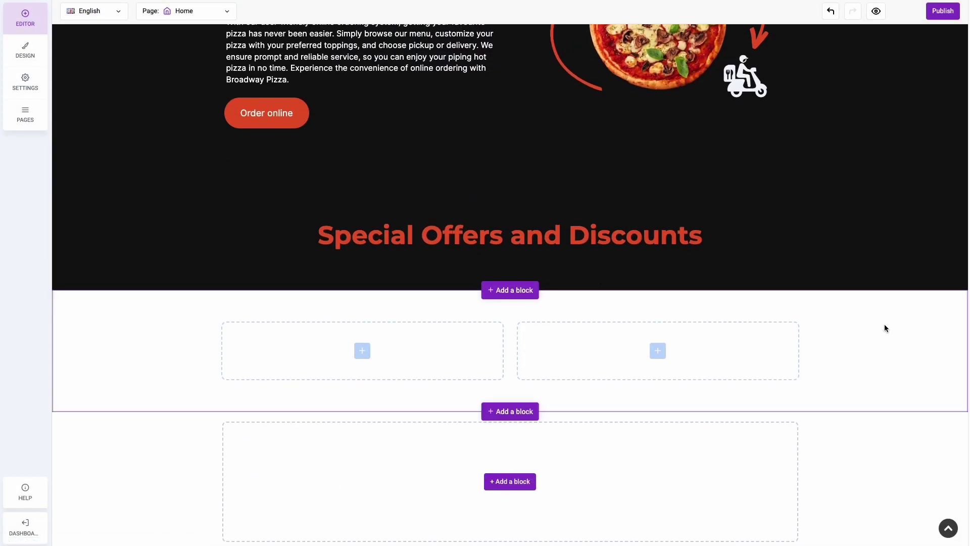
{"action": "left_click", "coordinate": [869, 311]}
{"action": "left_click", "coordinate": [885, 341]}
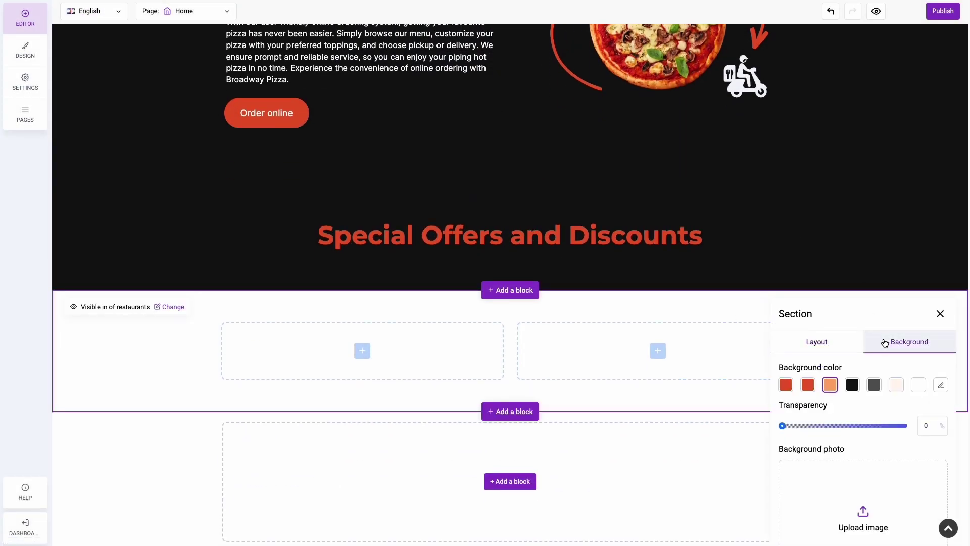
{"action": "left_click", "coordinate": [849, 384]}
{"action": "scroll", "coordinate": [657, 349], "scroll_direction": "down", "scroll_amount": 1}
- Insert image widgets in both columns and upload promo-1.webp as the left image
{"action": "left_click", "coordinate": [481, 307]}
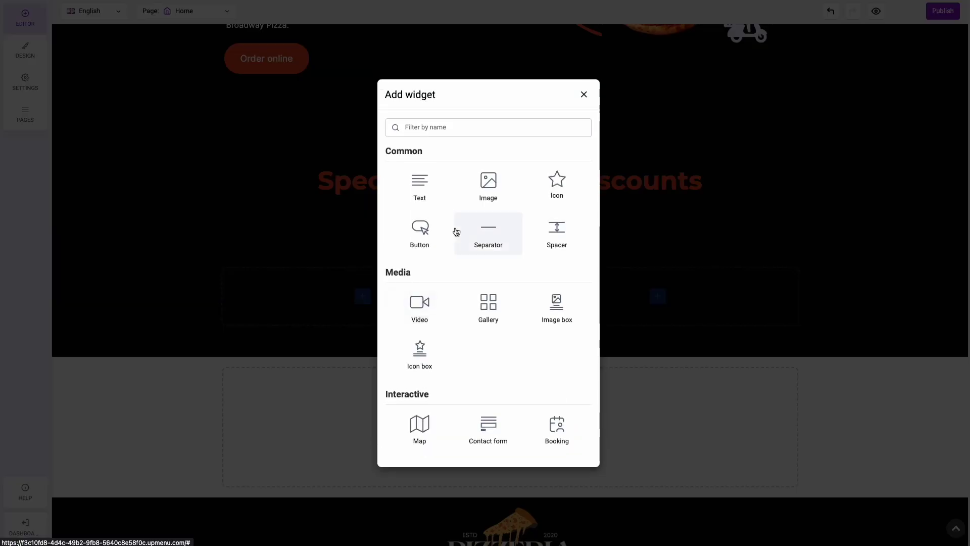
{"action": "left_click", "coordinate": [488, 186]}
{"action": "left_click", "coordinate": [561, 301]}
{"action": "left_click", "coordinate": [488, 186]}
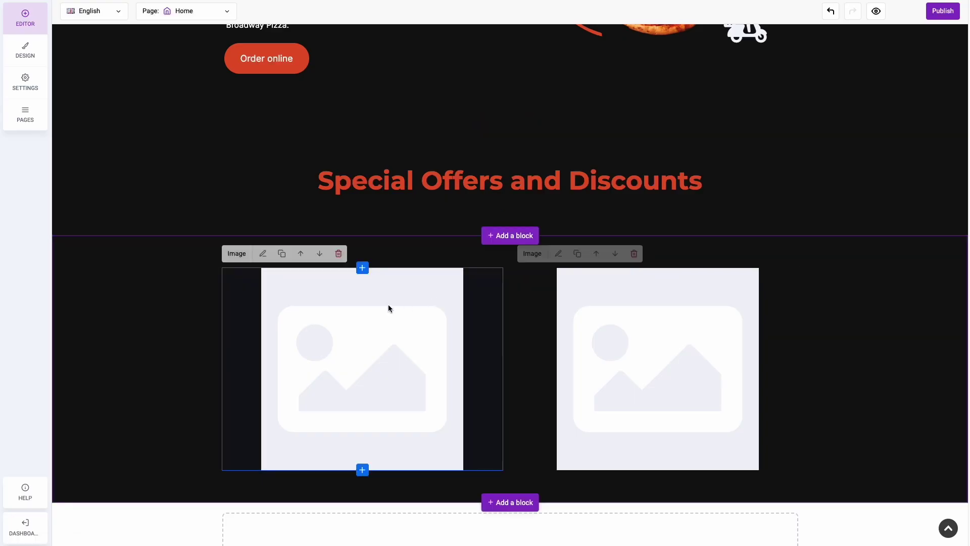
{"action": "left_click", "coordinate": [258, 254]}
{"action": "left_click", "coordinate": [354, 376]}
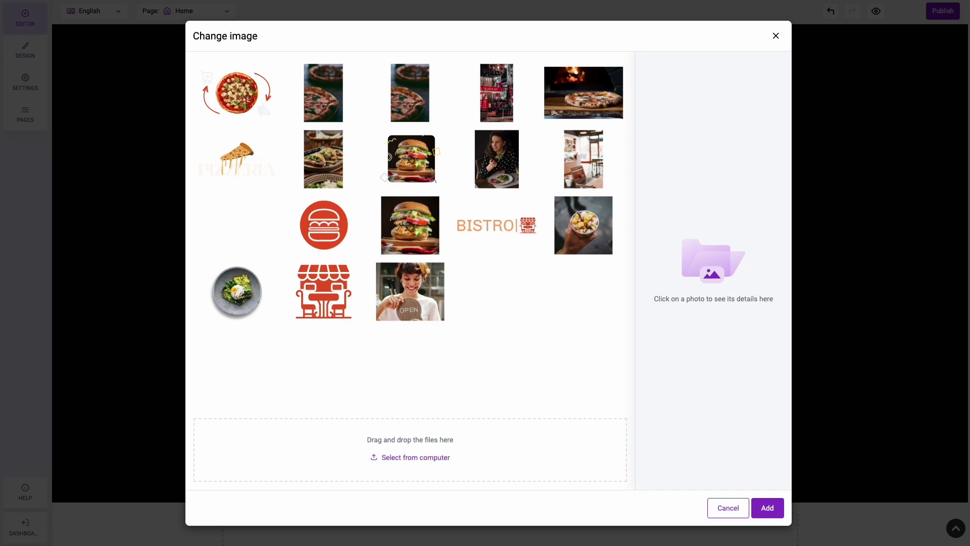
{"action": "left_click_drag", "start_coordinate": [509, 350], "coordinate": [496, 335]}
{"action": "left_click", "coordinate": [768, 507]}
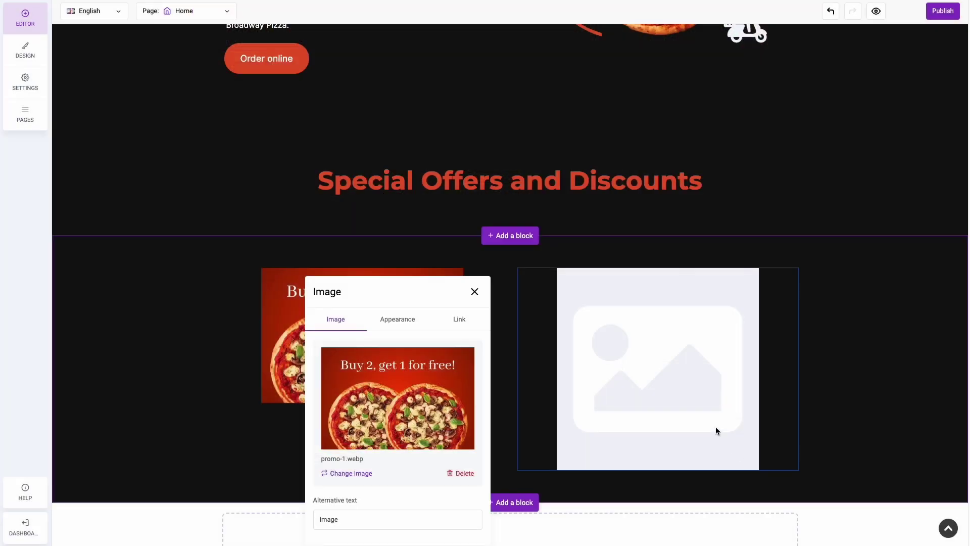
{"action": "left_click", "coordinate": [715, 429]}
- Upload promo-2.webp as the right column's image
{"action": "left_click", "coordinate": [559, 254]}
{"action": "left_click", "coordinate": [693, 400]}
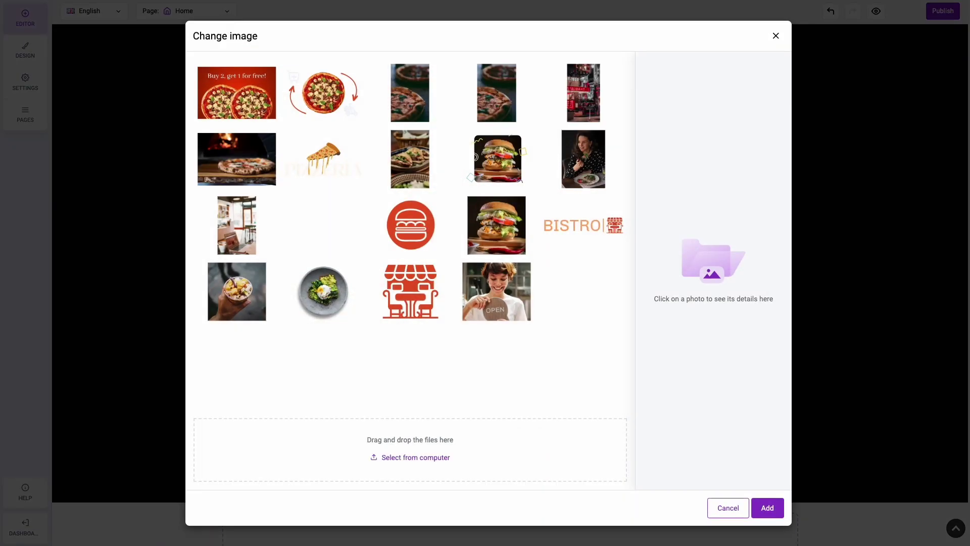
{"action": "left_click_drag", "start_coordinate": [405, 353], "coordinate": [398, 323]}
{"action": "left_click", "coordinate": [767, 508]}
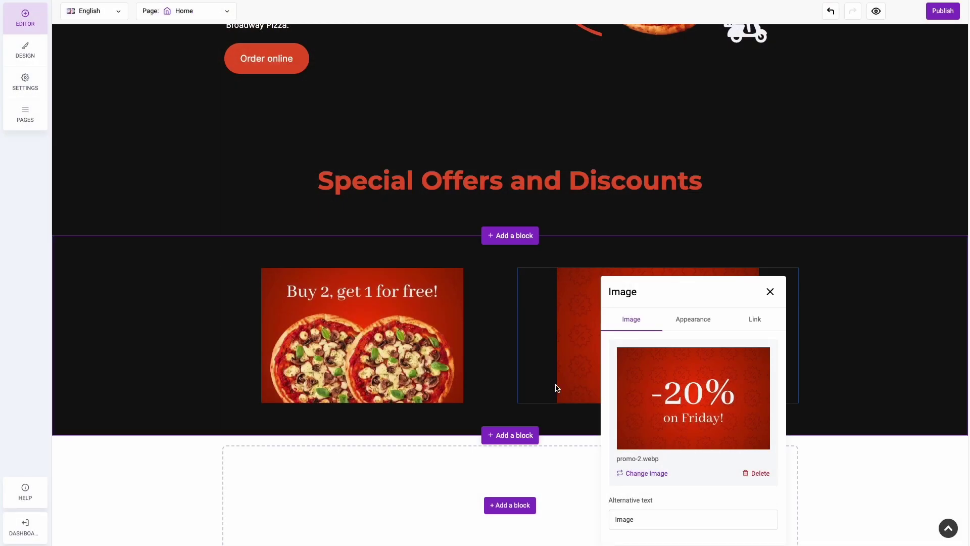
{"action": "left_click", "coordinate": [394, 332]}
- Widen the '-20% on Friday!' image to 500 px in its Appearance settings
{"action": "left_click", "coordinate": [263, 254]}
{"action": "left_click", "coordinate": [398, 319]}
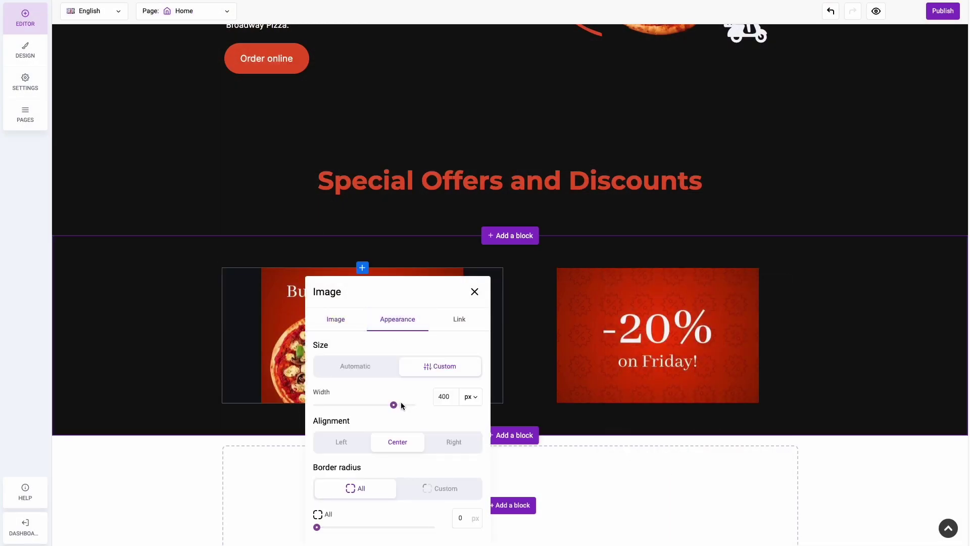
{"action": "left_click", "coordinate": [632, 374]}
{"action": "left_click", "coordinate": [559, 254]}
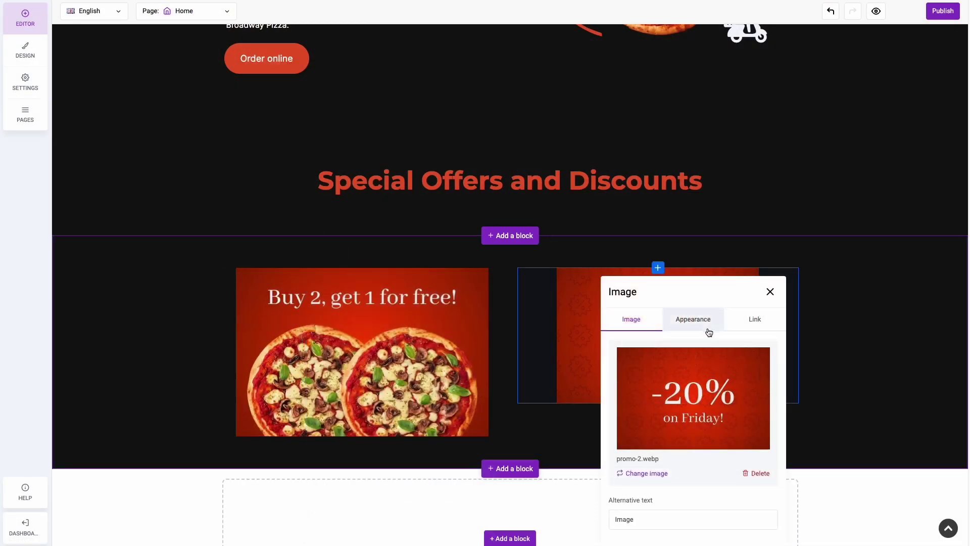
{"action": "left_click", "coordinate": [693, 318]}
{"action": "left_click_drag", "start_coordinate": [688, 405], "coordinate": [749, 409]}
{"action": "left_click", "coordinate": [854, 368]}
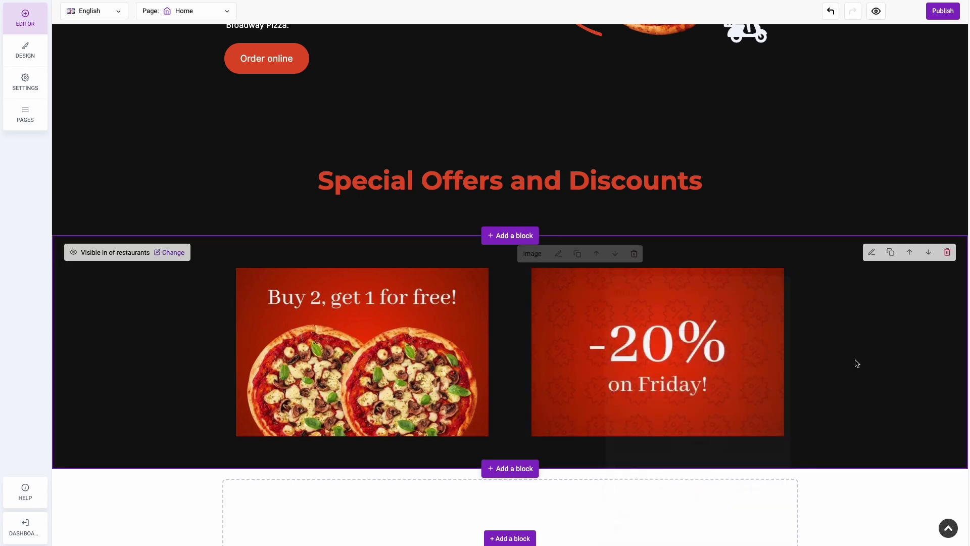
- Add empty text blocks beneath both offer images
{"action": "scroll", "coordinate": [362, 354], "scroll_direction": "down", "scroll_amount": 2}
{"action": "left_click", "coordinate": [363, 362]}
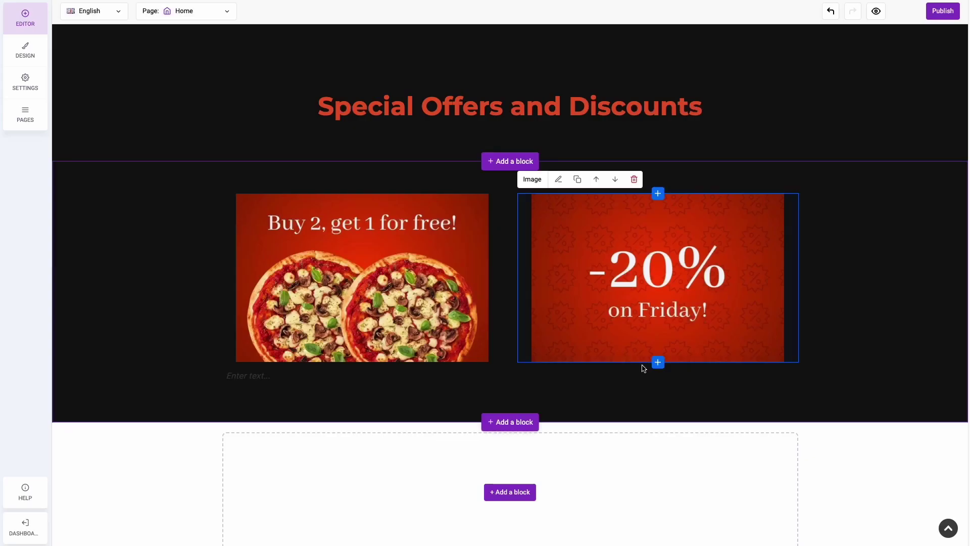
{"action": "left_click", "coordinate": [657, 362]}
{"action": "left_click", "coordinate": [417, 196]}
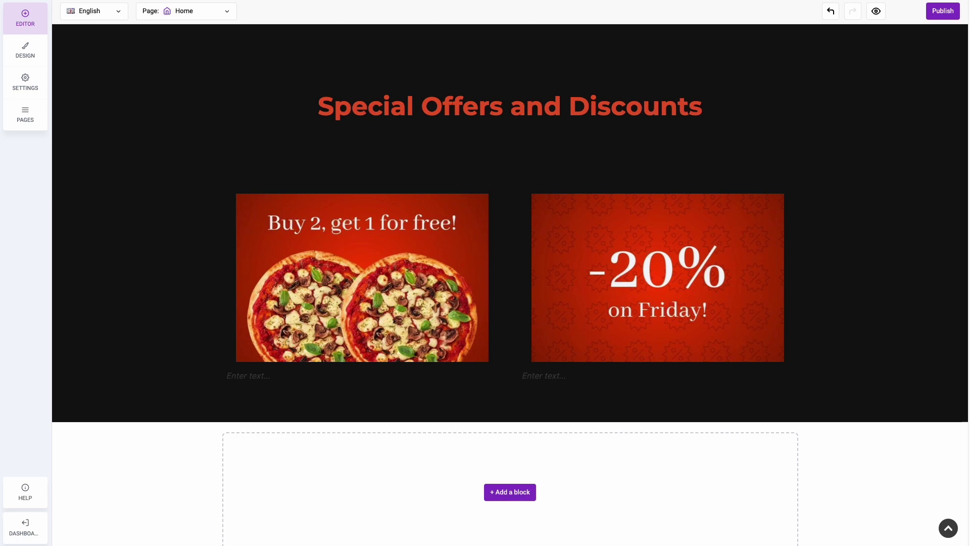
{"action": "left_click", "coordinate": [717, 112]}
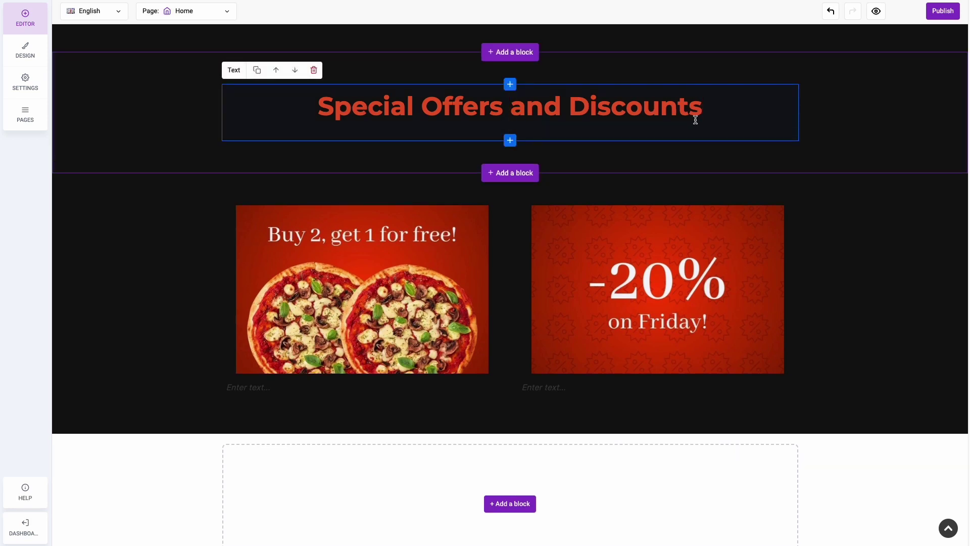
- Paste the discounts paragraph under the Special Offers heading and make it white
{"action": "type", "text": "We believe that great pizza should be accessible to everyone. That's why we offer special discounts and deals on our website. From family combo meals to student discounts, there's always something exciting waiting for you. Check our website regularly for the latest offers and enjoy incredible savings on your favourite Broadway Pizza."}
{"action": "left_click_drag", "start_coordinate": [608, 157], "coordinate": [200, 136]}
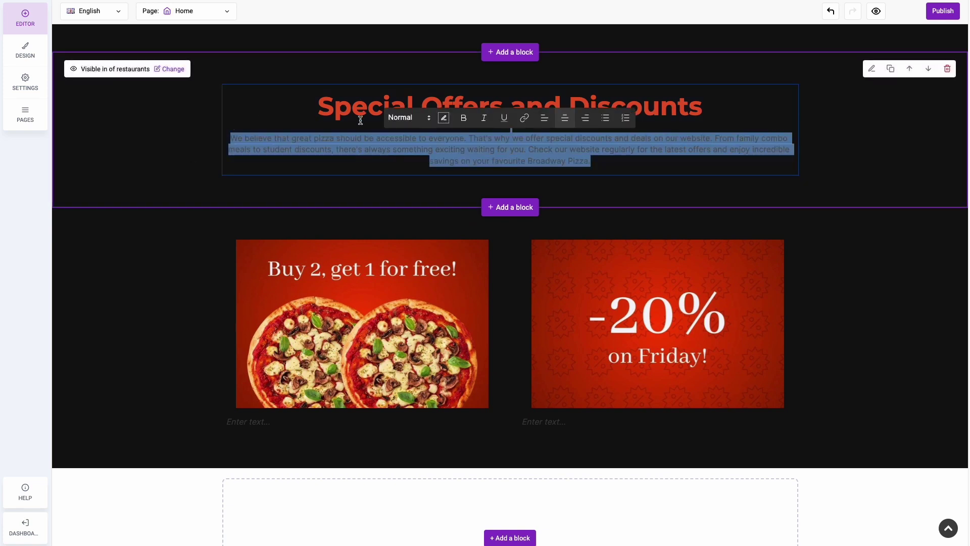
{"action": "left_click", "coordinate": [444, 118]}
{"action": "left_click", "coordinate": [450, 245]}
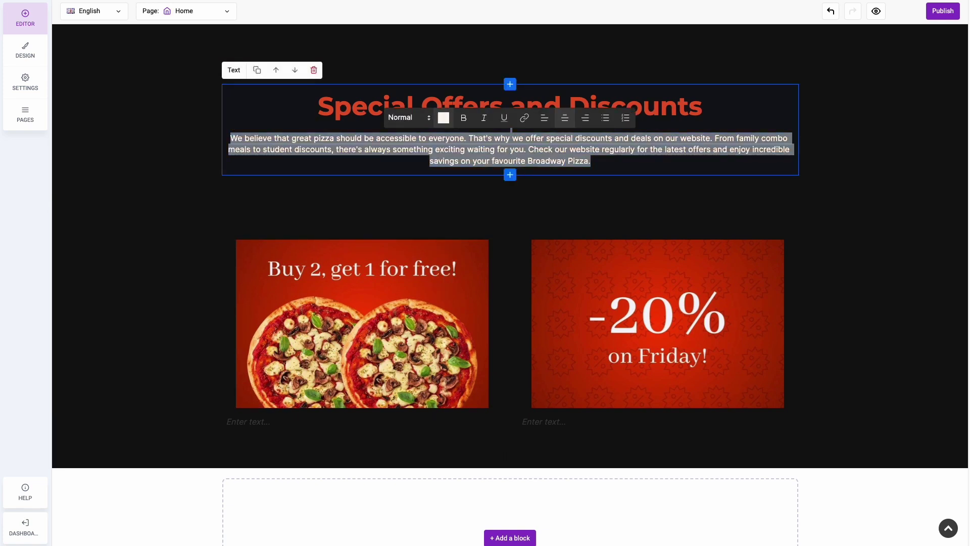
- Paste the 'Buy 2, get 1' description under the left image, centred and white
{"action": "left_click", "coordinate": [267, 423]}
{"action": "type", "text": "Indulge in our irresistible pizzas with our exclusive \"Buy 2 Pizzas, Get 1 Free\" offer. Treat yourself and your loved ones to a mouthwatering pizza feast and enjoy a complimentary pizza of your choice. With a wide selection of flavours and toppings to choose from, this deal is perfect for sharing and savouring the best of Broadway Pizza."}
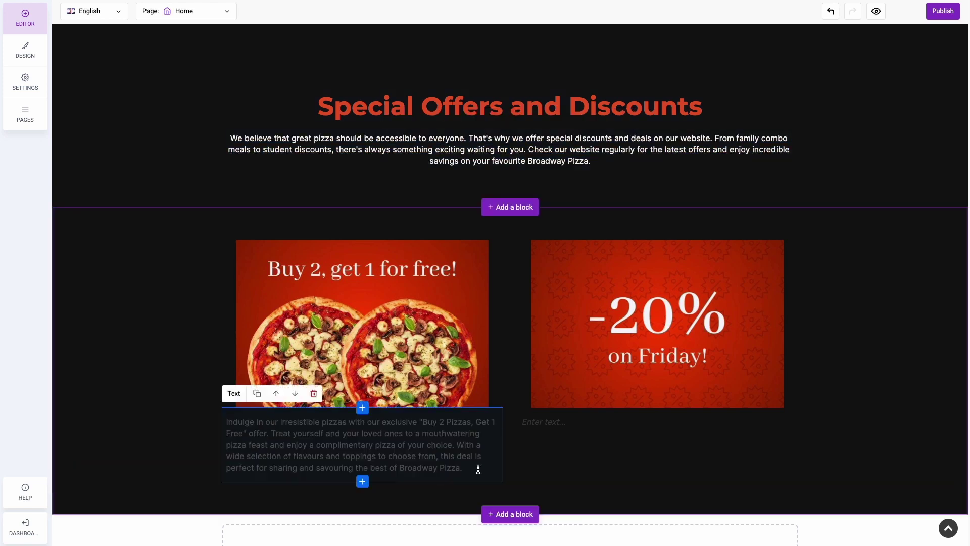
{"action": "left_click_drag", "start_coordinate": [478, 469], "coordinate": [210, 422]}
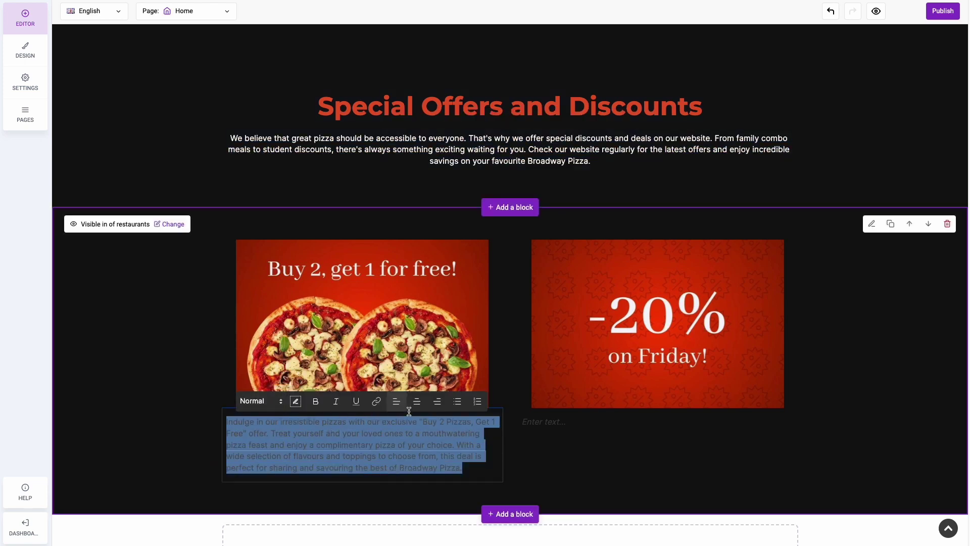
{"action": "left_click", "coordinate": [417, 401]}
{"action": "left_click", "coordinate": [261, 401]}
{"action": "left_click", "coordinate": [297, 402]}
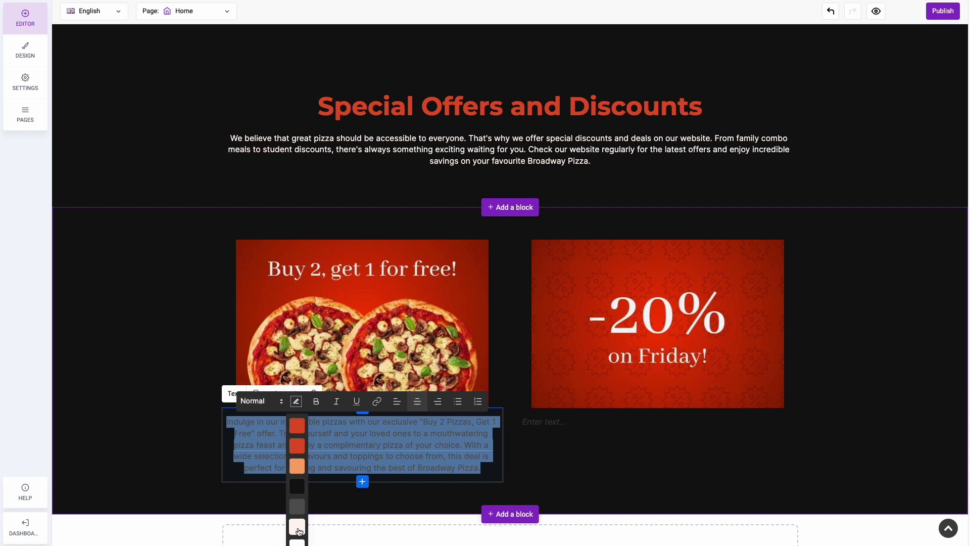
{"action": "left_click", "coordinate": [298, 528]}
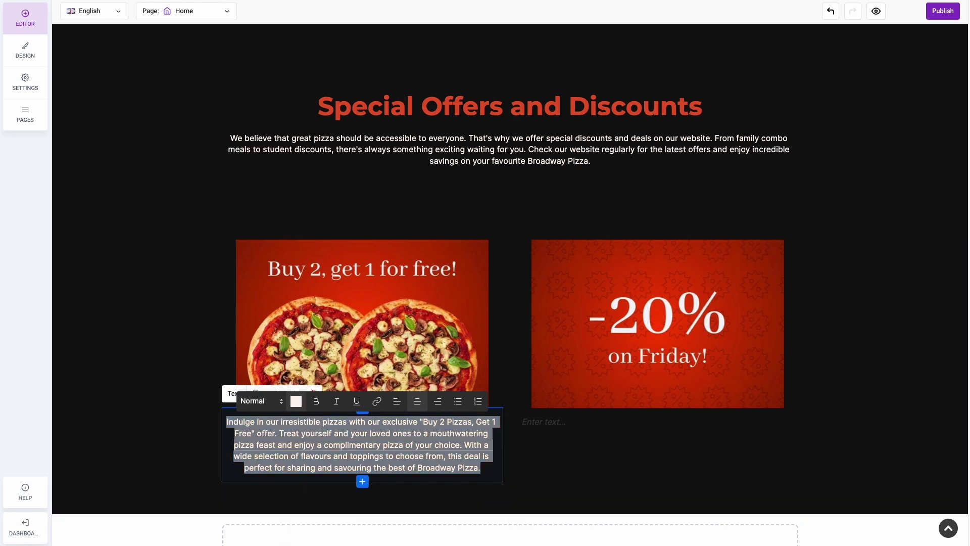
- Paste the Friday discount description under the right image, white and centred
{"action": "left_click", "coordinate": [584, 422]}
{"action": "type", "text": "Fridays just got even more exciting with our fantastic discount of 20% off on the entire menu. Kickstart your weekend and treat yourself to a delightful pizza experience at Broadway Pizza. Whether you're craving a classic Margherita or an adventurous specialty pizza, enjoy an incredible 20% off on every item on our menu. Make your Friday nights even more delicious with this unbeatable offer."}
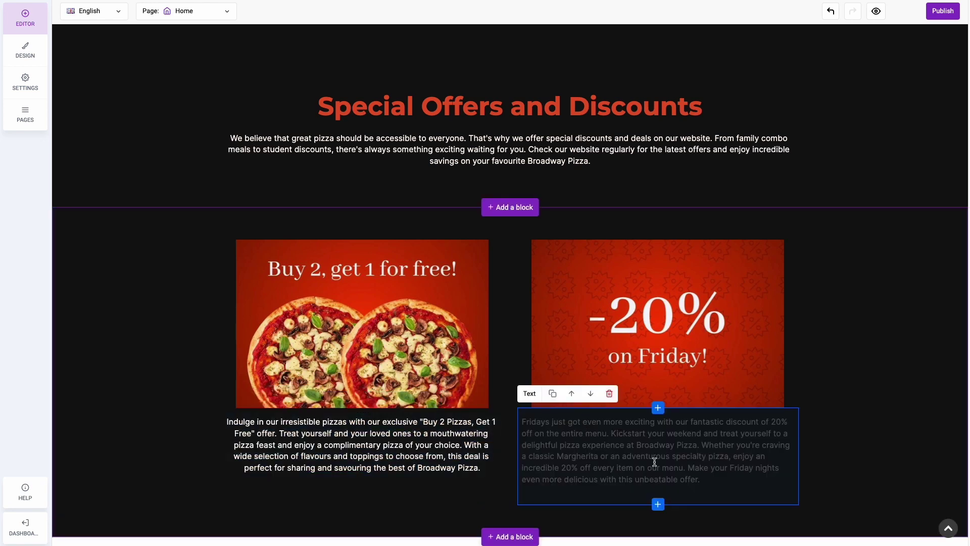
{"action": "key", "text": "ctrl+a"}
{"action": "left_click", "coordinate": [591, 402]}
{"action": "left_click", "coordinate": [592, 526]}
{"action": "left_click", "coordinate": [713, 401]}
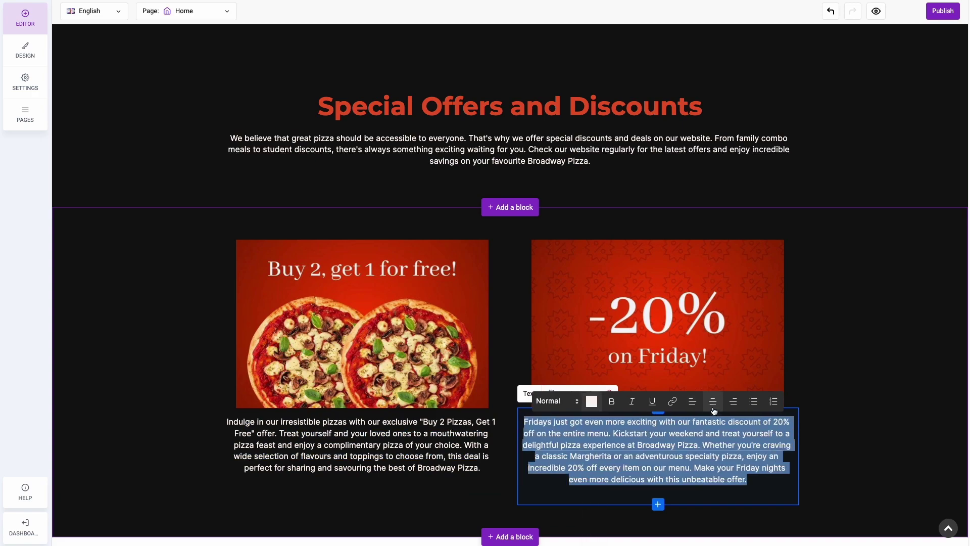
{"action": "left_click", "coordinate": [854, 374]}
{"action": "scroll", "coordinate": [855, 373], "scroll_direction": "up", "scroll_amount": 2}
{"action": "scroll", "coordinate": [855, 372], "scroll_direction": "down", "scroll_amount": 4}
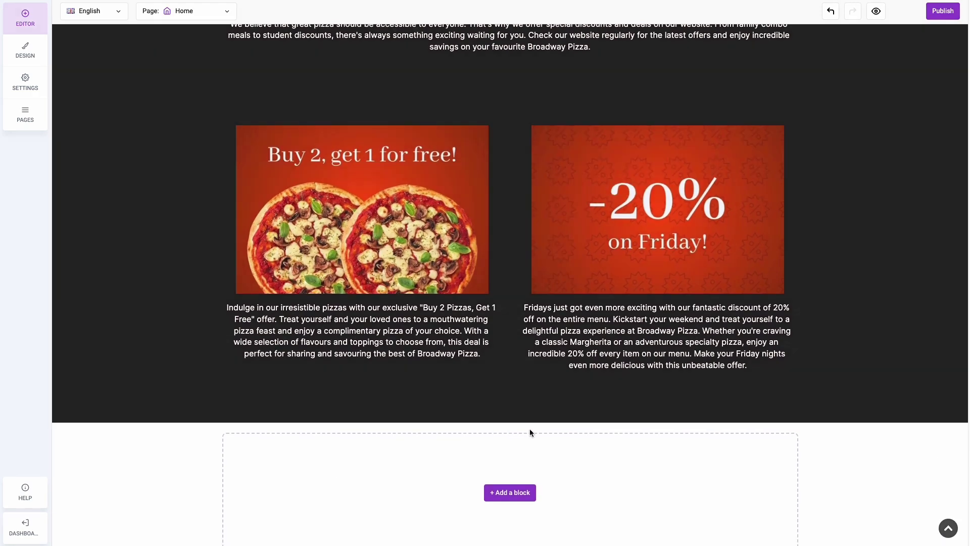
- Add a single-column section below the offers containing a text block
{"action": "left_click", "coordinate": [529, 429]}
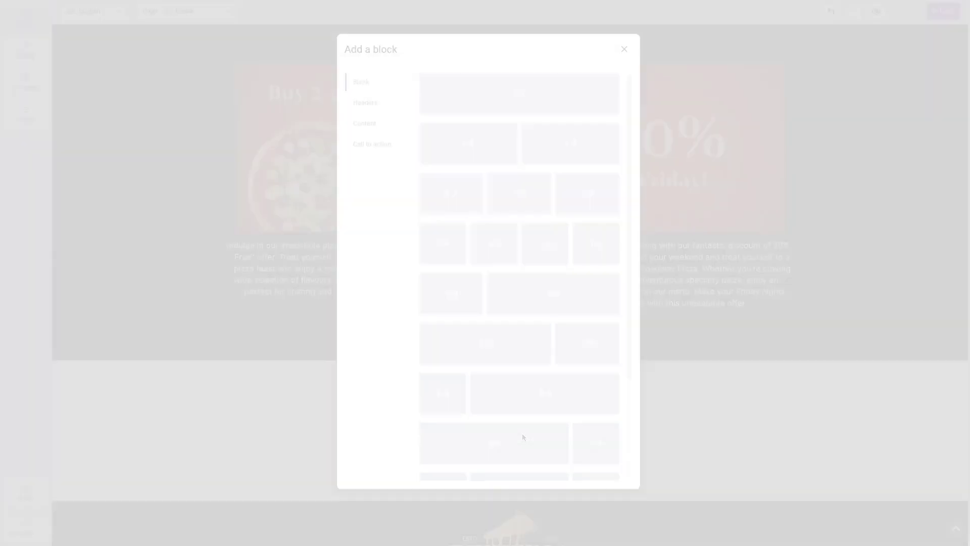
{"action": "left_click", "coordinate": [522, 433]}
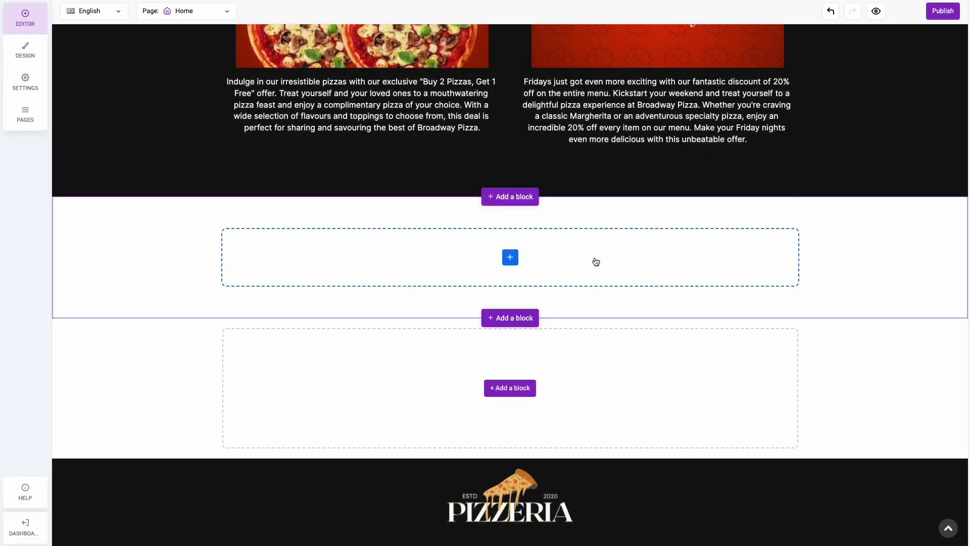
{"action": "left_click", "coordinate": [579, 261]}
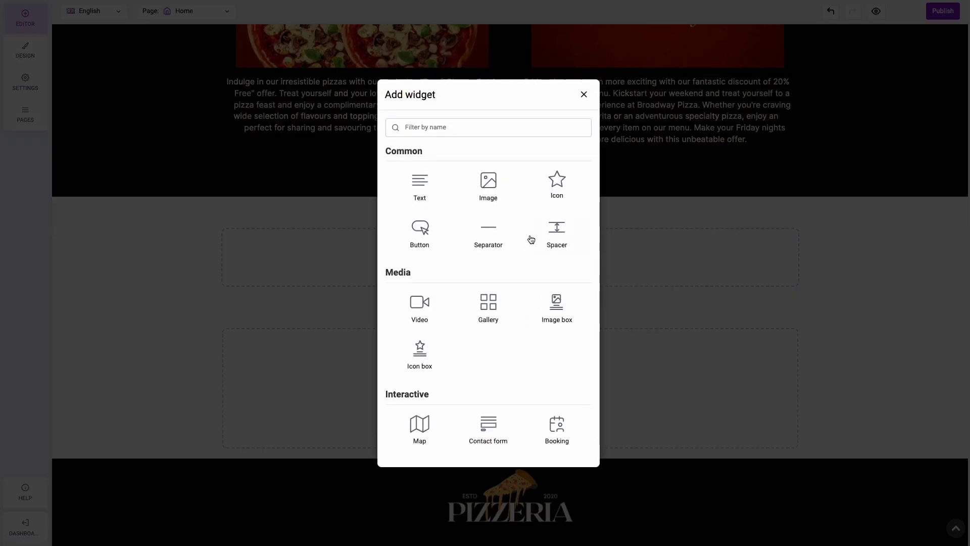
{"action": "left_click", "coordinate": [431, 192]}
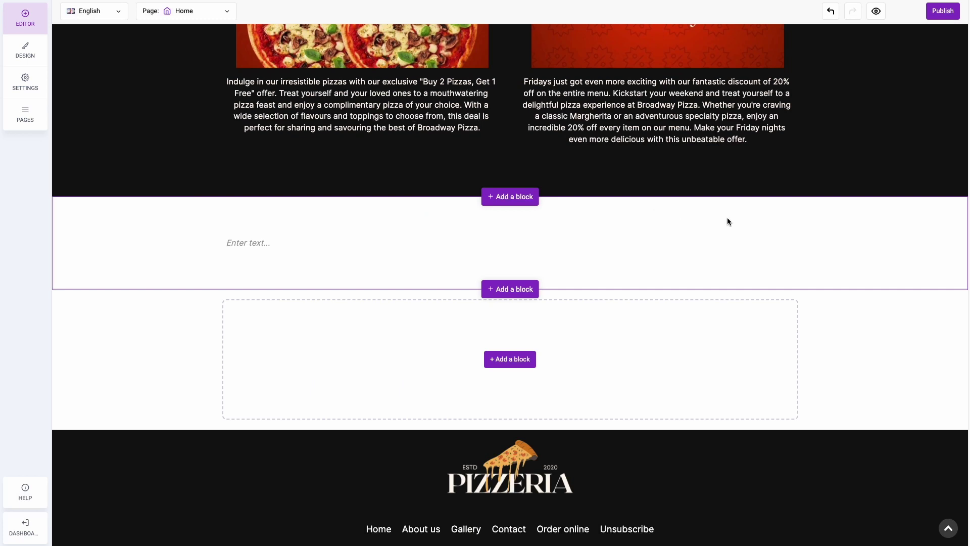
- Give the section a photo-7.webp background, 43% red tint and 192 px edge distance
{"action": "left_click", "coordinate": [875, 216]}
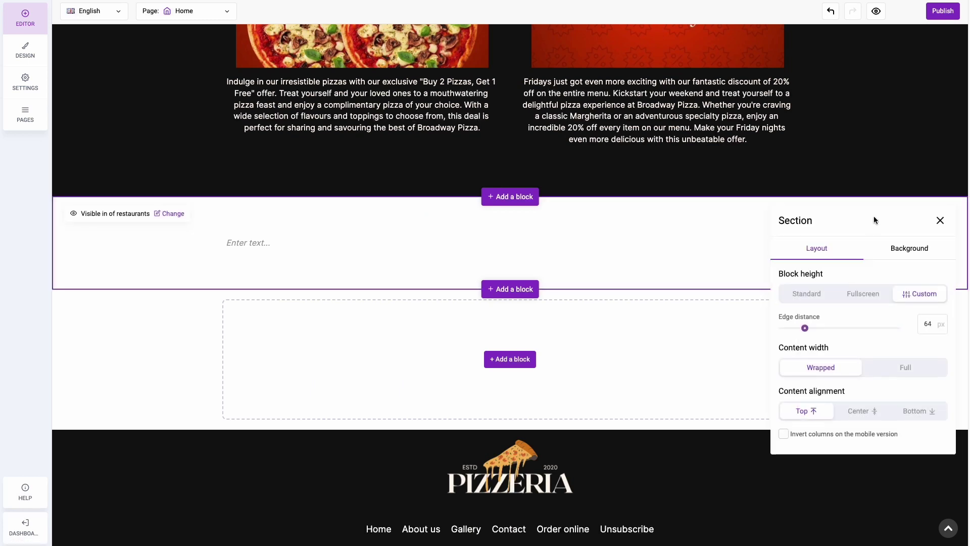
{"action": "left_click", "coordinate": [907, 248]}
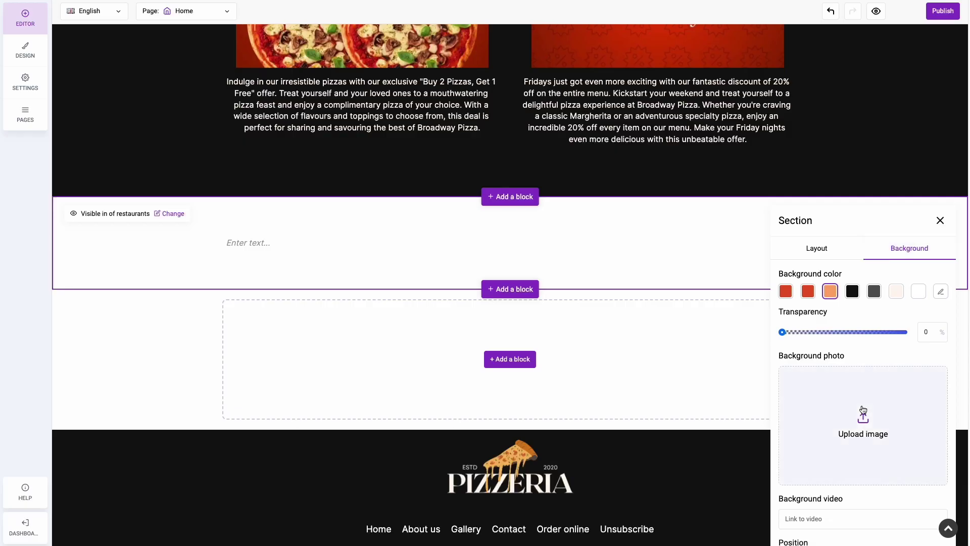
{"action": "left_click", "coordinate": [864, 413]}
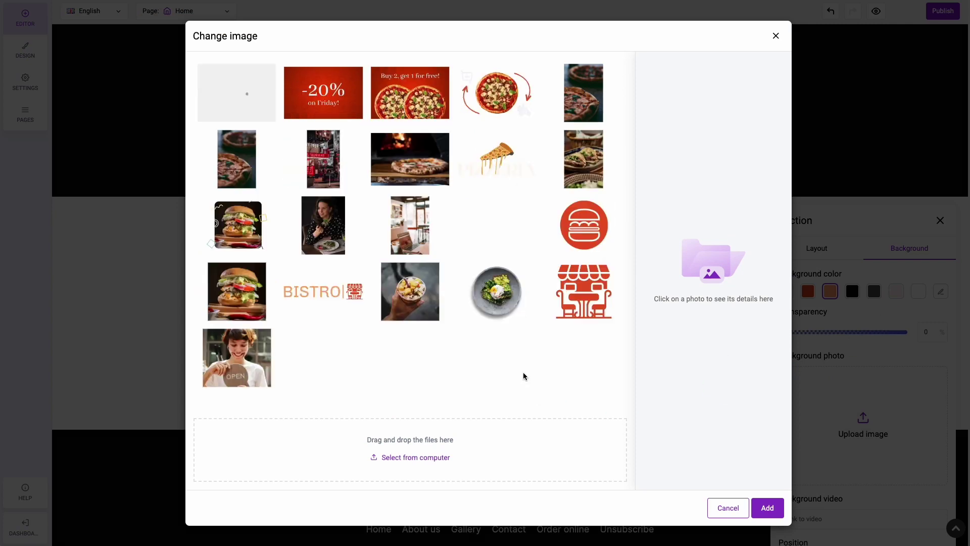
{"action": "left_click", "coordinate": [767, 508]}
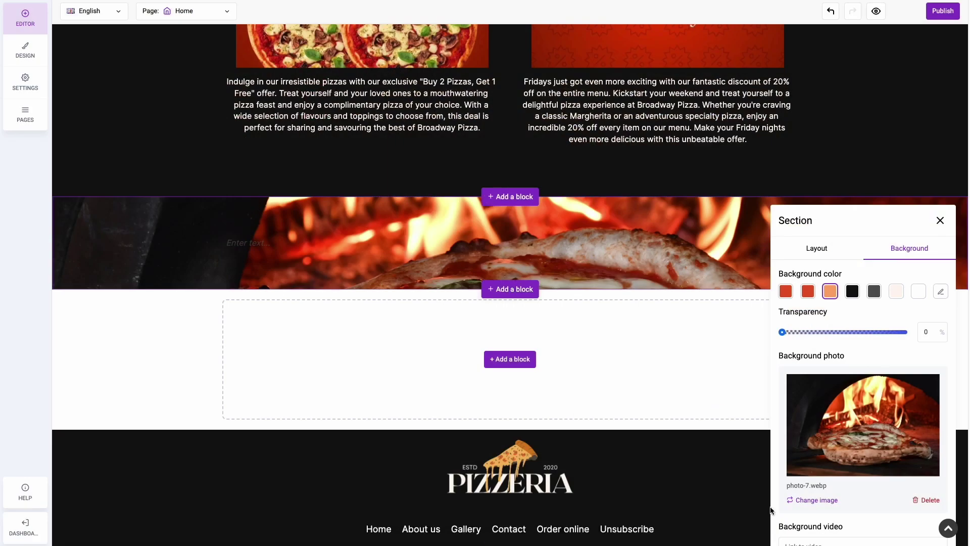
{"action": "left_click", "coordinate": [786, 291]}
{"action": "left_click", "coordinate": [834, 333]}
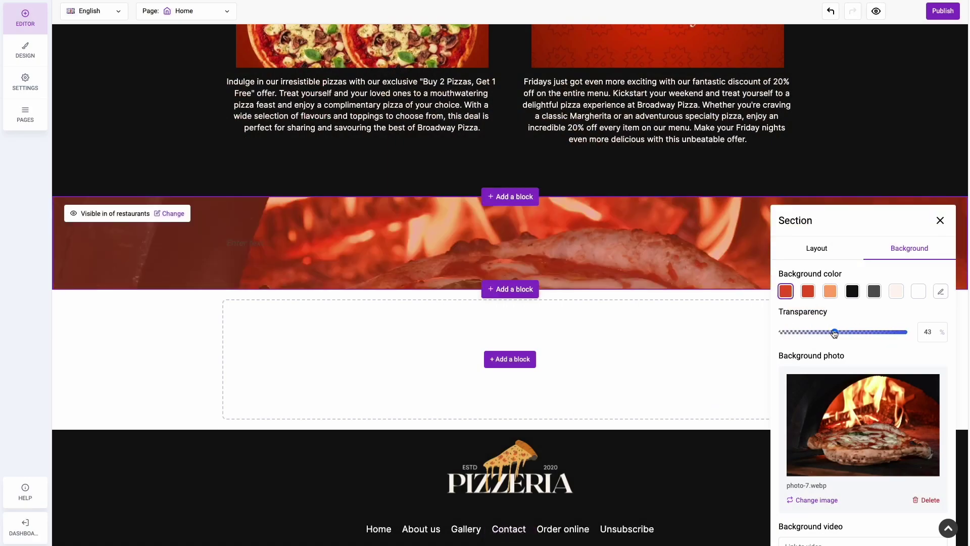
{"action": "left_click", "coordinate": [816, 248]}
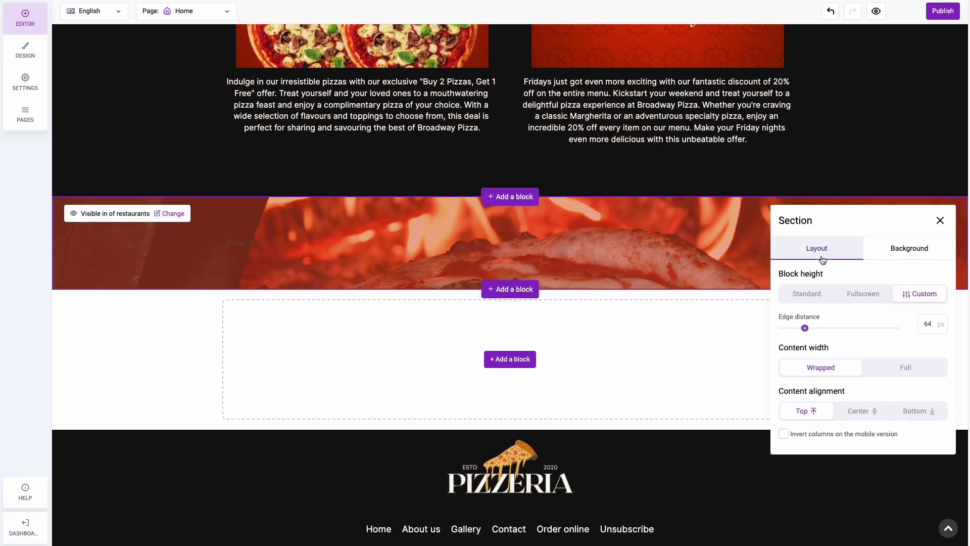
{"action": "left_click_drag", "start_coordinate": [805, 328], "coordinate": [878, 328]}
{"action": "left_click", "coordinate": [245, 307]}
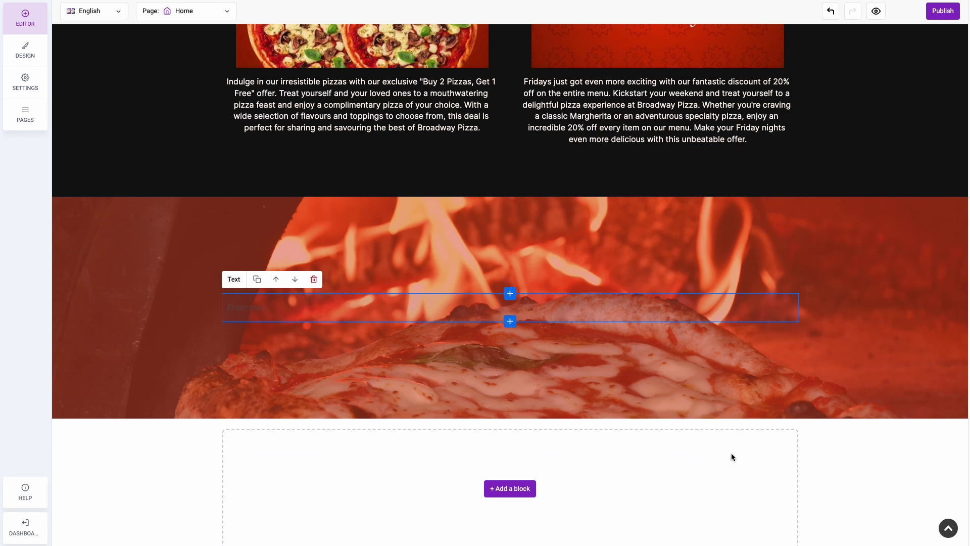
- Make 'Order Online for Convenient Delivery' a centred, off-white Heading 2
{"action": "triple_click", "coordinate": [355, 307]}
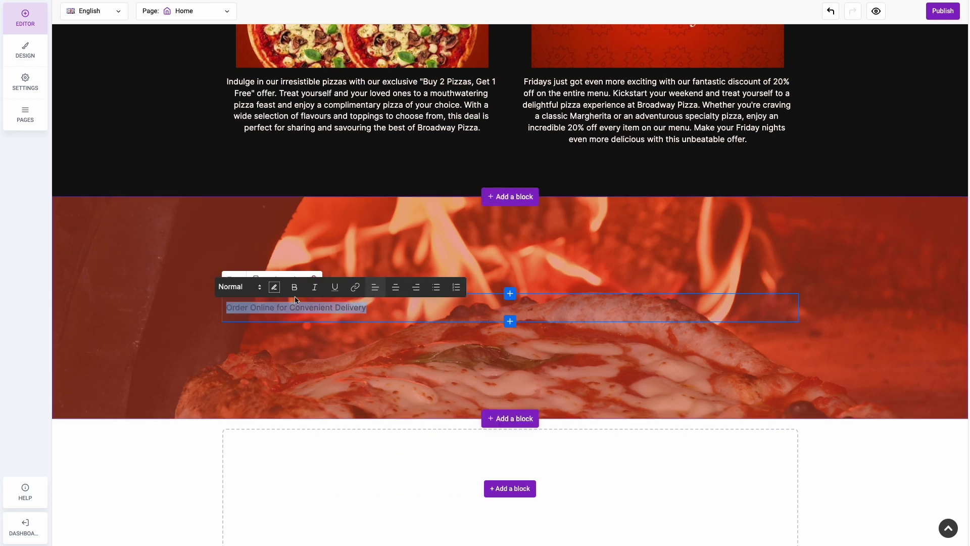
{"action": "left_click", "coordinate": [232, 284]}
{"action": "left_click", "coordinate": [255, 342]}
{"action": "left_click", "coordinate": [526, 287]}
{"action": "left_click", "coordinate": [445, 286]}
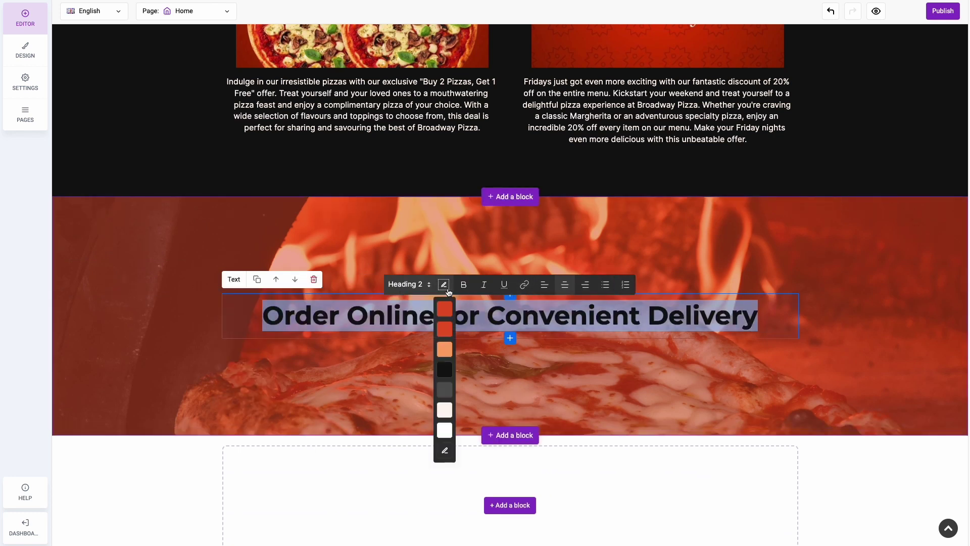
{"action": "left_click", "coordinate": [444, 410]}
{"action": "left_click", "coordinate": [716, 315]}
- Make the section's red background overlay less transparent
{"action": "left_click", "coordinate": [768, 354]}
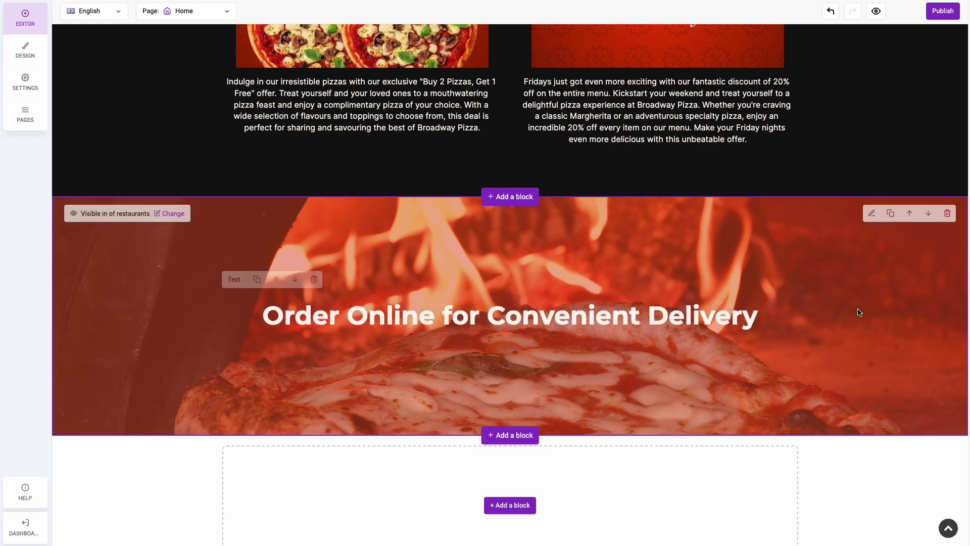
{"action": "left_click", "coordinate": [872, 220]}
{"action": "left_click", "coordinate": [910, 248]}
{"action": "left_click_drag", "start_coordinate": [845, 332], "coordinate": [875, 332]}
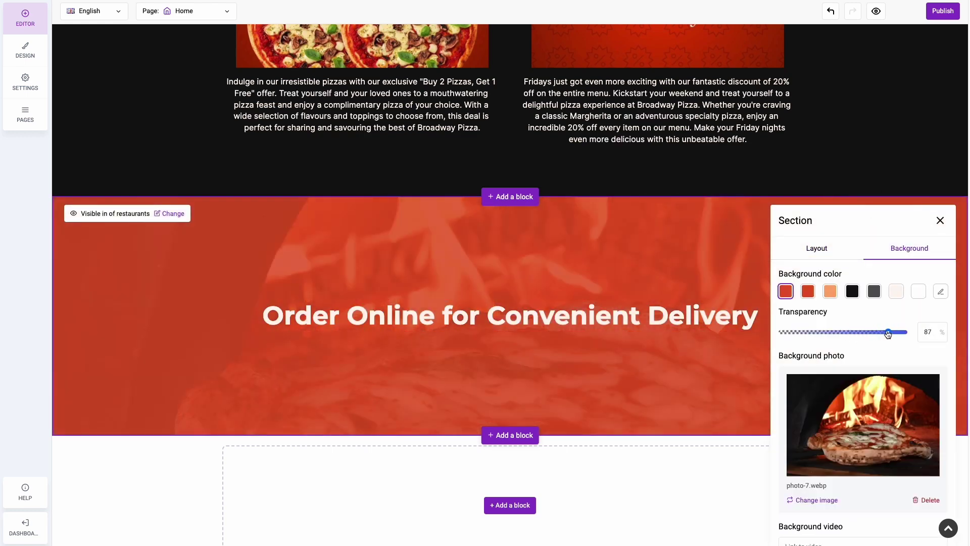
{"action": "left_click", "coordinate": [602, 373]}
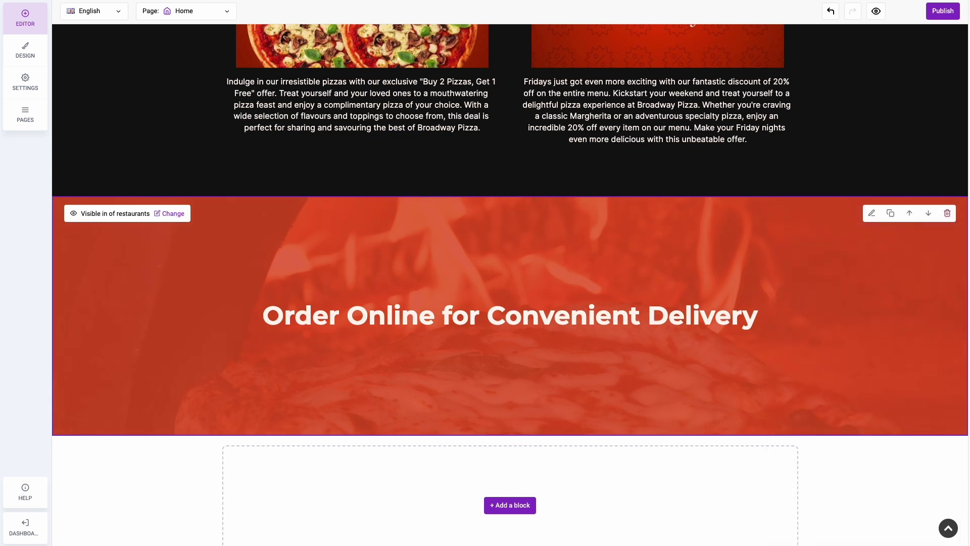
- Paste the Broadway Pizza delivery subtitle under the heading in a light colour
{"action": "left_click", "coordinate": [510, 335]}
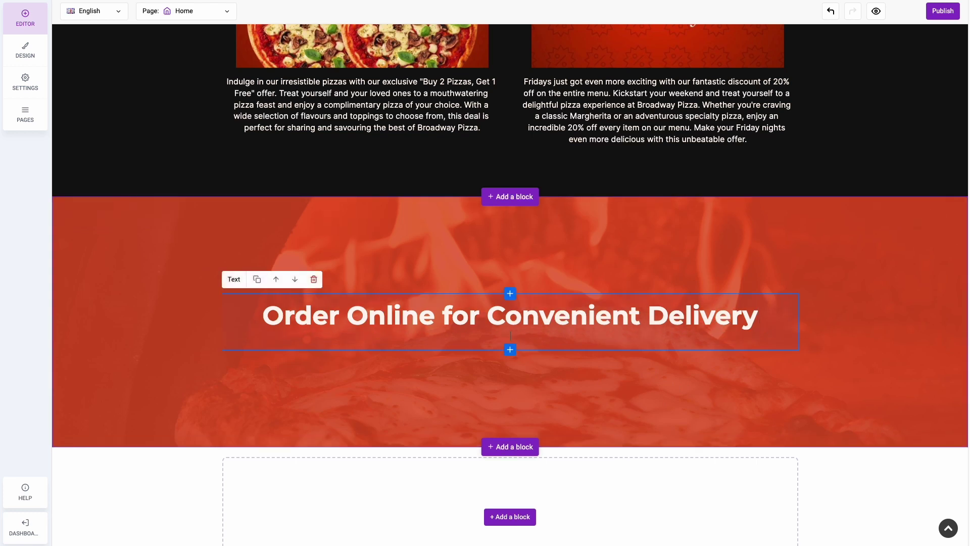
{"action": "type", "text": "Enjoy the convenience of having Broadway Pizza delivered straight to your doorstep."}
{"action": "triple_click", "coordinate": [619, 347]}
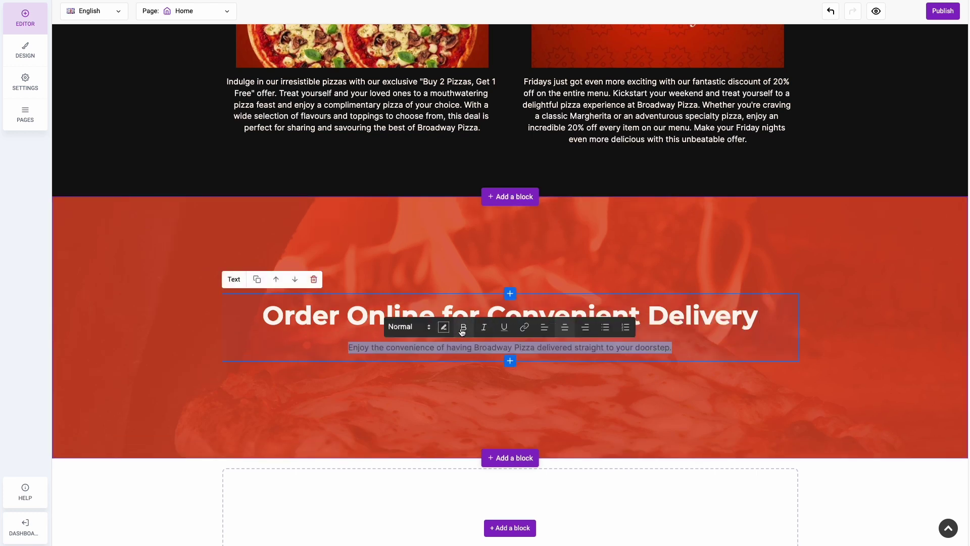
{"action": "left_click", "coordinate": [444, 327]}
{"action": "left_click", "coordinate": [445, 452]}
- Recolour both the heading and the subtitle white
{"action": "left_click_drag", "start_coordinate": [689, 347], "coordinate": [365, 322]}
{"action": "left_click", "coordinate": [444, 327]}
{"action": "left_click", "coordinate": [445, 414]}
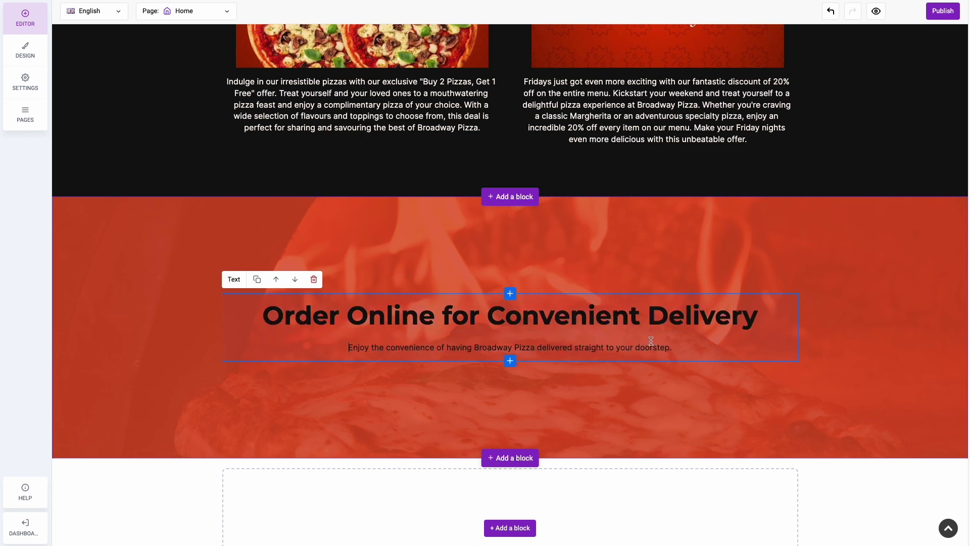
{"action": "left_click_drag", "start_coordinate": [688, 348], "coordinate": [262, 316]}
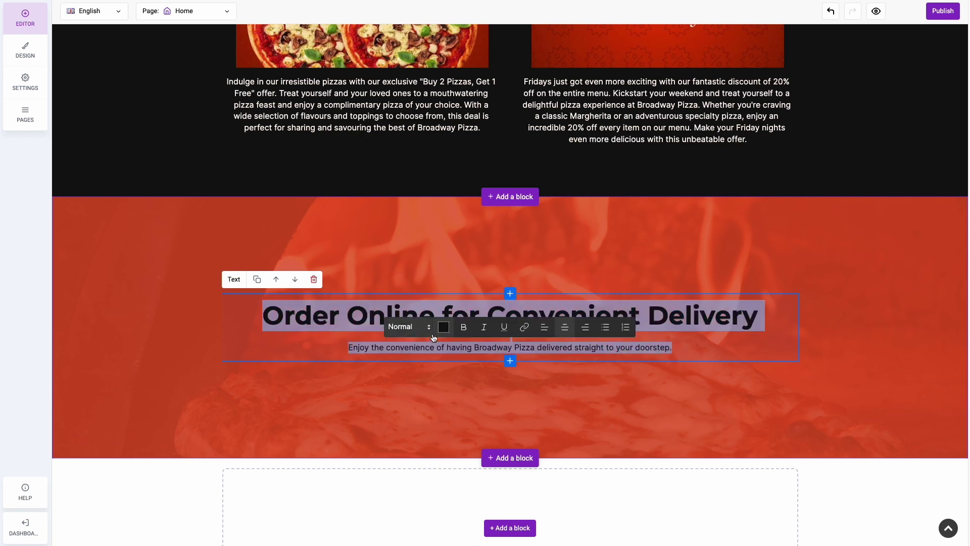
{"action": "left_click", "coordinate": [444, 327]}
{"action": "left_click", "coordinate": [444, 452]}
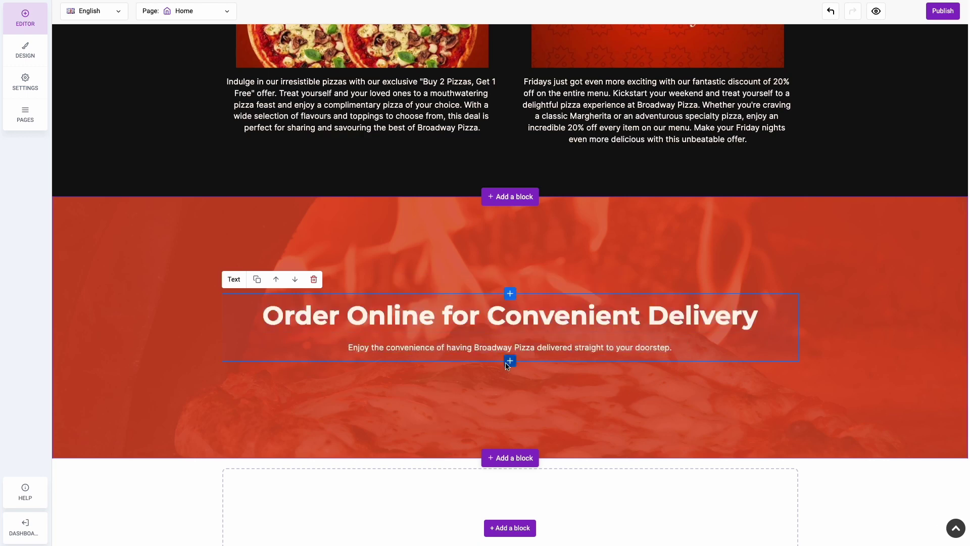
{"action": "left_click", "coordinate": [511, 361]}
- Insert an outlined button under the delivery text and set its size to Large
{"action": "left_click", "coordinate": [415, 232]}
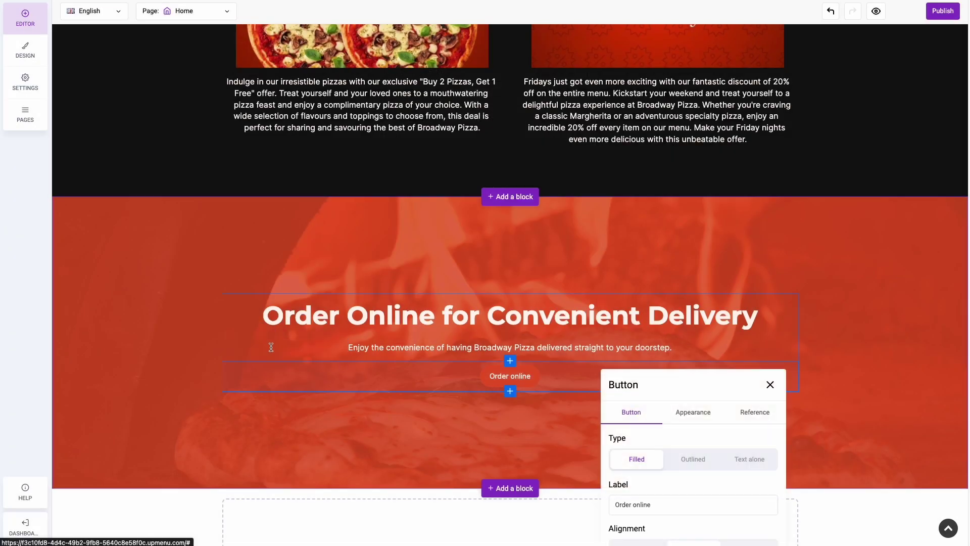
{"action": "scroll", "coordinate": [695, 374], "scroll_direction": "down", "scroll_amount": 1}
{"action": "scroll", "coordinate": [696, 404], "scroll_direction": "down", "scroll_amount": 1}
{"action": "left_click", "coordinate": [693, 305]}
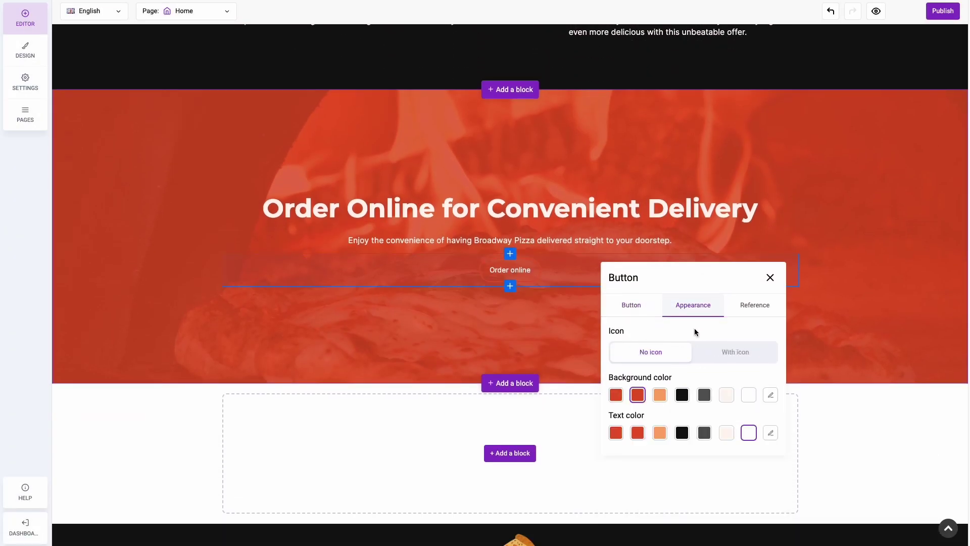
{"action": "left_click", "coordinate": [649, 311]}
{"action": "left_click", "coordinate": [752, 491]}
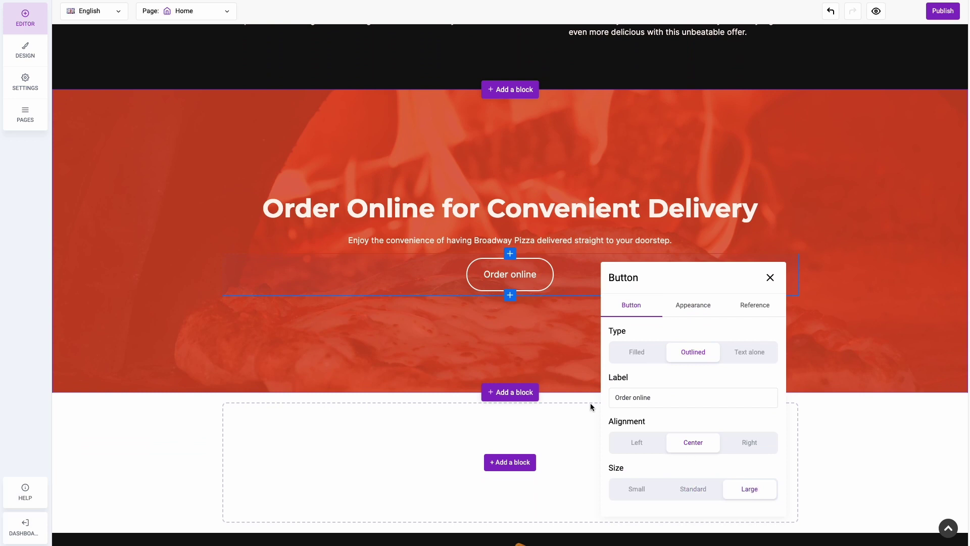
- Label the button 'Order Online Now' and publish the site
{"action": "left_click", "coordinate": [635, 401]}
{"action": "key", "text": "BackSpace"}
{"action": "type", "text": "Online"}
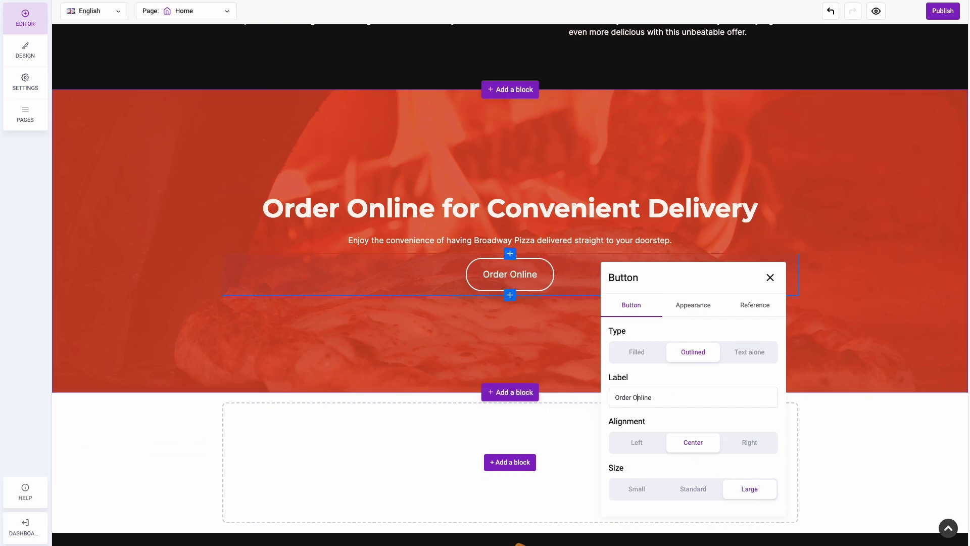
{"action": "type", "text": " Now"}
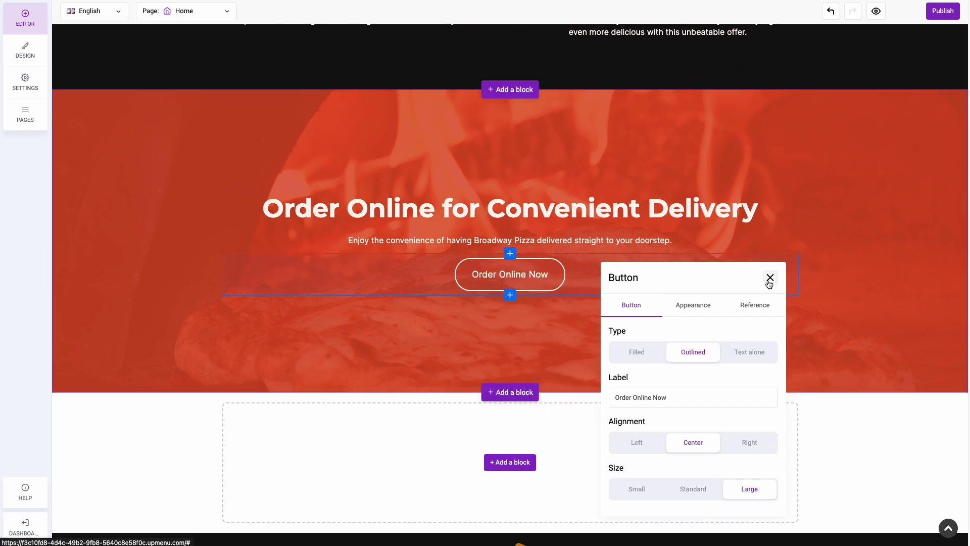
{"action": "left_click", "coordinate": [771, 278]}
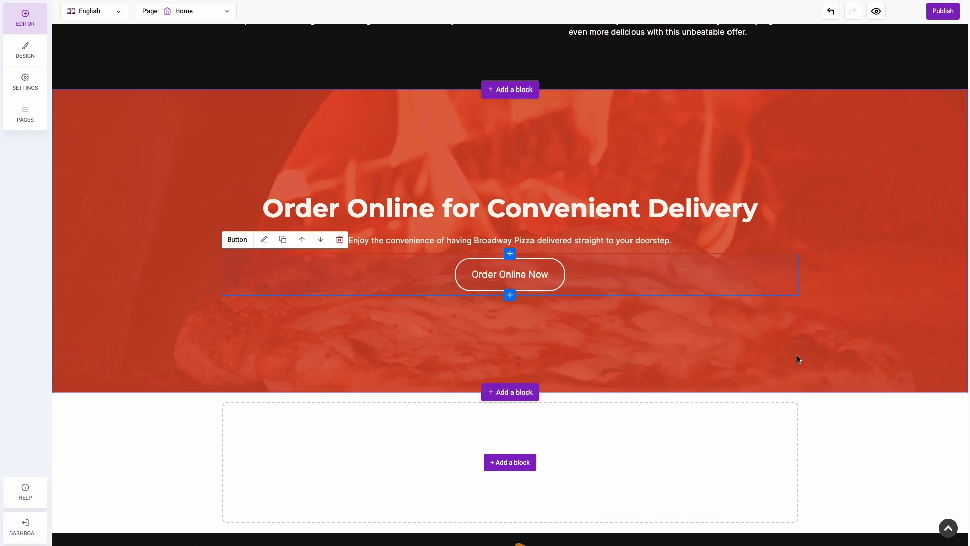
{"action": "left_click", "coordinate": [942, 16]}
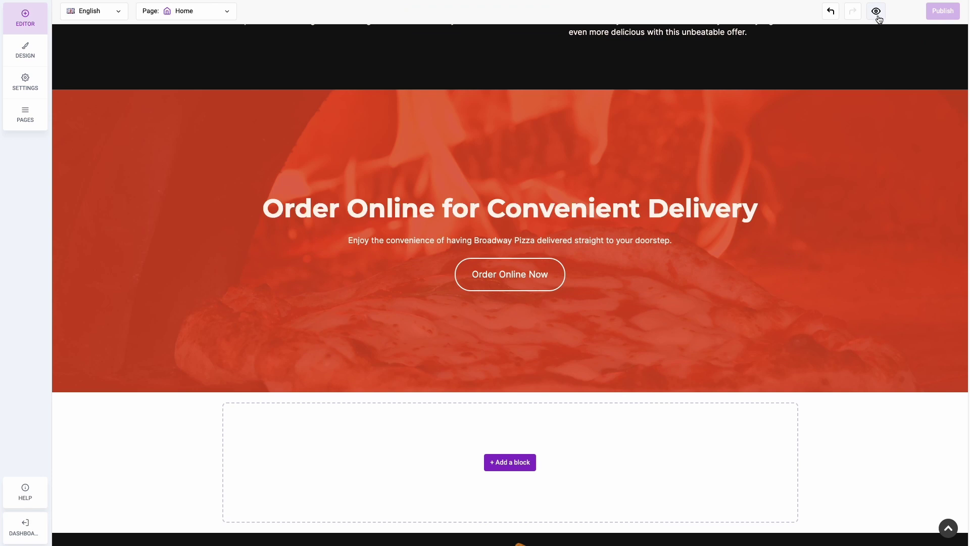
{"action": "left_click", "coordinate": [878, 12]}
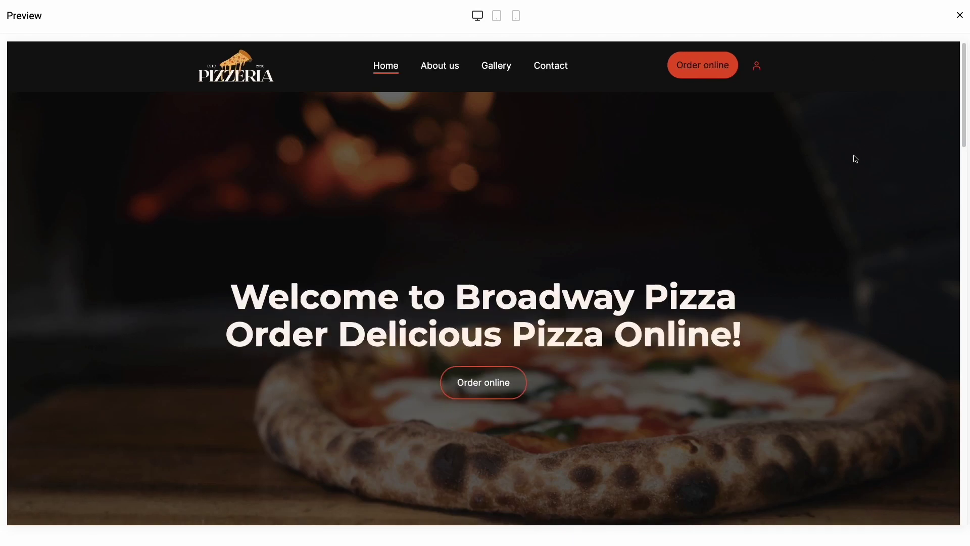
{"action": "scroll", "coordinate": [854, 158], "scroll_direction": "down", "scroll_amount": 5}
{"action": "scroll", "coordinate": [855, 159], "scroll_direction": "down", "scroll_amount": 5}
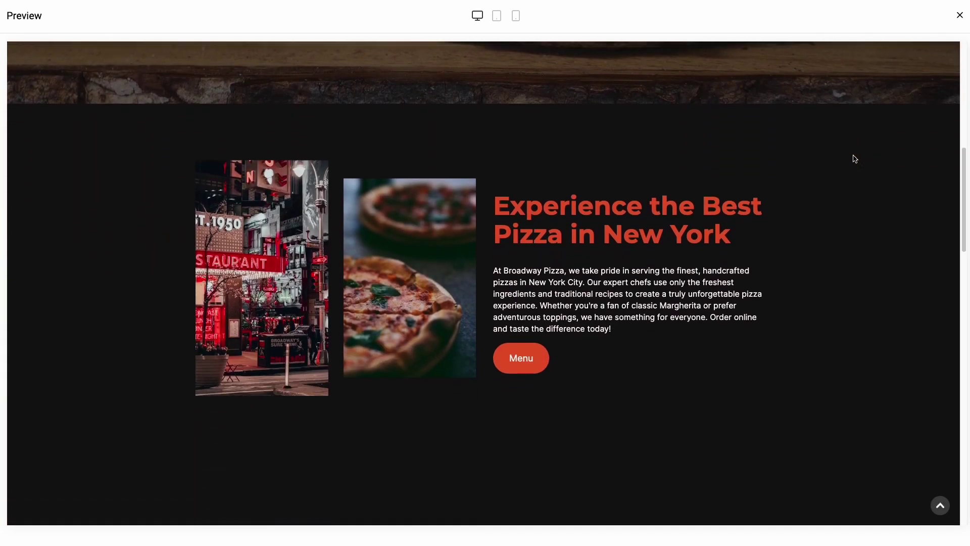
{"action": "scroll", "coordinate": [854, 159], "scroll_direction": "down", "scroll_amount": 7}
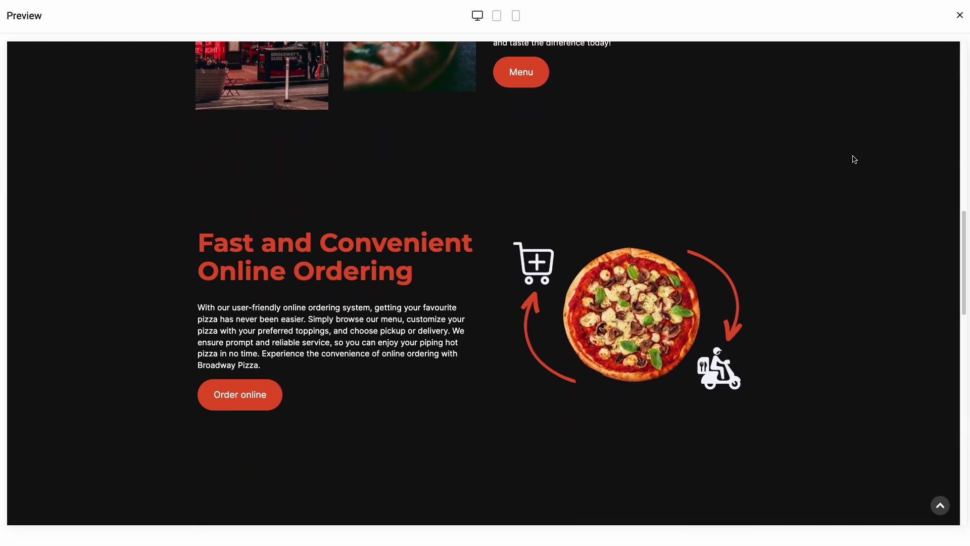
{"action": "scroll", "coordinate": [854, 160], "scroll_direction": "down", "scroll_amount": 10}
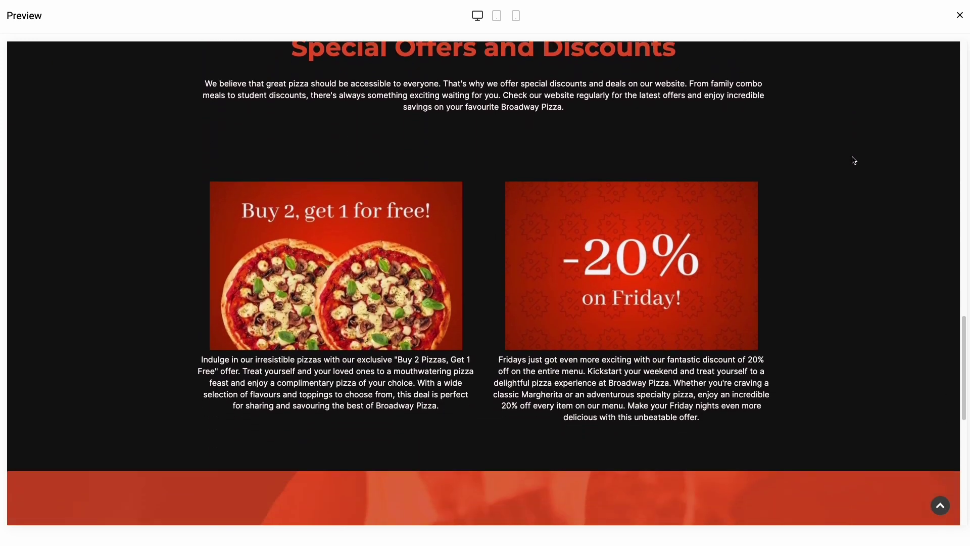
{"action": "scroll", "coordinate": [854, 160], "scroll_direction": "down", "scroll_amount": 4}
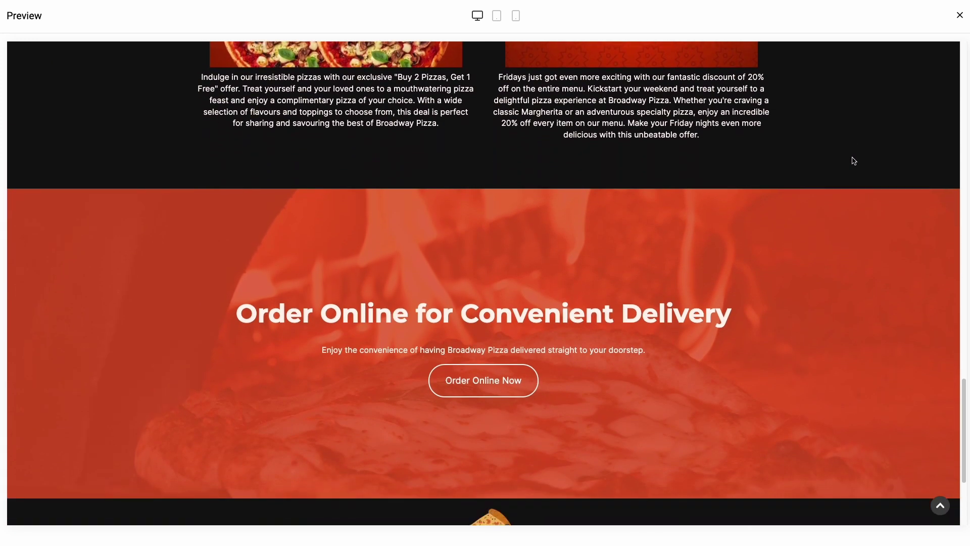
{"action": "scroll", "coordinate": [855, 161], "scroll_direction": "down", "scroll_amount": 4}
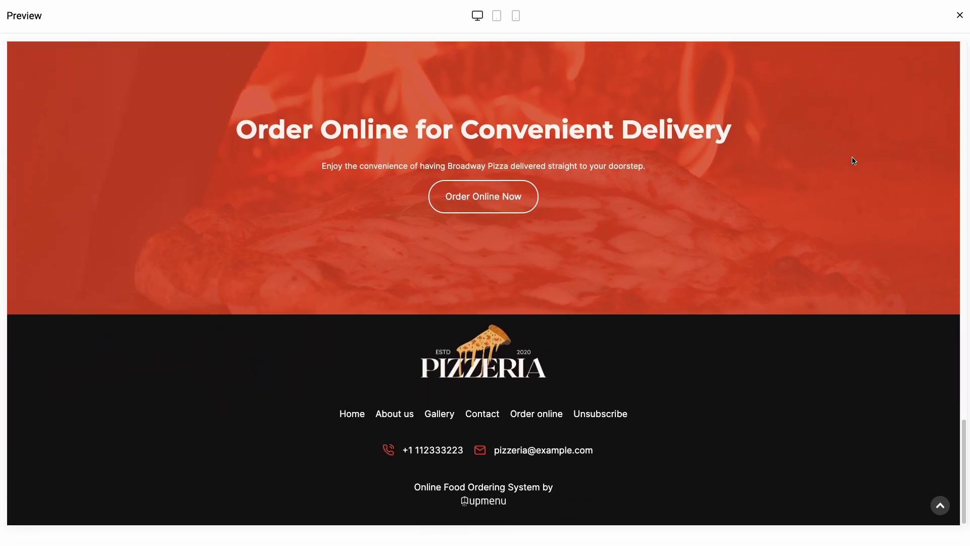
{"action": "scroll", "coordinate": [854, 161], "scroll_direction": "up", "scroll_amount": 20}
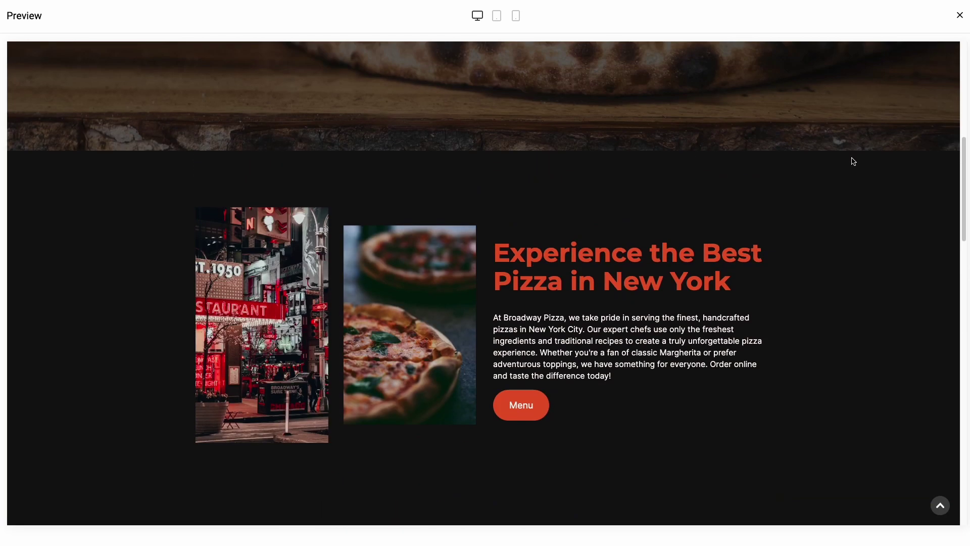
{"action": "scroll", "coordinate": [854, 161], "scroll_direction": "up", "scroll_amount": 8}
{"action": "left_click", "coordinate": [494, 19]}
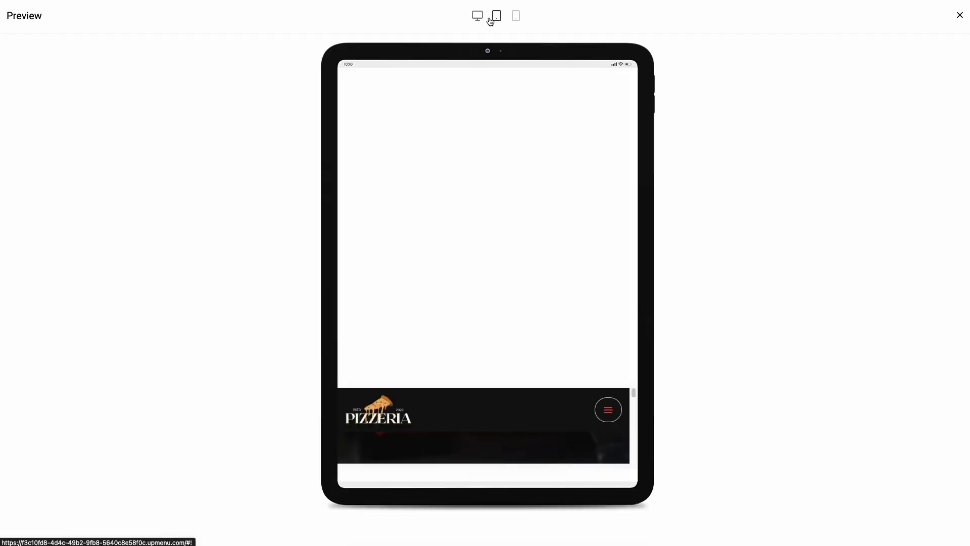
{"action": "left_click", "coordinate": [515, 18]}
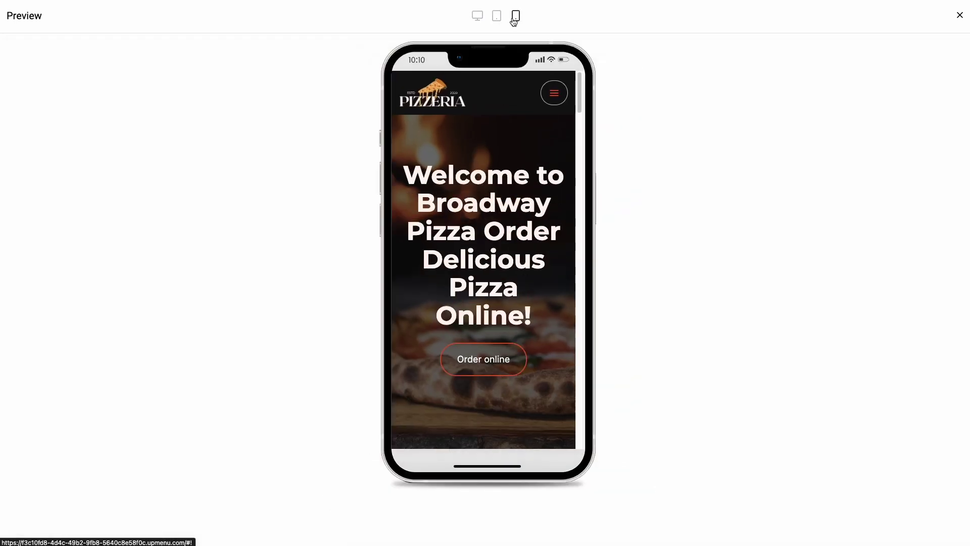
{"action": "scroll", "coordinate": [506, 175], "scroll_direction": "down", "scroll_amount": 5}
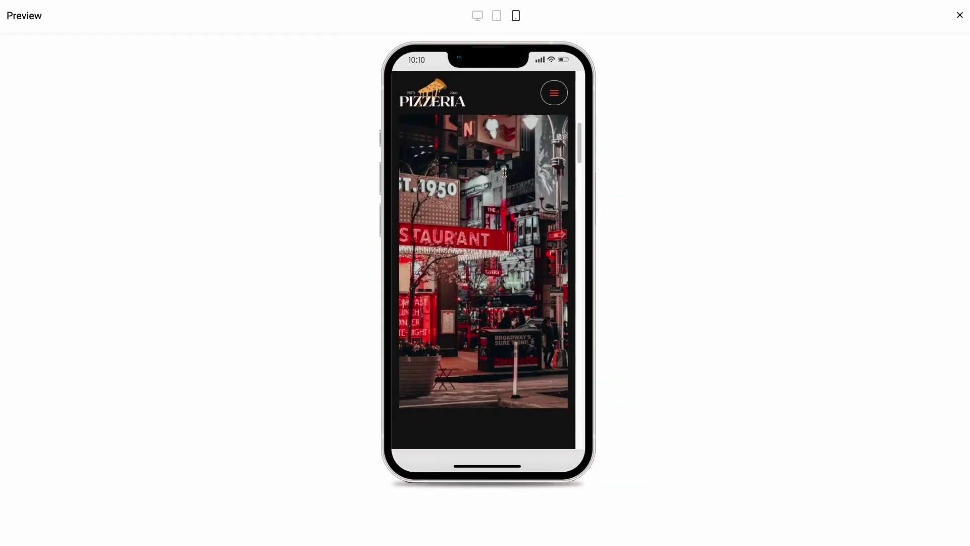
{"action": "scroll", "coordinate": [505, 176], "scroll_direction": "down", "scroll_amount": 8}
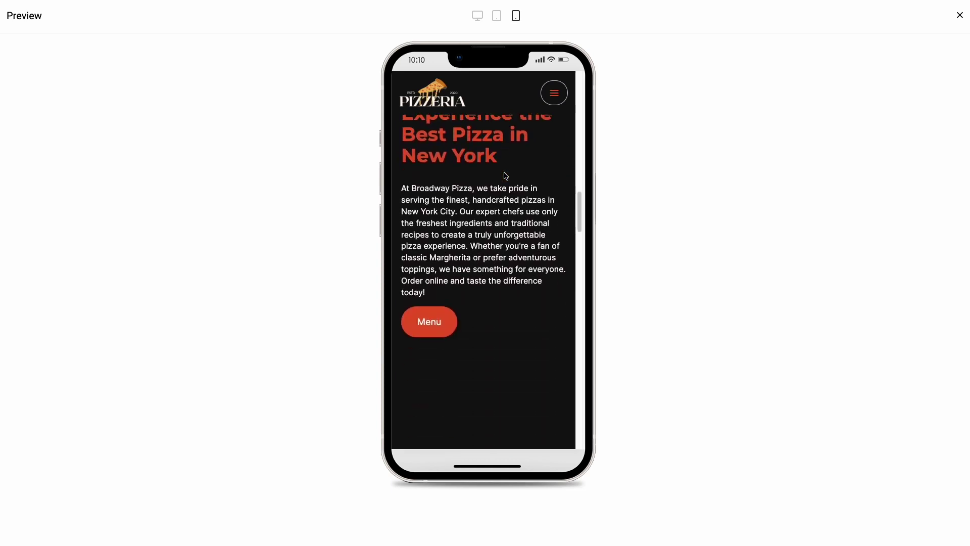
{"action": "scroll", "coordinate": [506, 175], "scroll_direction": "up", "scroll_amount": 12}
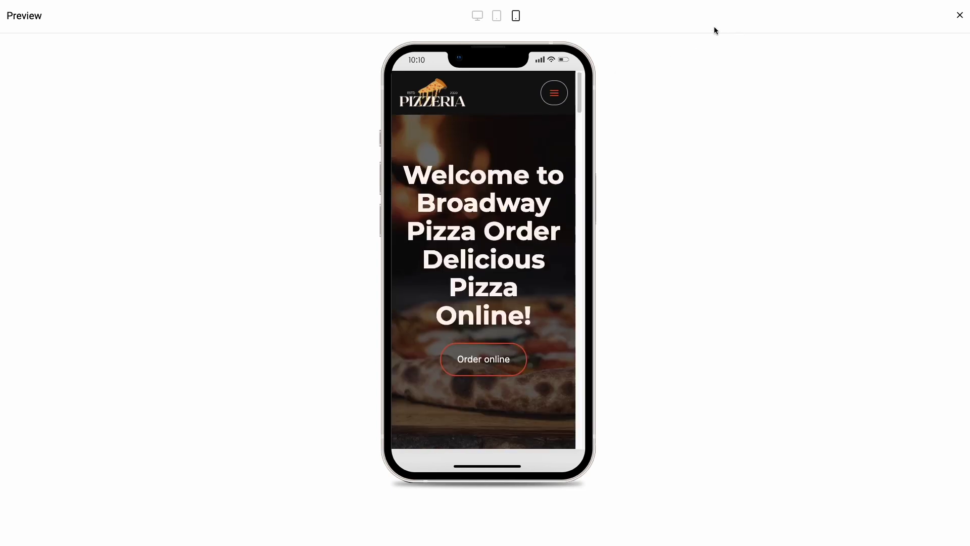
{"action": "left_click", "coordinate": [477, 15]}
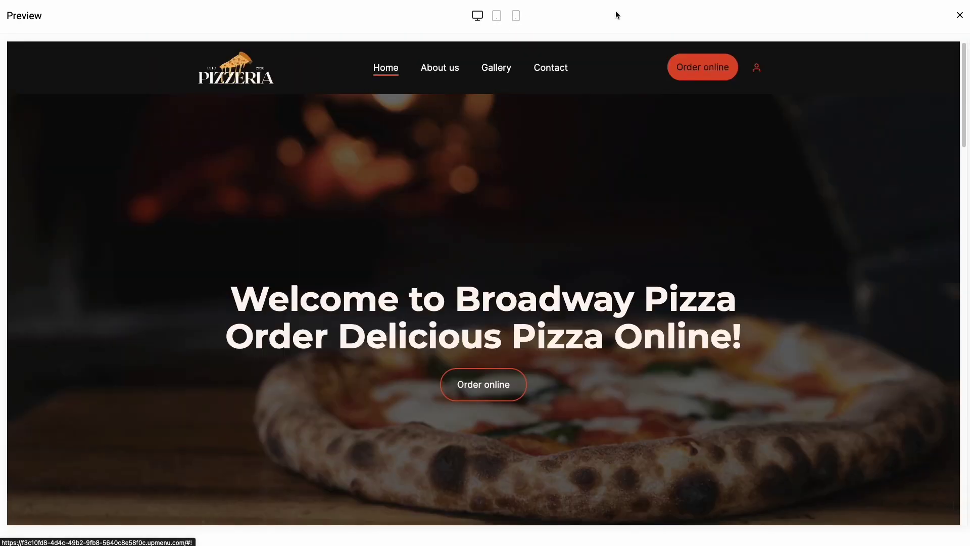
{"action": "left_click", "coordinate": [960, 16]}
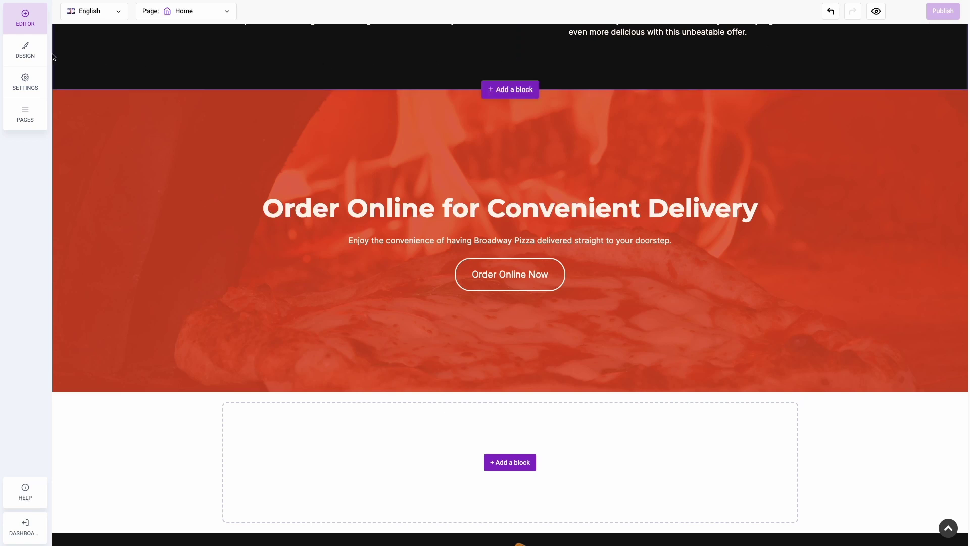
- Delete the Gallery page from the site's pages list
{"action": "left_click", "coordinate": [18, 120]}
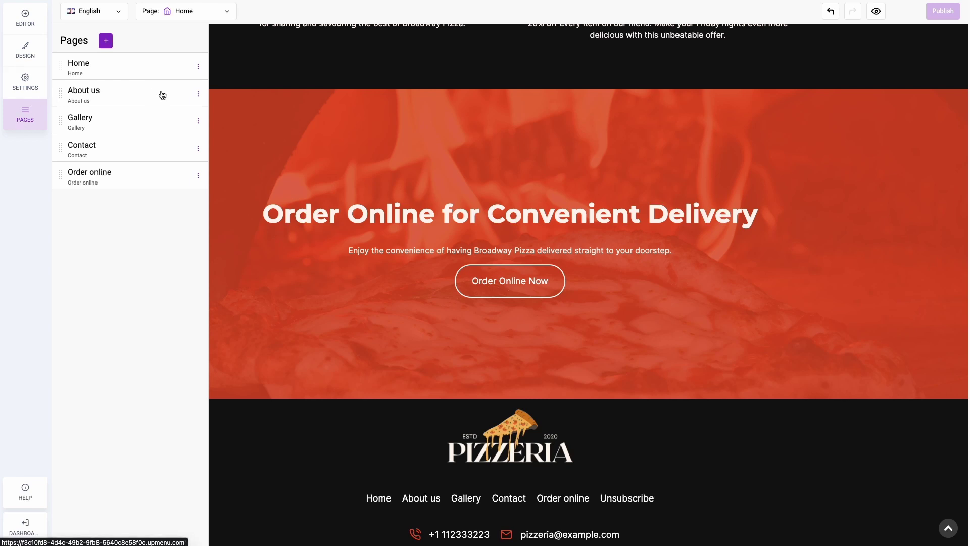
{"action": "left_click", "coordinate": [200, 122]}
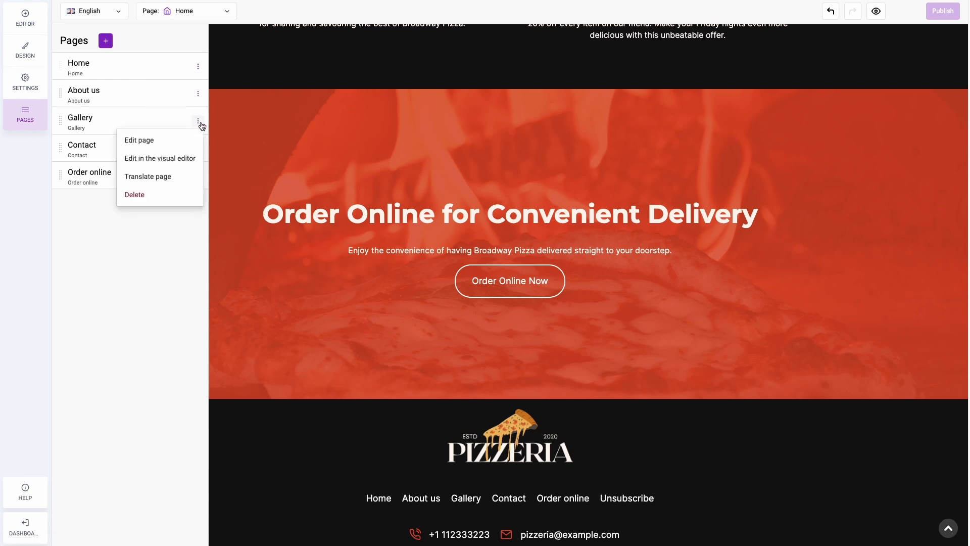
{"action": "left_click", "coordinate": [135, 195]}
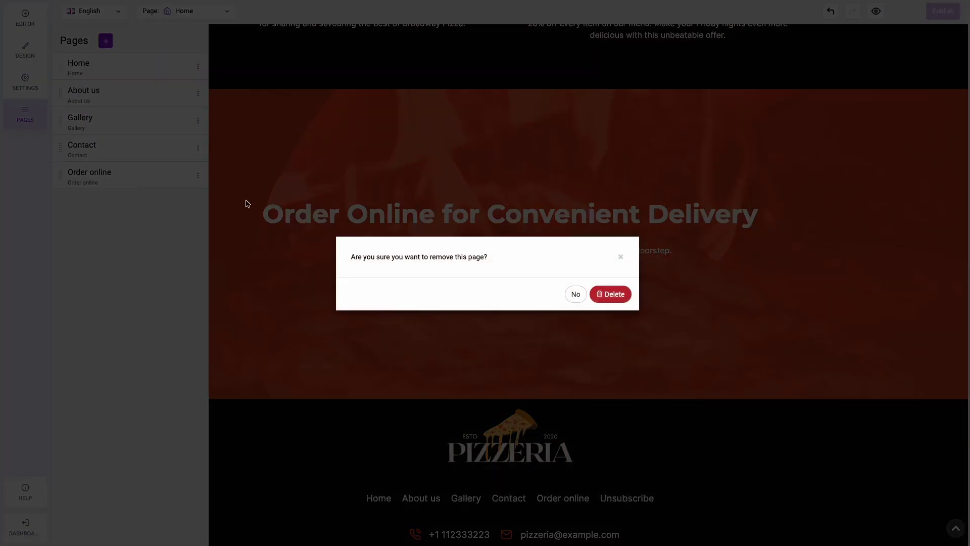
{"action": "left_click", "coordinate": [610, 295]}
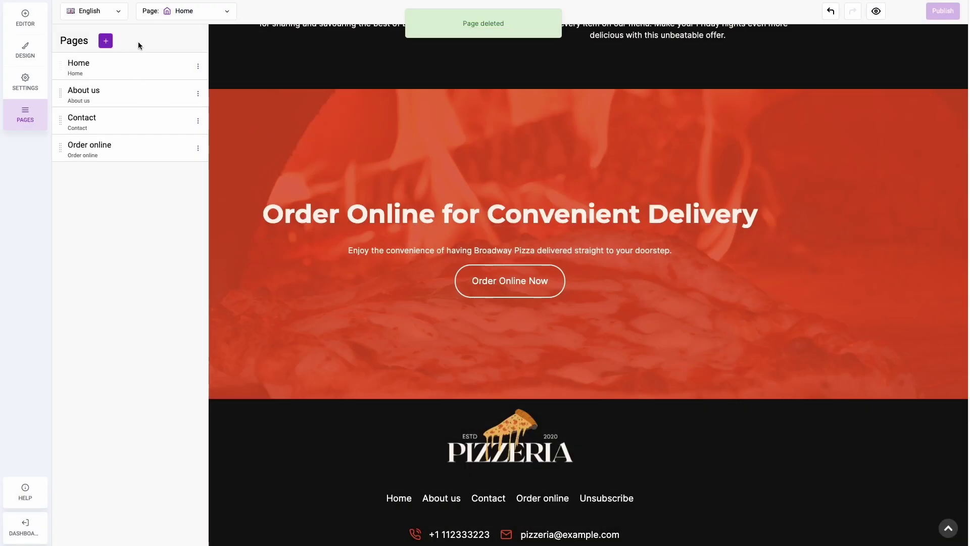
{"action": "left_click", "coordinate": [171, 12]}
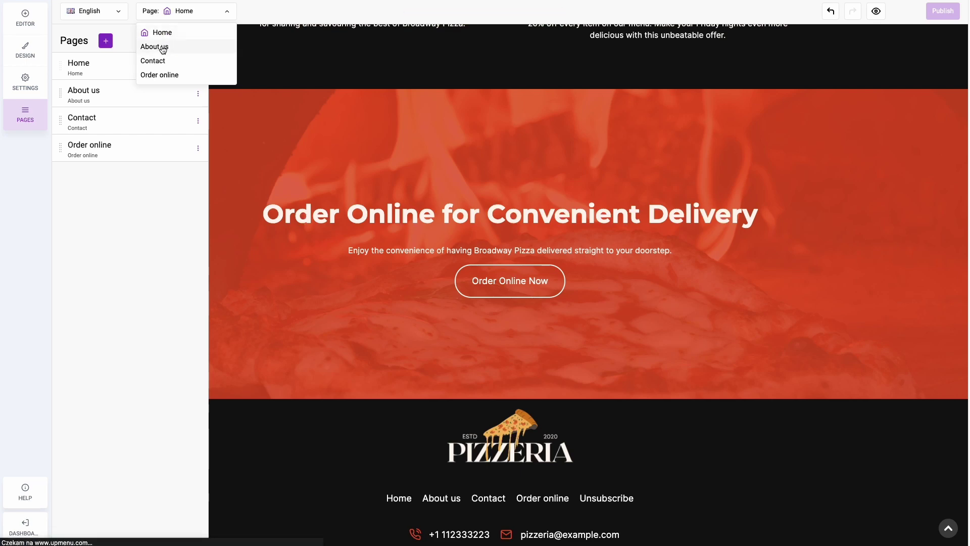
- On the About us page, delete the tacos section and the lunch section
{"action": "left_click", "coordinate": [163, 47]}
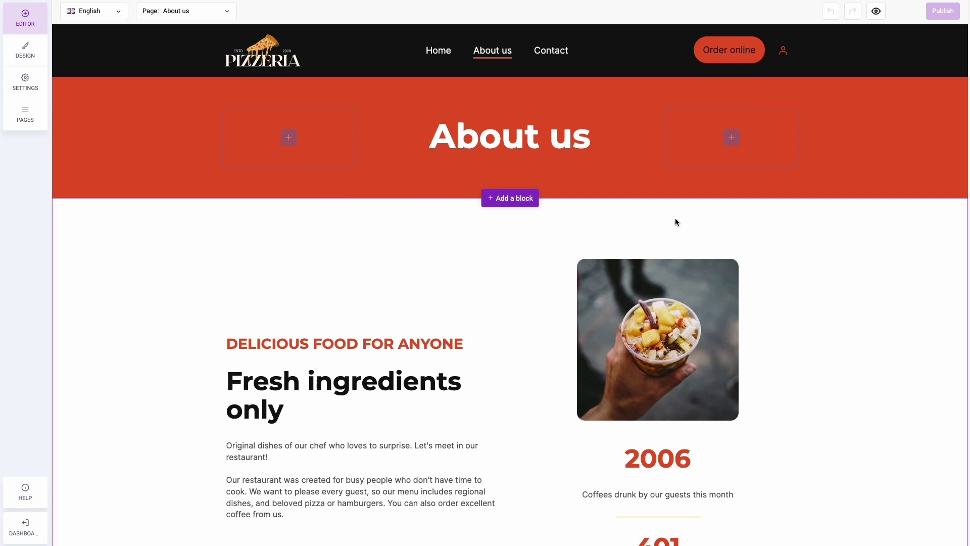
{"action": "left_click", "coordinate": [946, 214]}
{"action": "key", "text": "Return"}
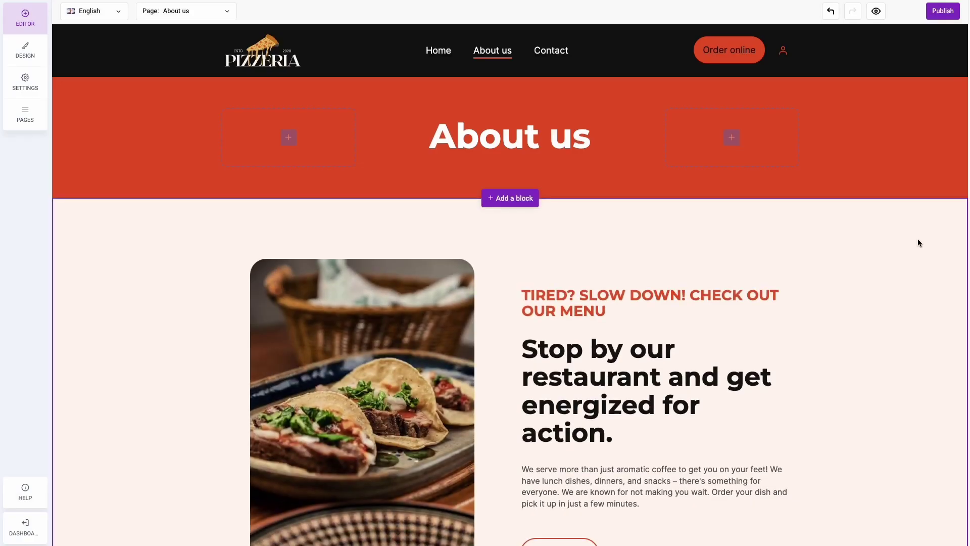
{"action": "left_click", "coordinate": [948, 197]}
{"action": "key", "text": "Return"}
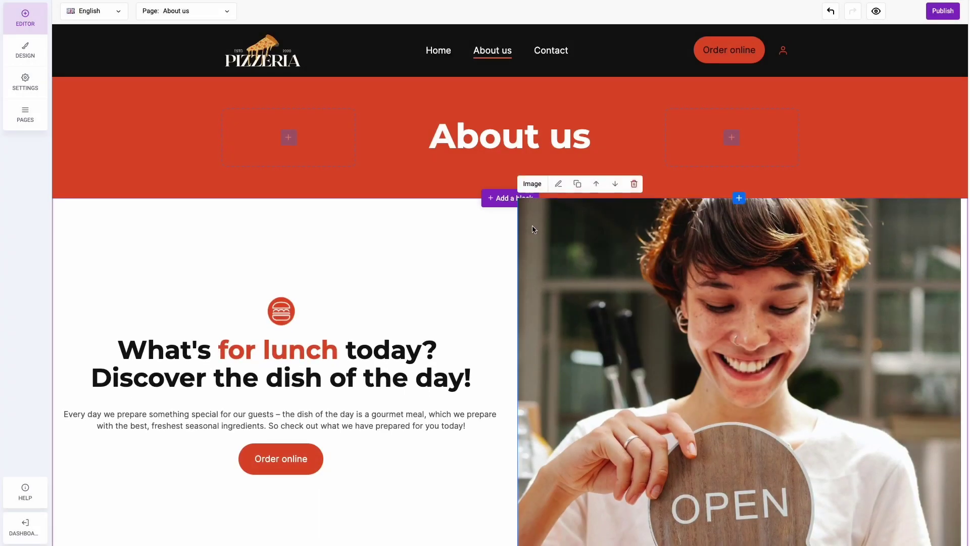
{"action": "left_click", "coordinate": [949, 214]}
{"action": "left_click", "coordinate": [611, 293]}
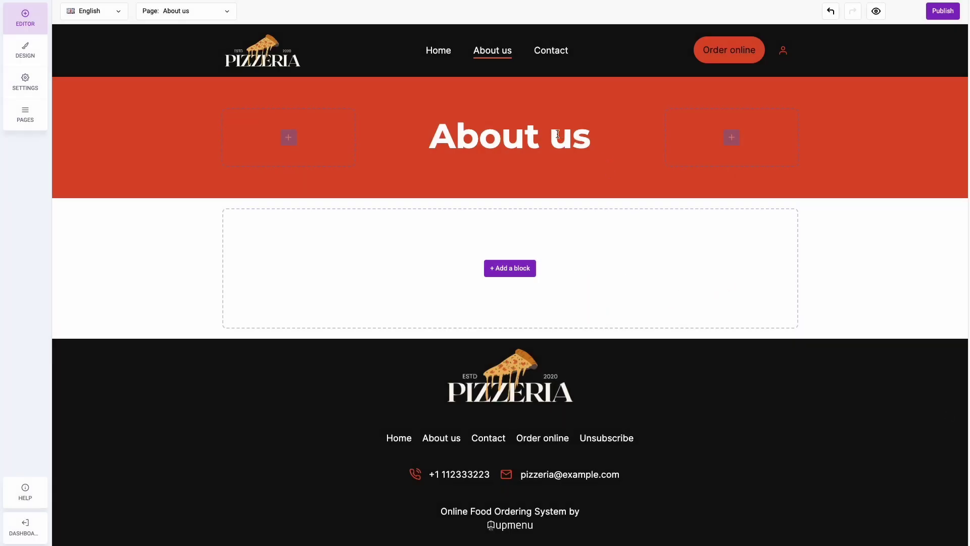
{"action": "left_click", "coordinate": [511, 163]}
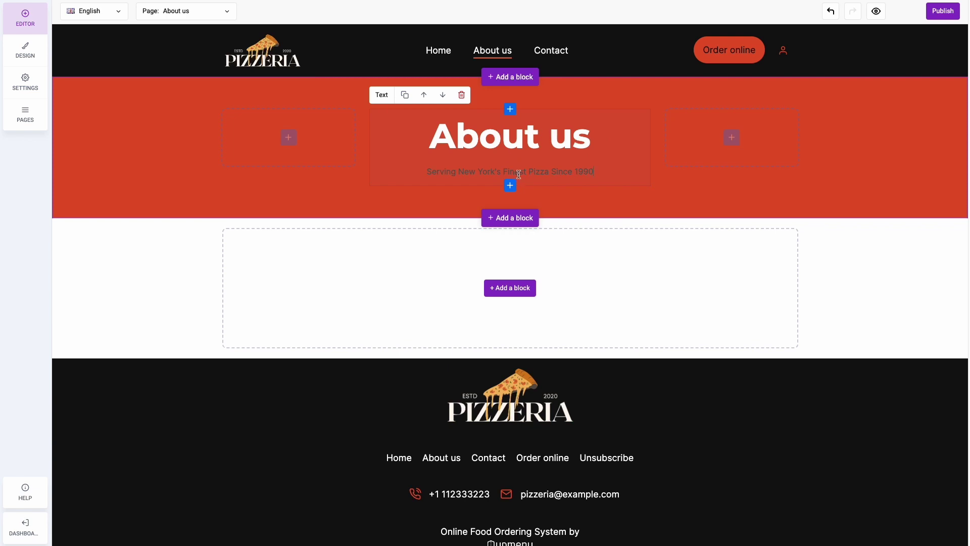
- Make the About us header subtitle white
{"action": "triple_click", "coordinate": [519, 175]}
{"action": "left_click", "coordinate": [443, 151]}
{"action": "left_click", "coordinate": [441, 268]}
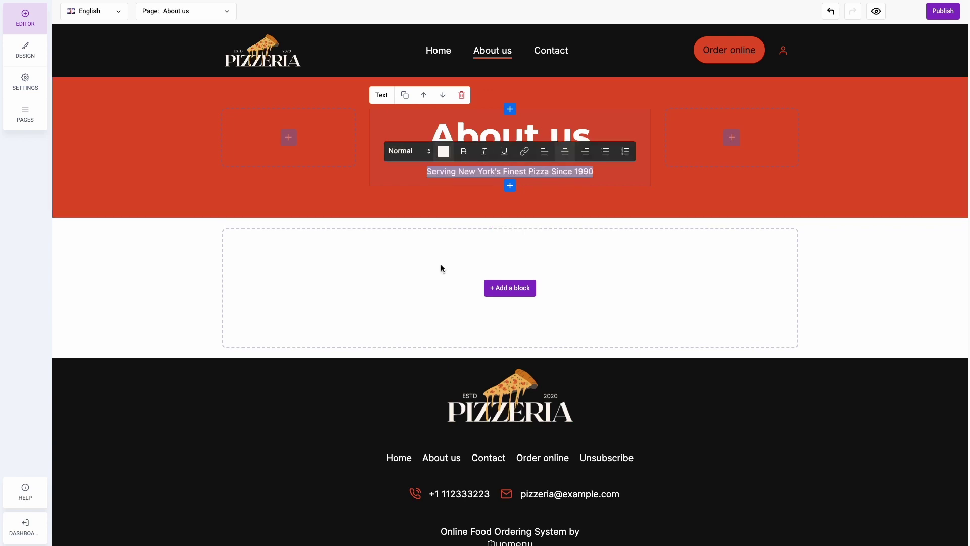
{"action": "left_click", "coordinate": [442, 267]}
- Add a 1/2 + 1/2 section with a black background below the header
{"action": "left_click", "coordinate": [513, 288]}
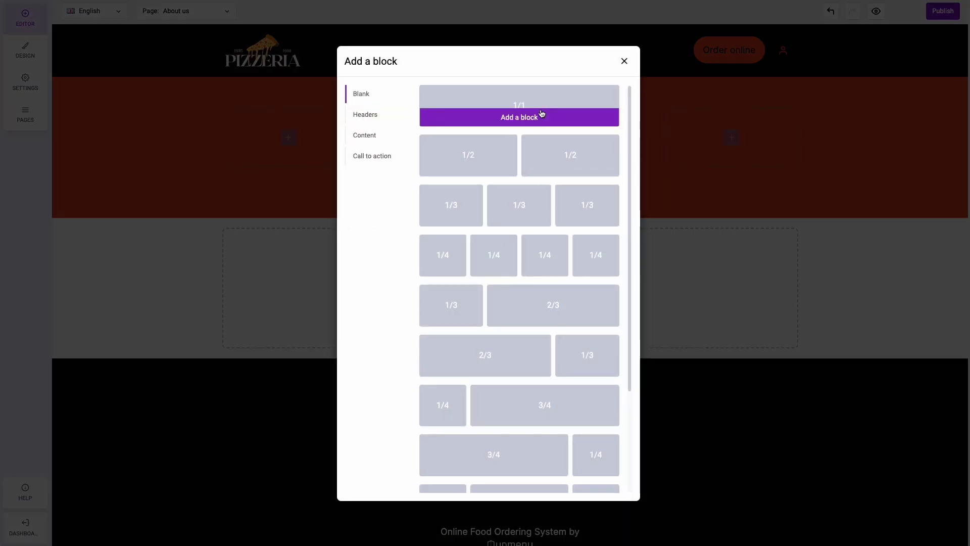
{"action": "left_click", "coordinate": [478, 172]}
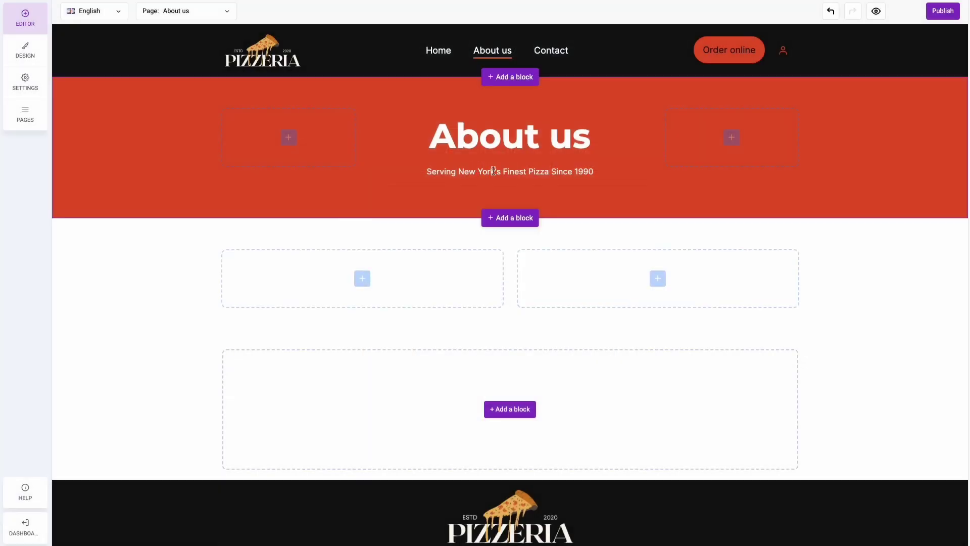
{"action": "left_click", "coordinate": [877, 234]}
{"action": "left_click", "coordinate": [893, 269]}
{"action": "left_click", "coordinate": [853, 314]}
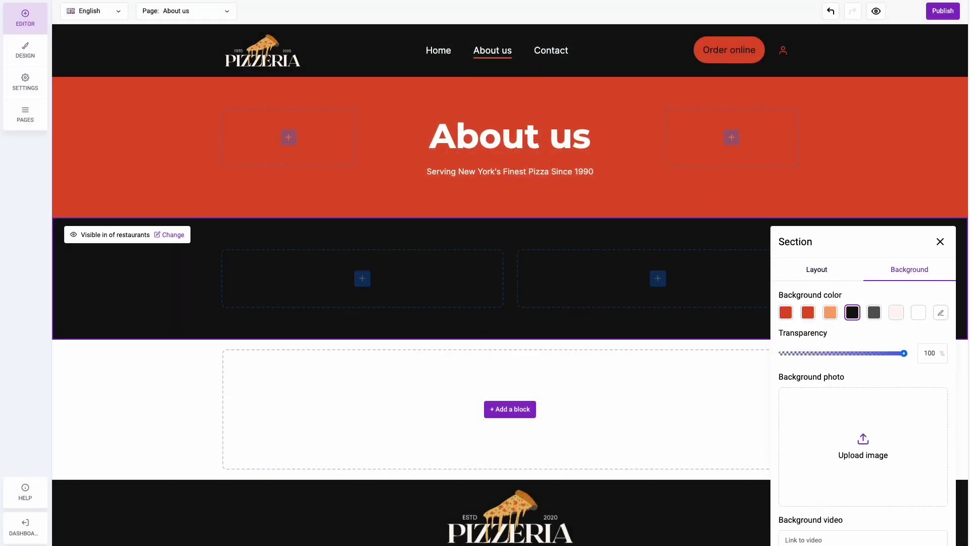
{"action": "left_click", "coordinate": [362, 278]}
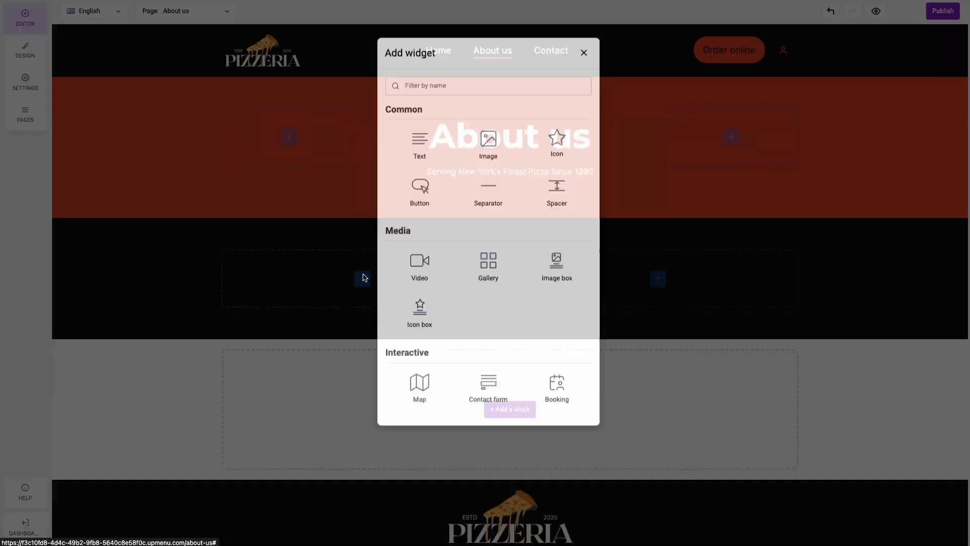
- Add a text block in the left column and make 'Our Story' a red Heading 2
{"action": "left_click", "coordinate": [414, 167]}
{"action": "triple_click", "coordinate": [307, 270]}
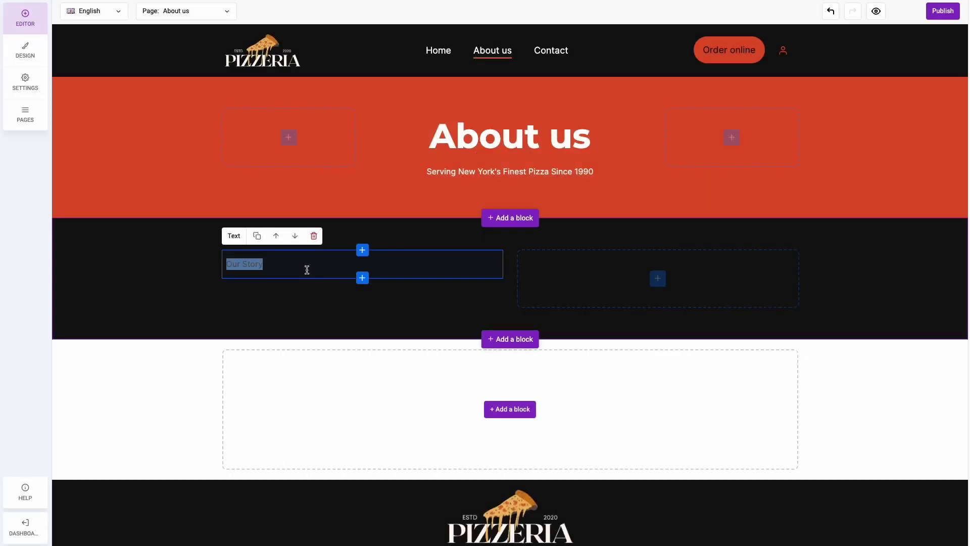
{"action": "left_click", "coordinate": [238, 241]}
{"action": "left_click", "coordinate": [243, 303]}
{"action": "left_click", "coordinate": [274, 241]}
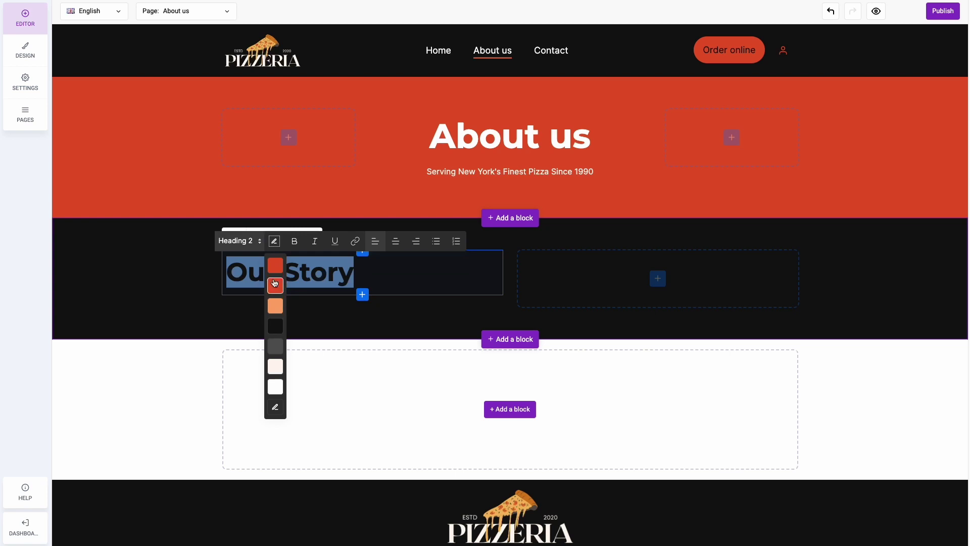
{"action": "left_click", "coordinate": [275, 283]}
- Paste the story paragraph below the heading and colour it white
{"action": "left_click", "coordinate": [369, 273]}
{"action": "key", "text": "Return"}
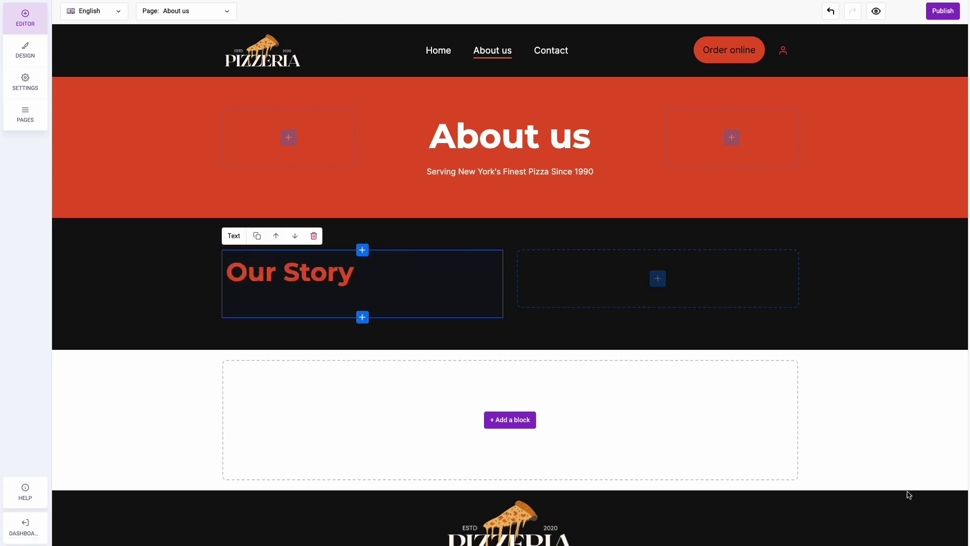
{"action": "type", "text": "Established in 1990, Broadway Pizza has been delighting New Yorkers with exceptional pizza for over three decades. What began as a small family-owned pizzeria has grown into an iconic destination for pizza lovers. We remain dedicated to preserving our traditions while constantly innovating to satisfy the evolving tastes of our customers."}
{"action": "left_click_drag", "start_coordinate": [489, 348], "coordinate": [227, 303]}
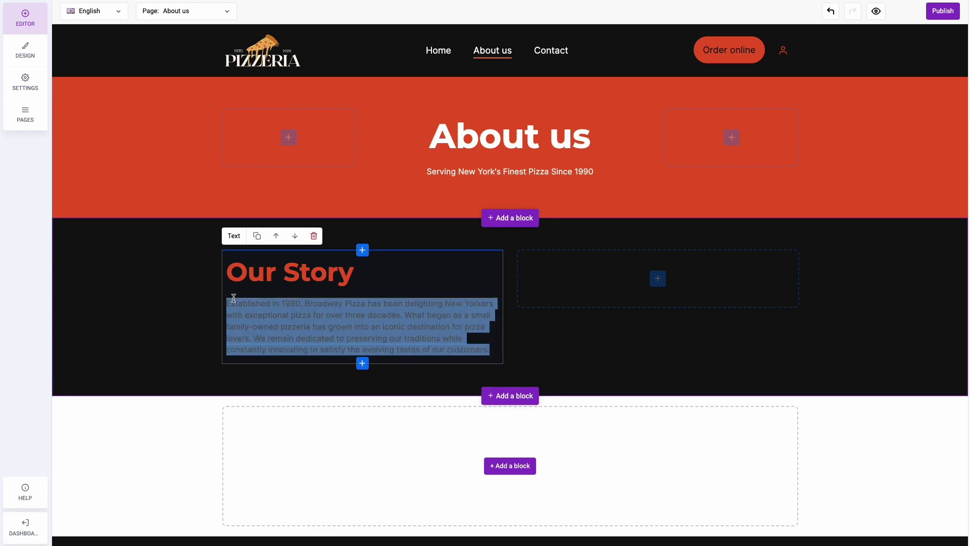
{"action": "left_click", "coordinate": [294, 283]}
{"action": "left_click", "coordinate": [295, 408]}
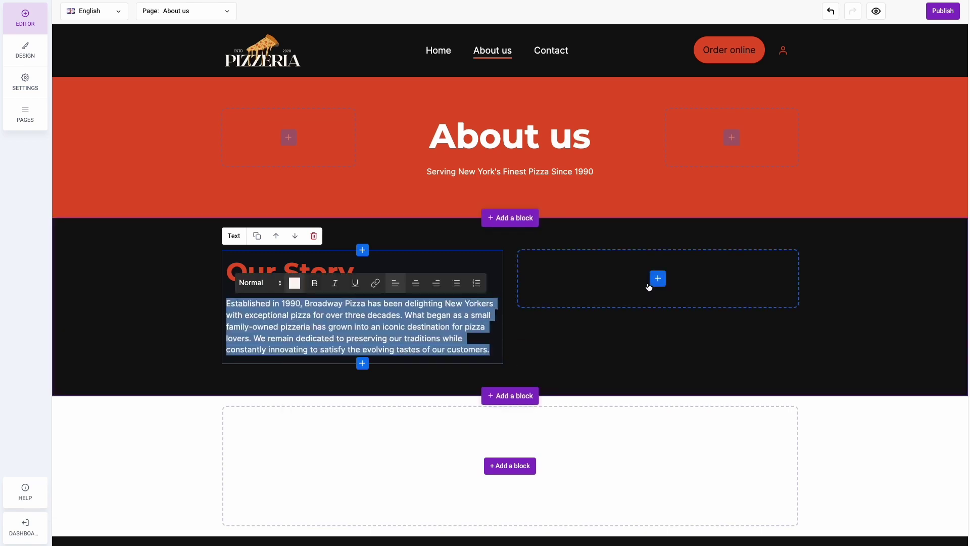
- Add an image block in the right column with the enlarged dough-kneading photo
{"action": "left_click", "coordinate": [658, 279]}
{"action": "left_click", "coordinate": [487, 187]}
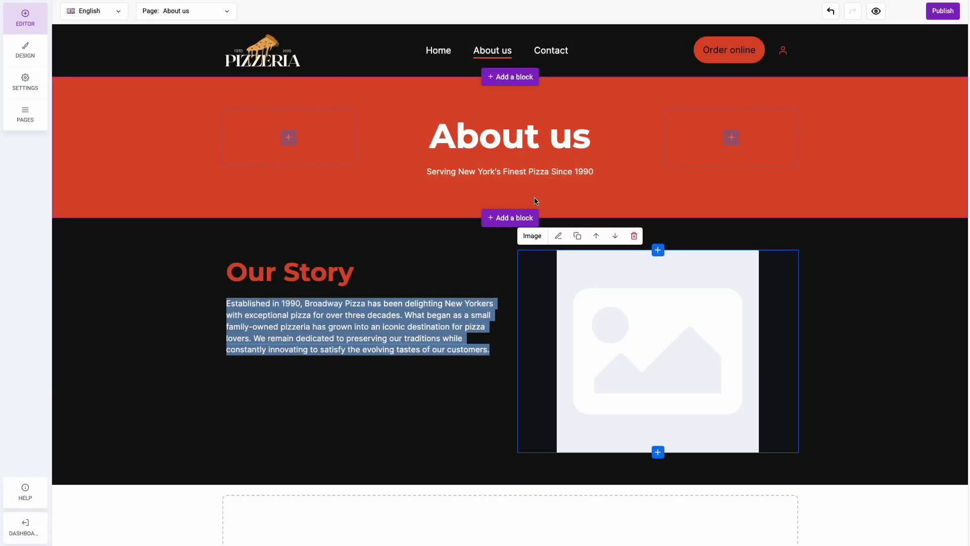
{"action": "left_click", "coordinate": [558, 235]}
{"action": "left_click", "coordinate": [654, 347]}
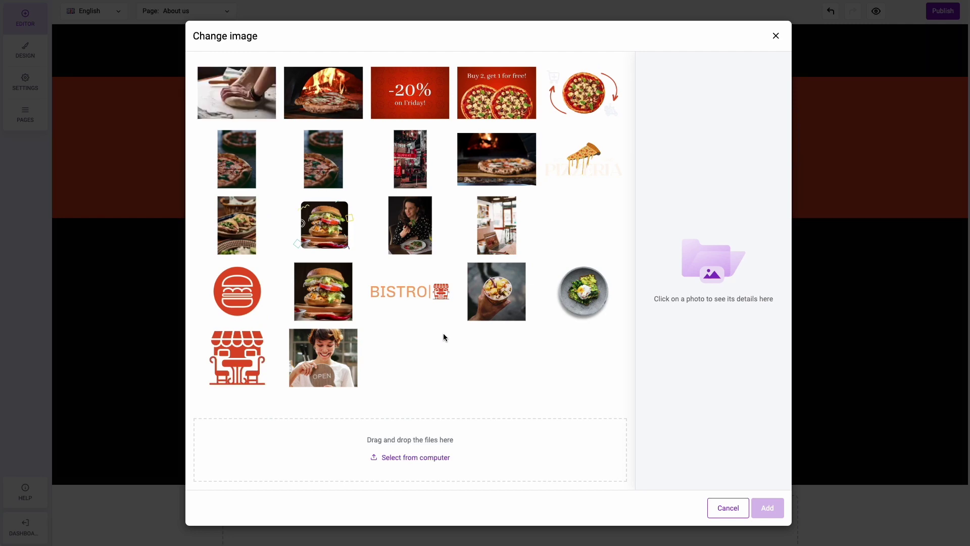
{"action": "left_click", "coordinate": [764, 507]}
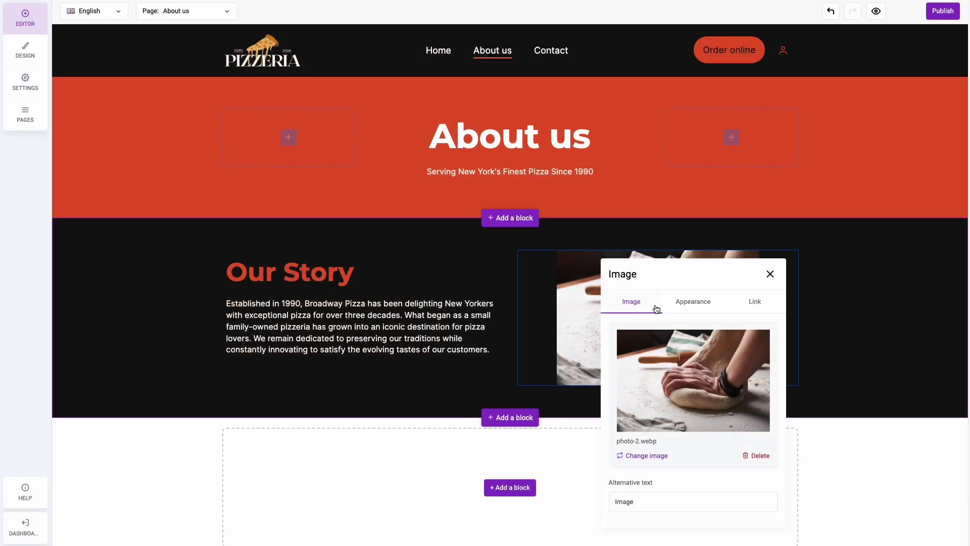
{"action": "left_click", "coordinate": [693, 301]}
{"action": "left_click_drag", "start_coordinate": [695, 390], "coordinate": [759, 390]}
- Vertically centre the Our Story section and give it a taller custom height
{"action": "left_click", "coordinate": [864, 304]}
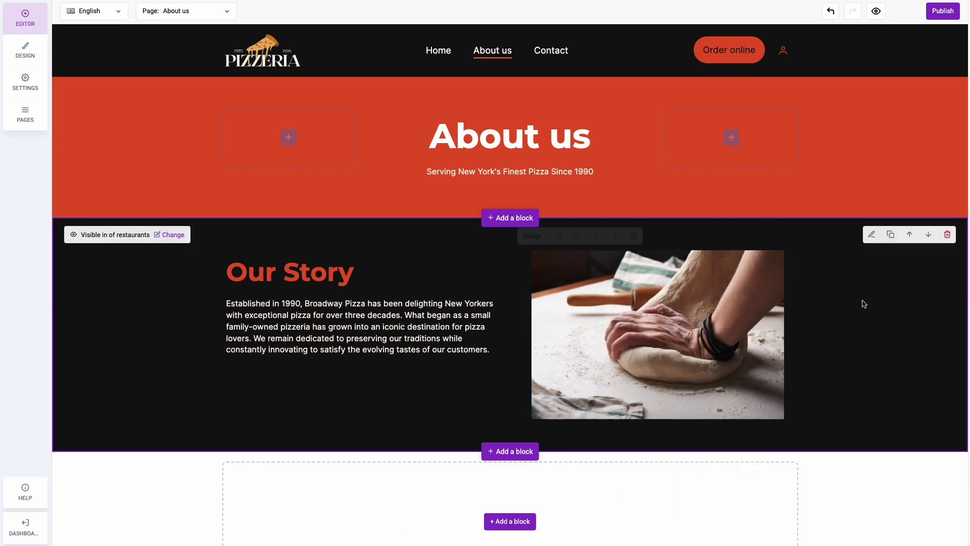
{"action": "left_click", "coordinate": [871, 234]}
{"action": "left_click", "coordinate": [858, 401]}
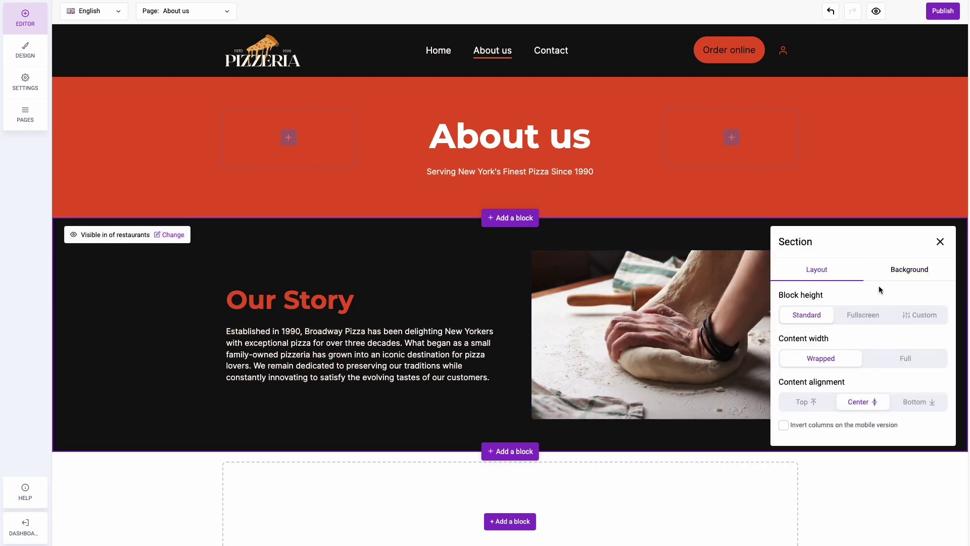
{"action": "left_click", "coordinate": [920, 315]}
{"action": "left_click_drag", "start_coordinate": [788, 347], "coordinate": [832, 352]}
{"action": "left_click", "coordinate": [177, 336]}
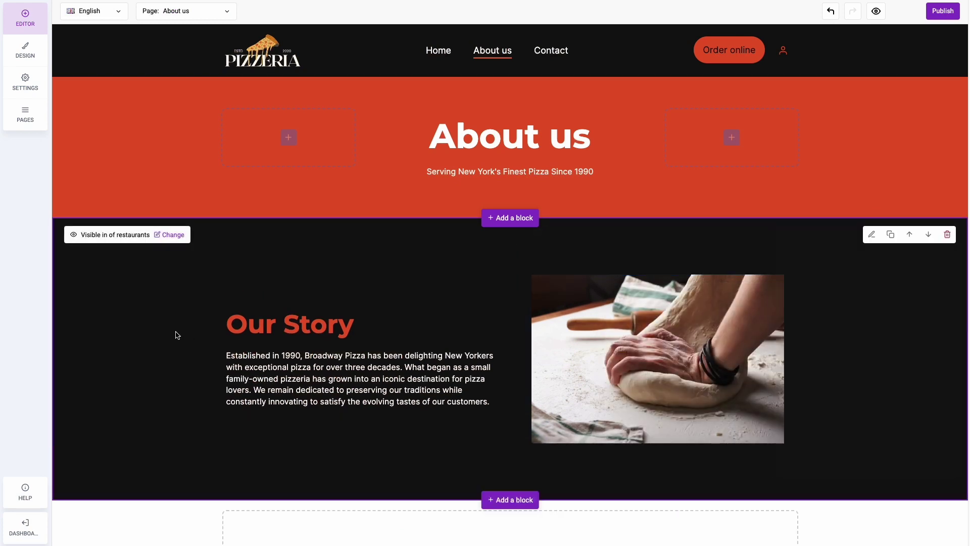
{"action": "scroll", "coordinate": [424, 303], "scroll_direction": "down", "scroll_amount": 4}
- Add a three-column block below Our Story with a black background
{"action": "left_click", "coordinate": [510, 299]}
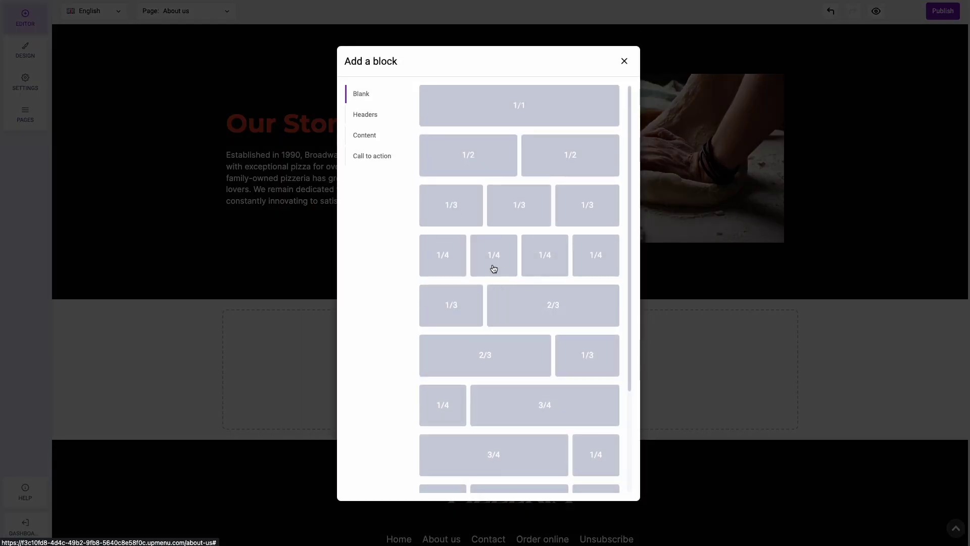
{"action": "scroll", "coordinate": [463, 316], "scroll_direction": "down", "scroll_amount": 3}
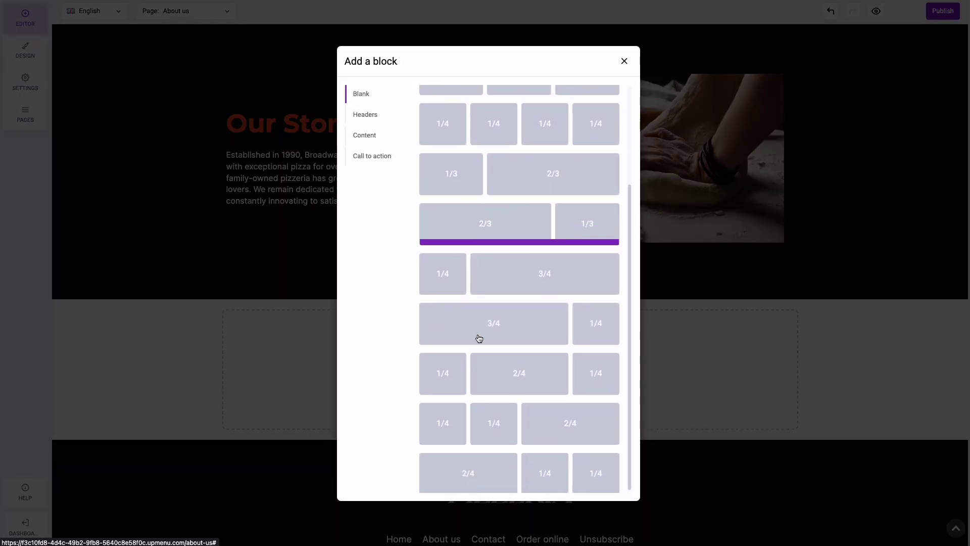
{"action": "left_click", "coordinate": [500, 485]}
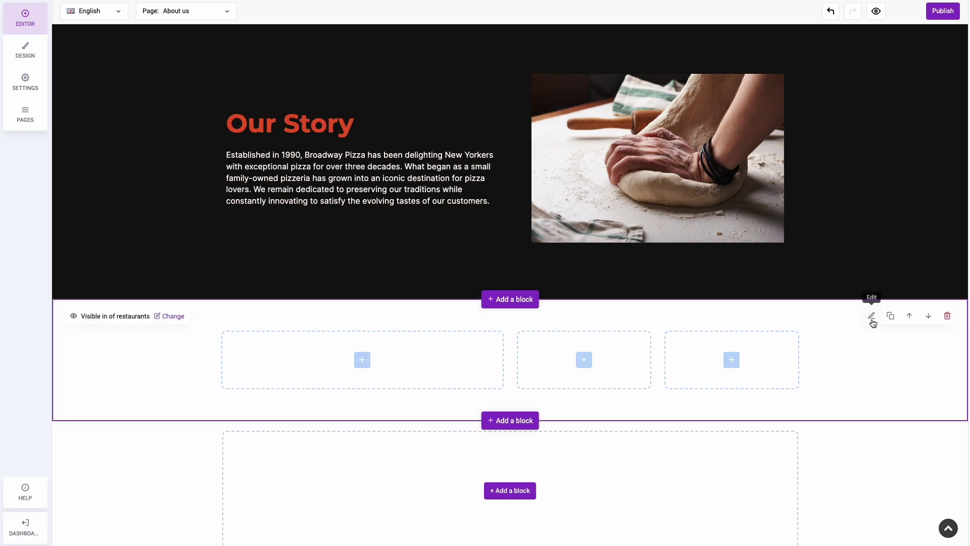
{"action": "left_click", "coordinate": [872, 318]}
{"action": "left_click", "coordinate": [877, 349]}
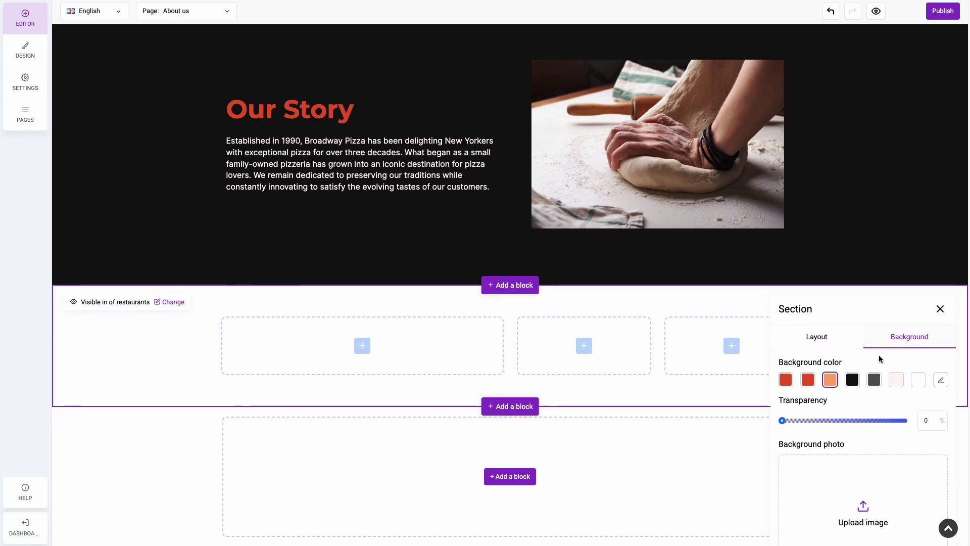
{"action": "left_click", "coordinate": [853, 379]}
- Put a text block in the first column and image blocks in the other two
{"action": "left_click", "coordinate": [362, 346]}
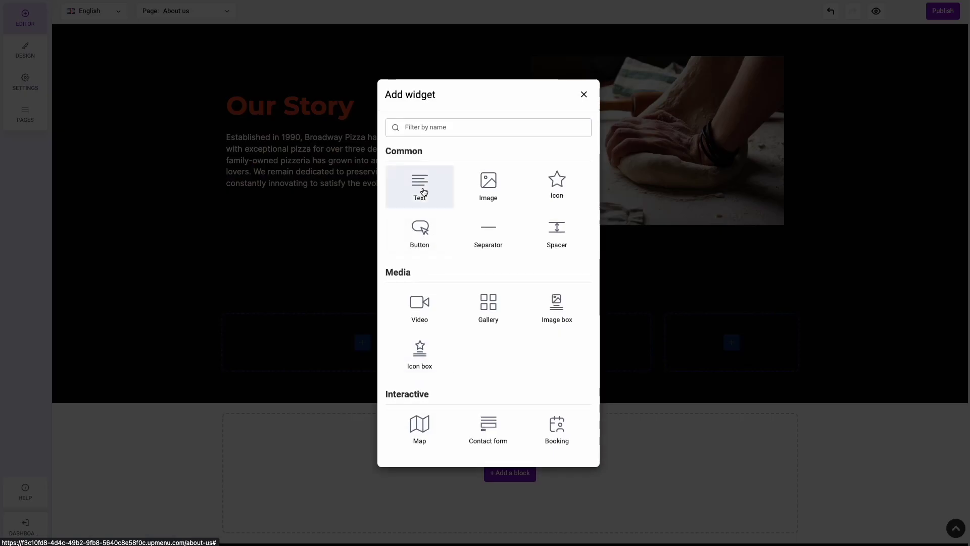
{"action": "left_click", "coordinate": [424, 191]}
{"action": "left_click", "coordinate": [581, 340]}
{"action": "left_click", "coordinate": [488, 182]}
{"action": "left_click", "coordinate": [731, 342]}
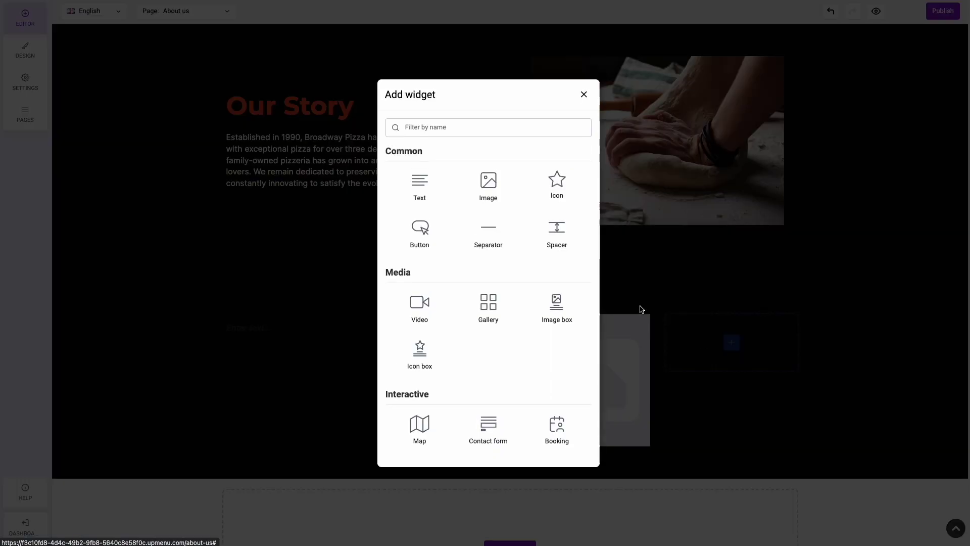
{"action": "left_click", "coordinate": [488, 182]}
- Fill the second column with the prosciutto-and-mozzarella photo and the third with an uploaded pasta photo
{"action": "left_click", "coordinate": [537, 324]}
{"action": "left_click", "coordinate": [556, 300]}
{"action": "left_click", "coordinate": [544, 442]}
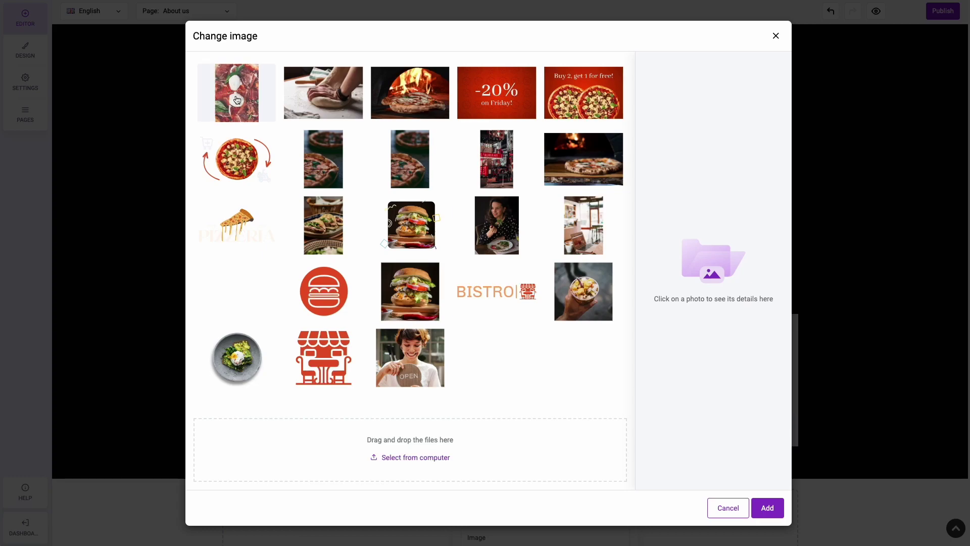
{"action": "left_click", "coordinate": [768, 508]}
{"action": "left_click", "coordinate": [720, 315]}
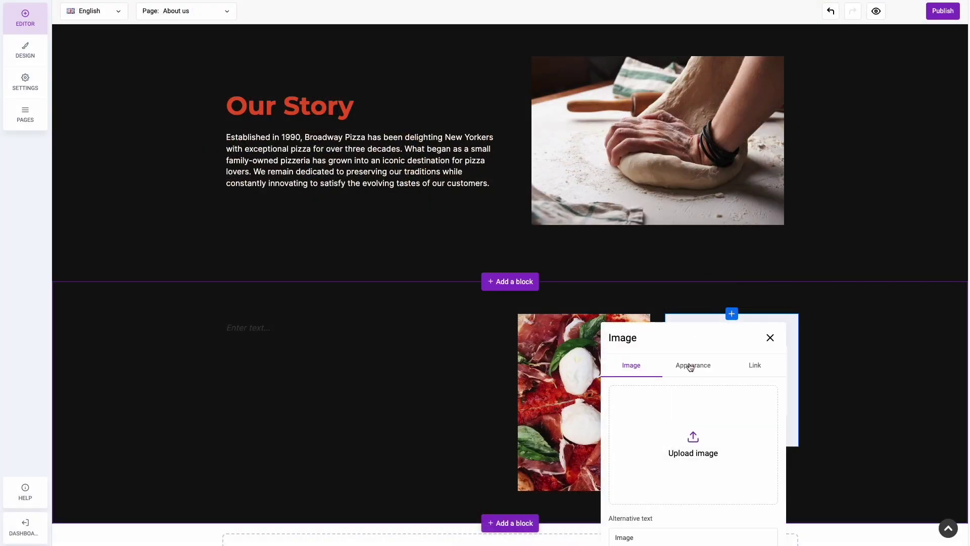
{"action": "left_click", "coordinate": [693, 412]}
{"action": "left_click_drag", "start_coordinate": [969, 389], "coordinate": [576, 369]}
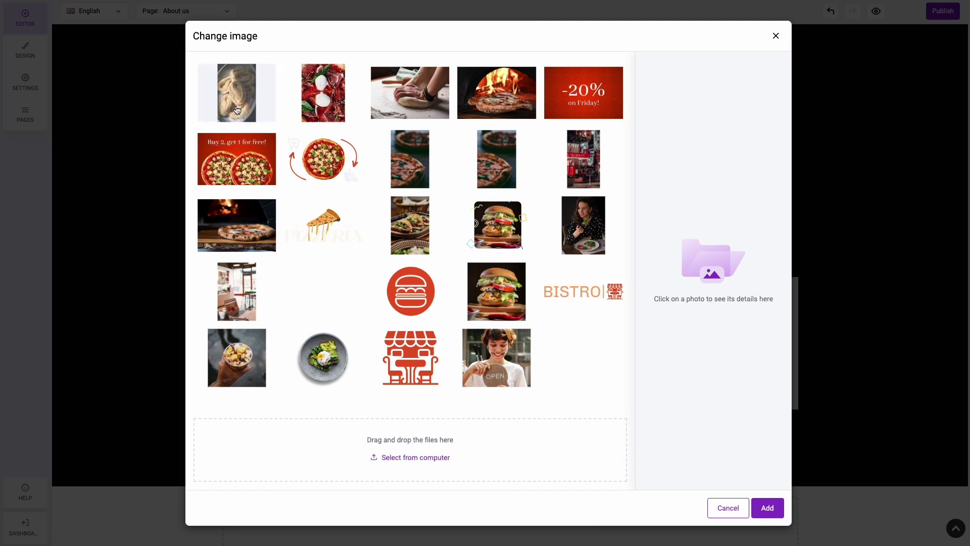
{"action": "left_click", "coordinate": [768, 507]}
- Vertically centre the three-column section's content
{"action": "left_click", "coordinate": [832, 402]}
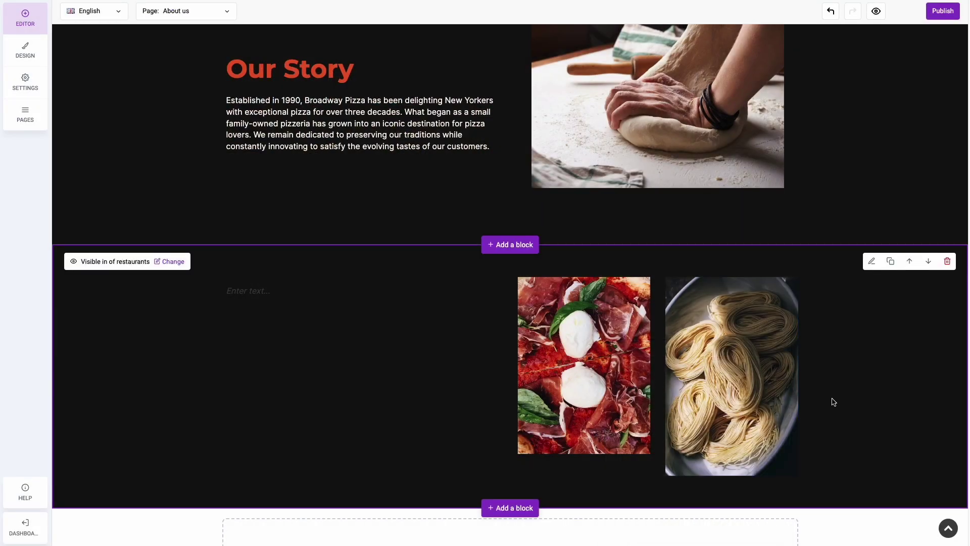
{"action": "left_click", "coordinate": [872, 260]}
{"action": "left_click", "coordinate": [861, 429]}
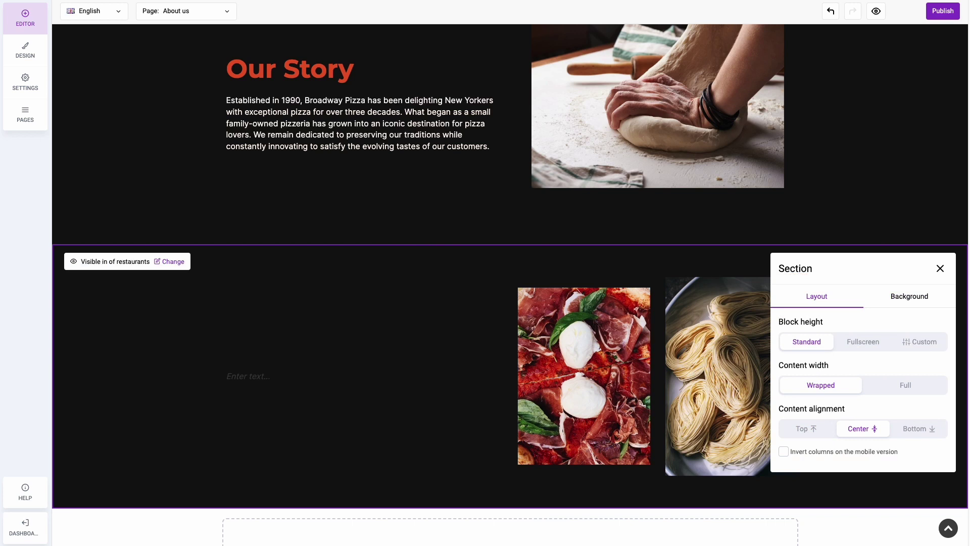
- Paste 'Quality Ingredients and Craftsmanship' as a red Heading 2 title
{"action": "left_click", "coordinate": [324, 381]}
{"action": "type", "text": "Quality Ingredients and Craftsmanship"}
{"action": "triple_click", "coordinate": [321, 377]}
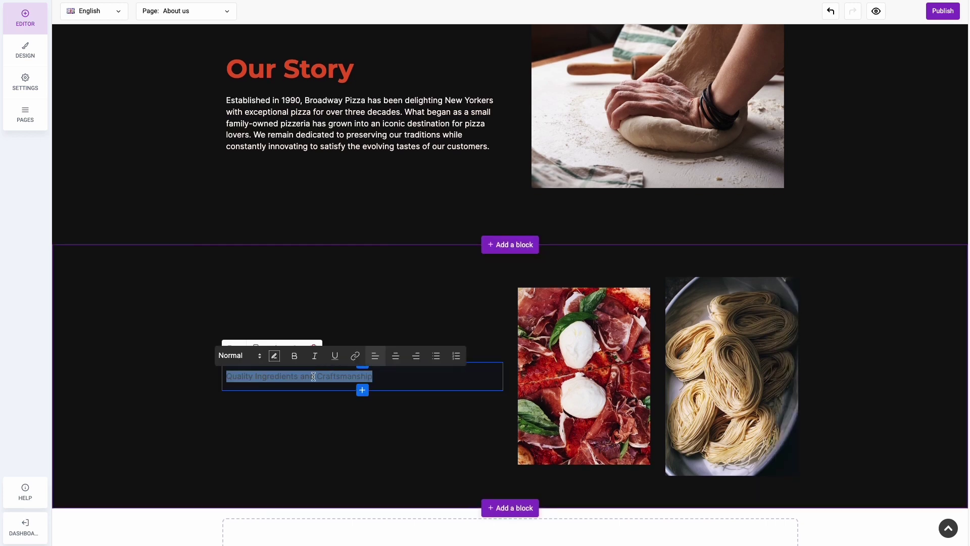
{"action": "left_click", "coordinate": [240, 356]}
{"action": "left_click", "coordinate": [257, 383]}
{"action": "left_click", "coordinate": [292, 356]}
{"action": "left_click", "coordinate": [293, 395]}
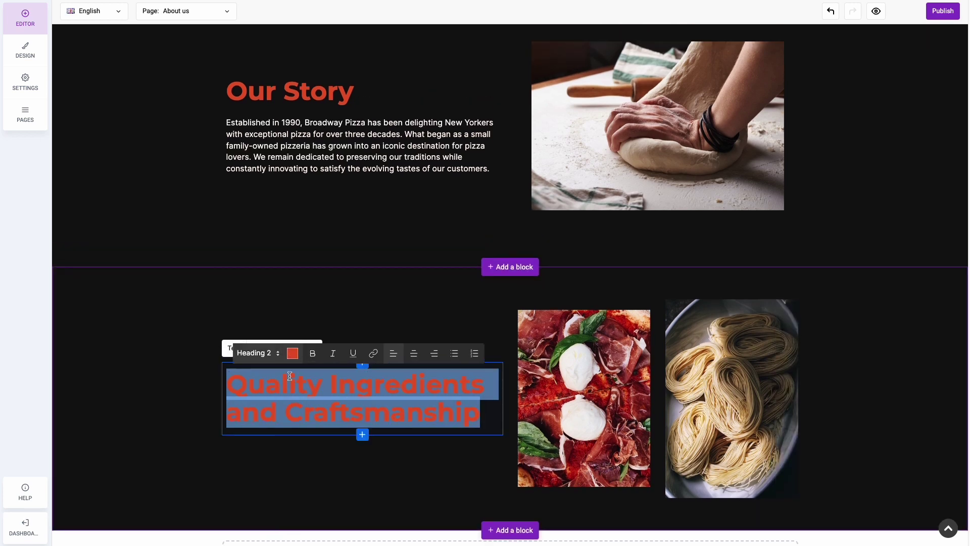
- Paste the quality-ingredients paragraph below the title and colour it white
{"action": "left_click", "coordinate": [478, 414]}
{"action": "key", "text": "Return"}
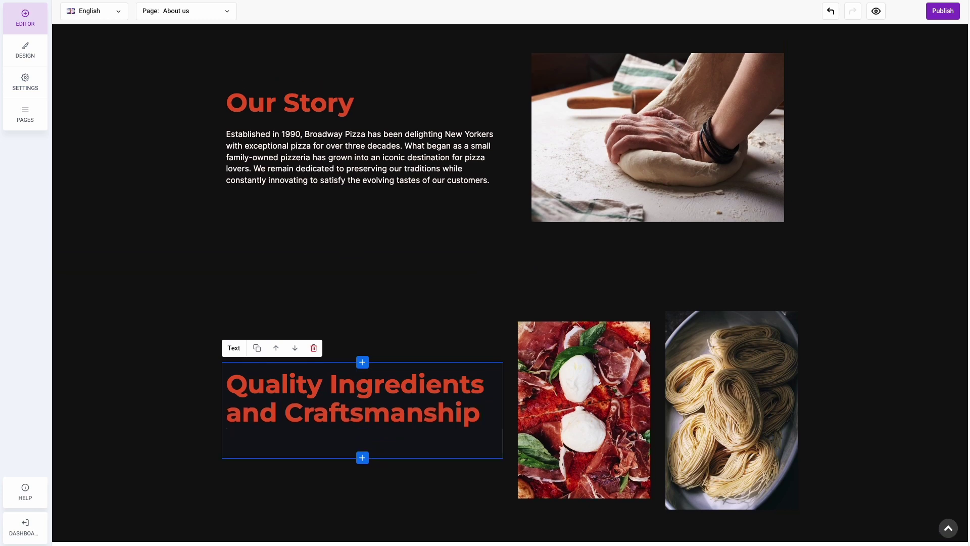
{"action": "type", "text": "At Broadway Pizza, we believe that quality is paramount. We source the freshest ingredients from local suppliers, ensuring that every pizza we make is a masterpiece. Our skilled chefs combine these ingredients with passion and expertise, using time-honored techniques to create pizzas that are bursting with flavour. We never compromise on taste or quality."}
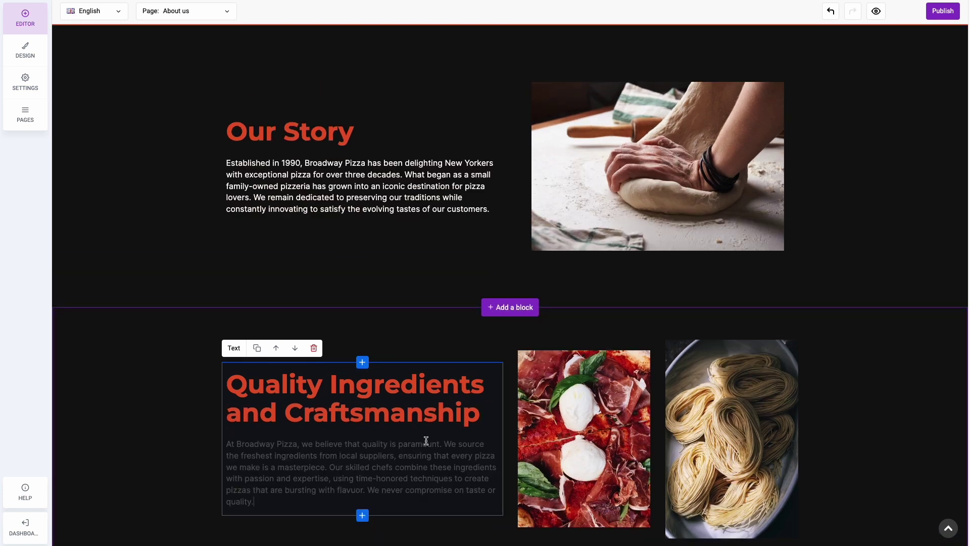
{"action": "left_click_drag", "start_coordinate": [255, 502], "coordinate": [218, 445]}
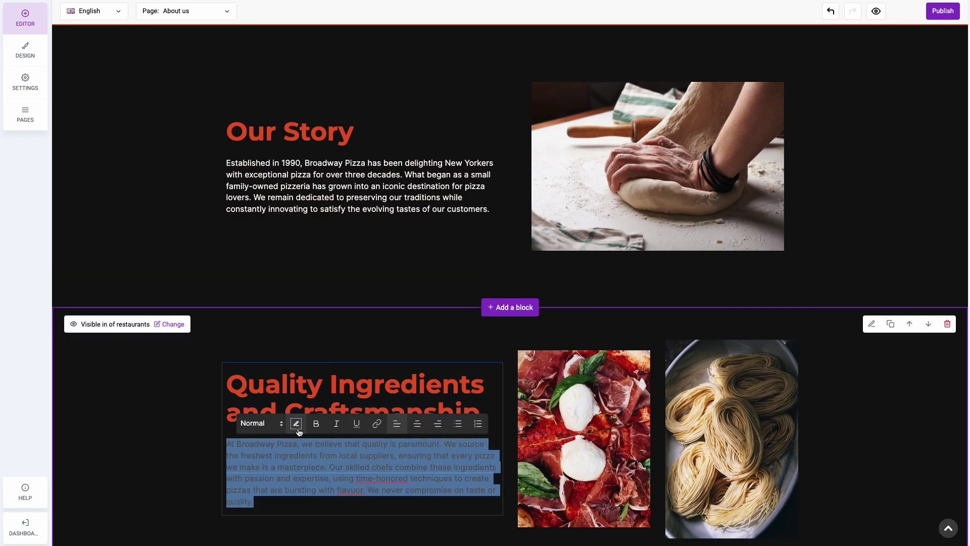
{"action": "left_click", "coordinate": [296, 423]}
{"action": "scroll", "coordinate": [298, 508], "scroll_direction": "down", "scroll_amount": 2}
{"action": "left_click", "coordinate": [296, 498]}
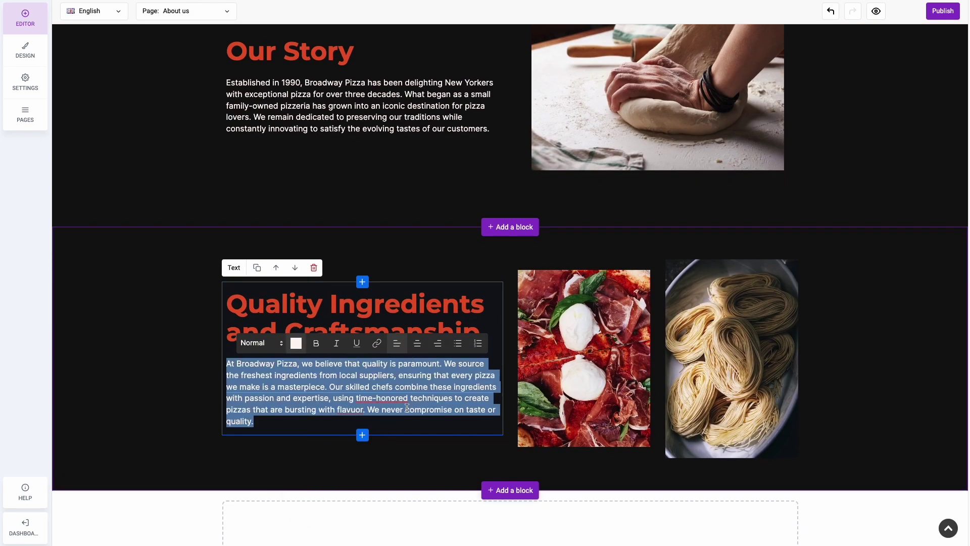
{"action": "left_click", "coordinate": [417, 425]}
- Set the section to a custom block height with 112 px edge distance
{"action": "left_click", "coordinate": [870, 243]}
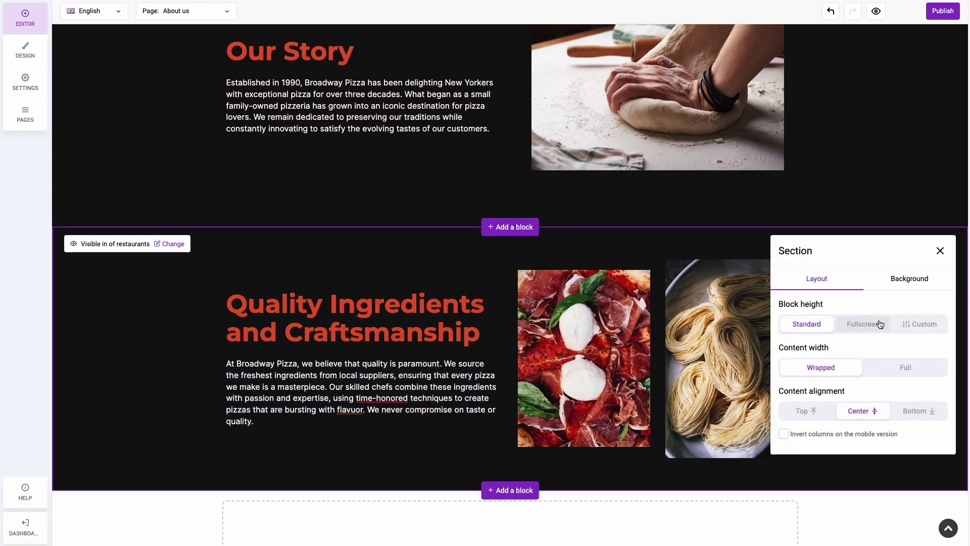
{"action": "left_click", "coordinate": [920, 324]}
{"action": "left_click_drag", "start_coordinate": [805, 358], "coordinate": [832, 358]}
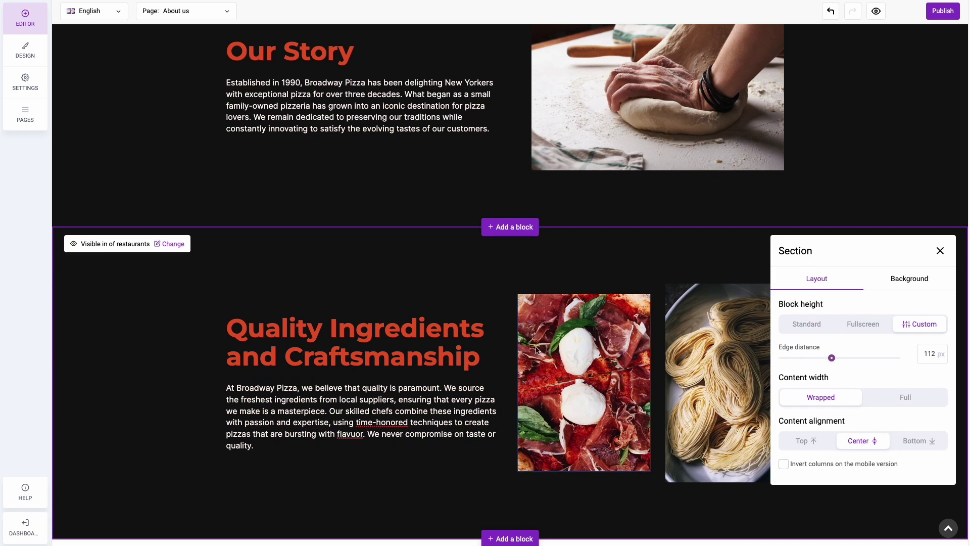
{"action": "scroll", "coordinate": [490, 344], "scroll_direction": "down", "scroll_amount": 1}
{"action": "scroll", "coordinate": [490, 344], "scroll_direction": "down", "scroll_amount": 1}
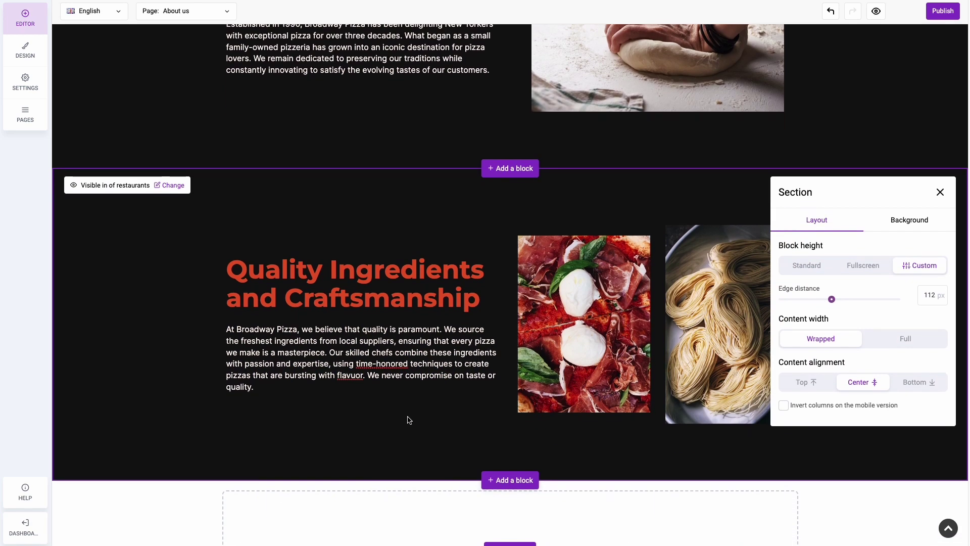
- Correct 'flavor' to 'flavour' in the paragraph
{"action": "left_click", "coordinate": [355, 381]}
{"action": "type", "text": "u"}
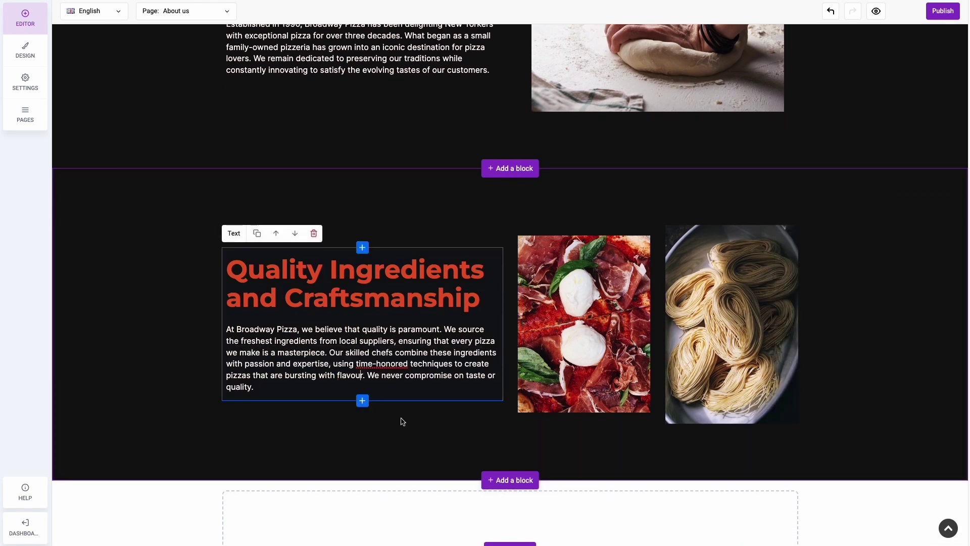
{"action": "left_click", "coordinate": [403, 421]}
{"action": "scroll", "coordinate": [405, 420], "scroll_direction": "down", "scroll_amount": 3}
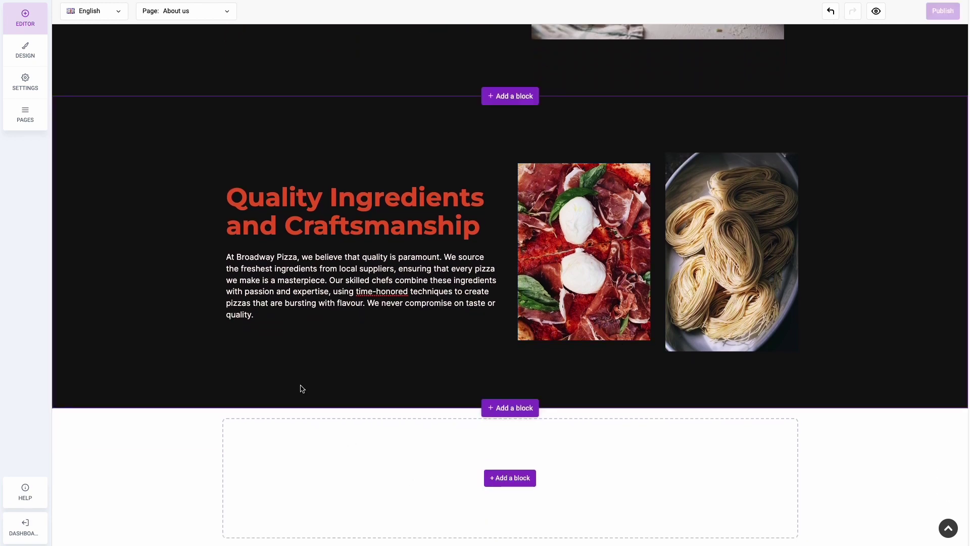
{"action": "left_click", "coordinate": [167, 14]}
- On the Contact page, delete the orange message section and the image gallery section
{"action": "left_click", "coordinate": [158, 62]}
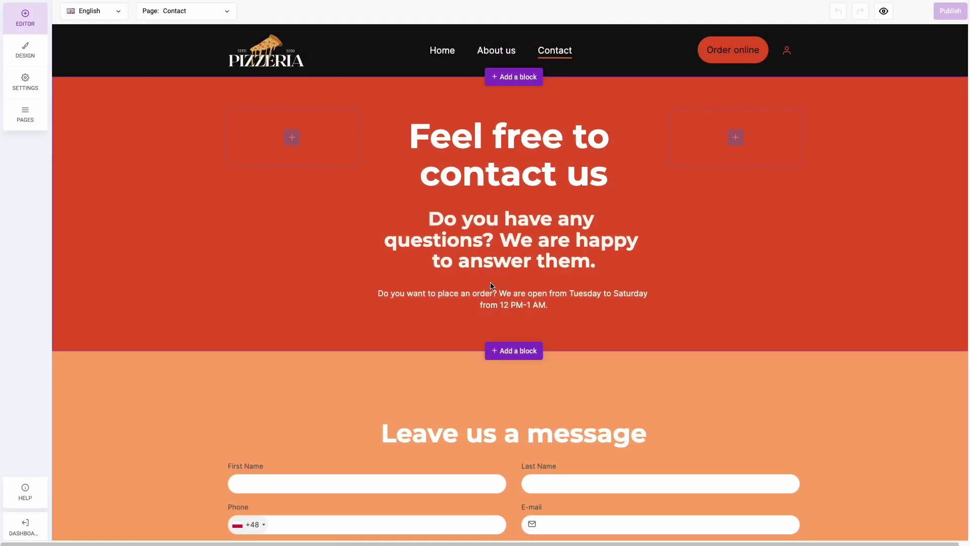
{"action": "left_click", "coordinate": [954, 369]}
{"action": "left_click", "coordinate": [610, 292]}
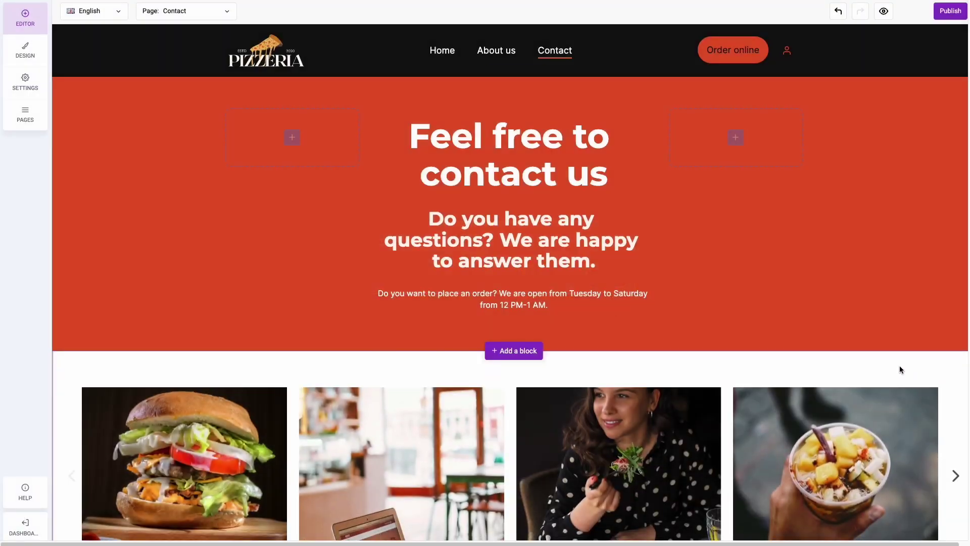
{"action": "left_click", "coordinate": [953, 368]}
{"action": "left_click", "coordinate": [612, 292]}
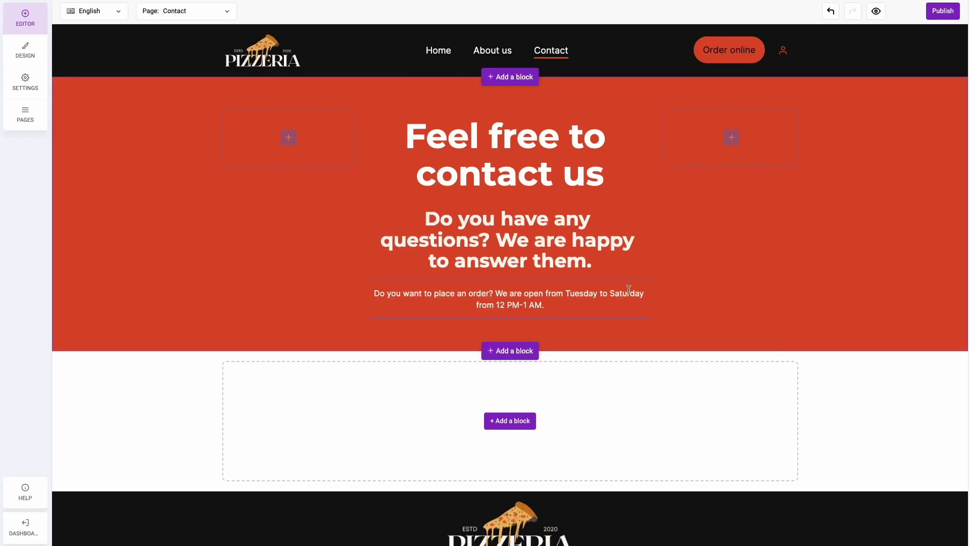
- Remove the questions subheading and opening-hours paragraph blocks from the hero
{"action": "left_click", "coordinate": [523, 223]}
{"action": "left_click_drag", "start_coordinate": [597, 266], "coordinate": [408, 216]}
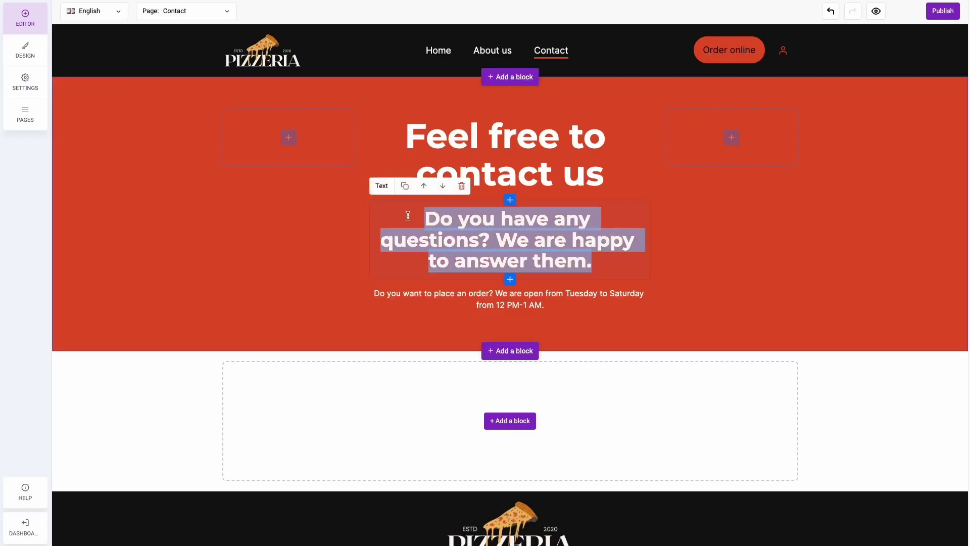
{"action": "key", "text": "BackSpace"}
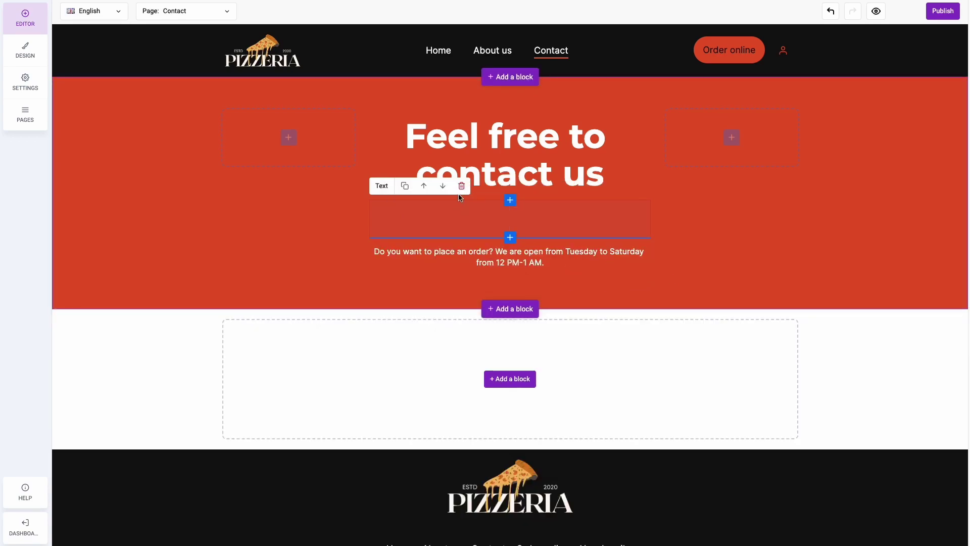
{"action": "left_click", "coordinate": [461, 186]}
{"action": "left_click", "coordinate": [613, 293]}
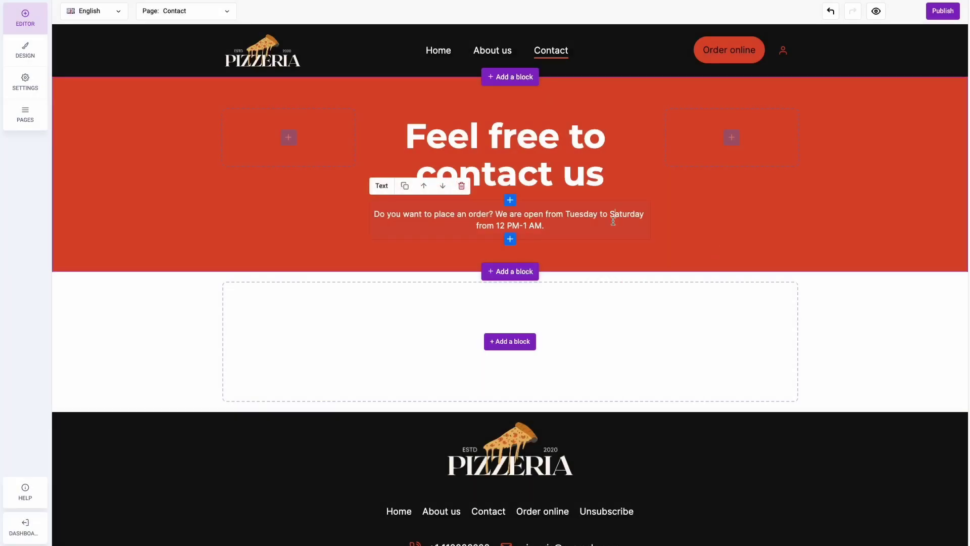
{"action": "left_click", "coordinate": [461, 185]}
{"action": "left_click", "coordinate": [604, 292]}
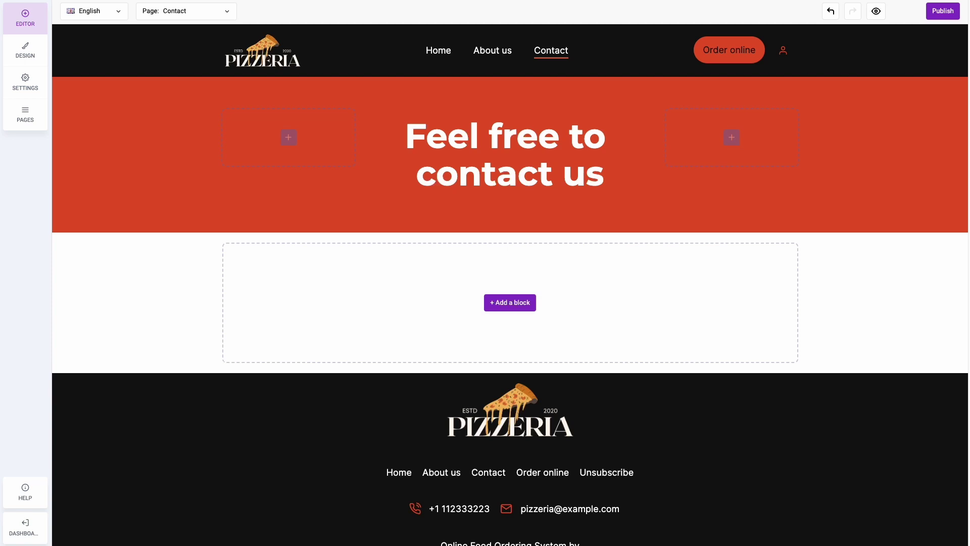
- Replace the hero heading with 'Contact Broadway Pizza' in white
{"action": "left_click_drag", "start_coordinate": [601, 185], "coordinate": [408, 124]}
{"action": "type", "text": "Contact Broadway Pizza"}
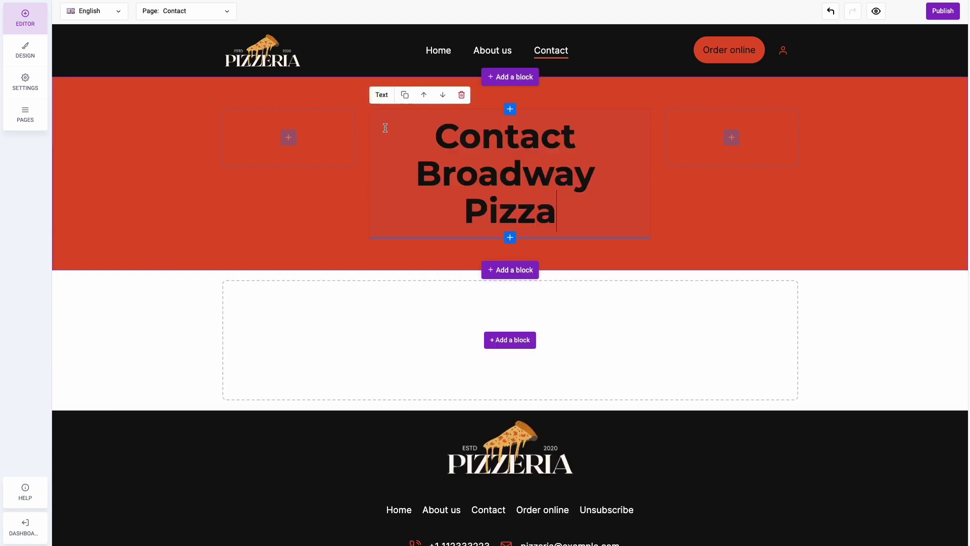
{"action": "triple_click", "coordinate": [494, 180]}
{"action": "left_click", "coordinate": [444, 100]}
{"action": "left_click", "coordinate": [443, 225]}
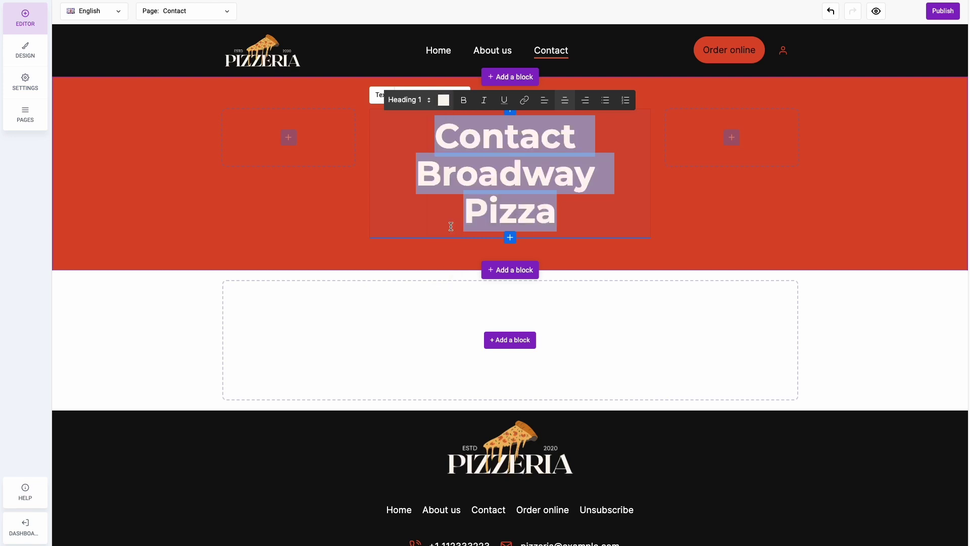
{"action": "left_click", "coordinate": [629, 320]}
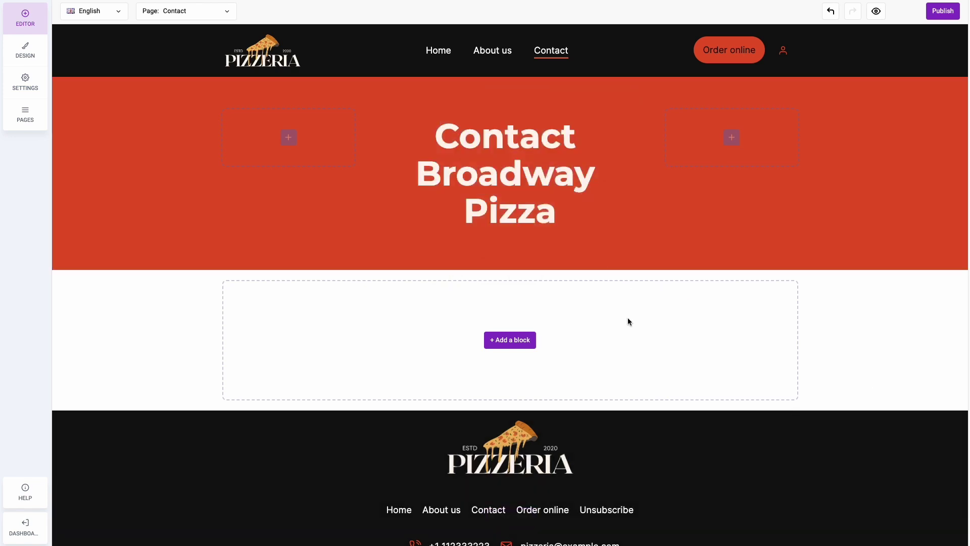
{"action": "left_click", "coordinate": [518, 340]}
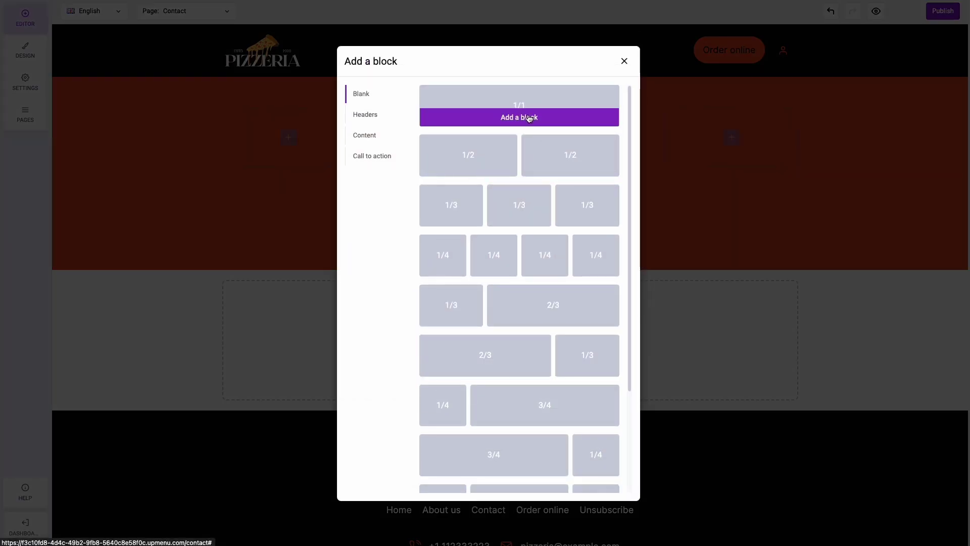
- Add a two-thirds plus one-third column block below the hero, discarding a single-column one
{"action": "left_click", "coordinate": [528, 117]}
{"action": "left_click", "coordinate": [948, 286]}
{"action": "left_click", "coordinate": [611, 293]}
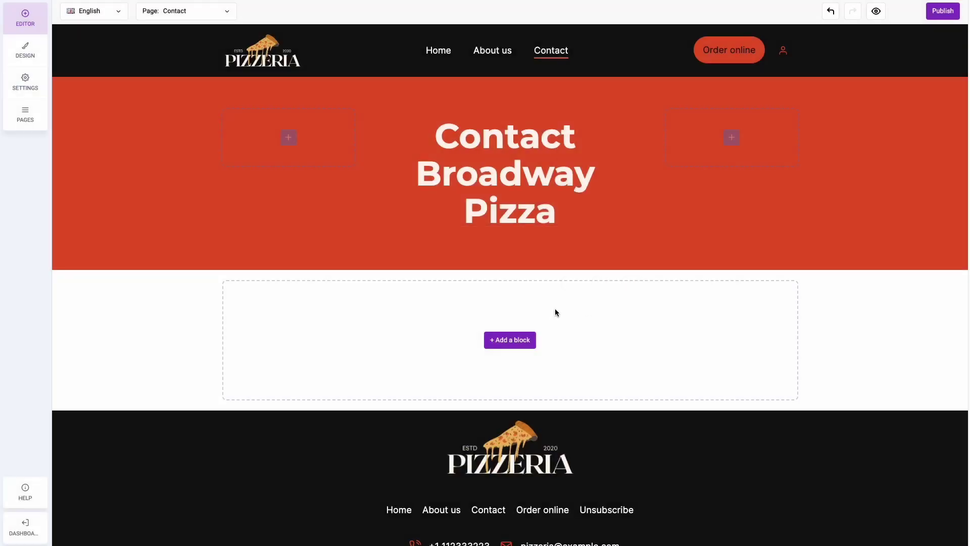
{"action": "left_click", "coordinate": [509, 340]}
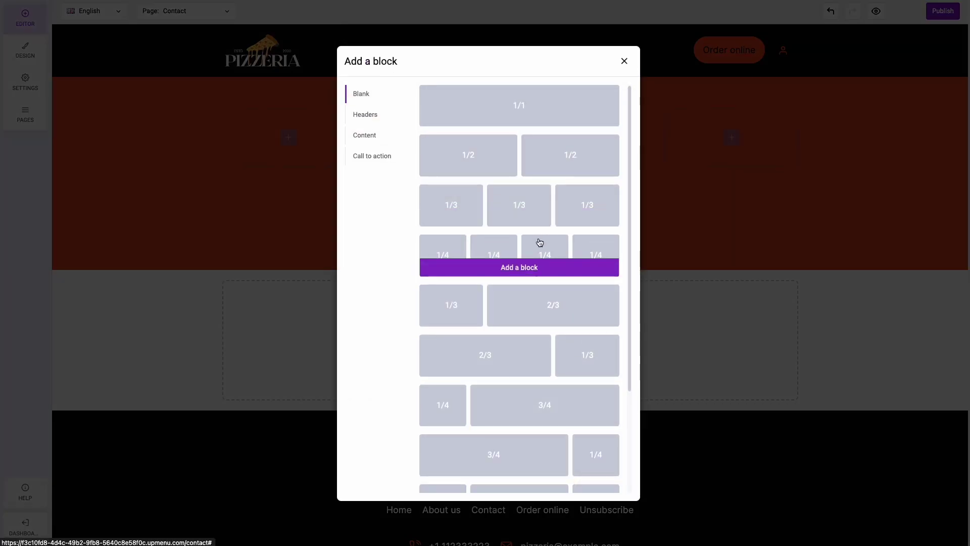
{"action": "left_click", "coordinate": [532, 369]}
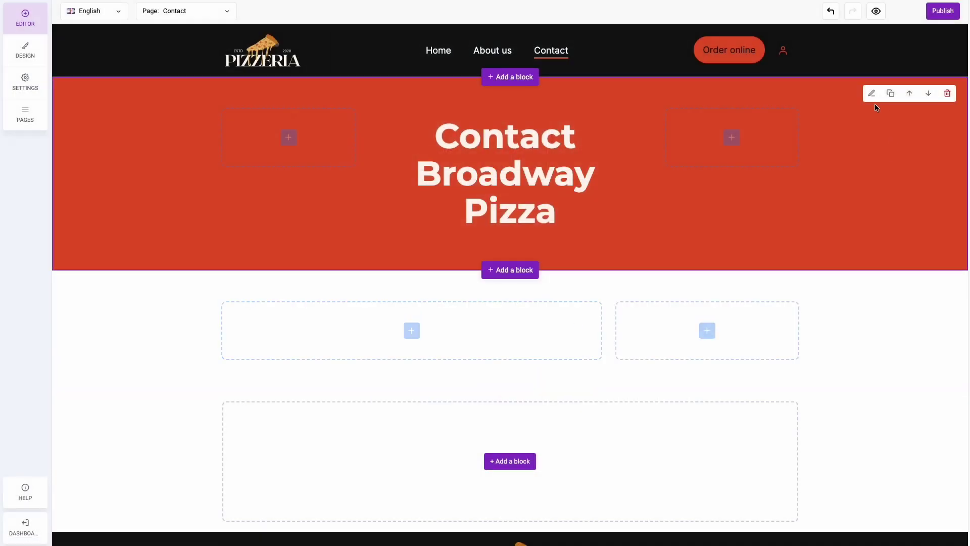
- Set the hero's edge distance to 40 px and give the new section a black background
{"action": "left_click", "coordinate": [867, 94]}
{"action": "left_click", "coordinate": [907, 176]}
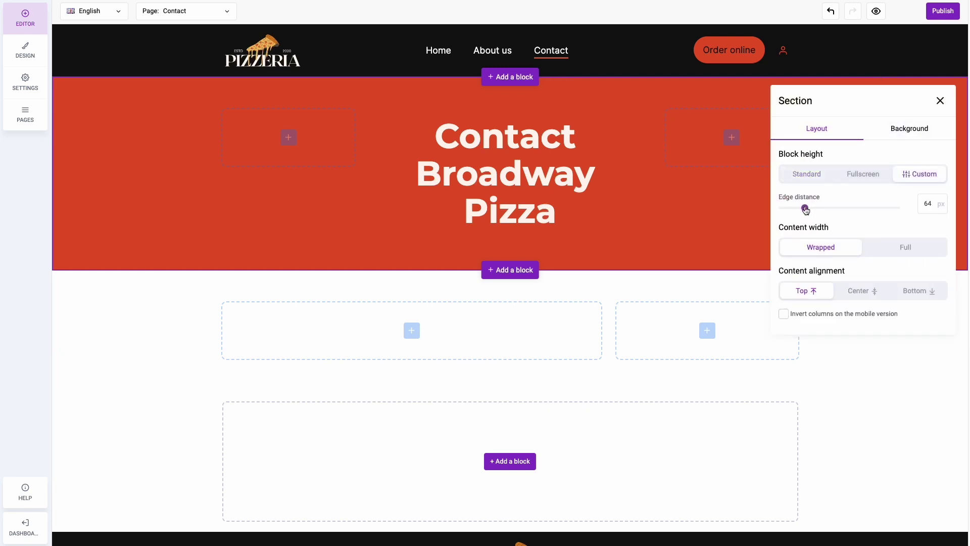
{"action": "left_click_drag", "start_coordinate": [806, 207], "coordinate": [793, 208]}
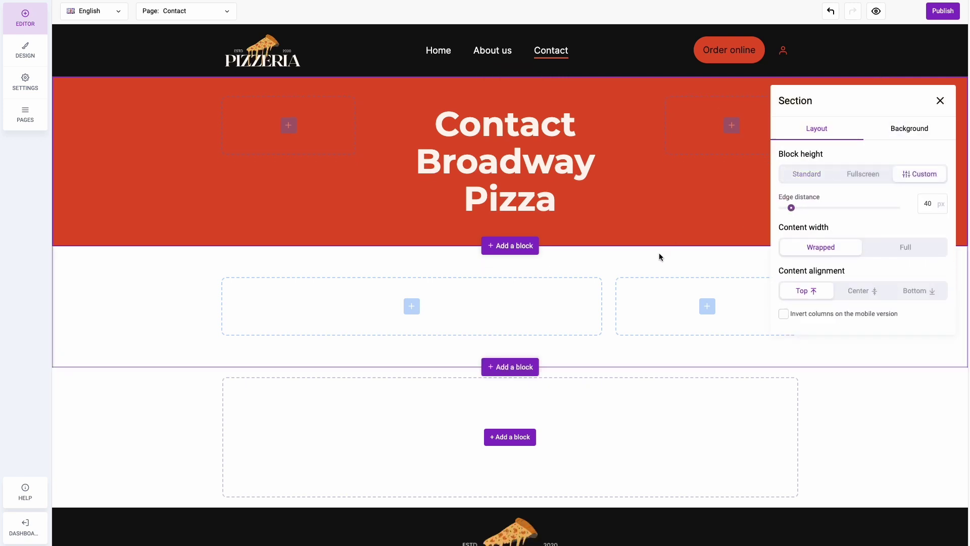
{"action": "left_click", "coordinate": [868, 263]}
{"action": "left_click", "coordinate": [889, 297]}
{"action": "left_click", "coordinate": [870, 340]}
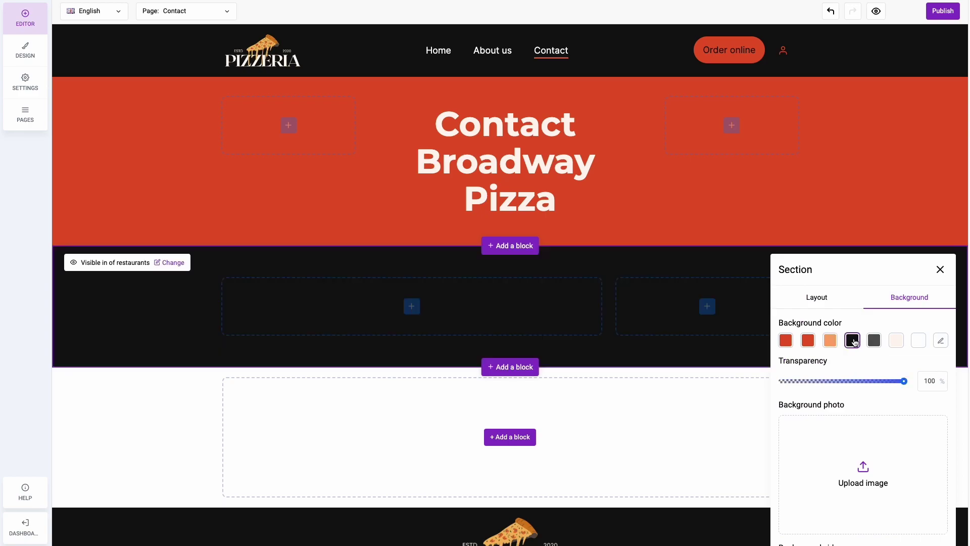
{"action": "left_click", "coordinate": [535, 316]}
- Insert a contact form with the pizzeria's recipient e-mail and a red 'Send message' button
{"action": "left_click", "coordinate": [535, 316]}
{"action": "left_click", "coordinate": [488, 427]}
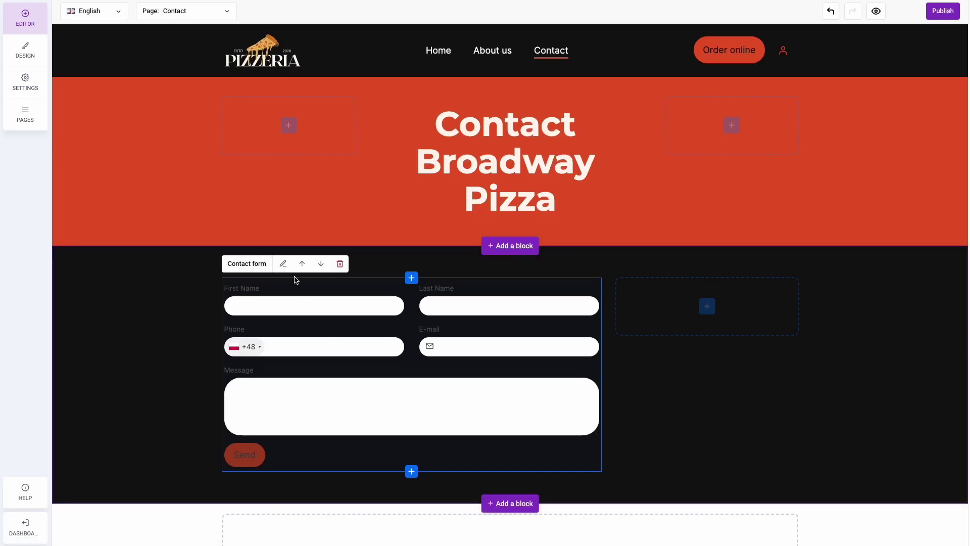
{"action": "left_click", "coordinate": [284, 264]}
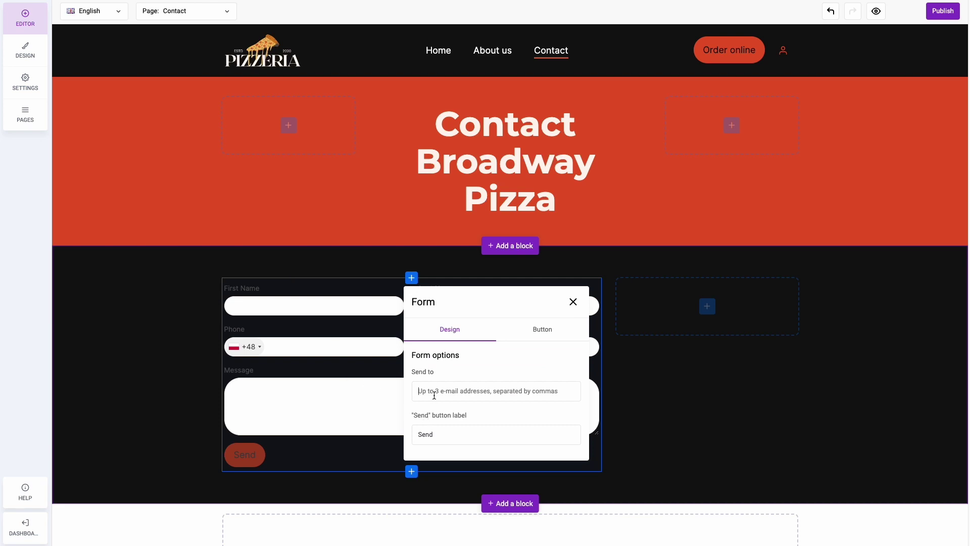
{"action": "type", "text": "pizzeria@example.co"}
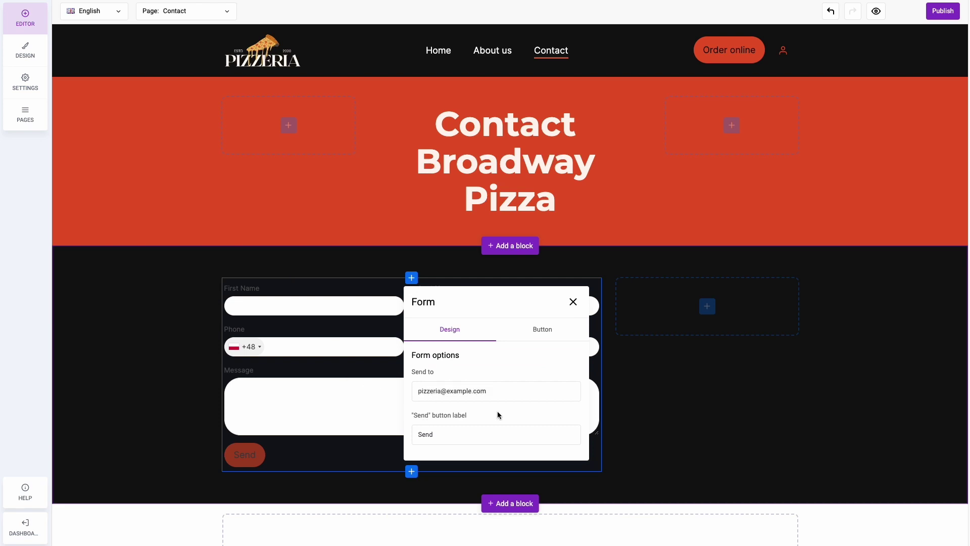
{"action": "type", "text": " message"}
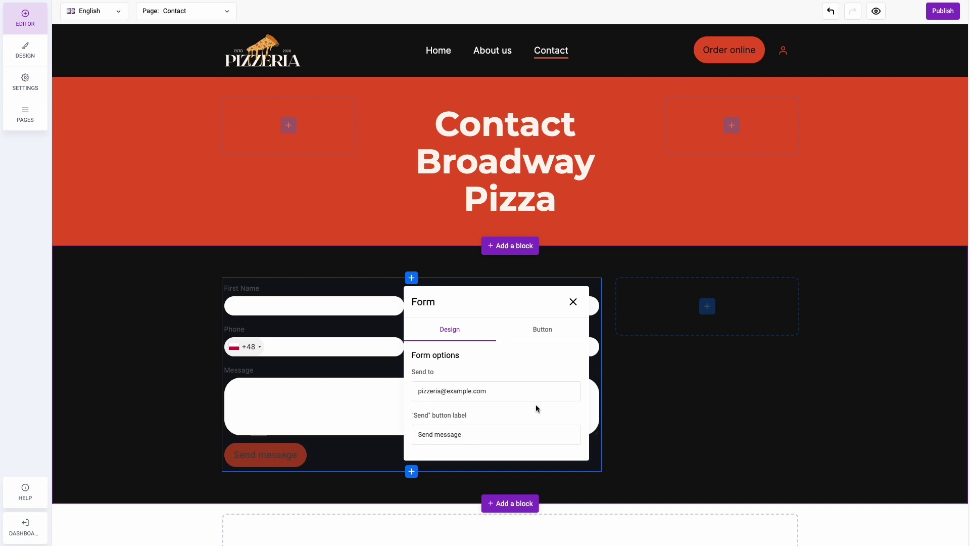
{"action": "left_click", "coordinate": [542, 329]}
{"action": "left_click", "coordinate": [421, 374]}
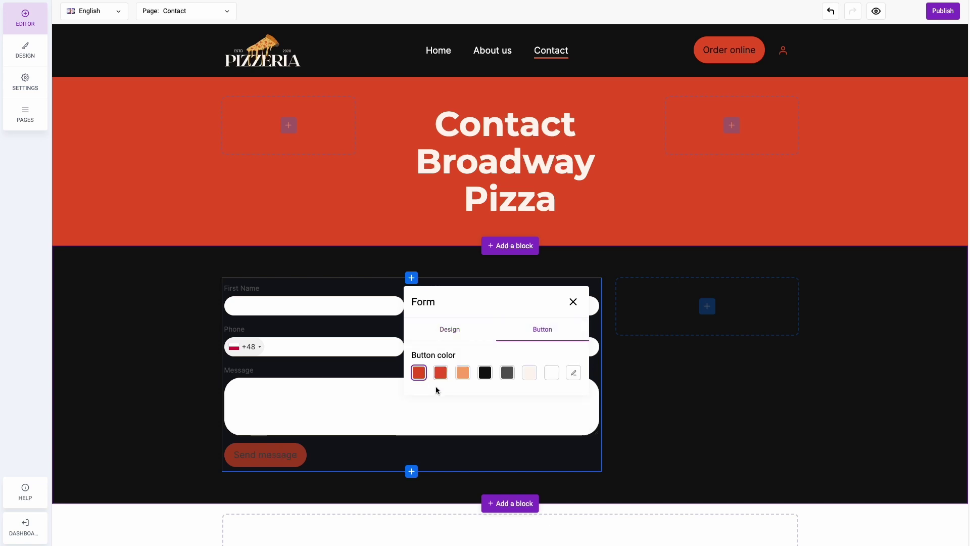
{"action": "left_click", "coordinate": [625, 403]}
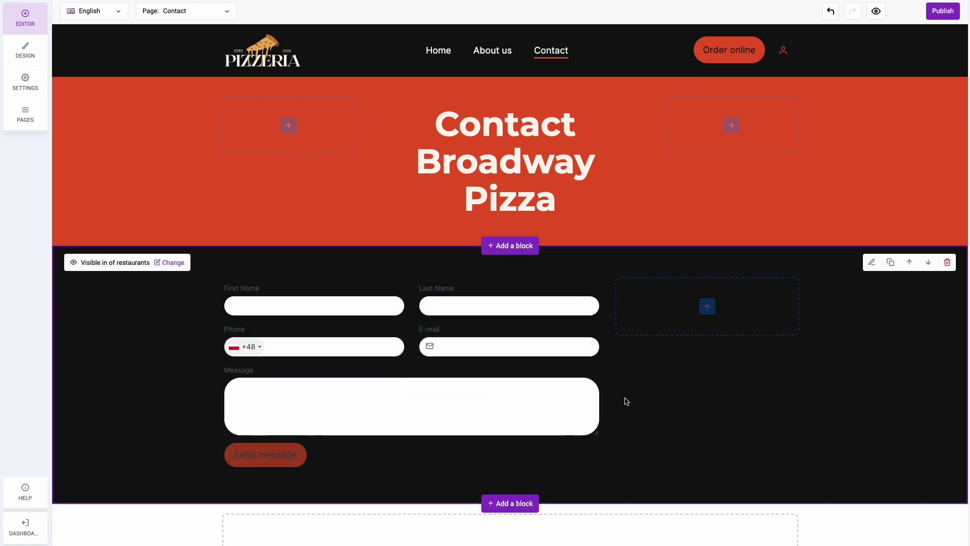
- Add a text widget to the right column with a red Heading 4 'Opening hours' title
{"action": "left_click", "coordinate": [758, 324]}
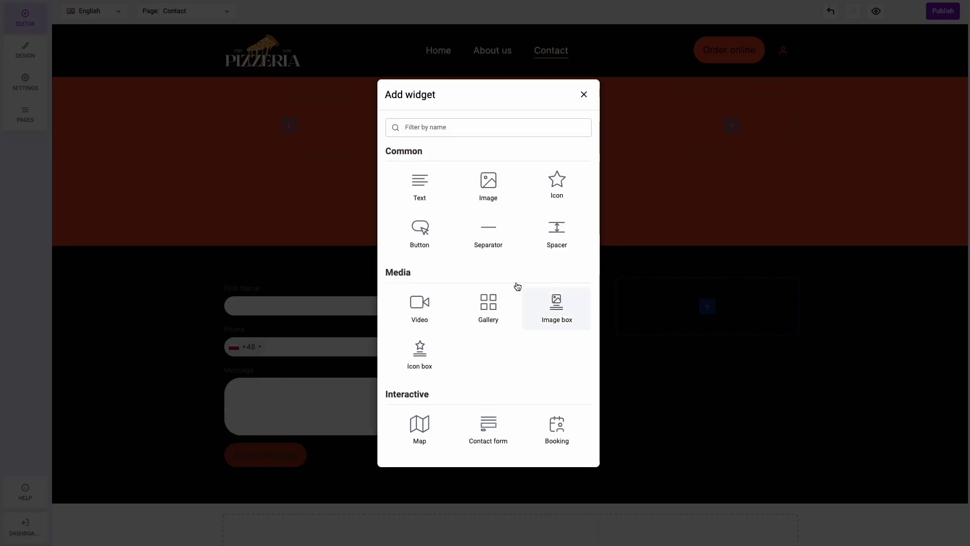
{"action": "left_click", "coordinate": [428, 190]}
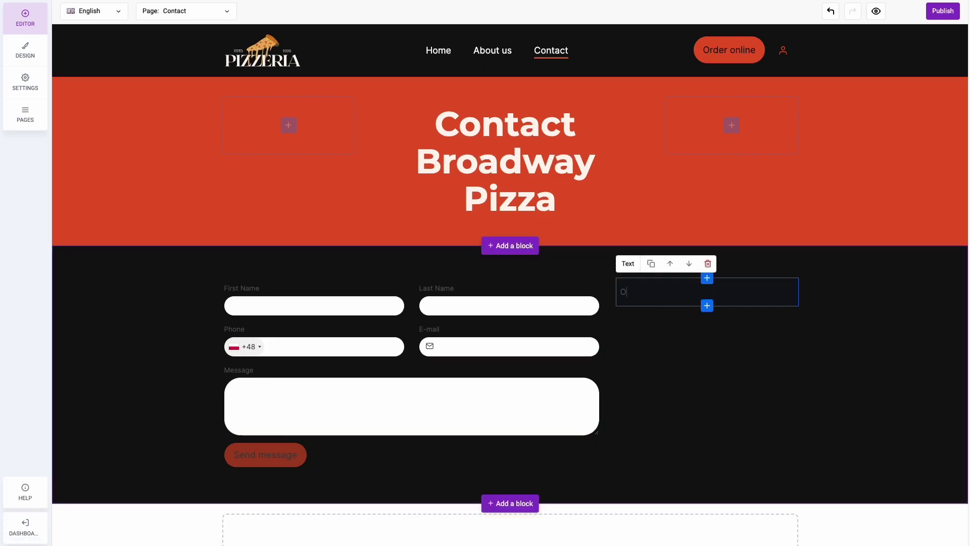
{"action": "type", "text": "Opening hours"}
{"action": "triple_click", "coordinate": [663, 303]}
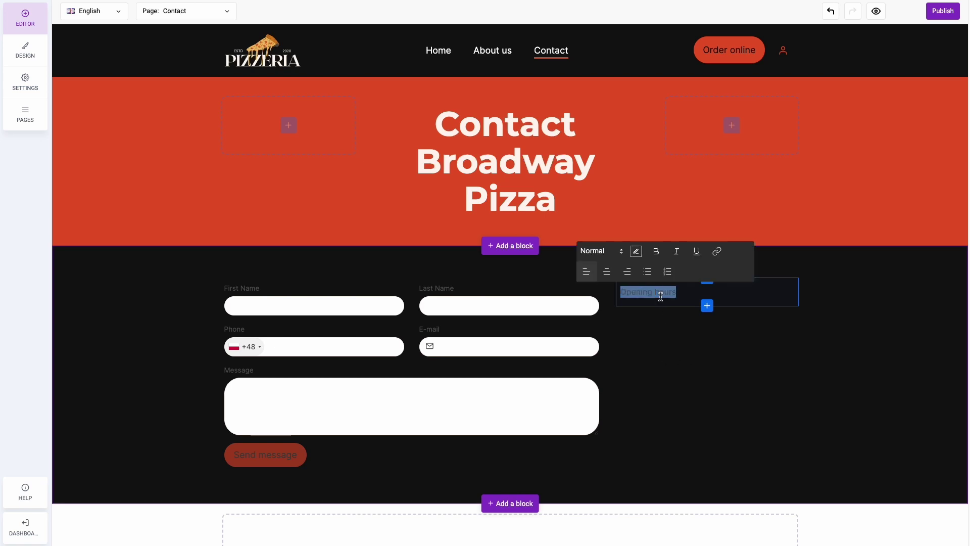
{"action": "left_click", "coordinate": [595, 250]}
{"action": "left_click", "coordinate": [581, 334]}
{"action": "left_click", "coordinate": [648, 249]}
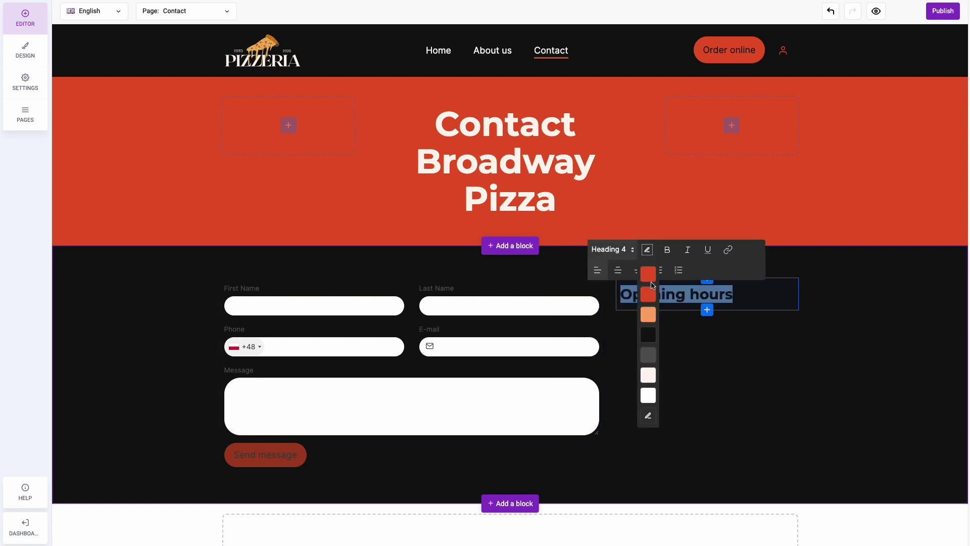
{"action": "left_click", "coordinate": [649, 274]}
- Add the weekday and weekend opening hours lines below it in white text
{"action": "left_click", "coordinate": [743, 298]}
{"action": "key", "text": "Return"}
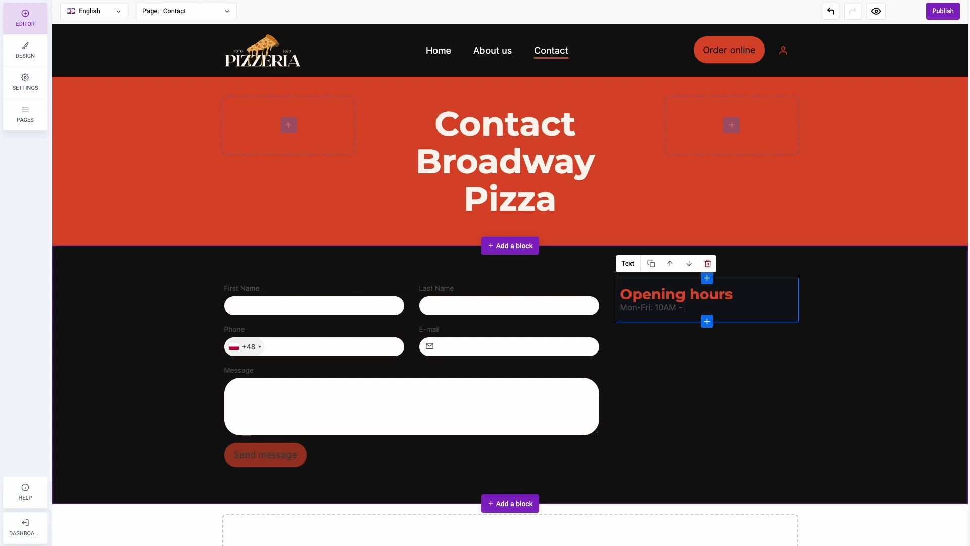
{"action": "key", "text": "Return"}
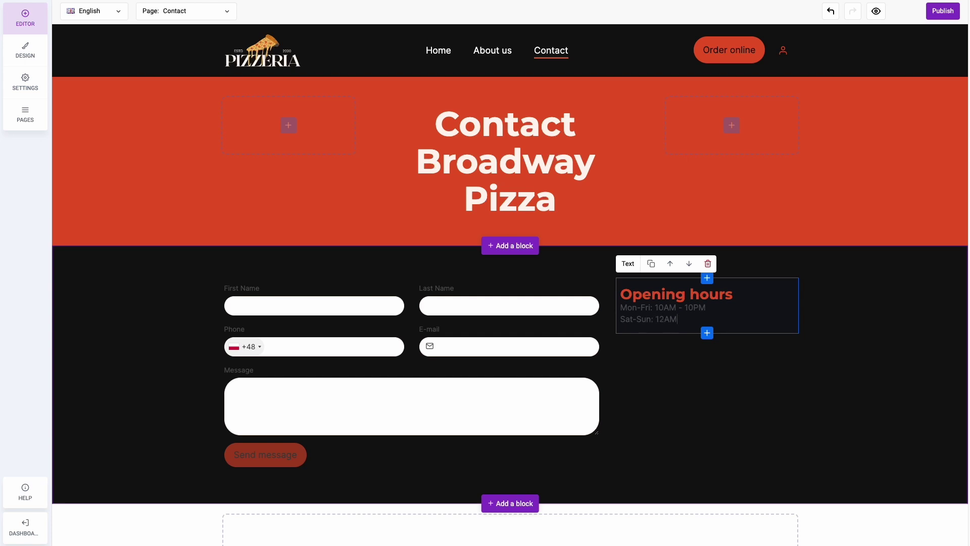
{"action": "left_click_drag", "start_coordinate": [721, 328], "coordinate": [620, 306]}
{"action": "left_click", "coordinate": [634, 279]}
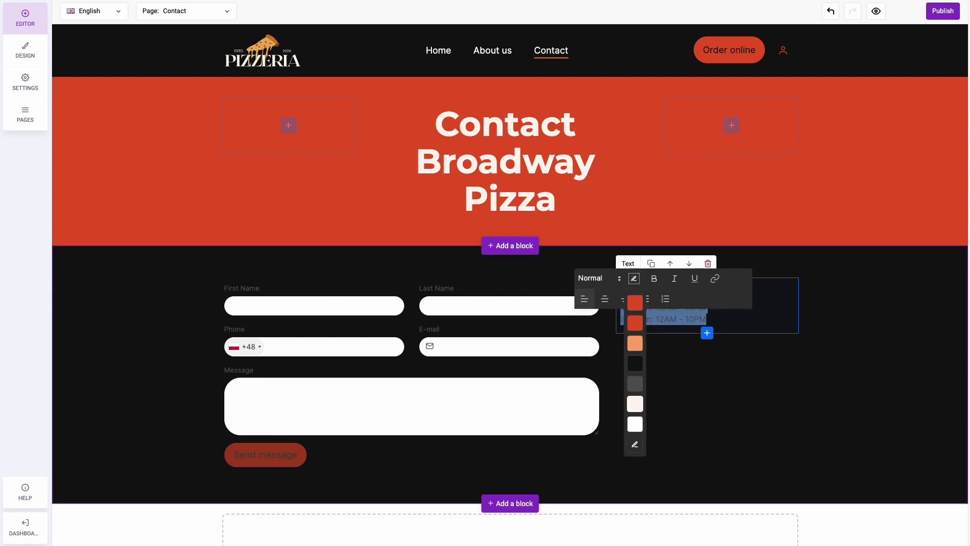
{"action": "left_click", "coordinate": [636, 404]}
{"action": "left_click", "coordinate": [715, 319]}
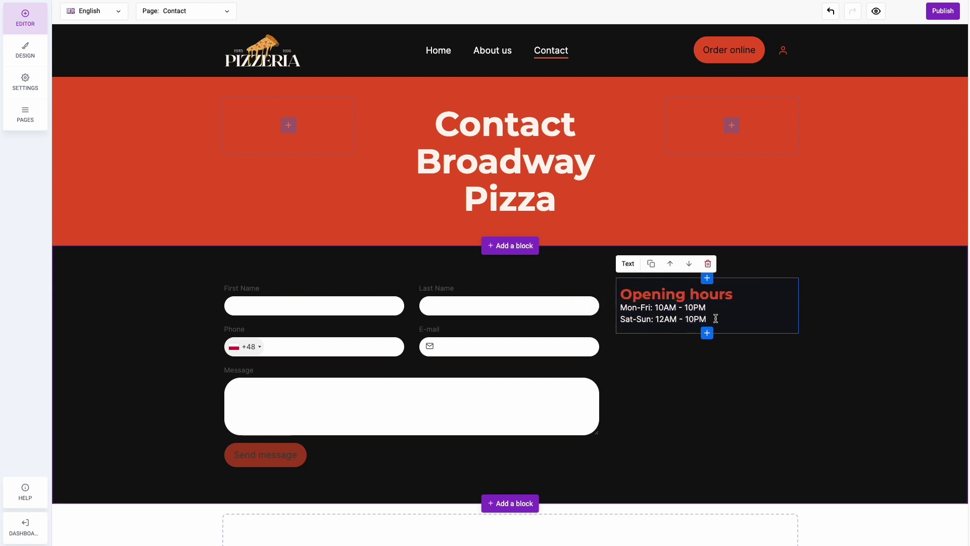
{"action": "key", "text": "Return"}
{"action": "key", "text": "Return"}
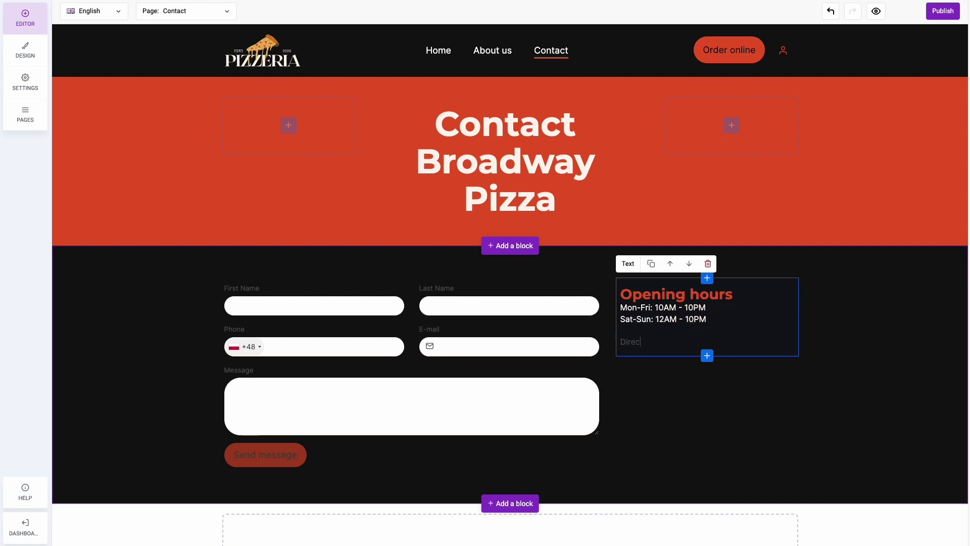
- Make 'Direct contact' a red Heading 4 below the hours
{"action": "left_click_drag", "start_coordinate": [679, 344], "coordinate": [619, 344]}
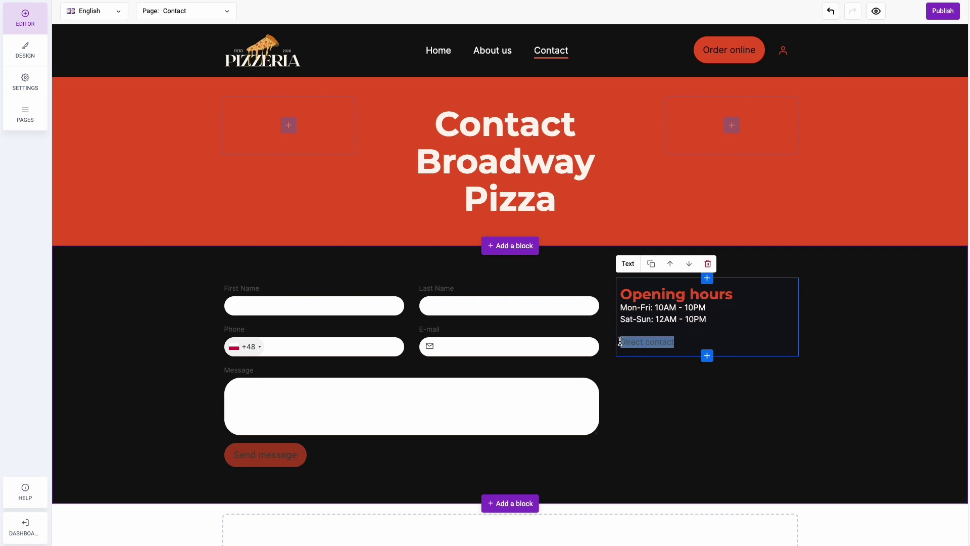
{"action": "left_click", "coordinate": [574, 300]}
{"action": "left_click", "coordinate": [581, 385]}
{"action": "left_click", "coordinate": [645, 300]}
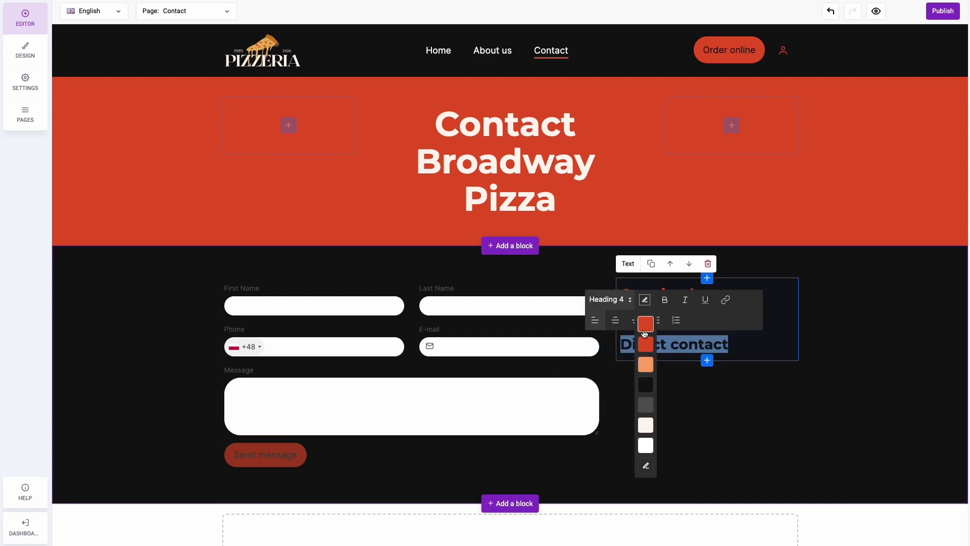
{"action": "left_click", "coordinate": [644, 321]}
{"action": "left_click", "coordinate": [729, 346]}
{"action": "key", "text": "Return"}
{"action": "key", "text": "BackSpace"}
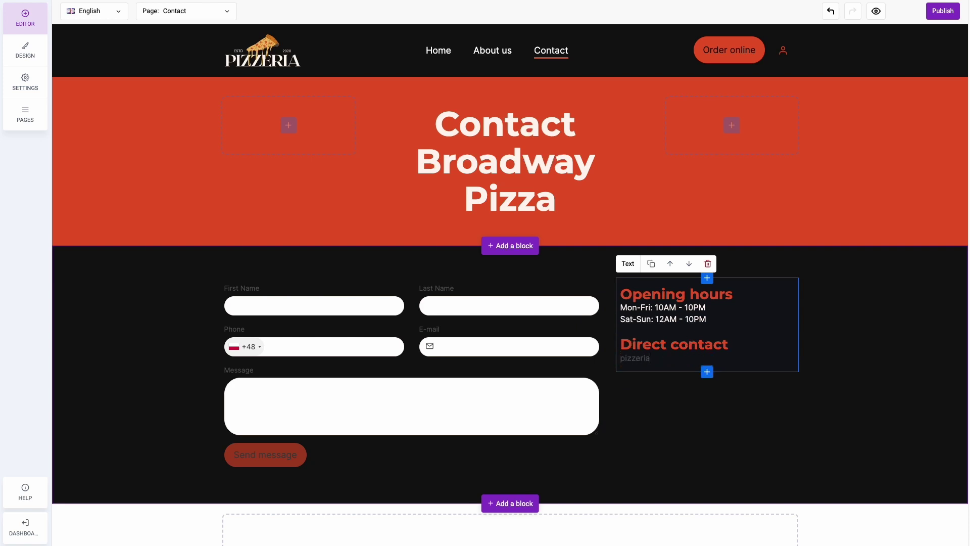
- Show the e-mail in white, add the phone number line, and publish the site
{"action": "triple_click", "coordinate": [644, 359]}
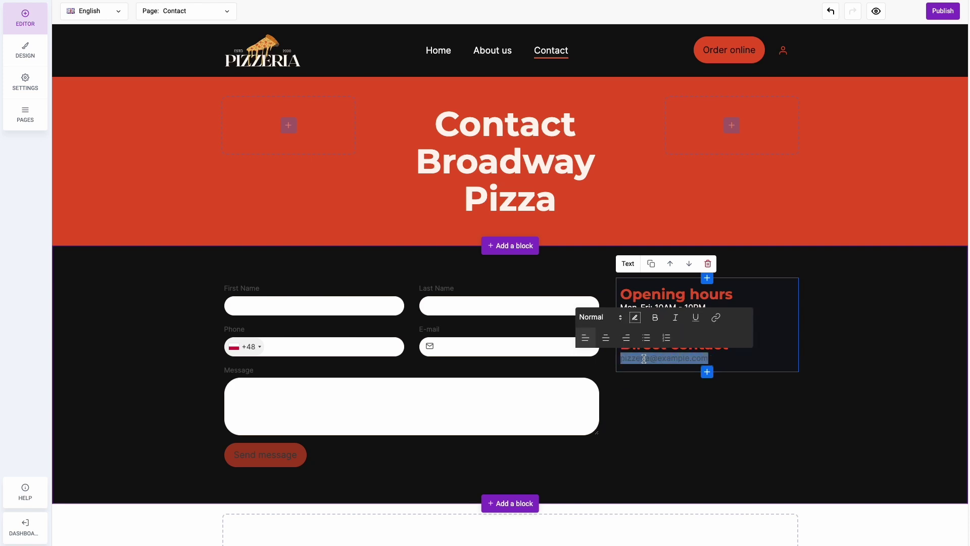
{"action": "left_click", "coordinate": [635, 318]}
{"action": "left_click", "coordinate": [636, 443]}
{"action": "left_click", "coordinate": [717, 359]}
{"action": "key", "text": "Return"}
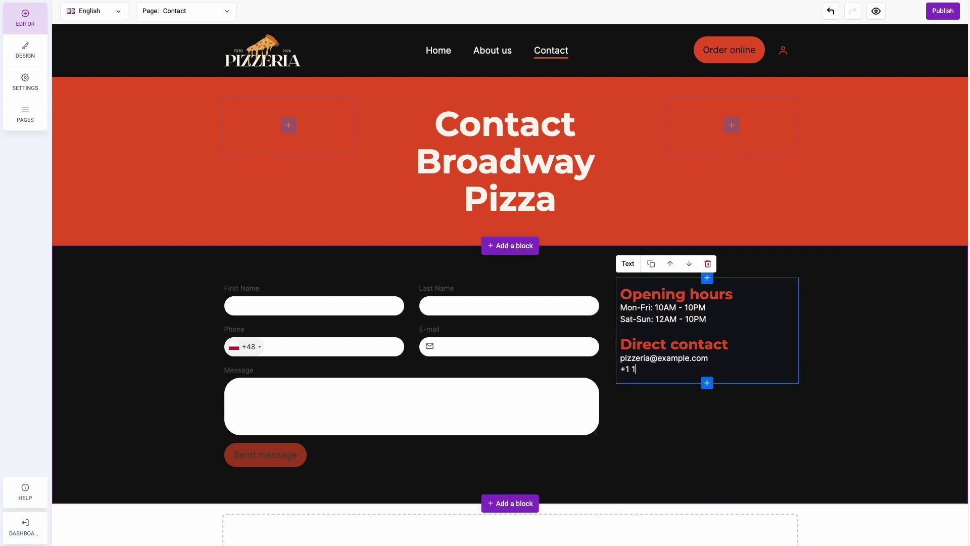
{"action": "type", "text": "+1 112 321 123"}
{"action": "left_click", "coordinate": [649, 405]}
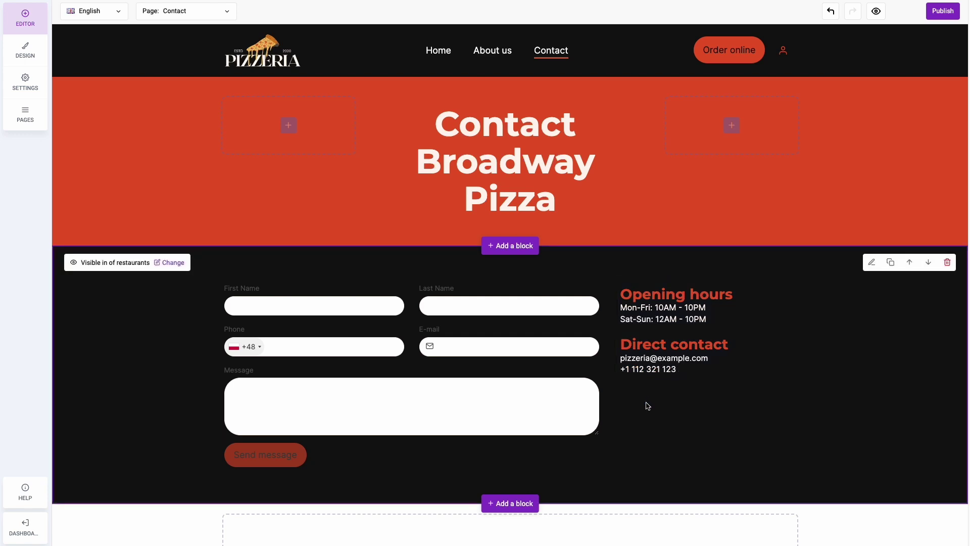
{"action": "left_click", "coordinate": [936, 19]}
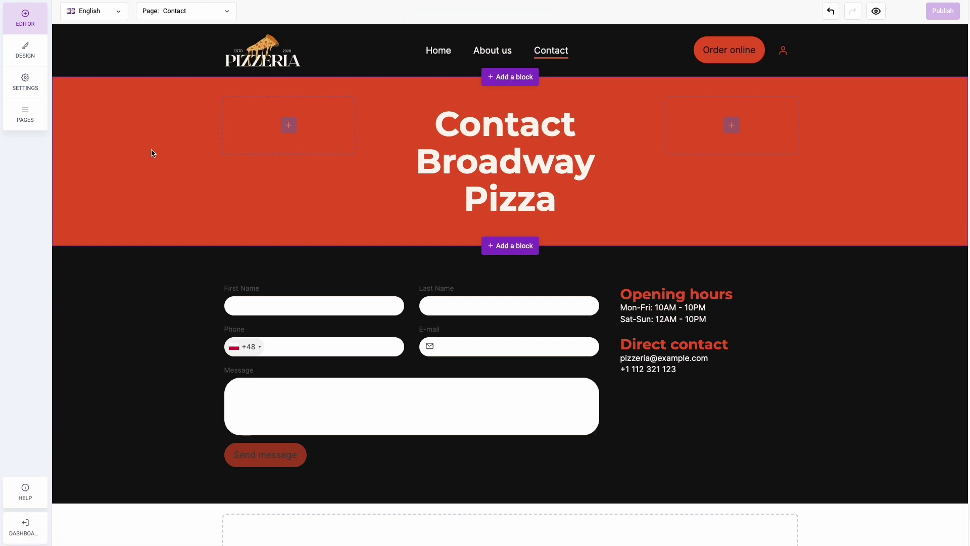
- Change the theme's Text colour to white (255, 255, 255) in the Design colours
{"action": "left_click", "coordinate": [29, 55]}
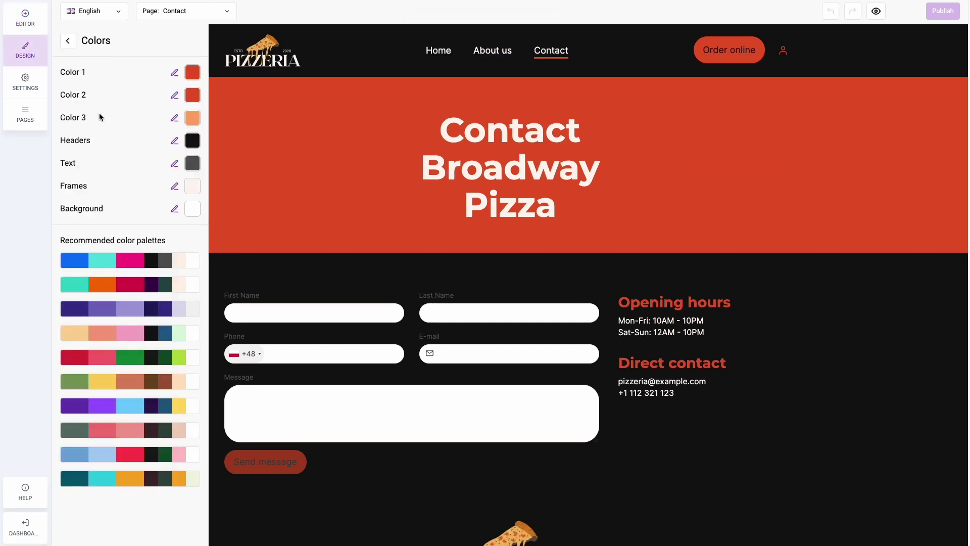
{"action": "left_click", "coordinate": [175, 163]}
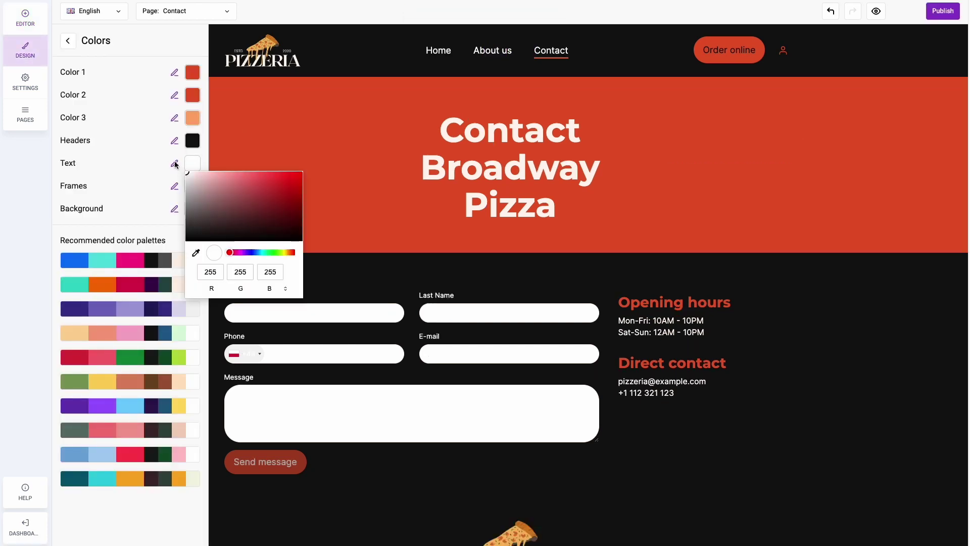
{"action": "left_click", "coordinate": [333, 472]}
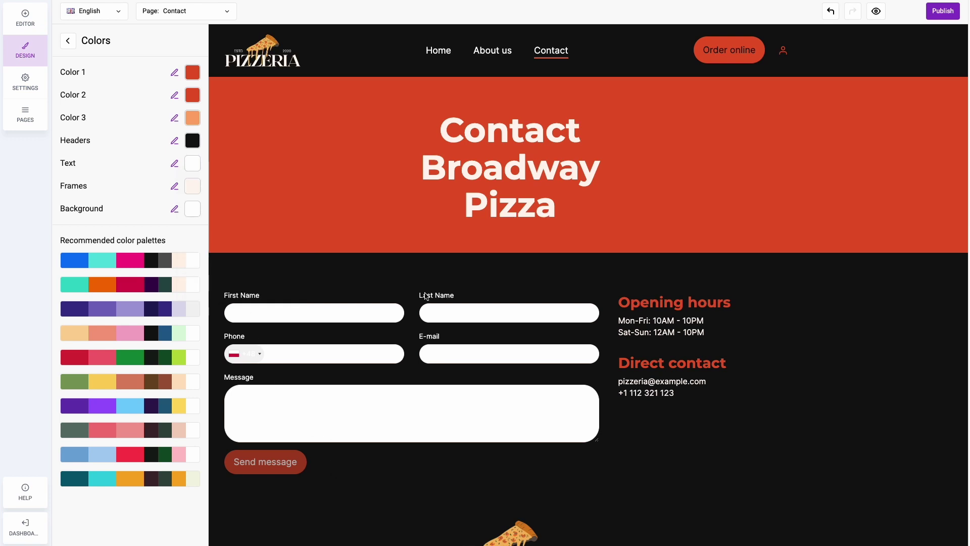
{"action": "left_click", "coordinate": [46, 28]}
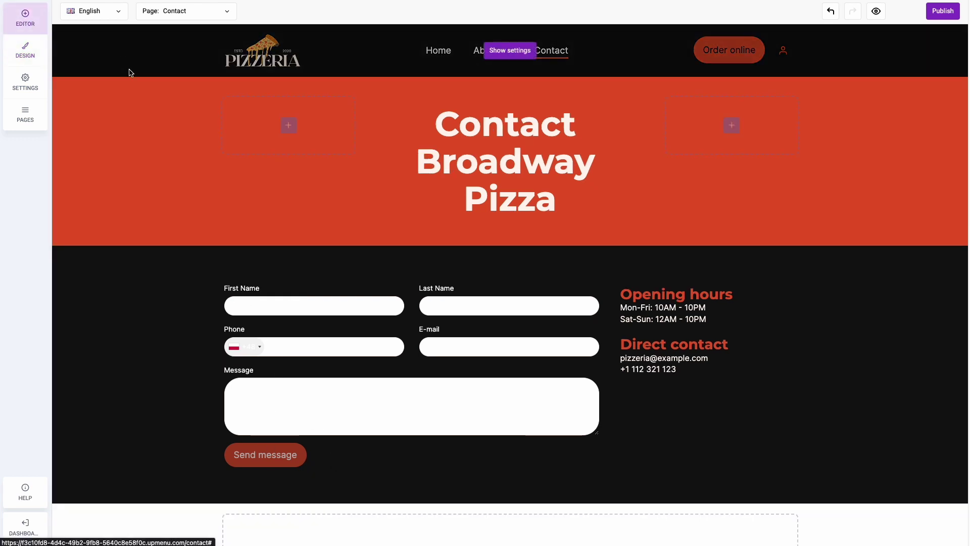
{"action": "left_click", "coordinate": [196, 16]}
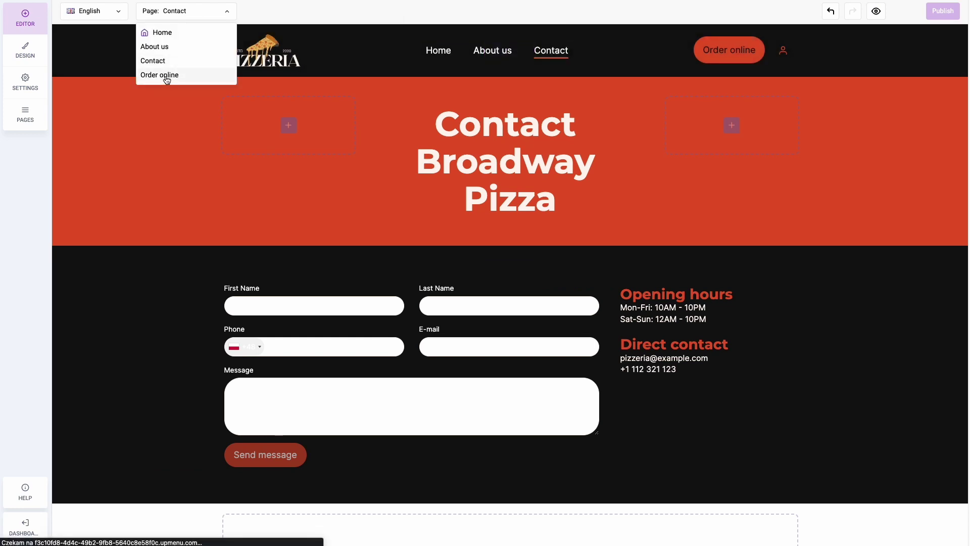
- On the Order online page, replace the heading with a white 'Explore Our Delicious Pizza'
{"action": "left_click", "coordinate": [167, 76]}
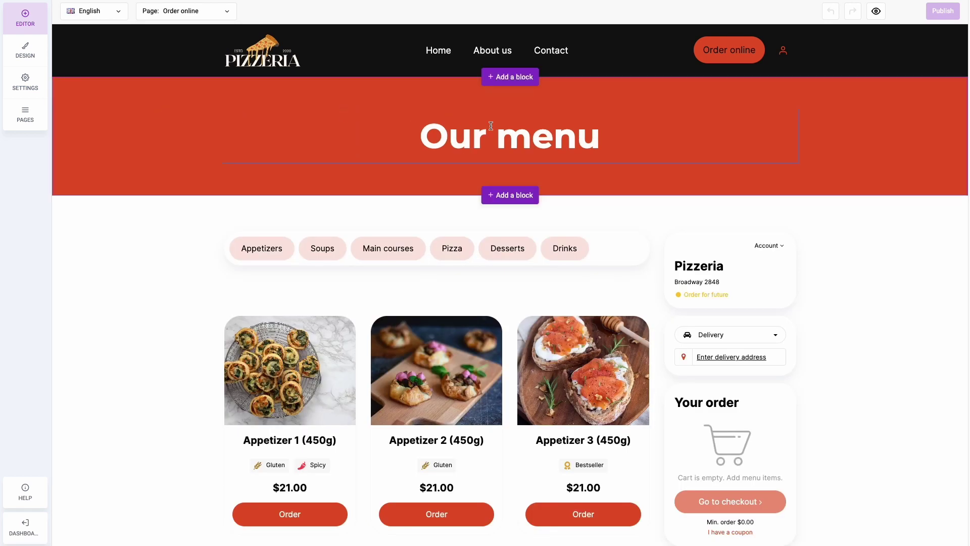
{"action": "left_click", "coordinate": [543, 132]}
{"action": "type", "text": "Explore Our Delicious Pizza"}
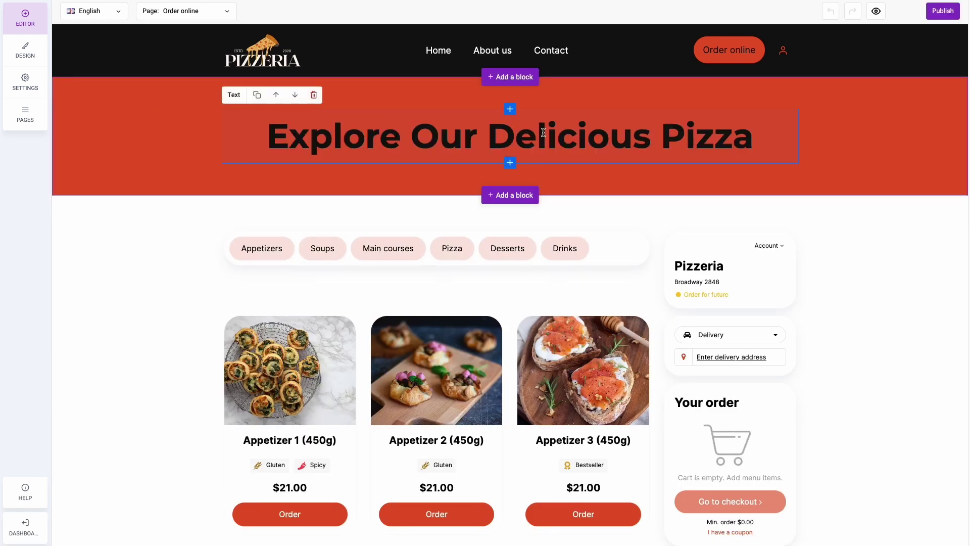
{"action": "triple_click", "coordinate": [550, 127]}
{"action": "left_click", "coordinate": [444, 100]}
{"action": "left_click", "coordinate": [445, 245]}
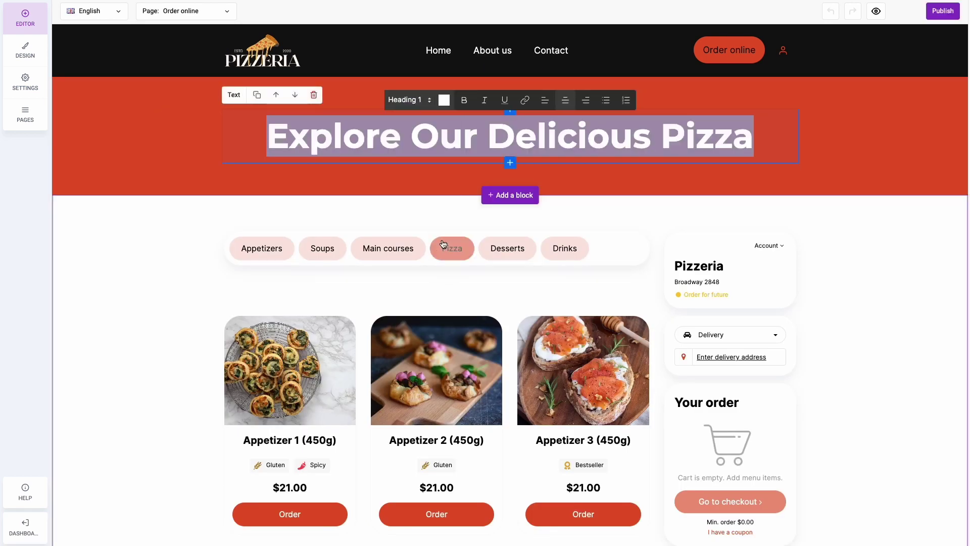
- Set the menu block's design Theme to Light
{"action": "left_click", "coordinate": [157, 238]}
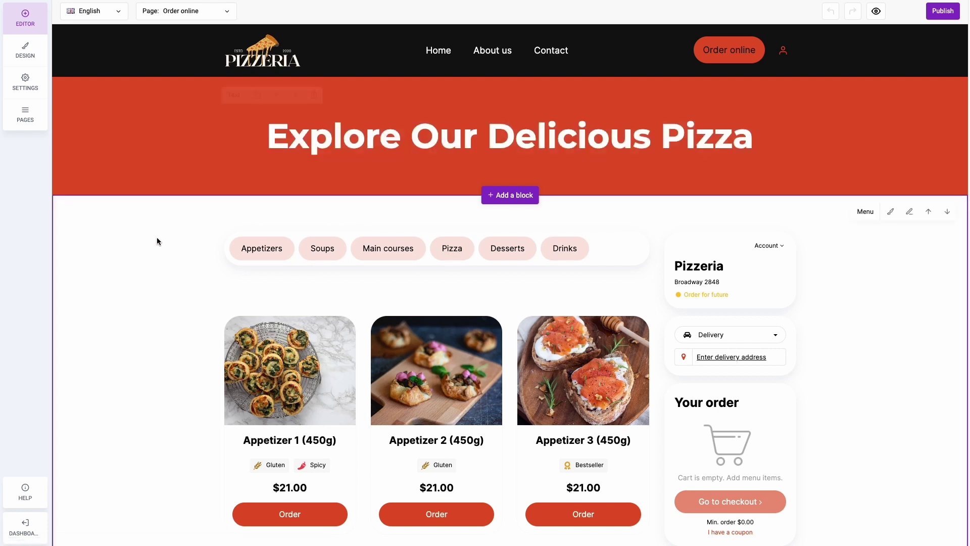
{"action": "left_click", "coordinate": [891, 212]}
{"action": "left_click", "coordinate": [886, 293]}
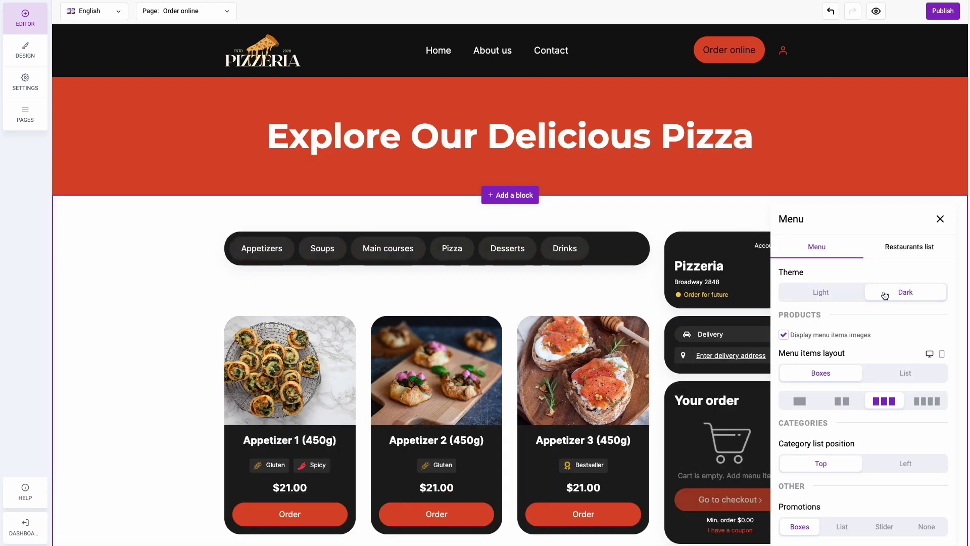
{"action": "scroll", "coordinate": [808, 364], "scroll_direction": "down", "scroll_amount": 12}
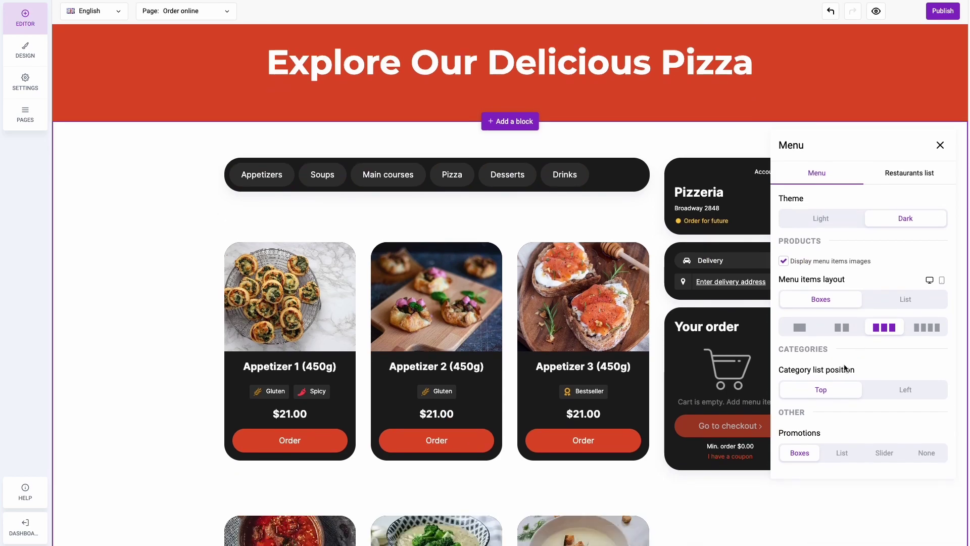
{"action": "scroll", "coordinate": [754, 360], "scroll_direction": "down", "scroll_amount": 4}
{"action": "scroll", "coordinate": [754, 359], "scroll_direction": "up", "scroll_amount": 15}
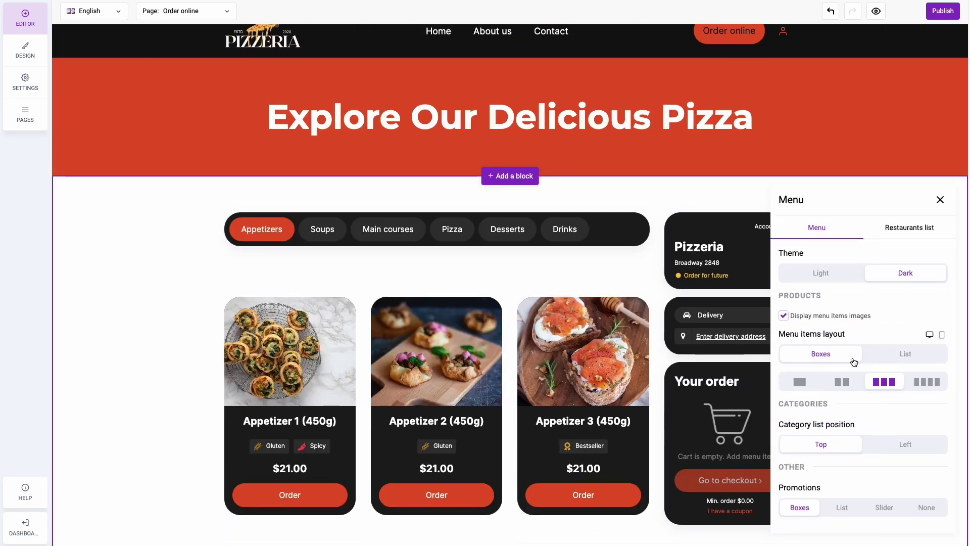
{"action": "left_click", "coordinate": [819, 273]}
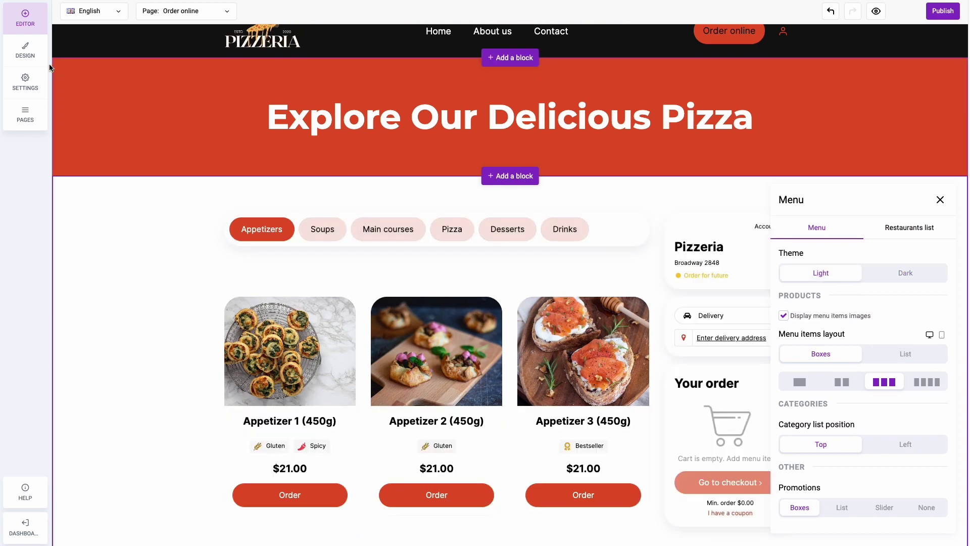
{"action": "left_click", "coordinate": [30, 64]}
- Set the theme's Background colour to black in the colour picker
{"action": "left_click", "coordinate": [108, 119]}
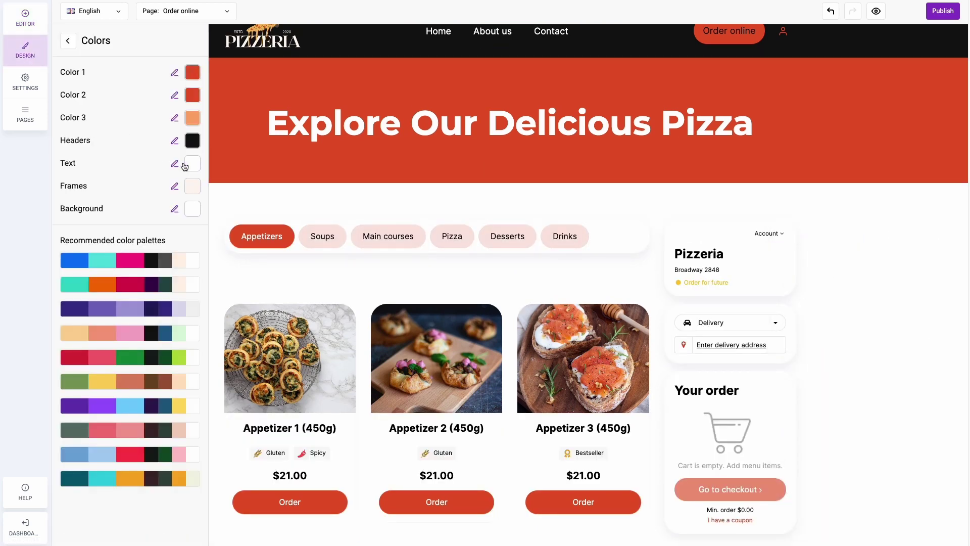
{"action": "left_click", "coordinate": [195, 210]}
{"action": "left_click_drag", "start_coordinate": [212, 253], "coordinate": [174, 302]}
{"action": "left_click", "coordinate": [21, 51]}
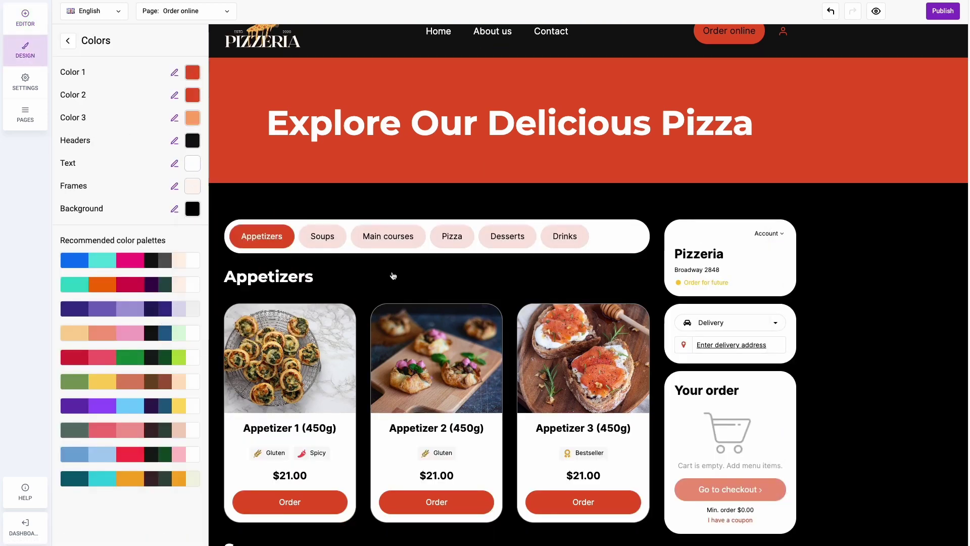
- Publish the updated theme and view the live site
{"action": "scroll", "coordinate": [154, 256], "scroll_direction": "down", "scroll_amount": 12}
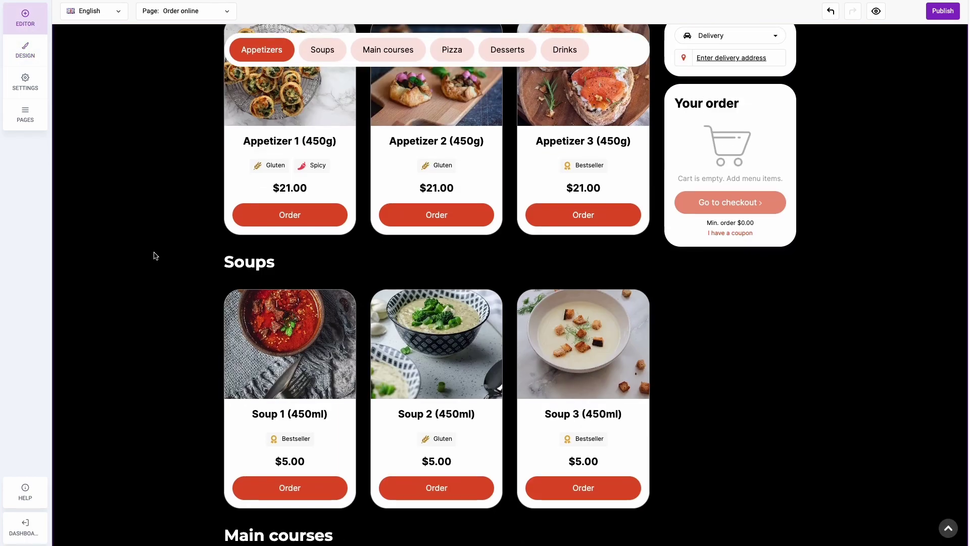
{"action": "scroll", "coordinate": [156, 257], "scroll_direction": "down", "scroll_amount": 5}
{"action": "scroll", "coordinate": [156, 257], "scroll_direction": "up", "scroll_amount": 15}
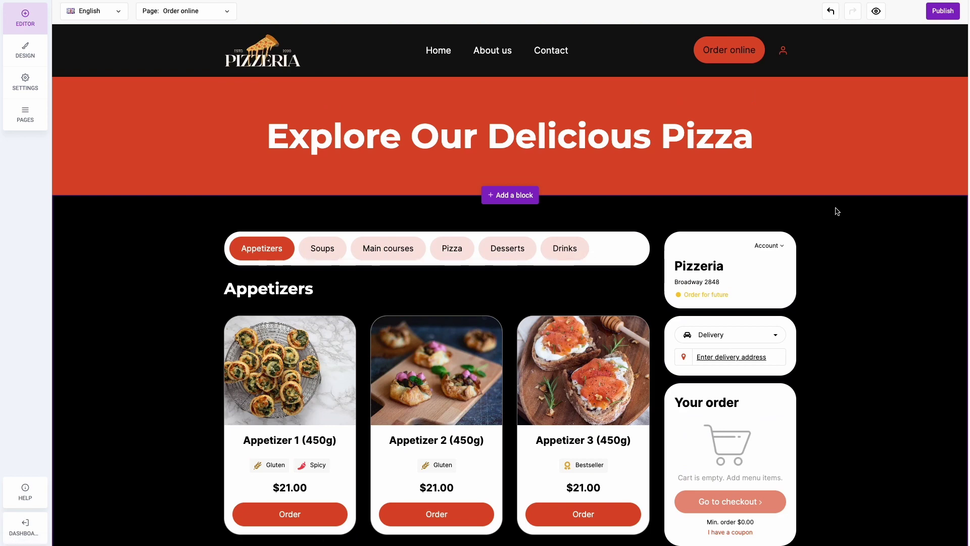
{"action": "left_click", "coordinate": [943, 10]}
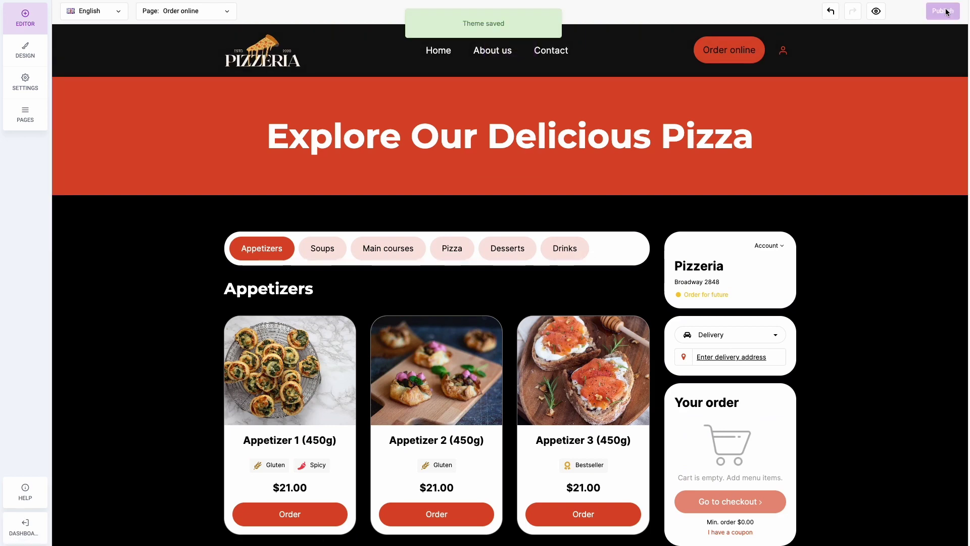
{"action": "left_click", "coordinate": [877, 11]}
- Scroll through the live Home page to review it
{"action": "scroll", "coordinate": [413, 146], "scroll_direction": "down", "scroll_amount": 5}
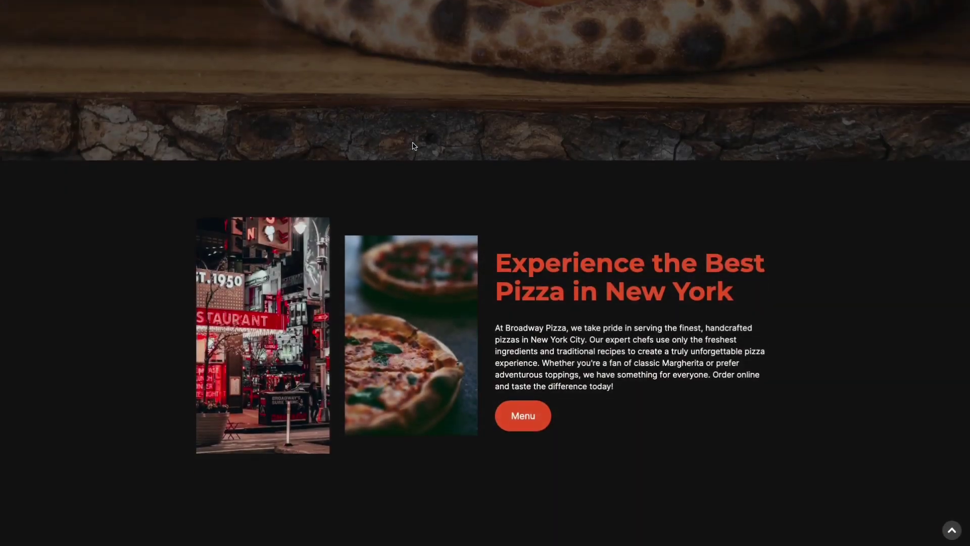
{"action": "scroll", "coordinate": [413, 146], "scroll_direction": "down", "scroll_amount": 8}
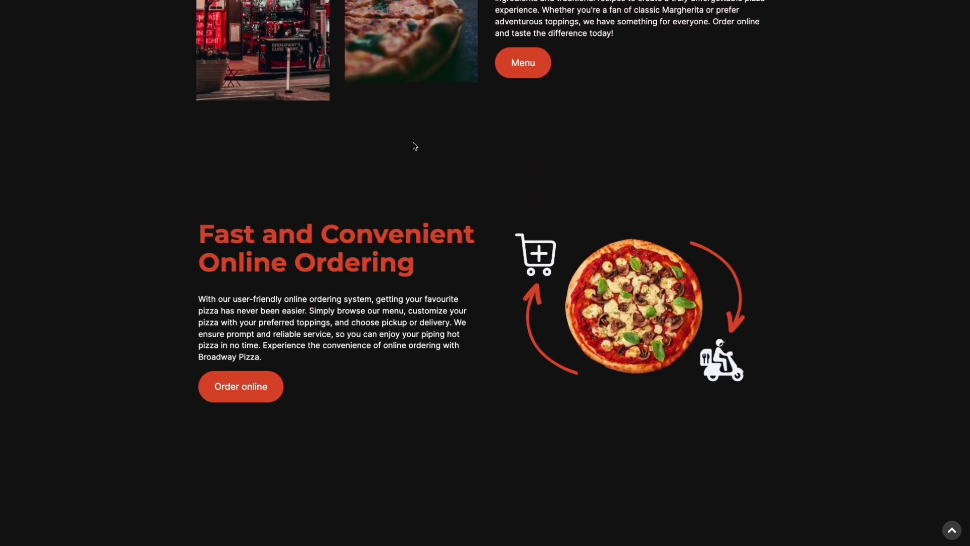
{"action": "scroll", "coordinate": [413, 143], "scroll_direction": "down", "scroll_amount": 5}
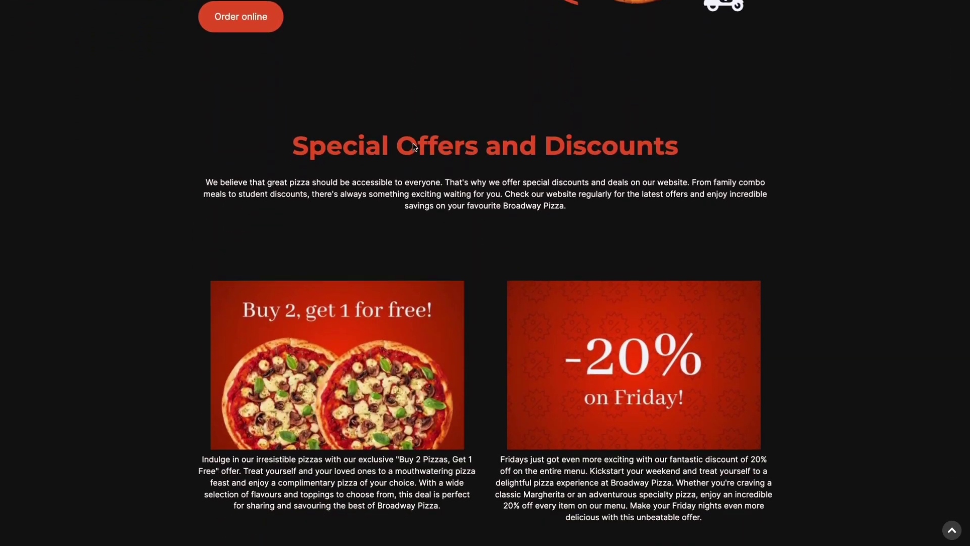
{"action": "scroll", "coordinate": [413, 146], "scroll_direction": "down", "scroll_amount": 7}
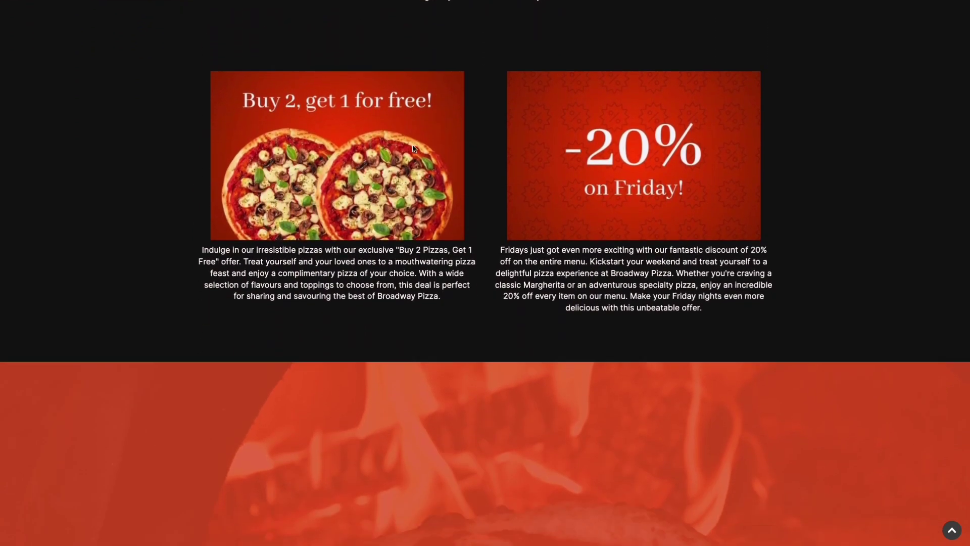
{"action": "scroll", "coordinate": [413, 146], "scroll_direction": "down", "scroll_amount": 4}
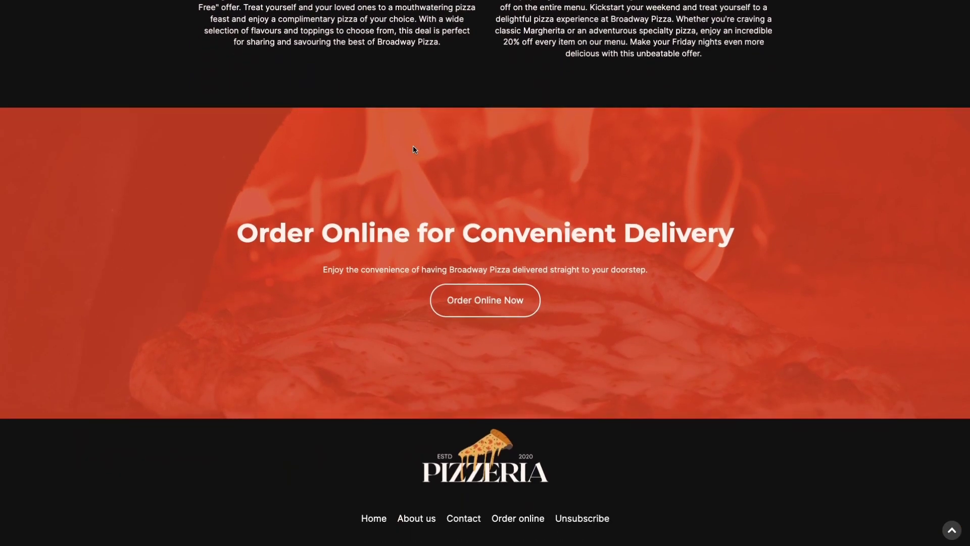
{"action": "scroll", "coordinate": [413, 147], "scroll_direction": "up", "scroll_amount": 15}
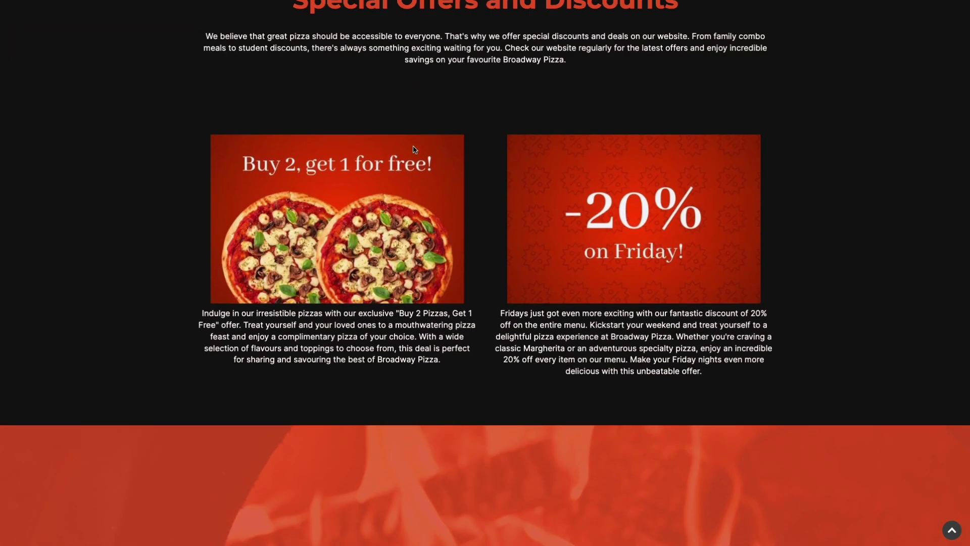
{"action": "scroll", "coordinate": [413, 150], "scroll_direction": "up", "scroll_amount": 9}
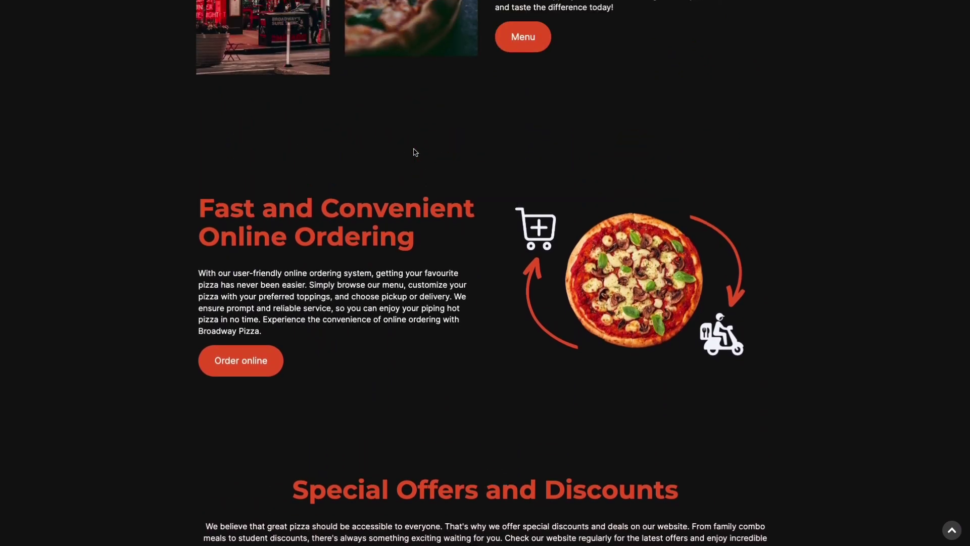
{"action": "scroll", "coordinate": [415, 152], "scroll_direction": "up", "scroll_amount": 10}
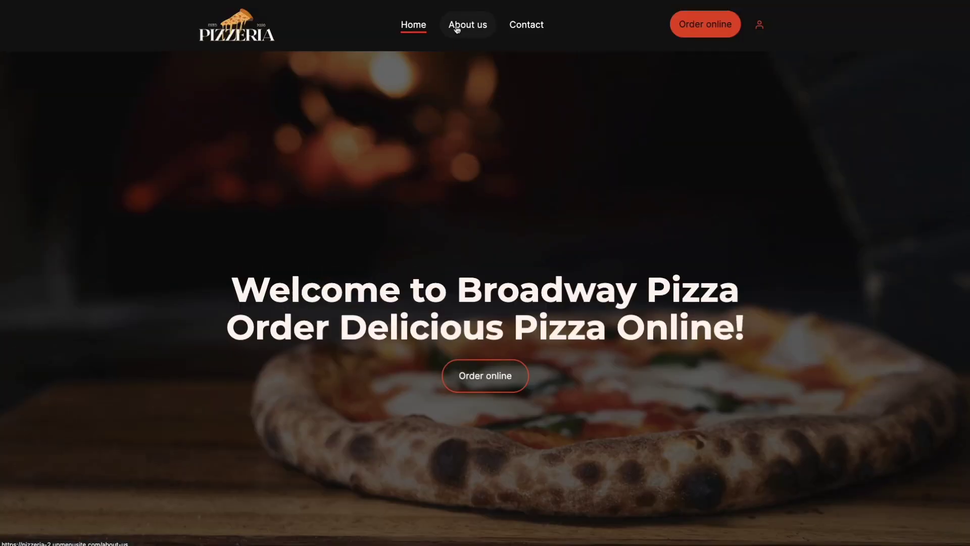
- Review the live About us page
{"action": "left_click", "coordinate": [457, 30]}
{"action": "scroll", "coordinate": [446, 71], "scroll_direction": "down", "scroll_amount": 5}
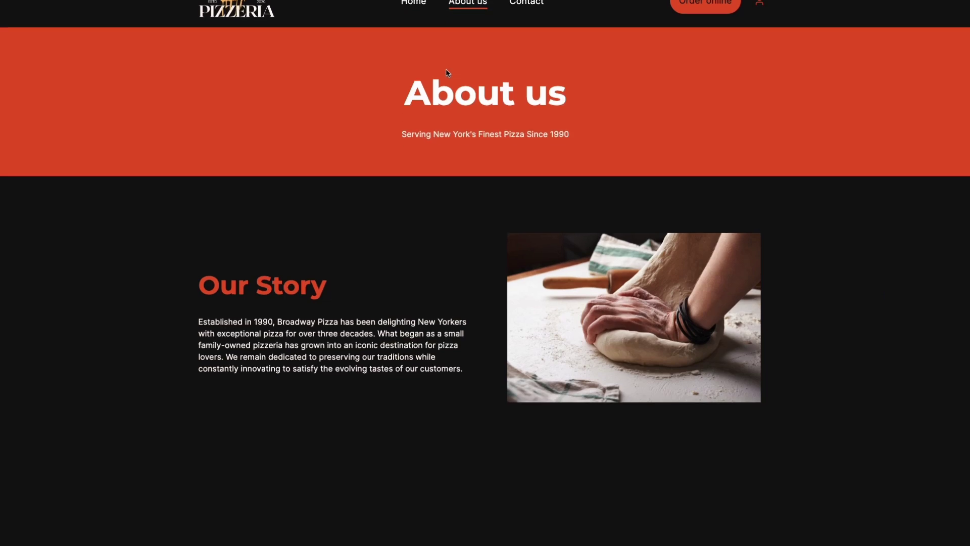
{"action": "scroll", "coordinate": [447, 73], "scroll_direction": "down", "scroll_amount": 4}
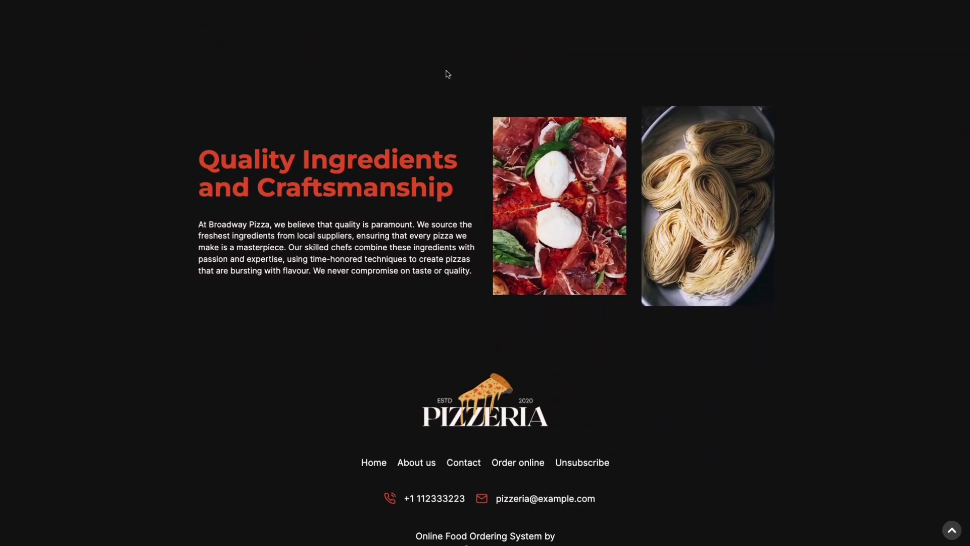
{"action": "scroll", "coordinate": [447, 73], "scroll_direction": "up", "scroll_amount": 5}
{"action": "scroll", "coordinate": [448, 74], "scroll_direction": "up", "scroll_amount": 4}
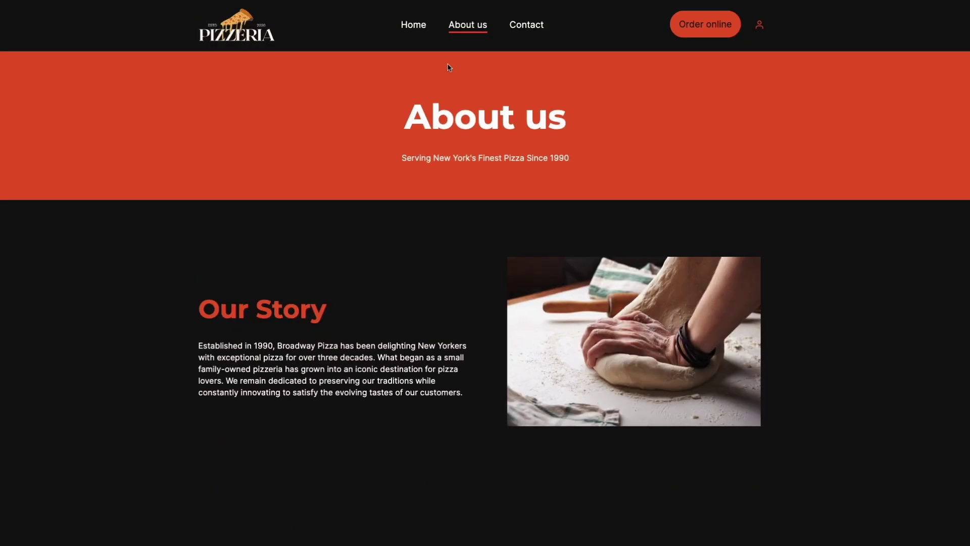
- Review the live Contact page, then go to the Order online page
{"action": "left_click", "coordinate": [513, 25]}
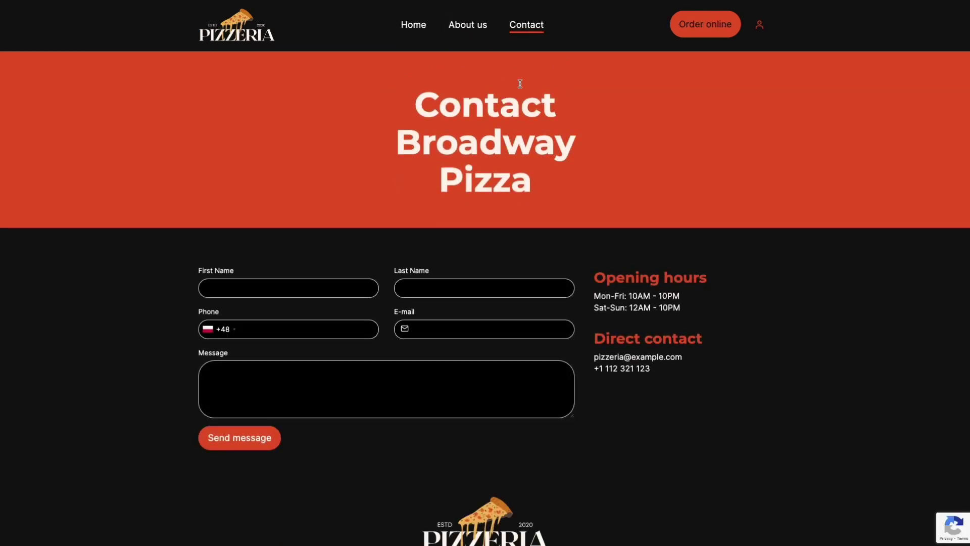
{"action": "scroll", "coordinate": [520, 83], "scroll_direction": "down", "scroll_amount": 3}
{"action": "scroll", "coordinate": [541, 84], "scroll_direction": "up", "scroll_amount": 3}
{"action": "left_click", "coordinate": [678, 26]}
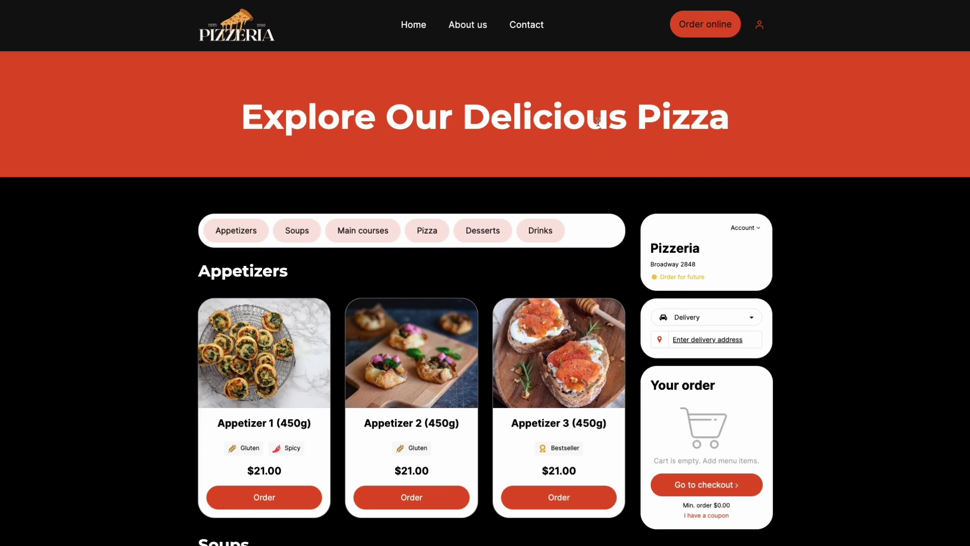
- Order Appetizer 2 and Appetizer 3 ($42.00 total), review the checkout form, then close it
{"action": "scroll", "coordinate": [522, 179], "scroll_direction": "down", "scroll_amount": 5}
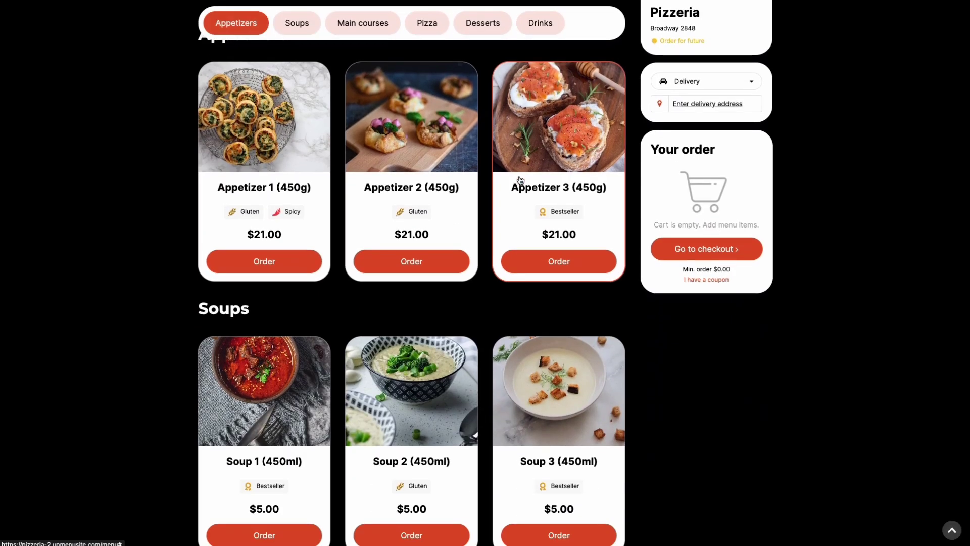
{"action": "left_click", "coordinate": [396, 259]}
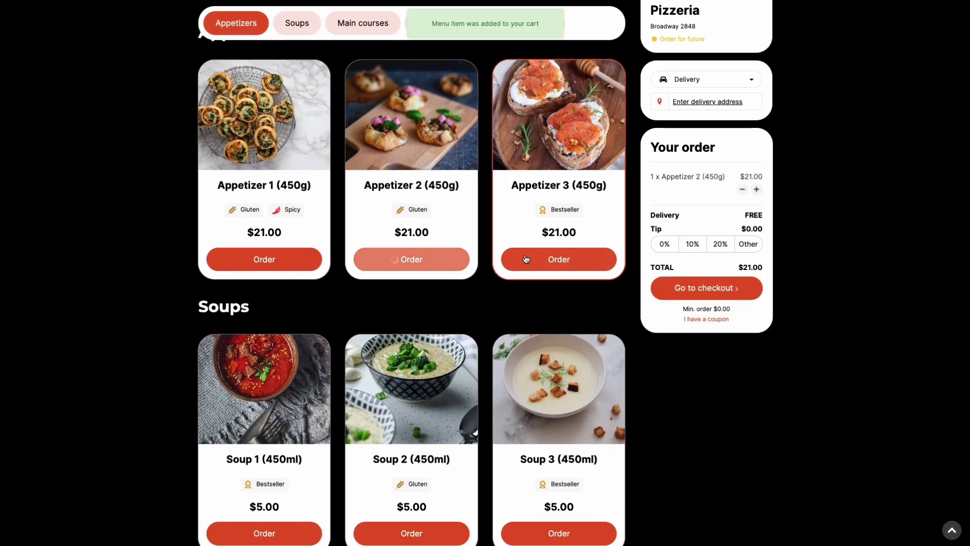
{"action": "left_click", "coordinate": [544, 262]}
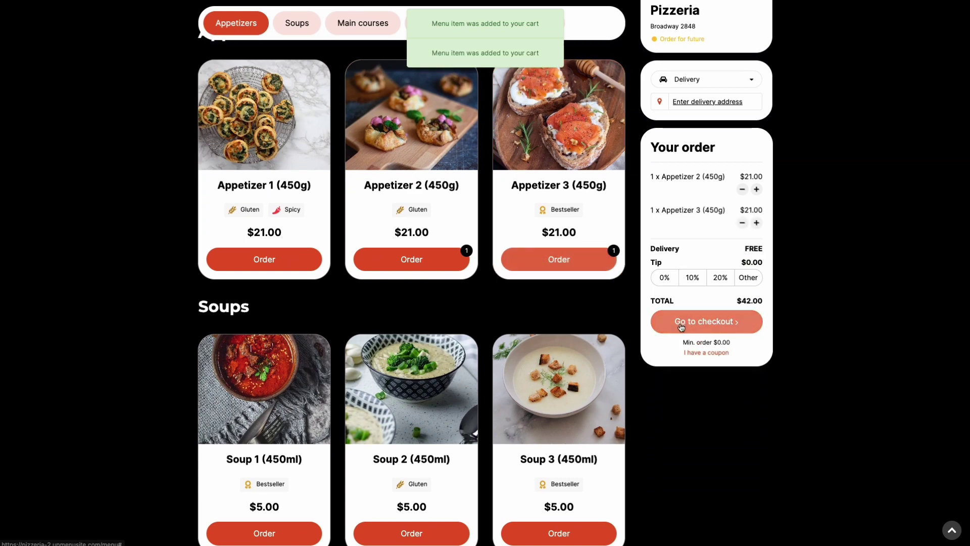
{"action": "left_click", "coordinate": [680, 322]}
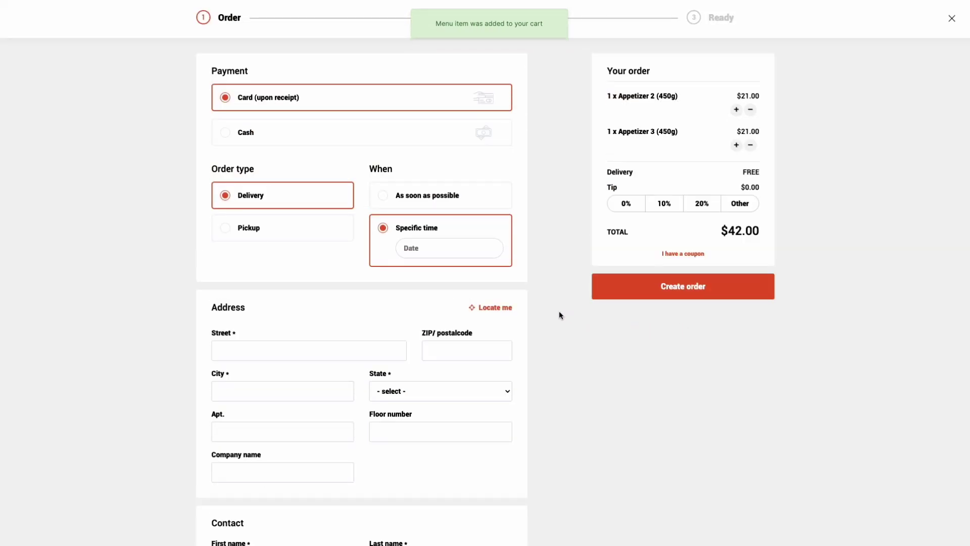
{"action": "scroll", "coordinate": [511, 312], "scroll_direction": "down", "scroll_amount": 2}
{"action": "scroll", "coordinate": [483, 314], "scroll_direction": "down", "scroll_amount": 3}
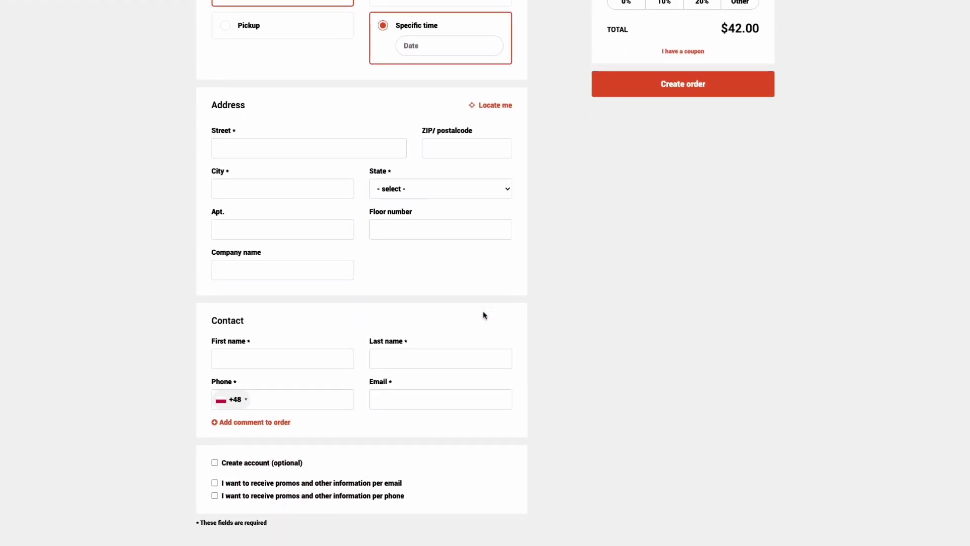
{"action": "scroll", "coordinate": [483, 314], "scroll_direction": "up", "scroll_amount": 5}
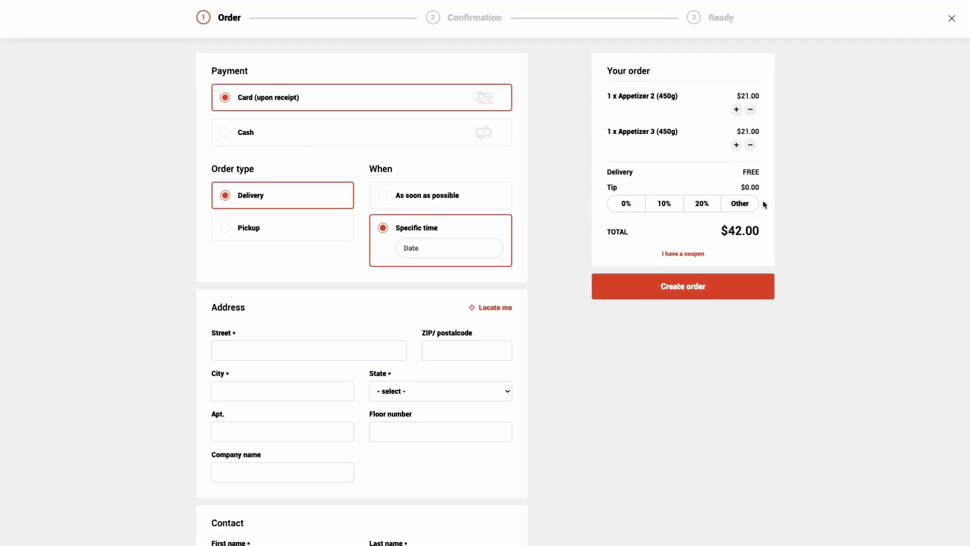
{"action": "left_click", "coordinate": [950, 21]}
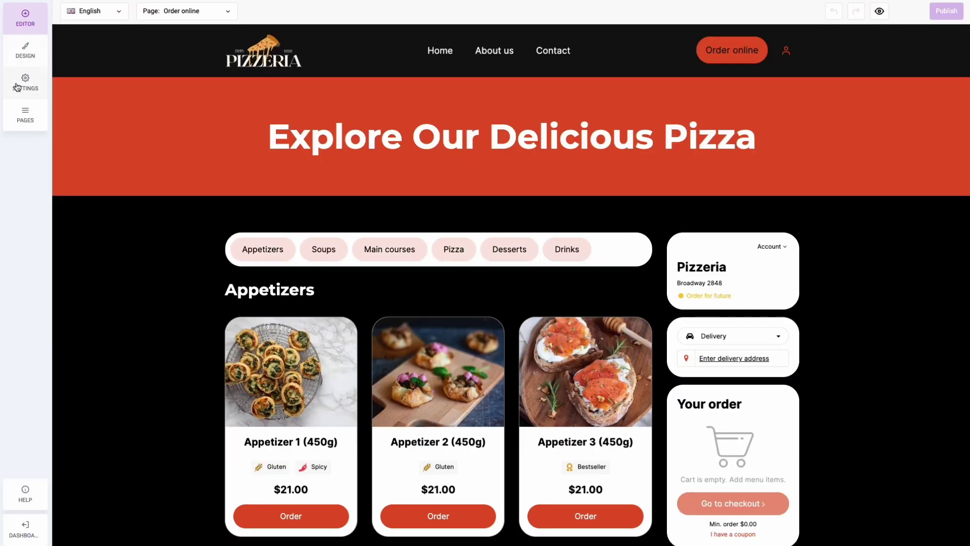
- Show the PAGES panel listing the site's pages
{"action": "left_click", "coordinate": [23, 112]}
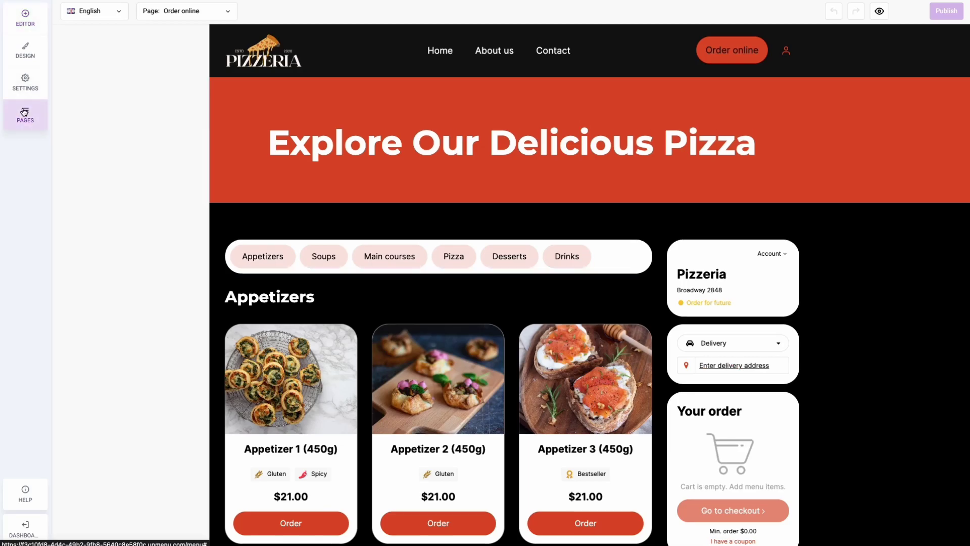
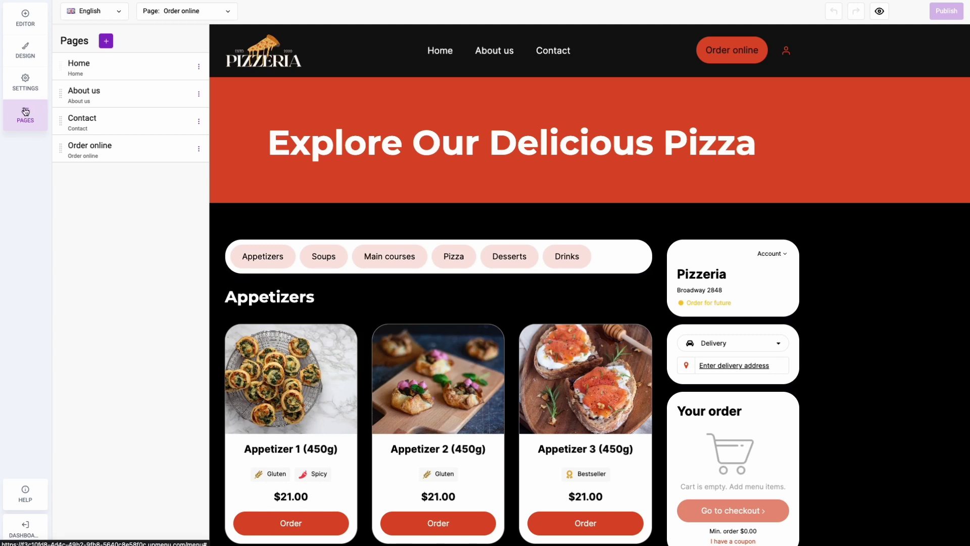
- Save the Home page SEO title 'Broadway Pizza | Order Delicious Pizza Online in New York' with a pizza-ordering description
{"action": "left_click", "coordinate": [111, 72]}
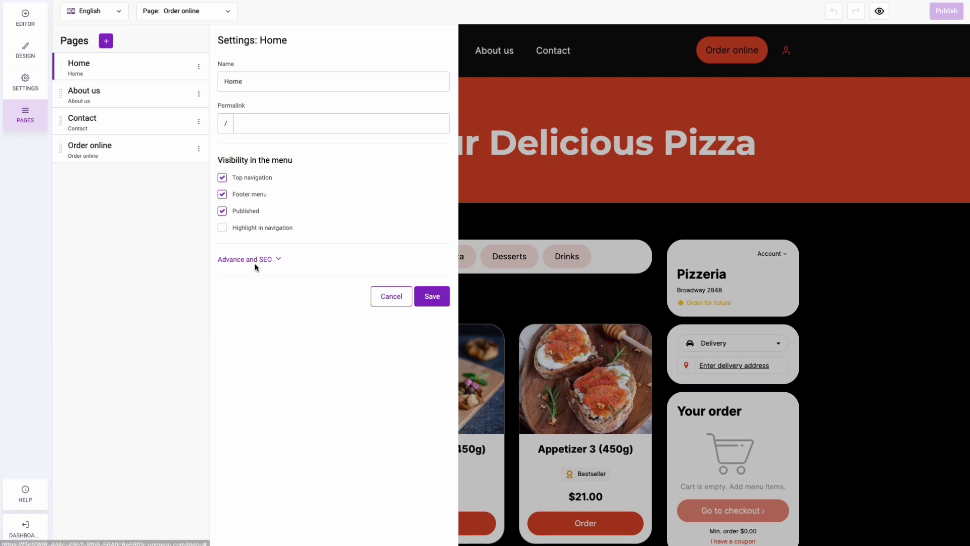
{"action": "left_click", "coordinate": [277, 265]}
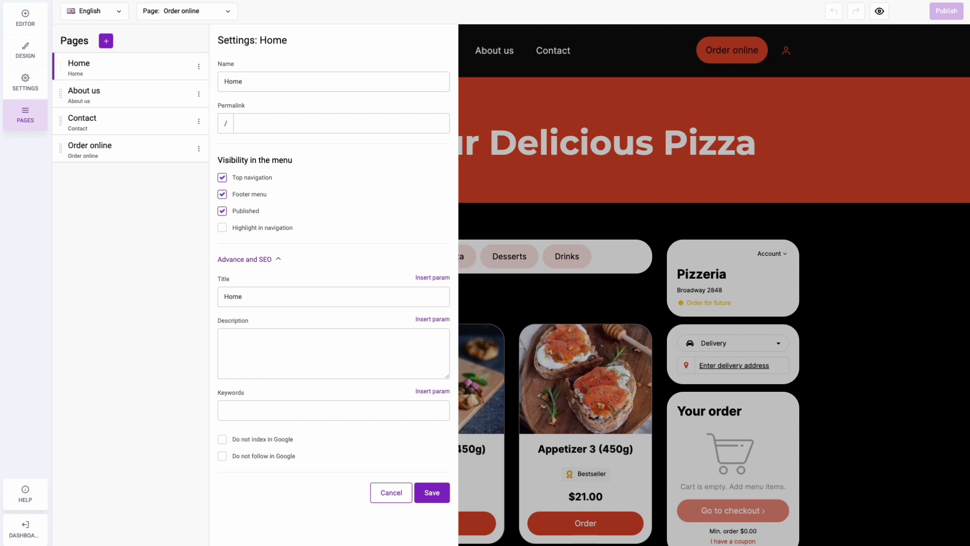
{"action": "type", "text": "Broadway Pizza | Order Delicious Pizza Online in New York"}
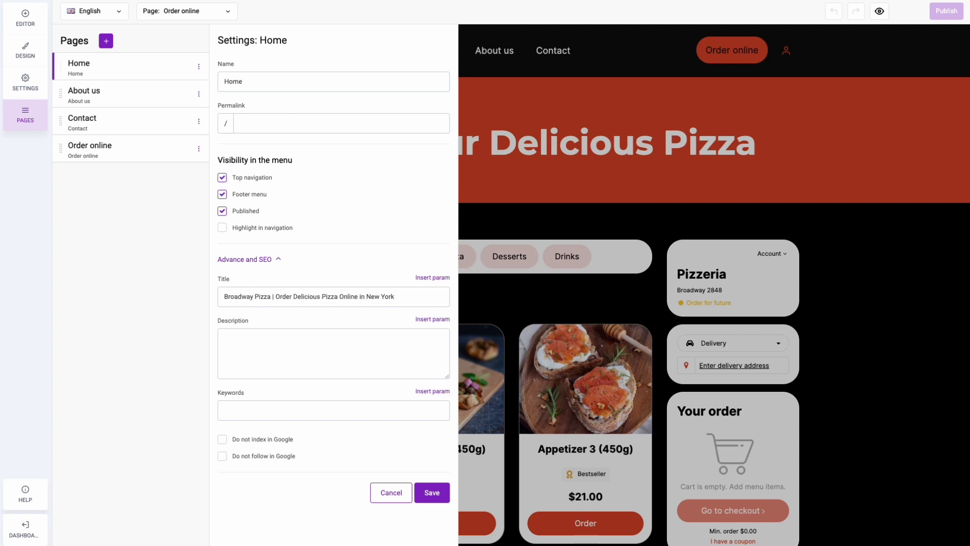
{"action": "left_click", "coordinate": [256, 343]}
{"action": "type", "text": "Craving mouthwatering pizza? Order online from Broadway Pizza, located in New York. Browse our menu and enjoy fresh, hot pizza delivered to your doorstep!"}
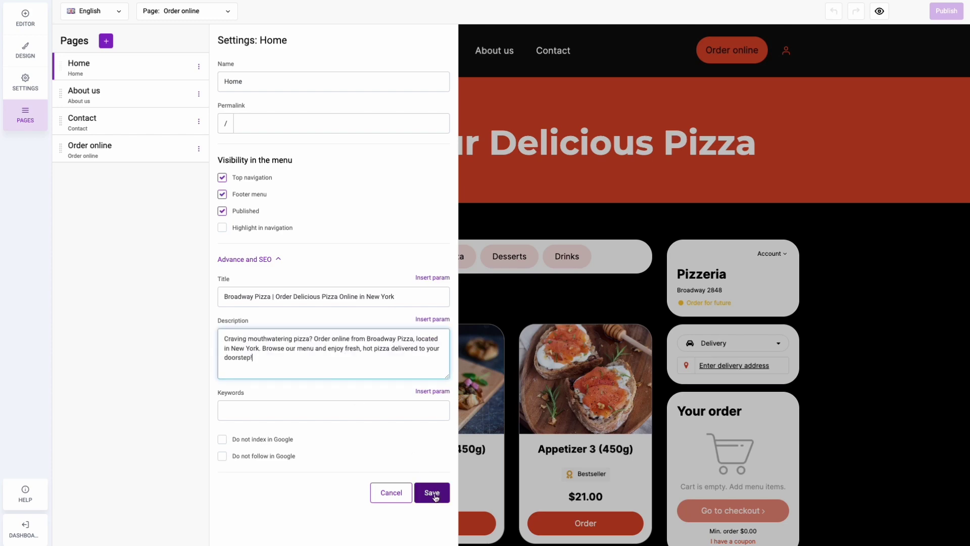
{"action": "left_click", "coordinate": [432, 492]}
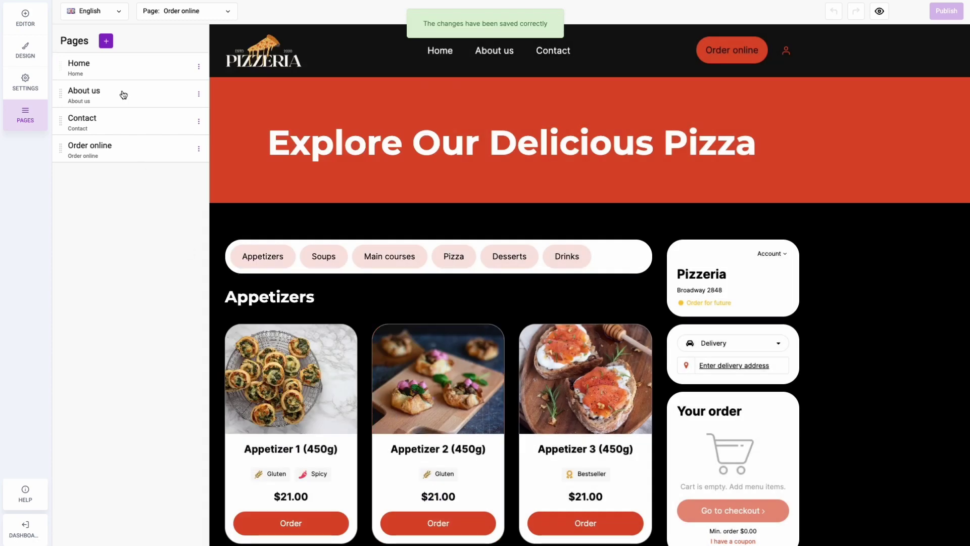
- Replace the About us page's SEO title with the new Broadway Pizza title, add a description, and save
{"action": "left_click", "coordinate": [123, 94]}
{"action": "left_click", "coordinate": [259, 259]}
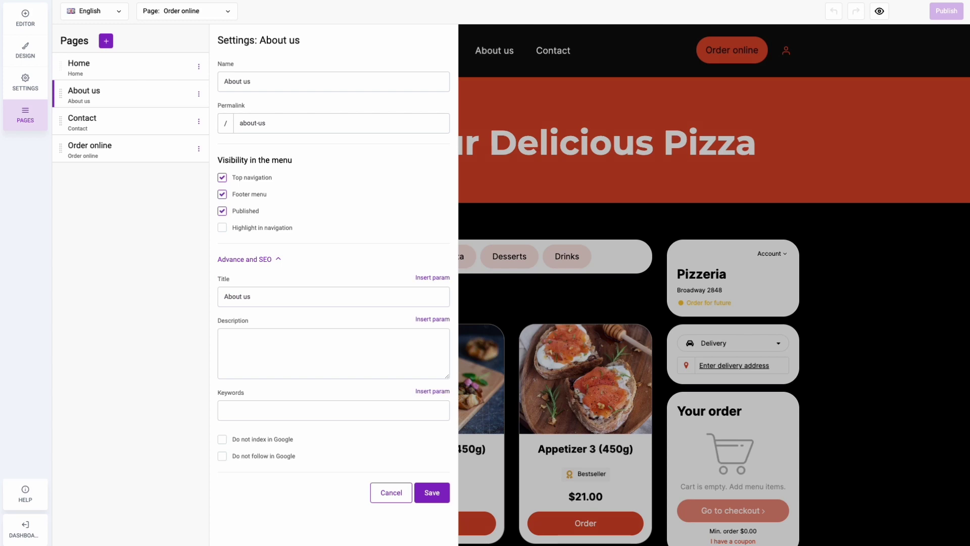
{"action": "triple_click", "coordinate": [252, 296]}
{"action": "type", "text": "bout Broadway Pizza - Serving New York's Finest Pizza Since 1990"}
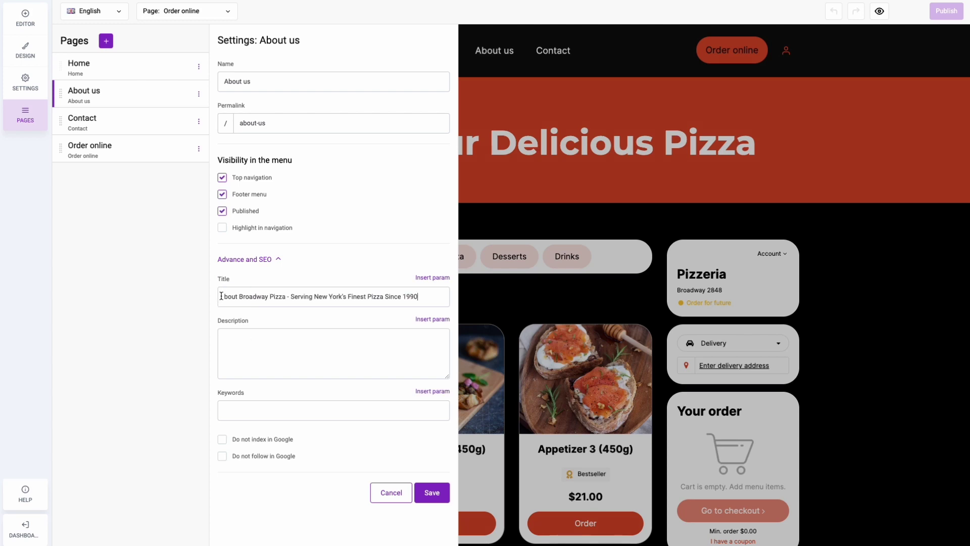
{"action": "left_click", "coordinate": [221, 296]}
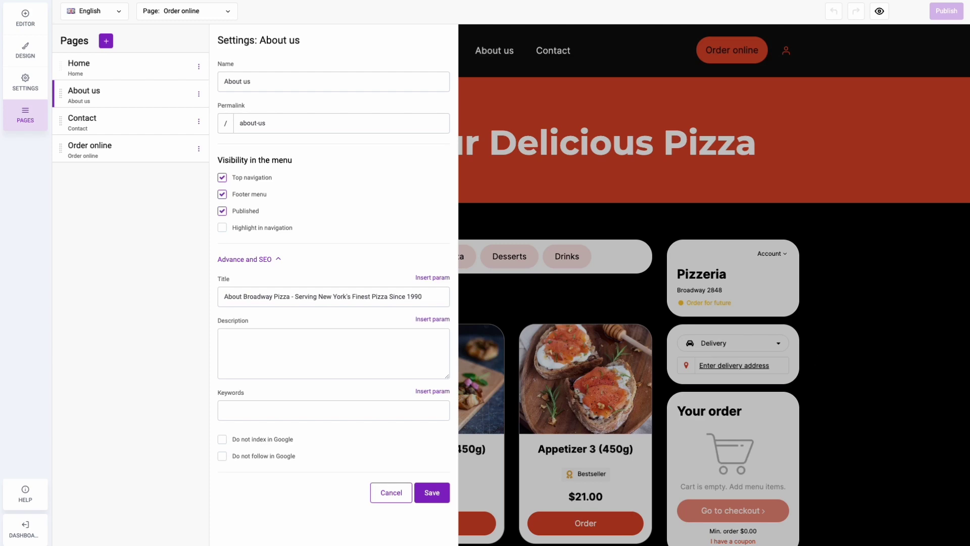
{"action": "left_click", "coordinate": [233, 344]}
{"action": "type", "text": "About Broadway Pizza: New York's Finest Pizza Since 1990"}
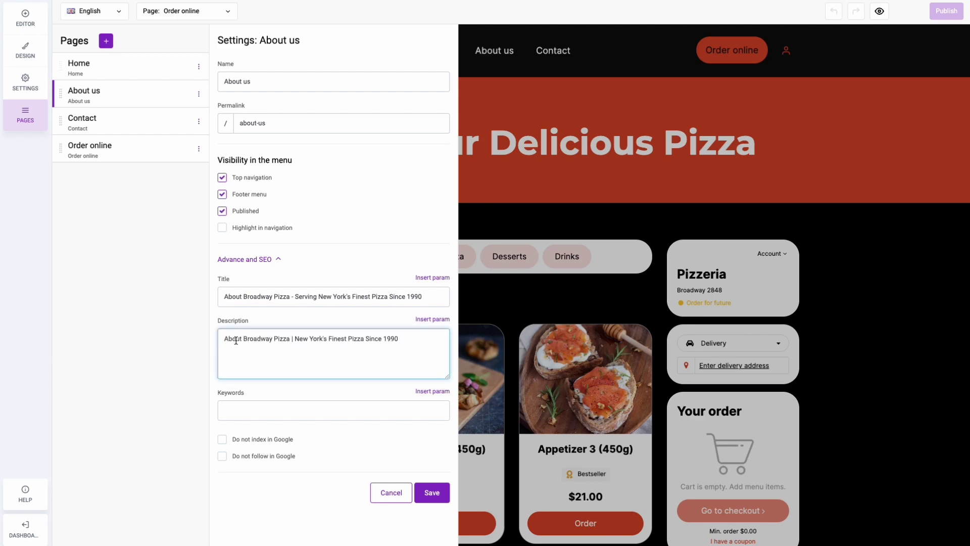
{"action": "left_click", "coordinate": [432, 492]}
- Replace the Contact page's SEO title and description with the Broadway Pizza versions and save
{"action": "left_click", "coordinate": [123, 126]}
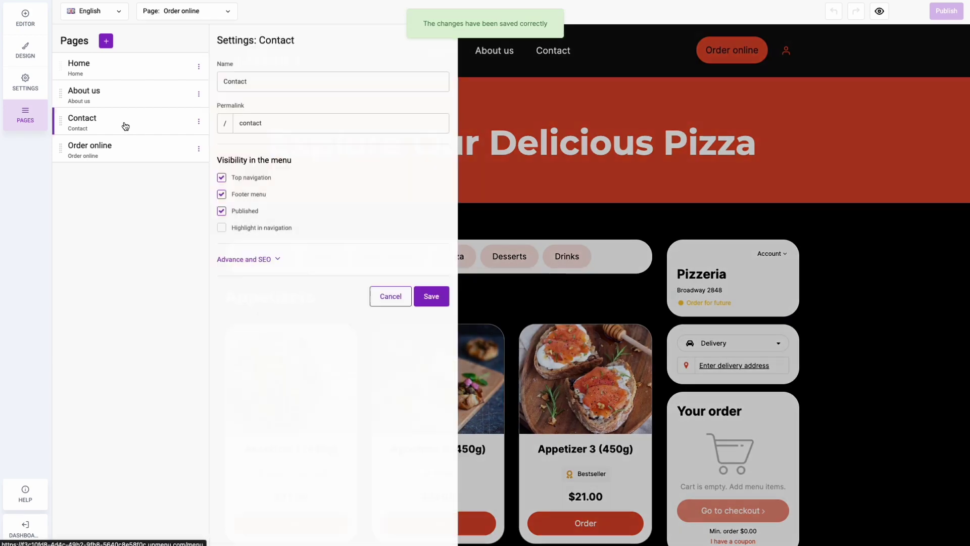
{"action": "left_click", "coordinate": [256, 260]}
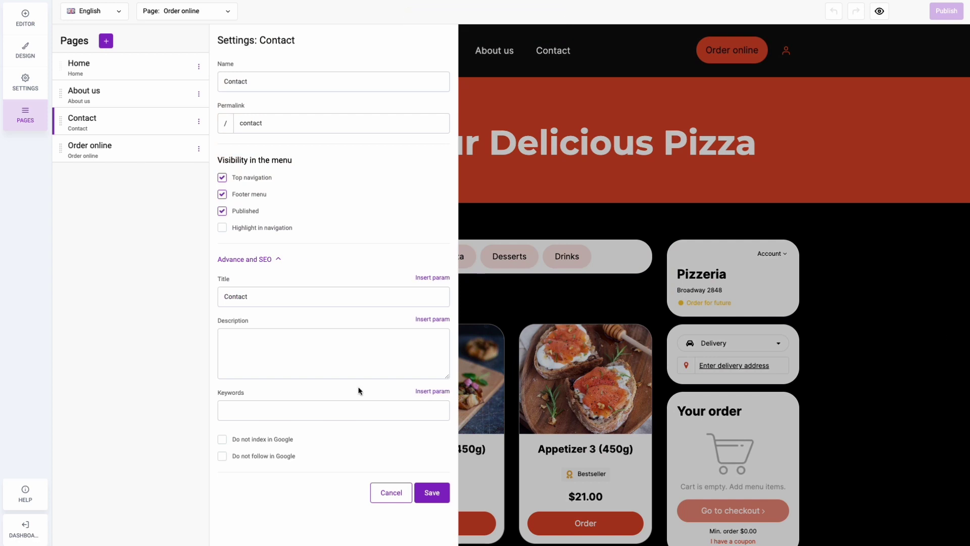
{"action": "double_click", "coordinate": [261, 297]}
{"action": "type", "text": "Contact Broadway Pizza | Get in Touch Today for Delicious Pizza"}
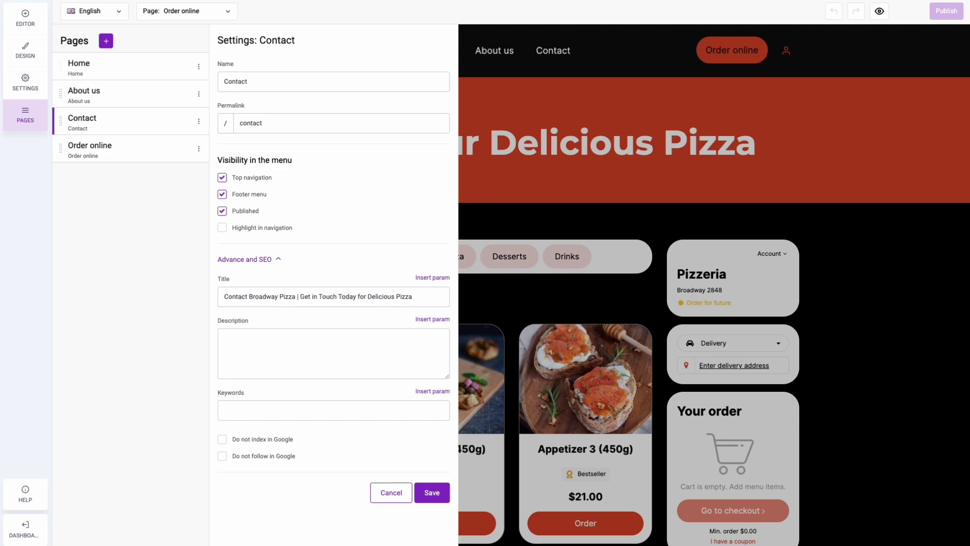
{"action": "left_click", "coordinate": [268, 350]}
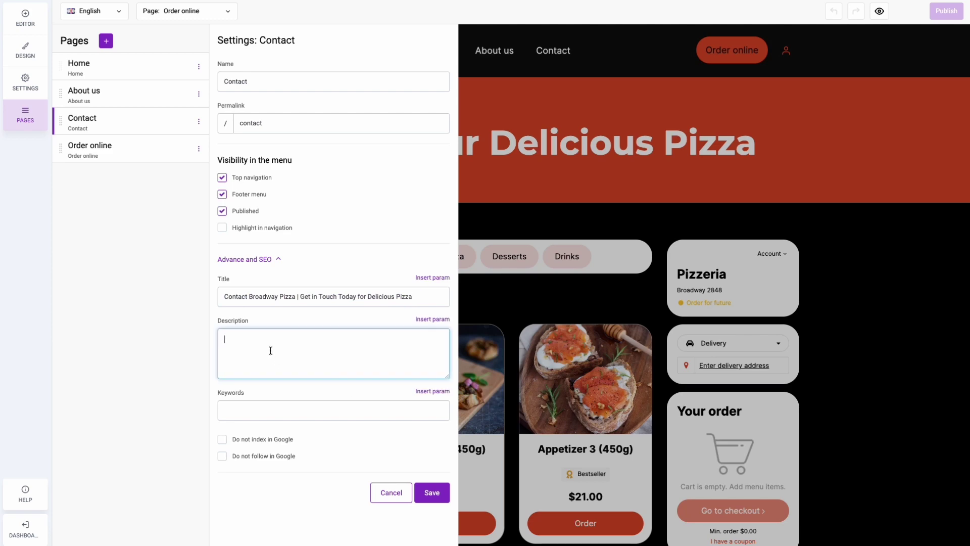
{"action": "type", "text": "Have questions or feedback? Contact Broadway Pizza, located on Broadway in New York. Our friendly team is here to assist you and ensure you have a fantastic pizza experience."}
{"action": "left_click", "coordinate": [432, 492]}
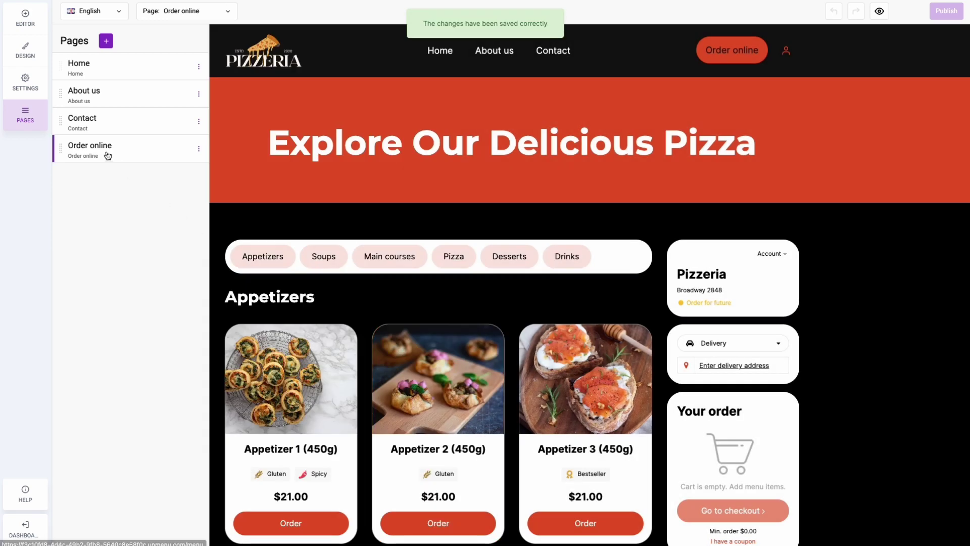
- Save the Order online page SEO title 'Order Pizza Online | Broadway Pizza Menu | New York' with its description
{"action": "left_click", "coordinate": [107, 153]}
{"action": "left_click", "coordinate": [246, 259]}
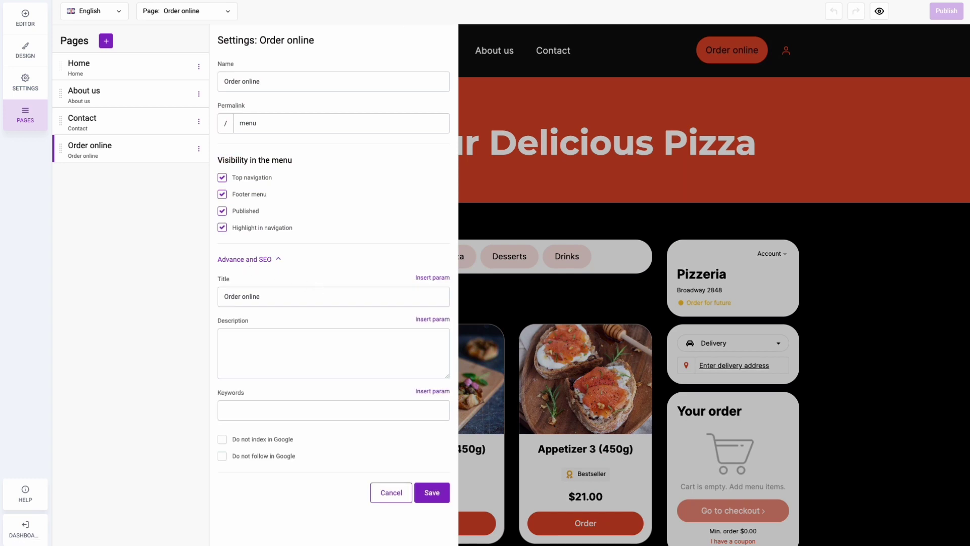
{"action": "triple_click", "coordinate": [280, 296]}
{"action": "type", "text": "Order Pizza Online | Broadway Pizza Menu | New York"}
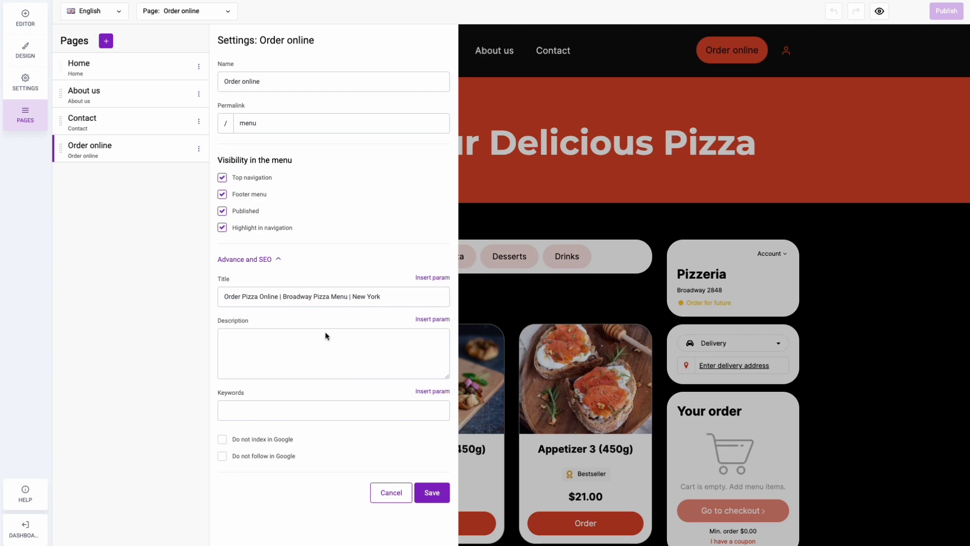
{"action": "left_click", "coordinate": [298, 348]}
{"action": "type", "text": "Broadway Pizza's online menu. Place your order today and experience the best pizza in New York, conveniently delivered to your doorstep."}
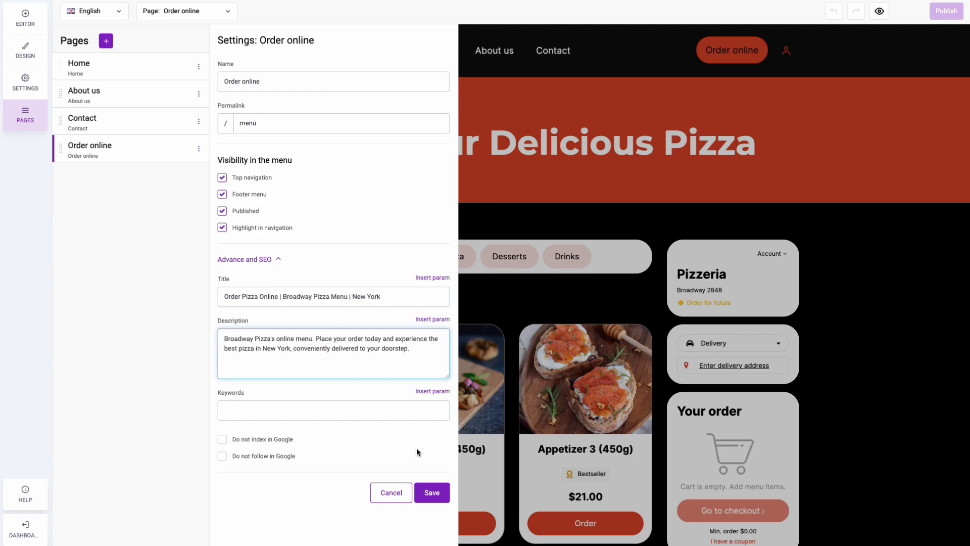
{"action": "left_click", "coordinate": [430, 491]}
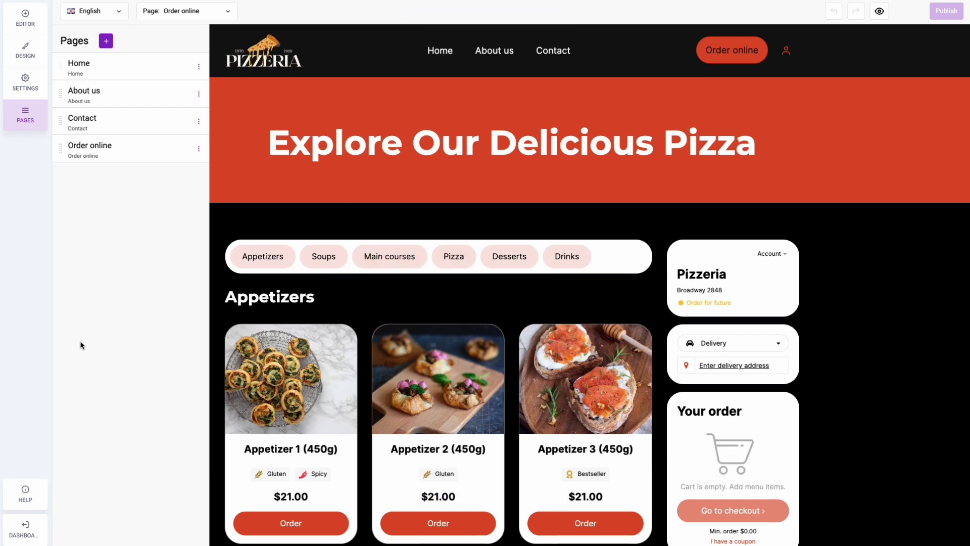
- In Shop settings > Domain, choose 'I want to use my own domain', enter yourdomain.com, and submit
{"action": "left_click", "coordinate": [23, 530]}
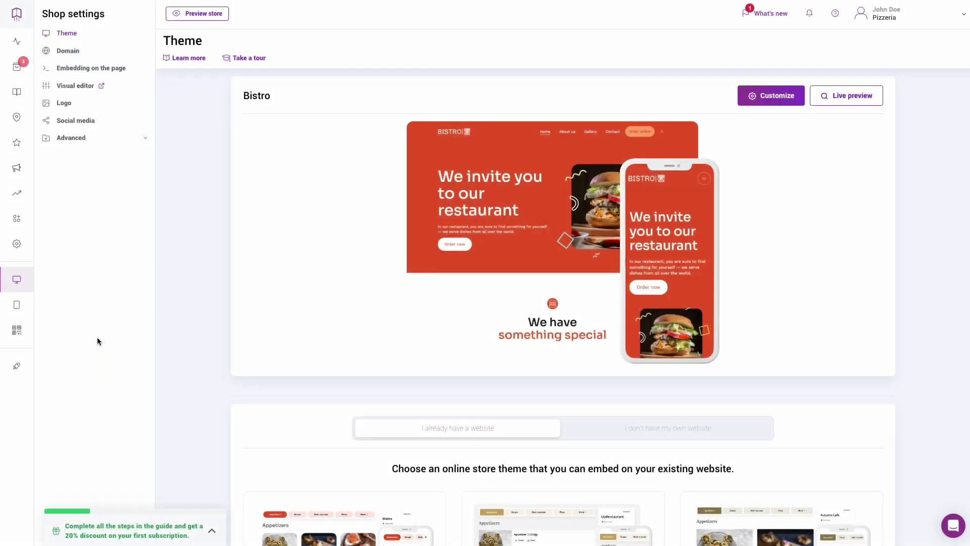
{"action": "left_click", "coordinate": [67, 51]}
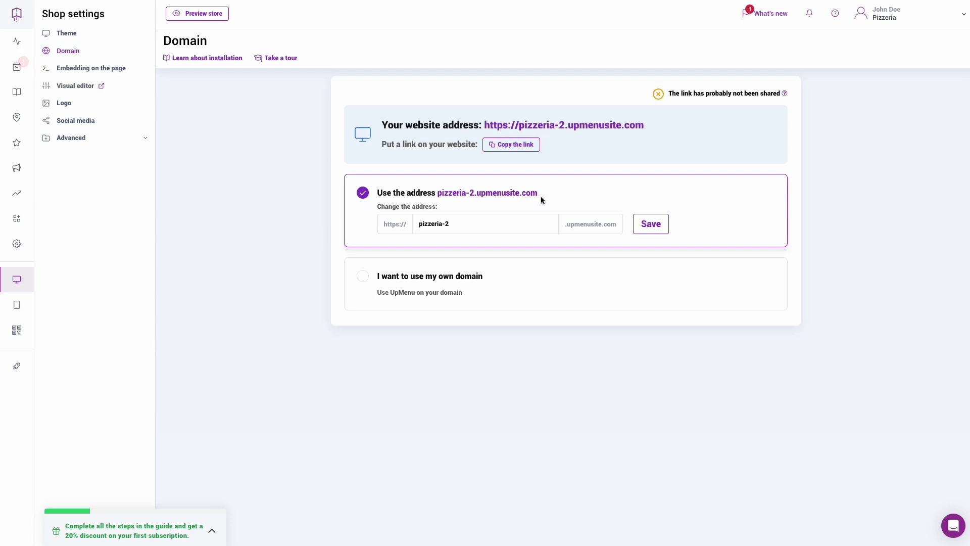
{"action": "left_click", "coordinate": [371, 291]}
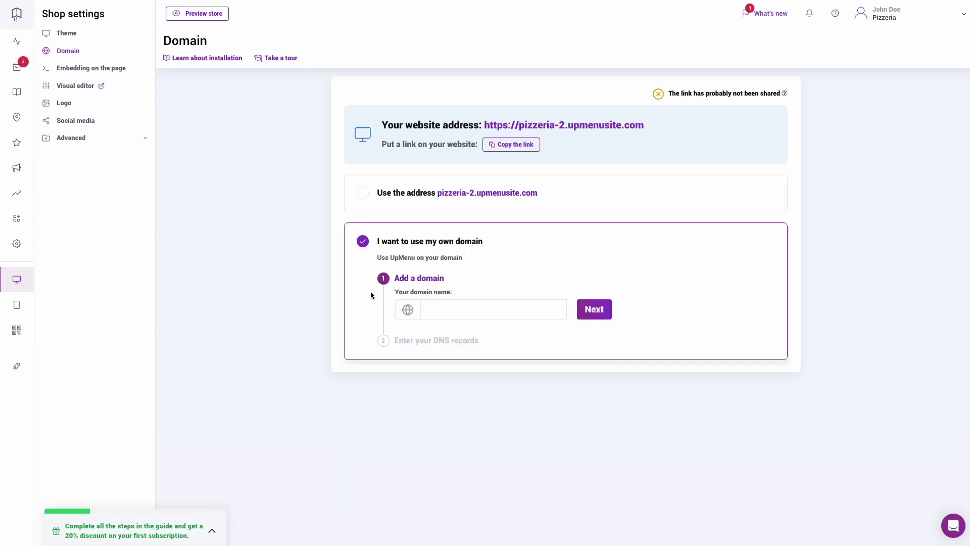
{"action": "left_click", "coordinate": [432, 302]}
{"action": "type", "text": "yo"}
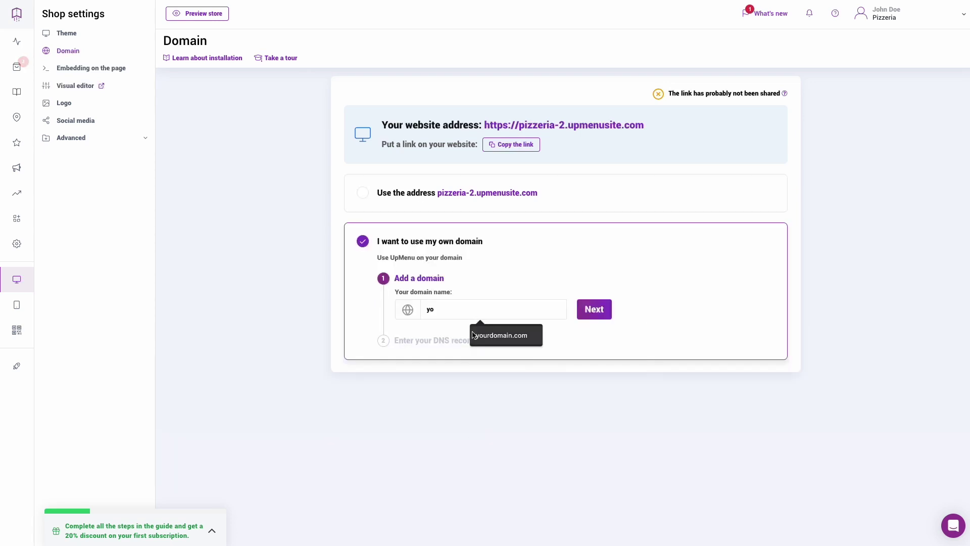
{"action": "left_click", "coordinate": [473, 334]}
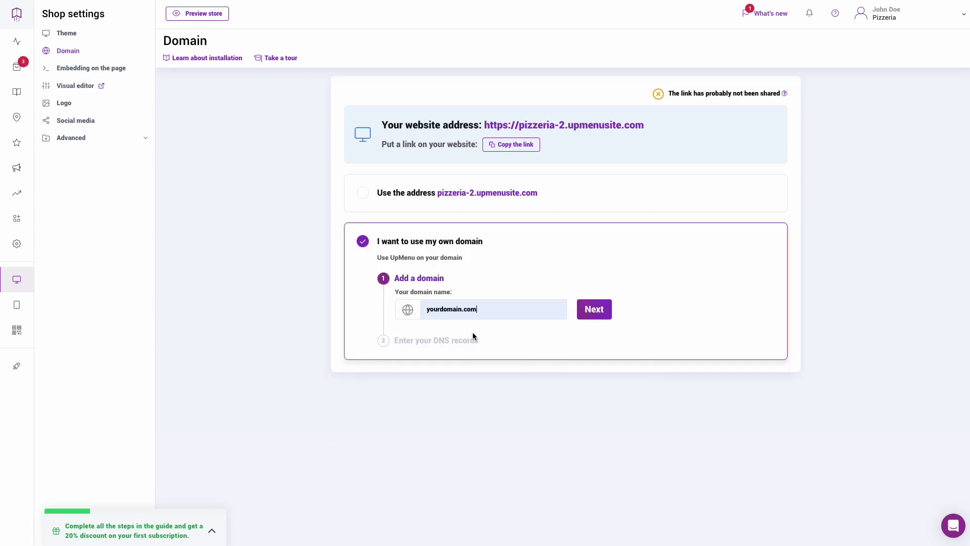
{"action": "left_click", "coordinate": [594, 317]}
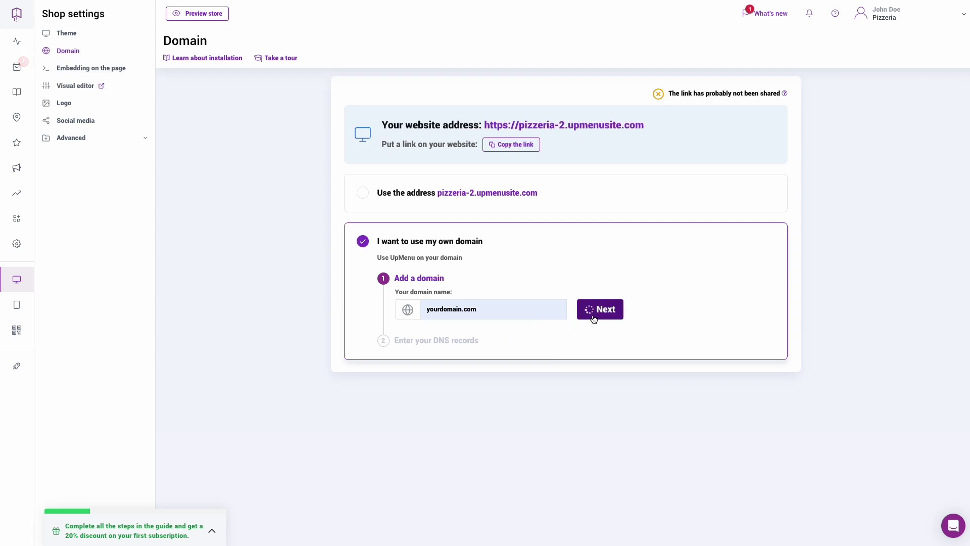